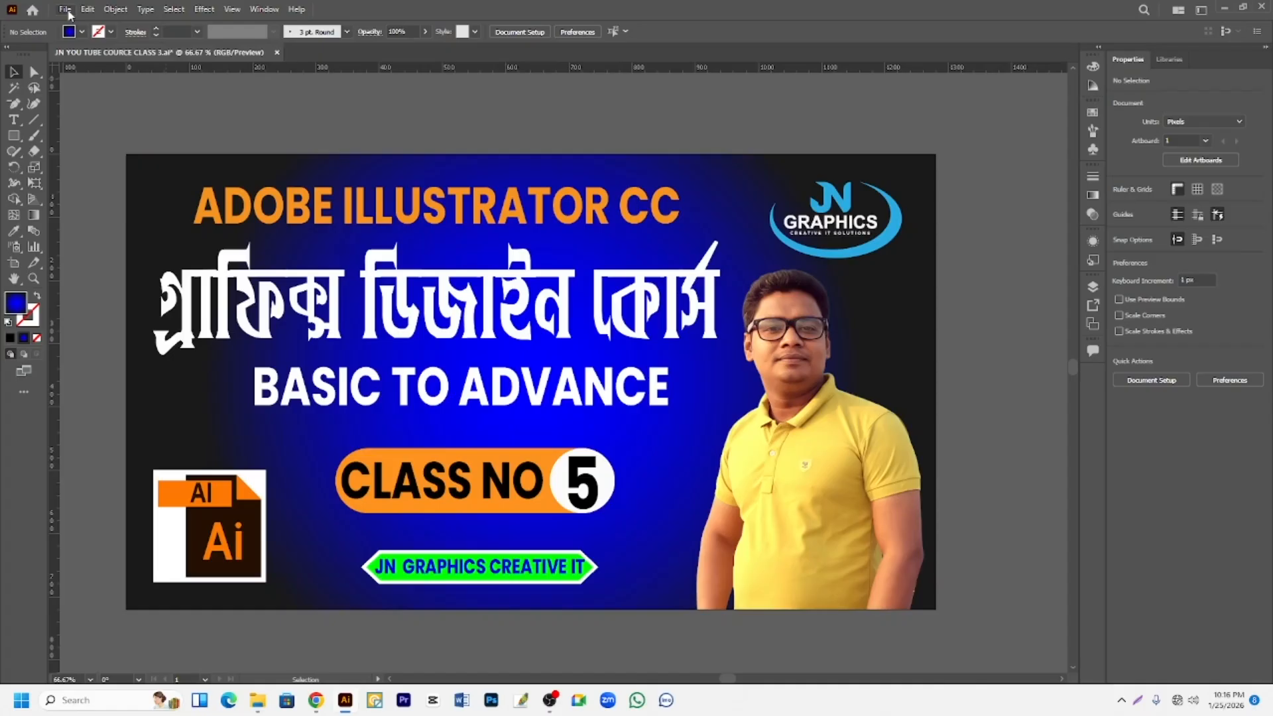
- Set up a new document in inches with a width of 3.5 in and a height of 2 in
{"action": "left_click", "coordinate": [68, 10]}
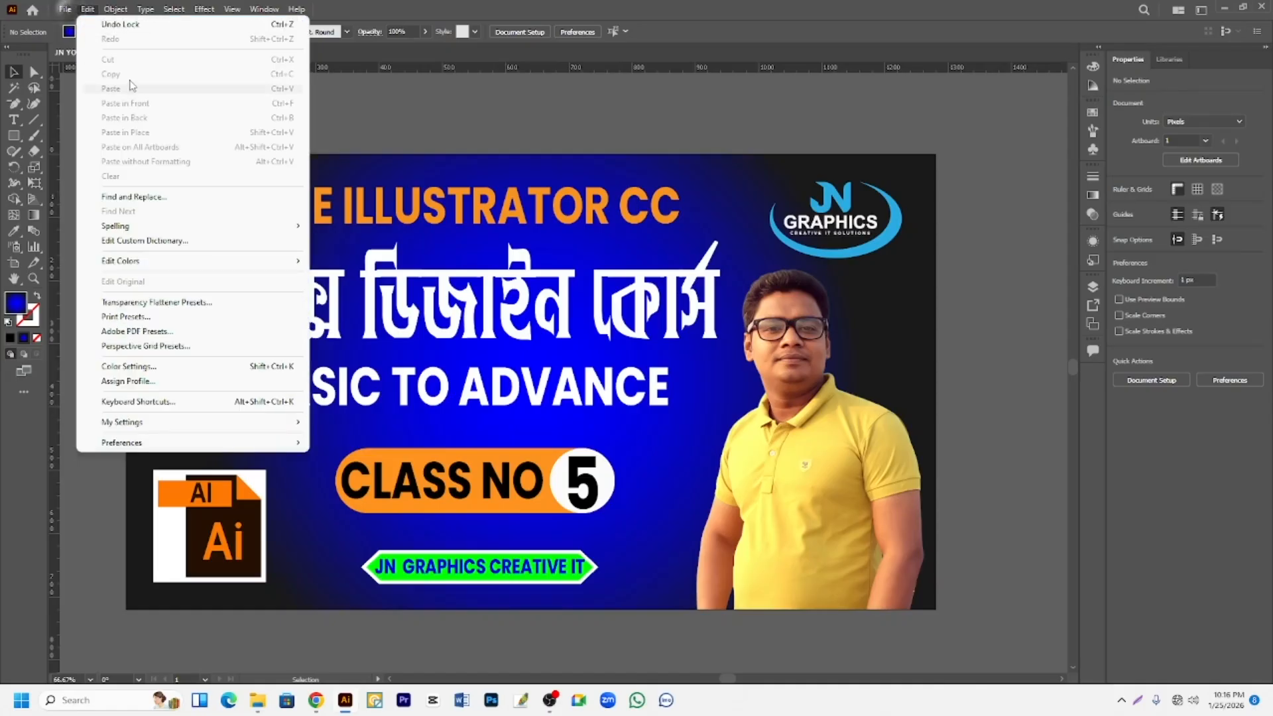
{"action": "left_click", "coordinate": [71, 11]}
{"action": "left_click", "coordinate": [70, 11]}
{"action": "left_click", "coordinate": [92, 25]}
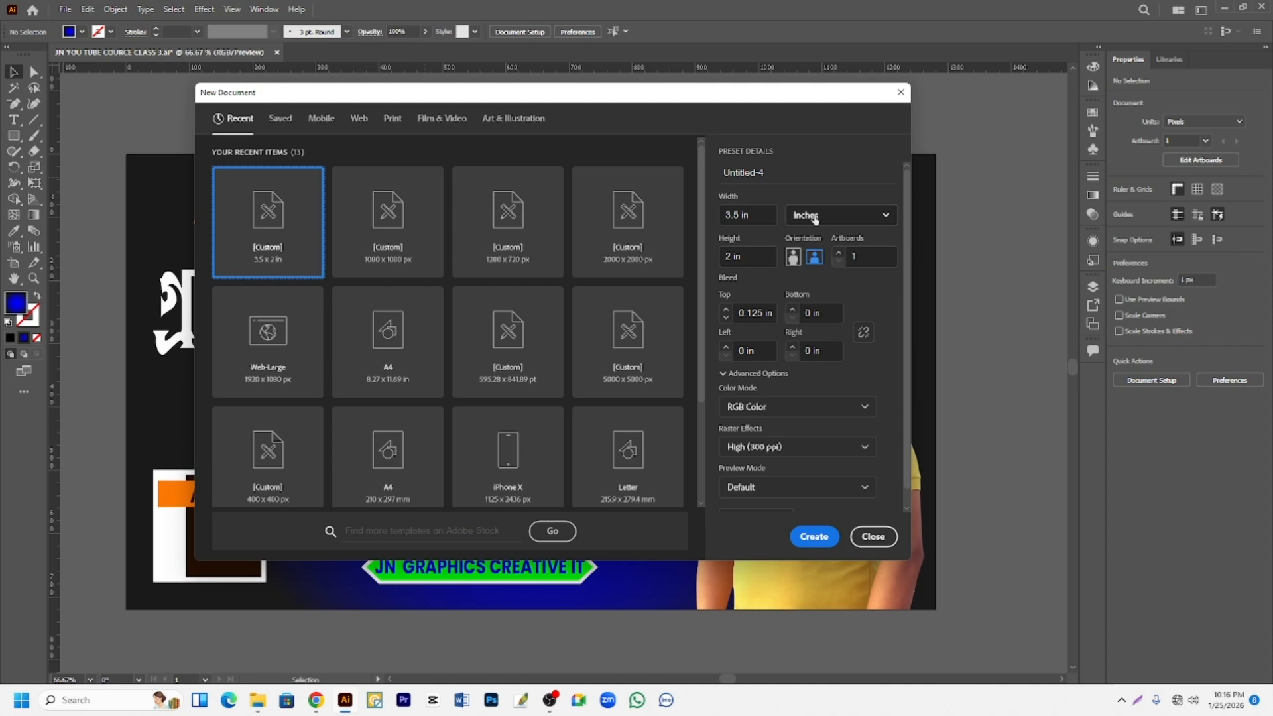
{"action": "left_click", "coordinate": [888, 217]}
{"action": "left_click", "coordinate": [822, 304]}
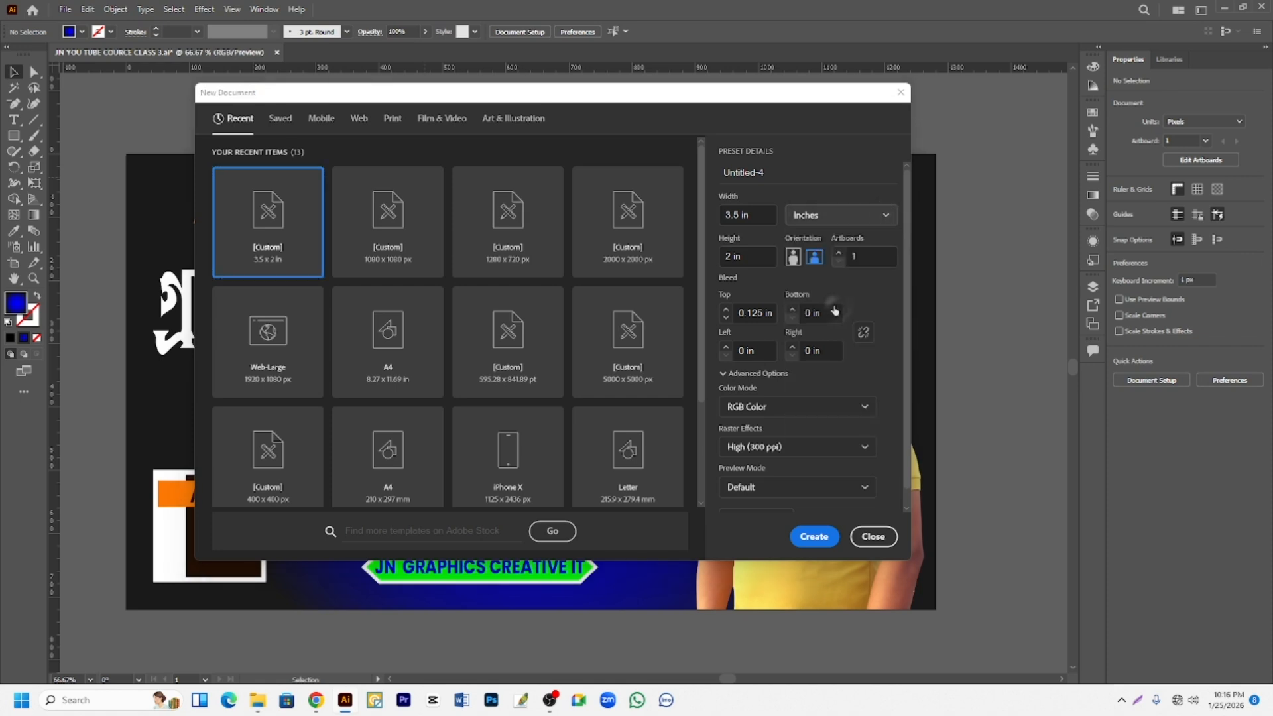
{"action": "left_click", "coordinate": [763, 214]}
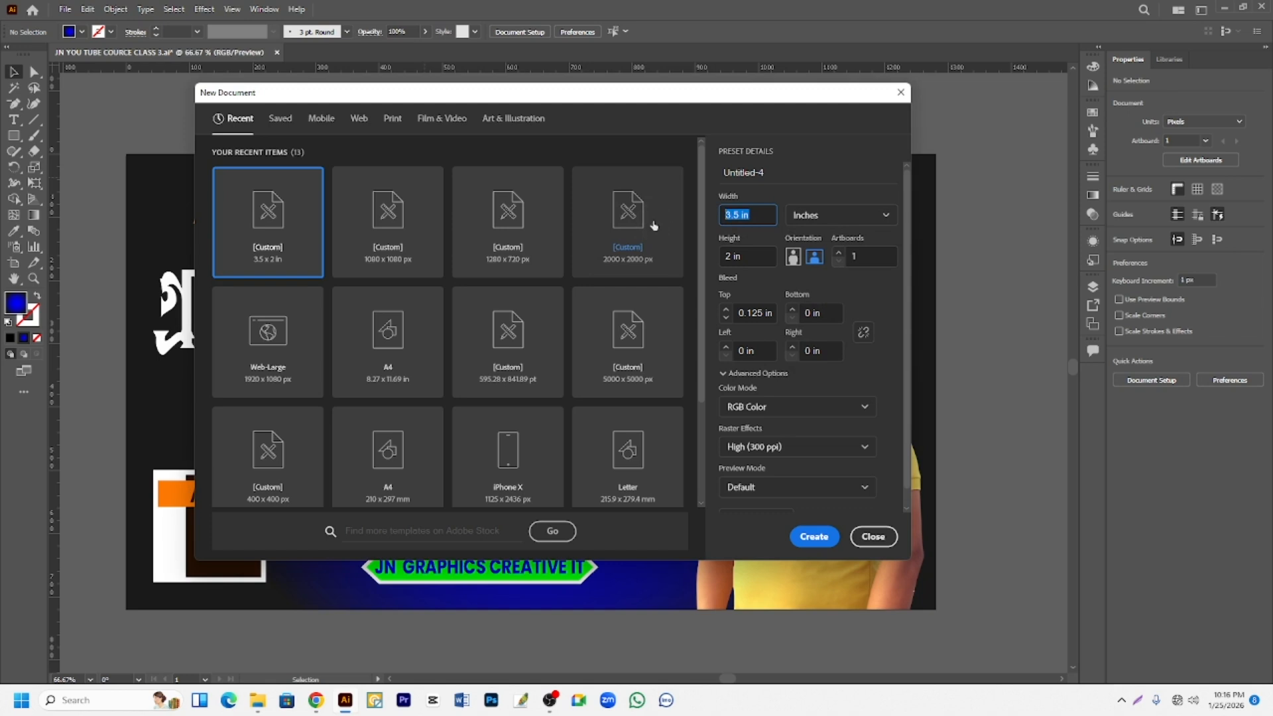
{"action": "type", "text": "3.5"}
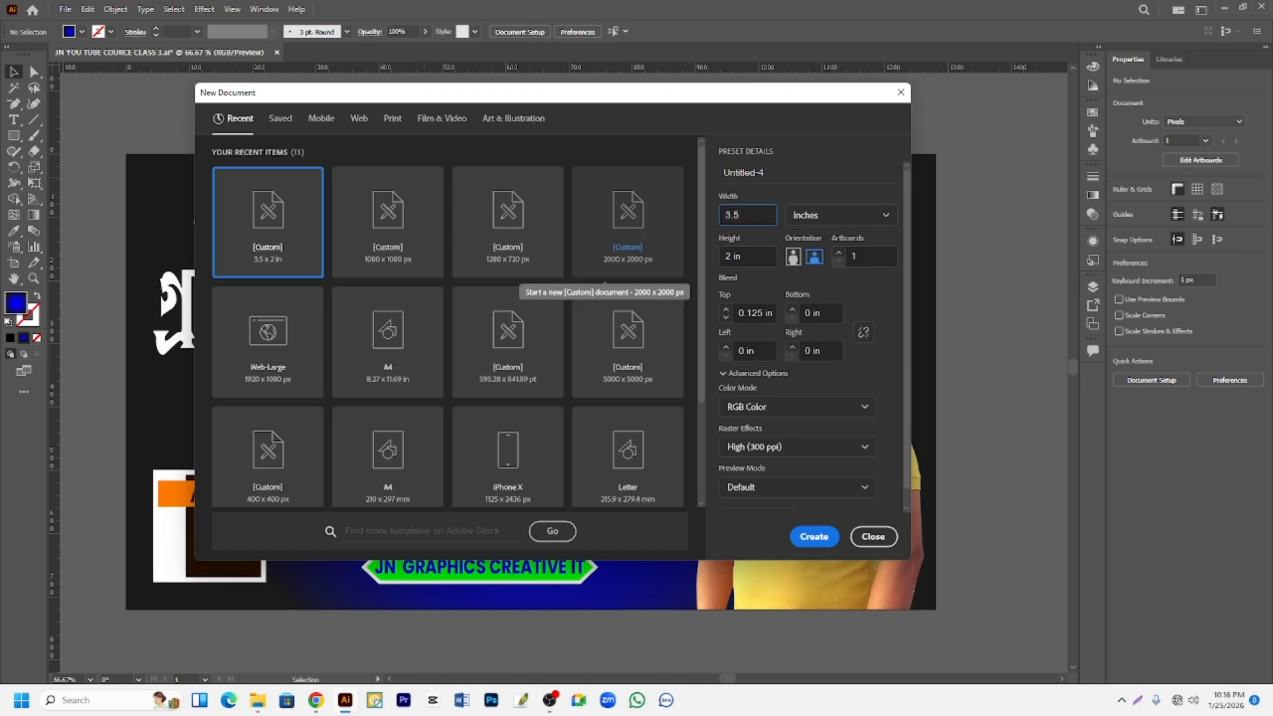
{"action": "left_click", "coordinate": [742, 257]}
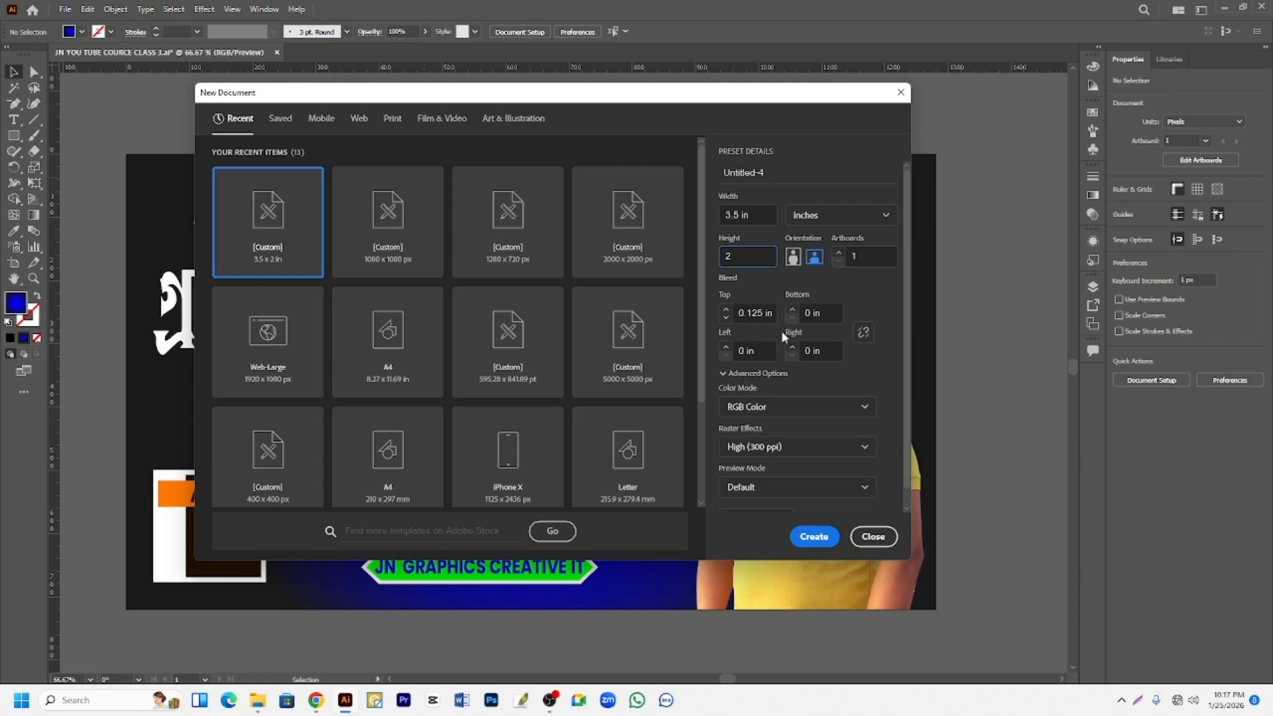
- Give the new document a linked 0.125 in bleed on all four sides and create it
{"action": "left_click", "coordinate": [791, 310]}
{"action": "left_click", "coordinate": [863, 334]}
{"action": "scroll", "coordinate": [753, 414], "scroll_direction": "down", "scroll_amount": 1}
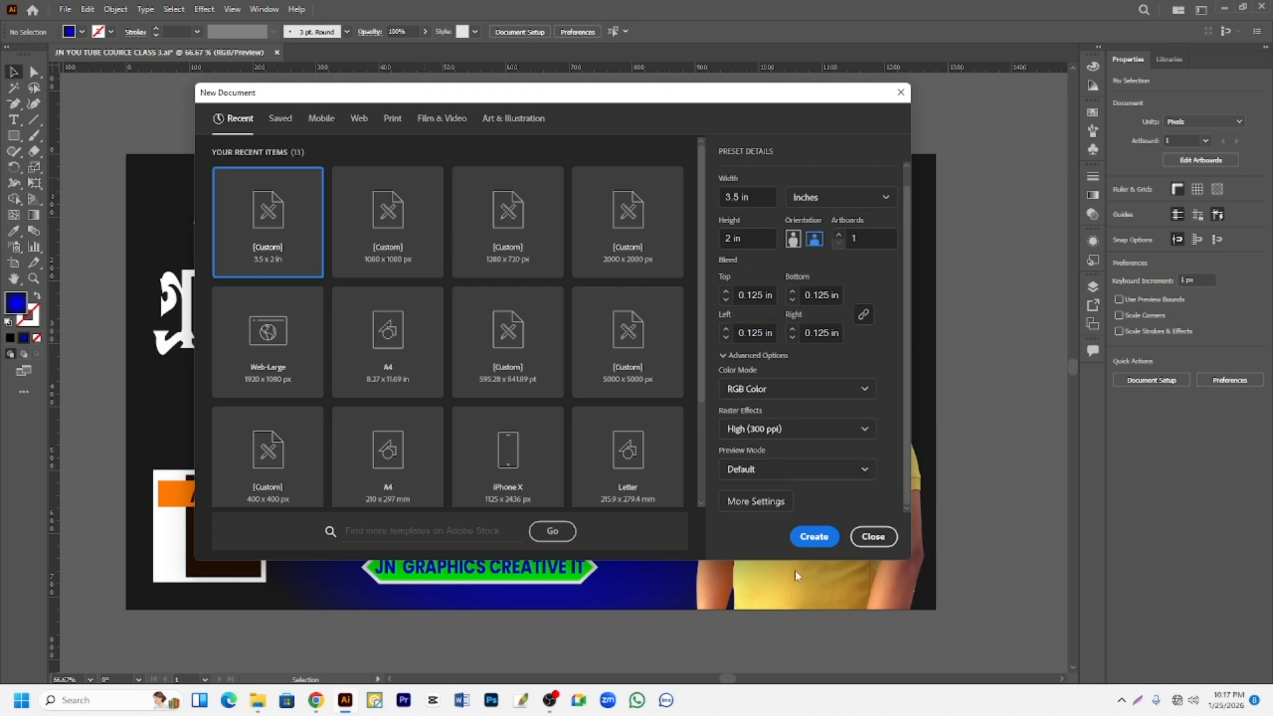
{"action": "left_click", "coordinate": [817, 536]}
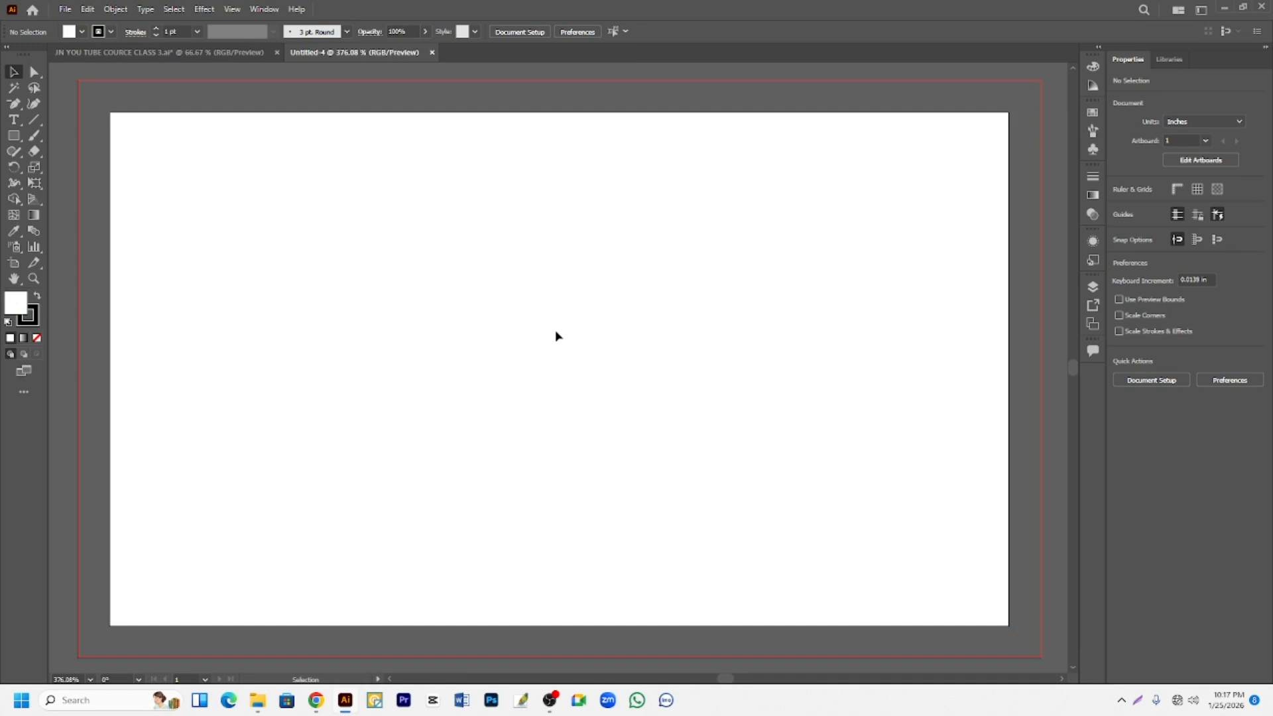
- Begin a Pen tool path across the middle of the artboard with two curved segments forming an S-shaped wave
{"action": "scroll", "coordinate": [560, 333], "scroll_direction": "down", "scroll_amount": 3}
{"action": "scroll", "coordinate": [500, 339], "scroll_direction": "up", "scroll_amount": 1}
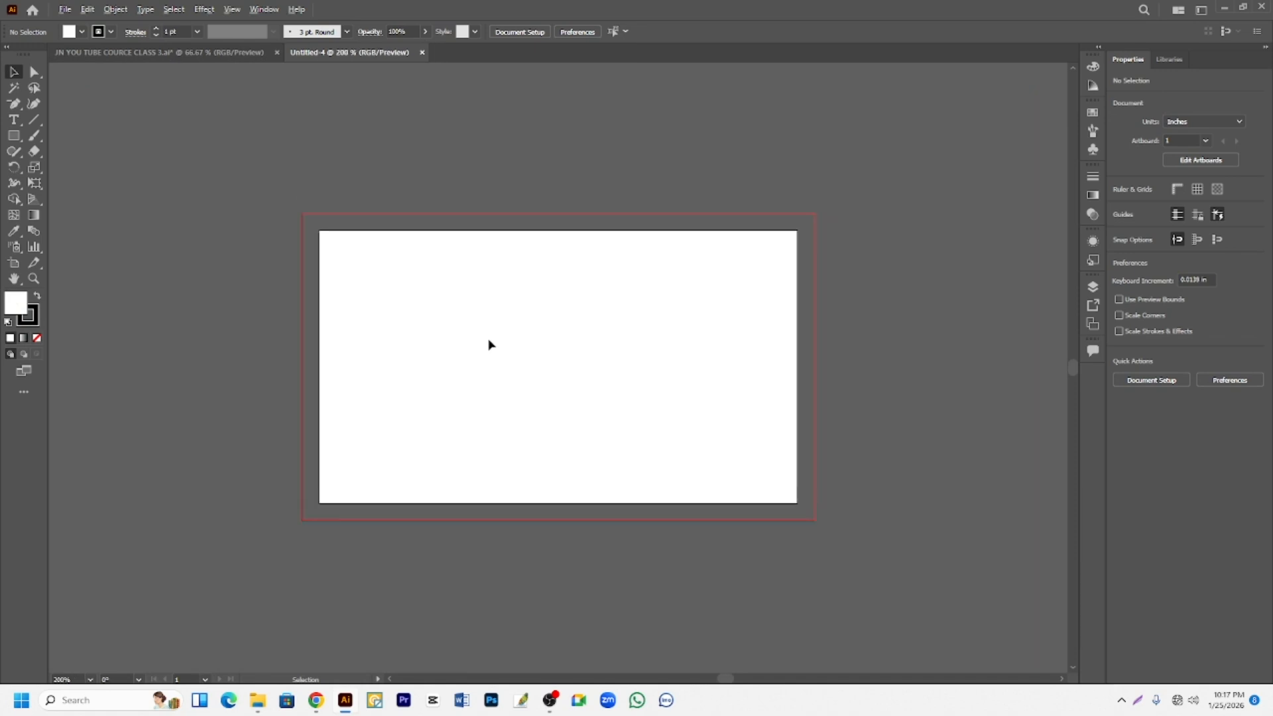
{"action": "scroll", "coordinate": [488, 345], "scroll_direction": "up", "scroll_amount": 1}
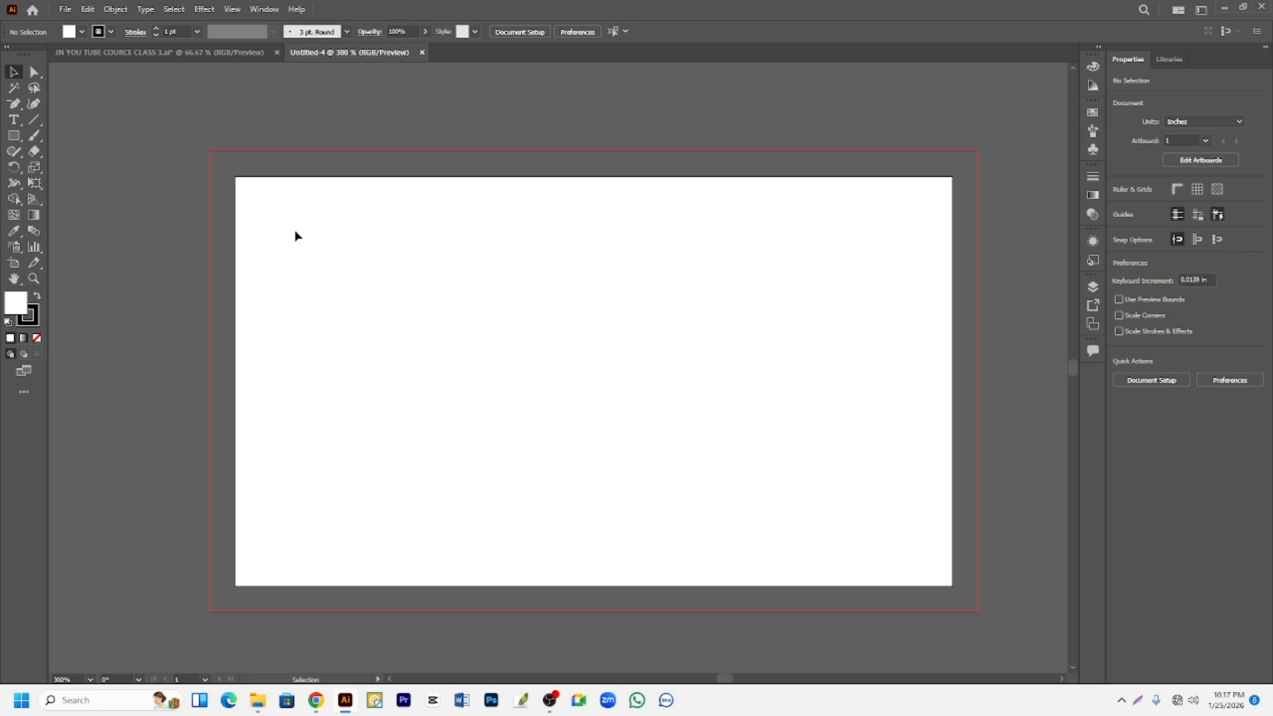
{"action": "left_click", "coordinate": [14, 105]}
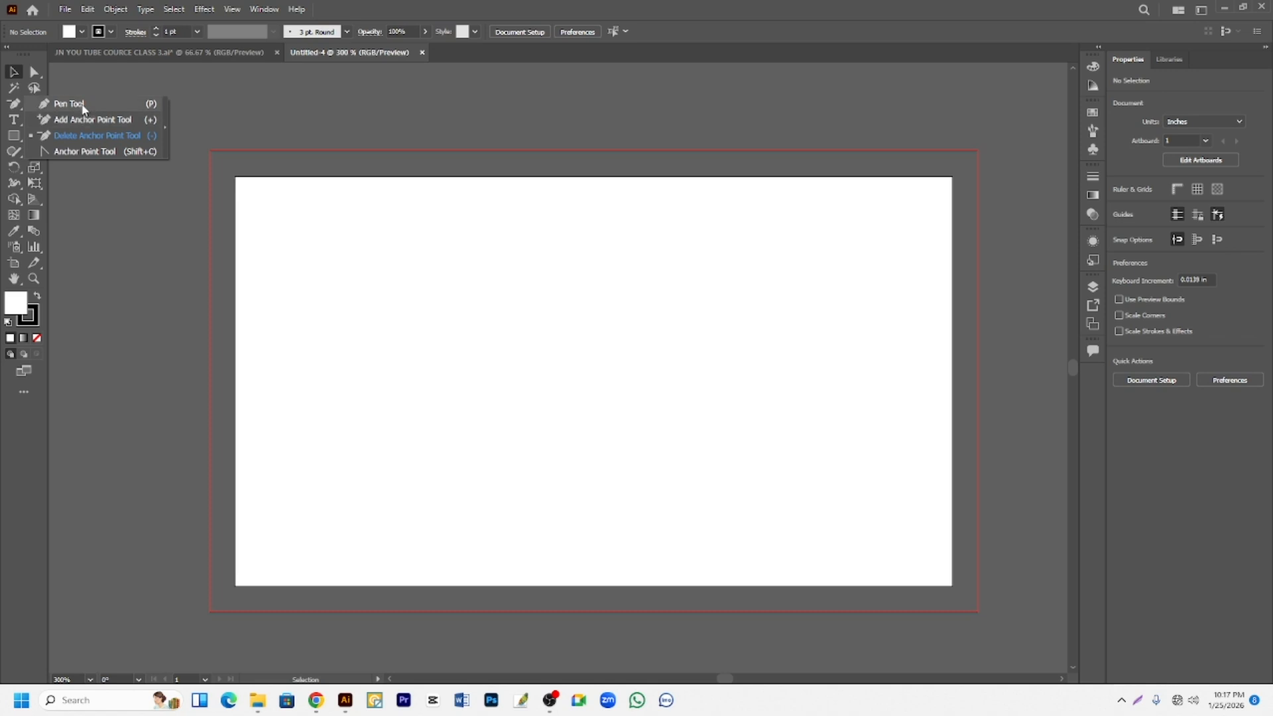
{"action": "left_click", "coordinate": [73, 104]}
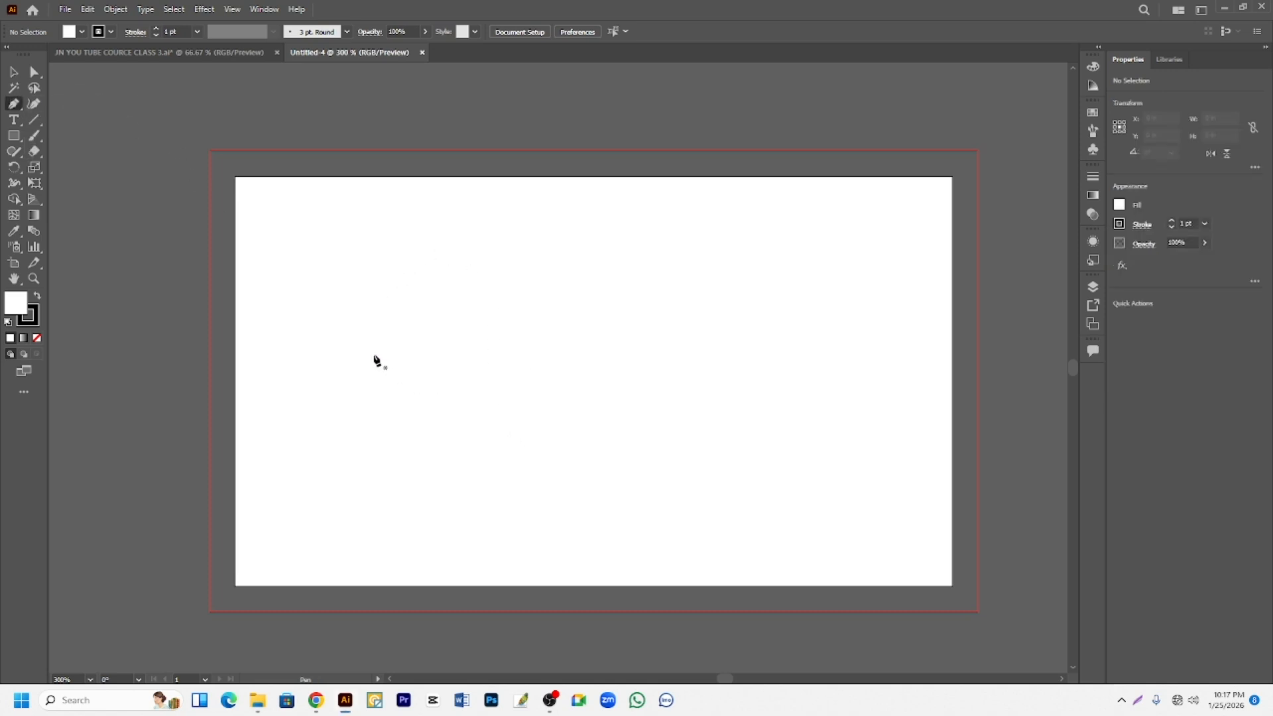
{"action": "left_click", "coordinate": [351, 358]}
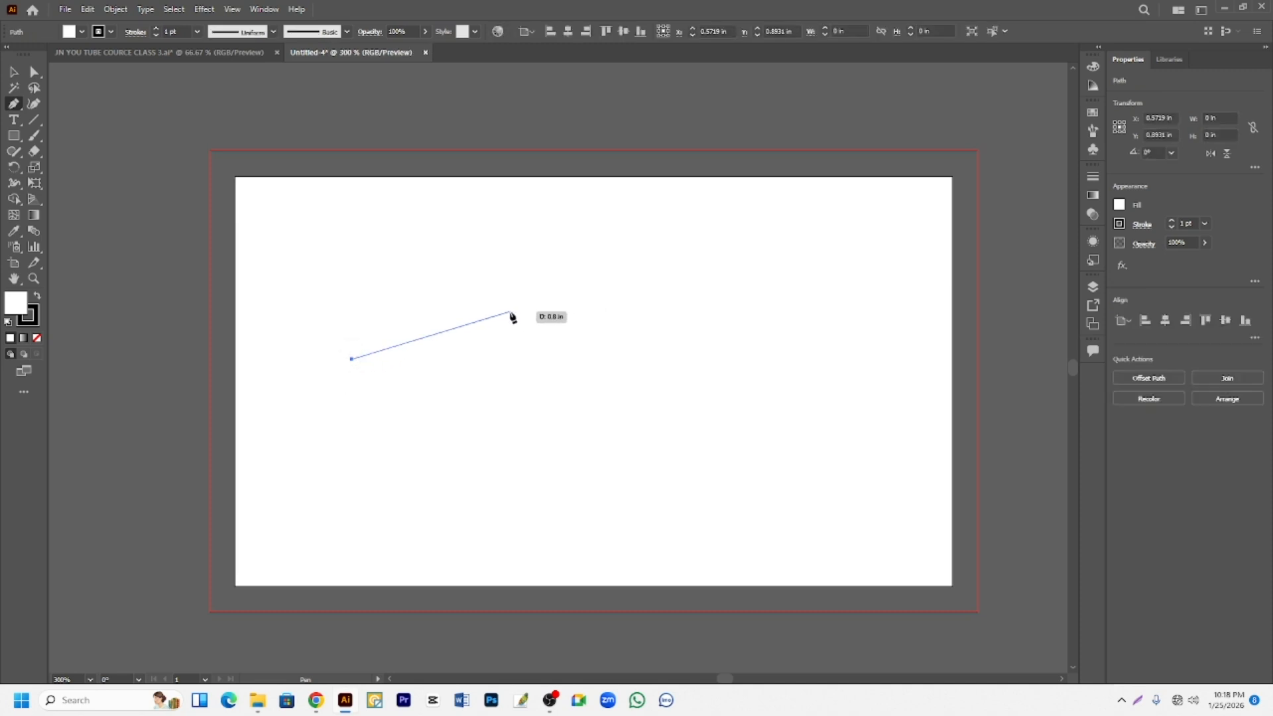
{"action": "left_click_drag", "start_coordinate": [510, 313], "coordinate": [637, 358]}
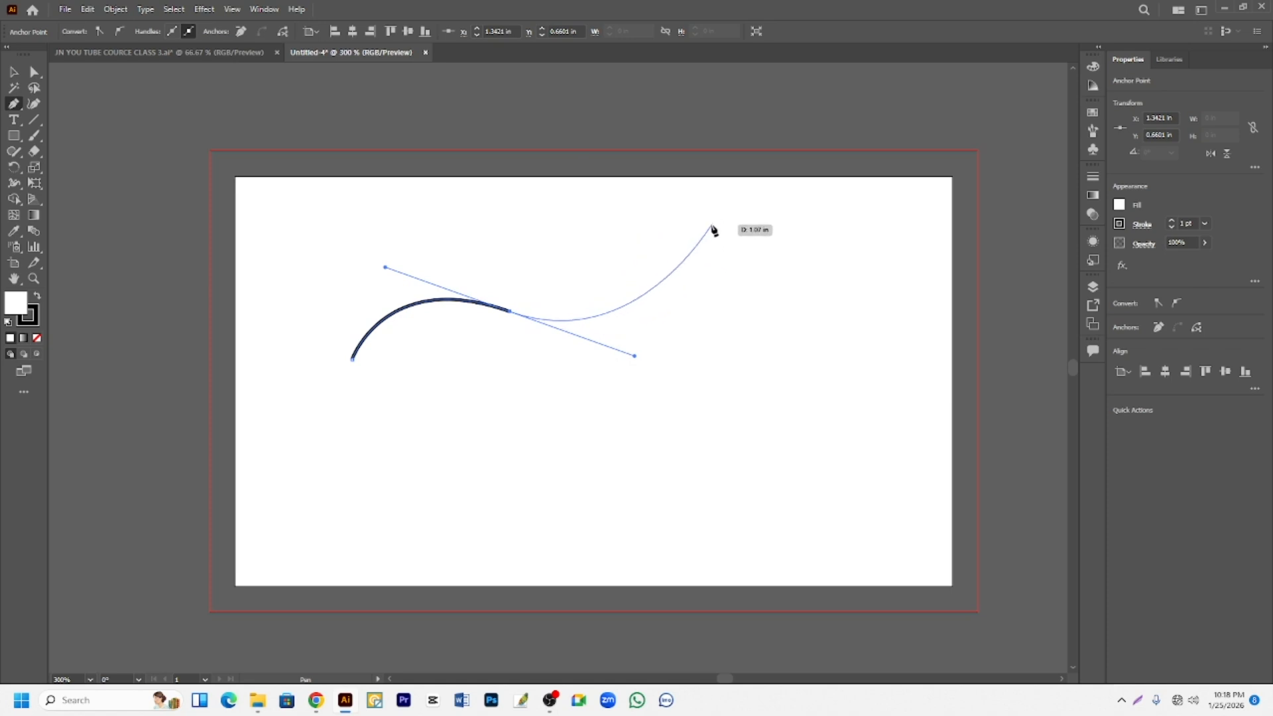
{"action": "left_click_drag", "start_coordinate": [723, 232], "coordinate": [877, 338]}
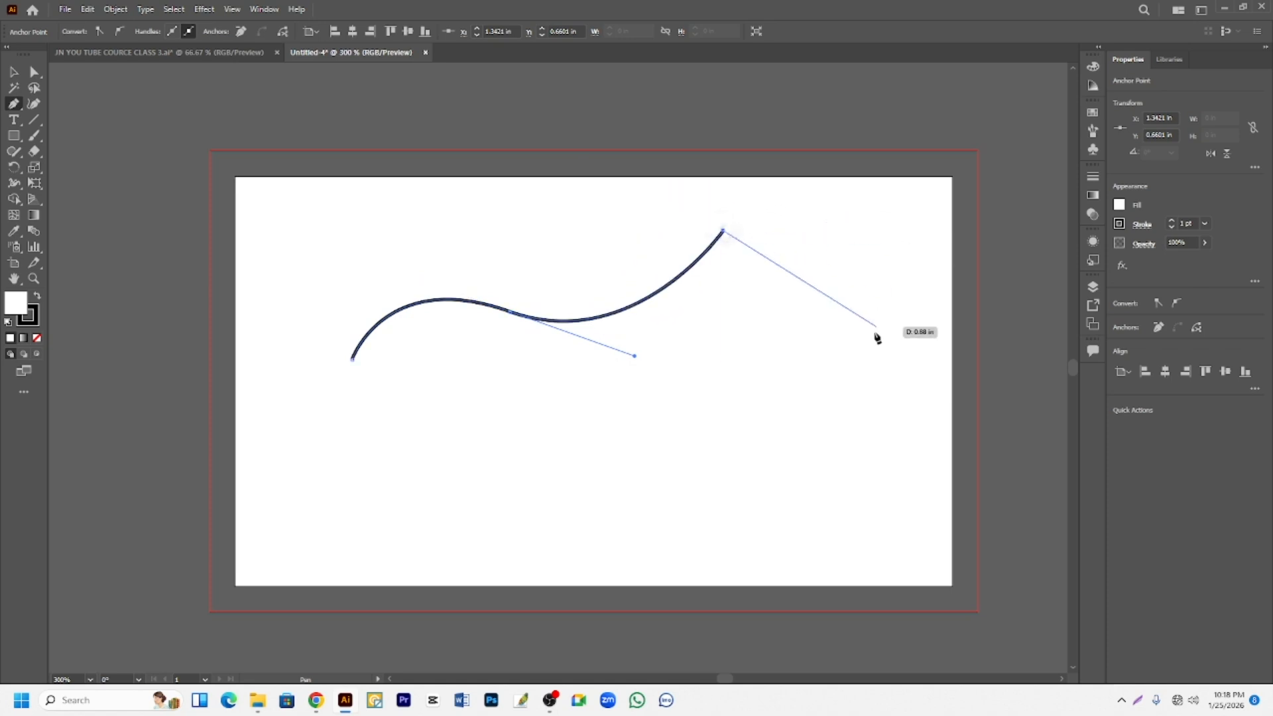
- Extend the path with straight and curved segments around the artboard's lower right, lower left and upper edge, ending in a shallow dip
{"action": "left_click", "coordinate": [829, 416]}
{"action": "left_click", "coordinate": [405, 476]}
{"action": "left_click_drag", "start_coordinate": [293, 284], "coordinate": [227, 322]}
{"action": "left_click", "coordinate": [378, 204]}
{"action": "left_click", "coordinate": [546, 212]}
{"action": "left_click_drag", "start_coordinate": [663, 234], "coordinate": [766, 185]}
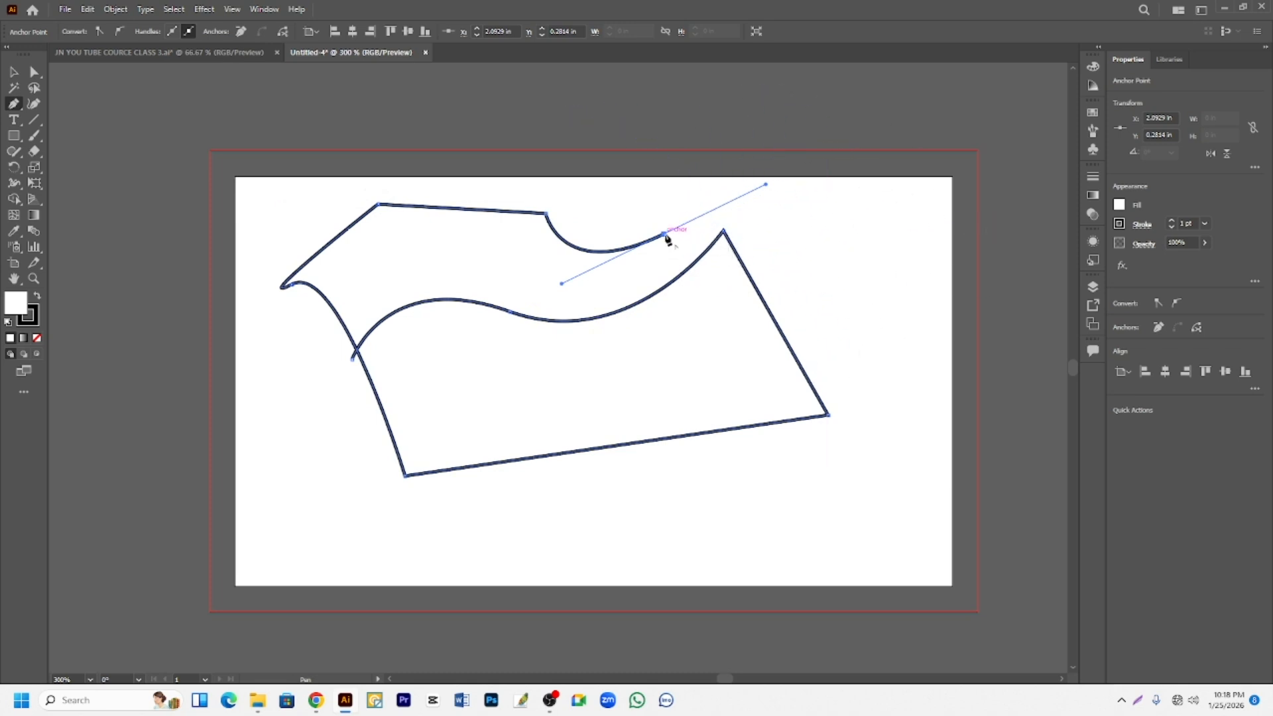
- Add an arch at the upper right, continue with corner segments down the right side, and close the path at its starting anchor
{"action": "left_click", "coordinate": [663, 234]}
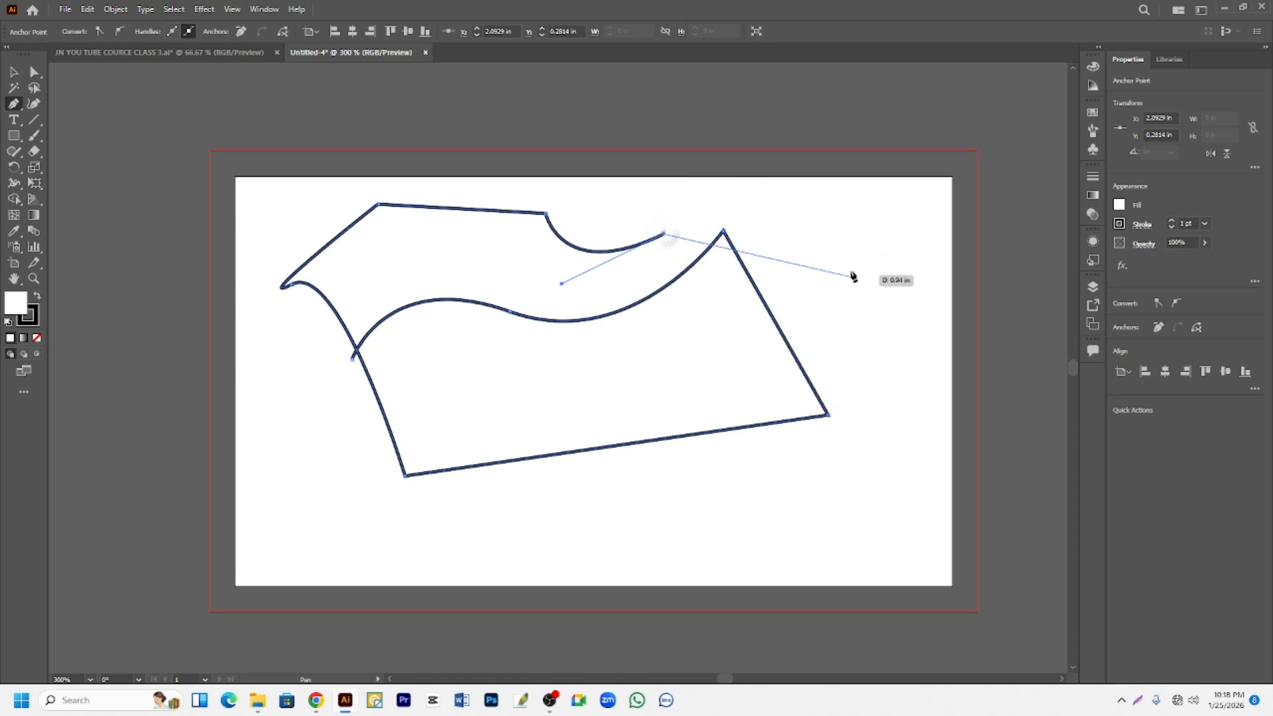
{"action": "left_click_drag", "start_coordinate": [837, 234], "coordinate": [907, 339]}
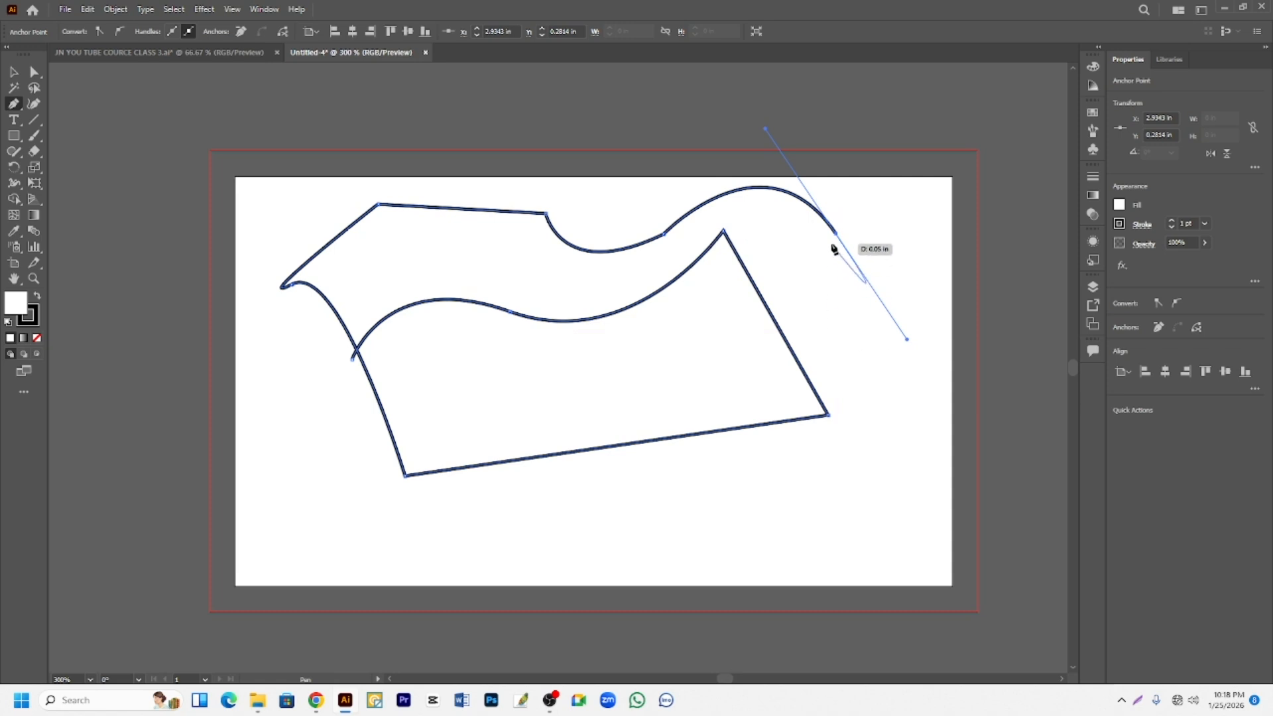
{"action": "left_click", "coordinate": [837, 235]}
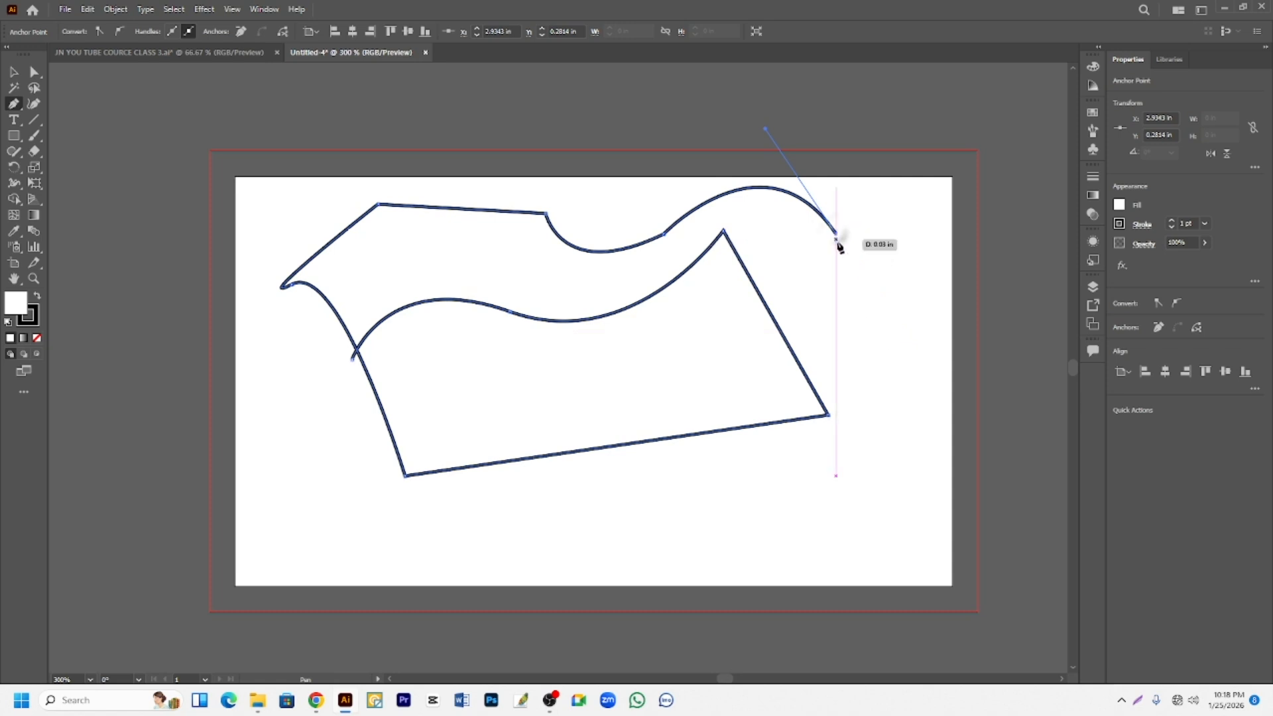
{"action": "left_click_drag", "start_coordinate": [793, 298], "coordinate": [905, 410]}
{"action": "left_click", "coordinate": [867, 418]}
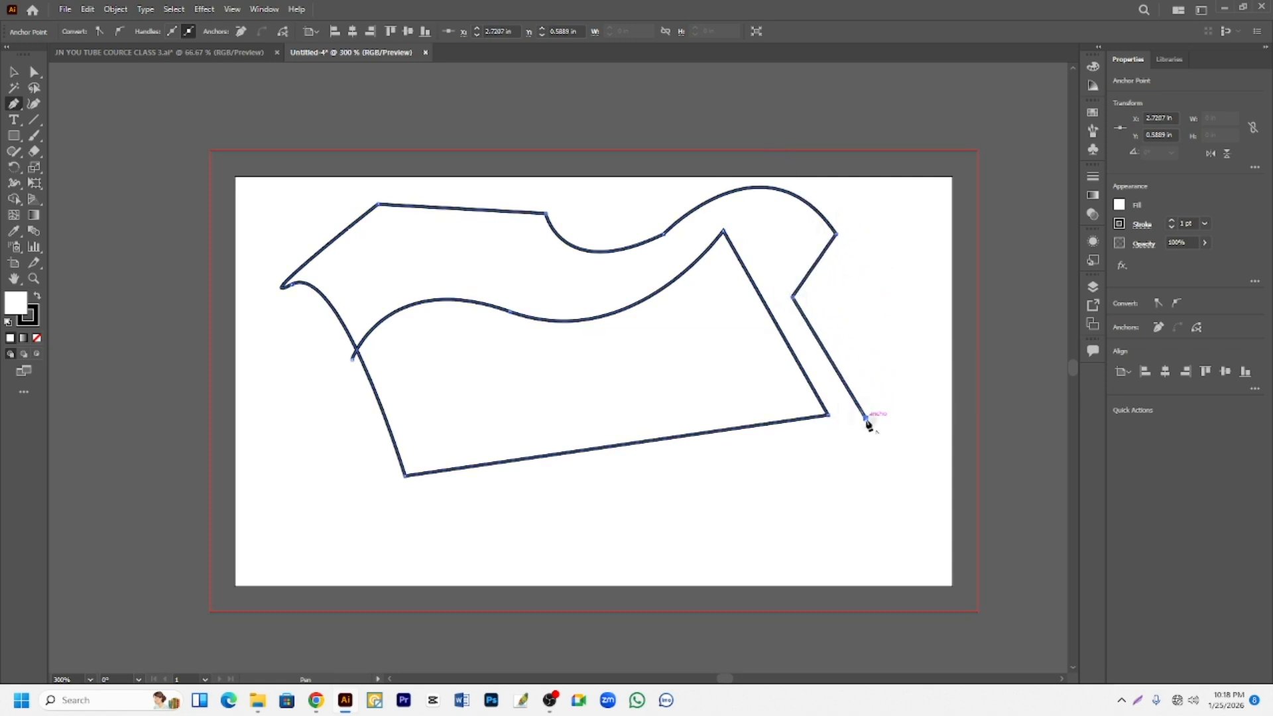
{"action": "left_click_drag", "start_coordinate": [528, 536], "coordinate": [502, 537]}
{"action": "left_click", "coordinate": [353, 358]}
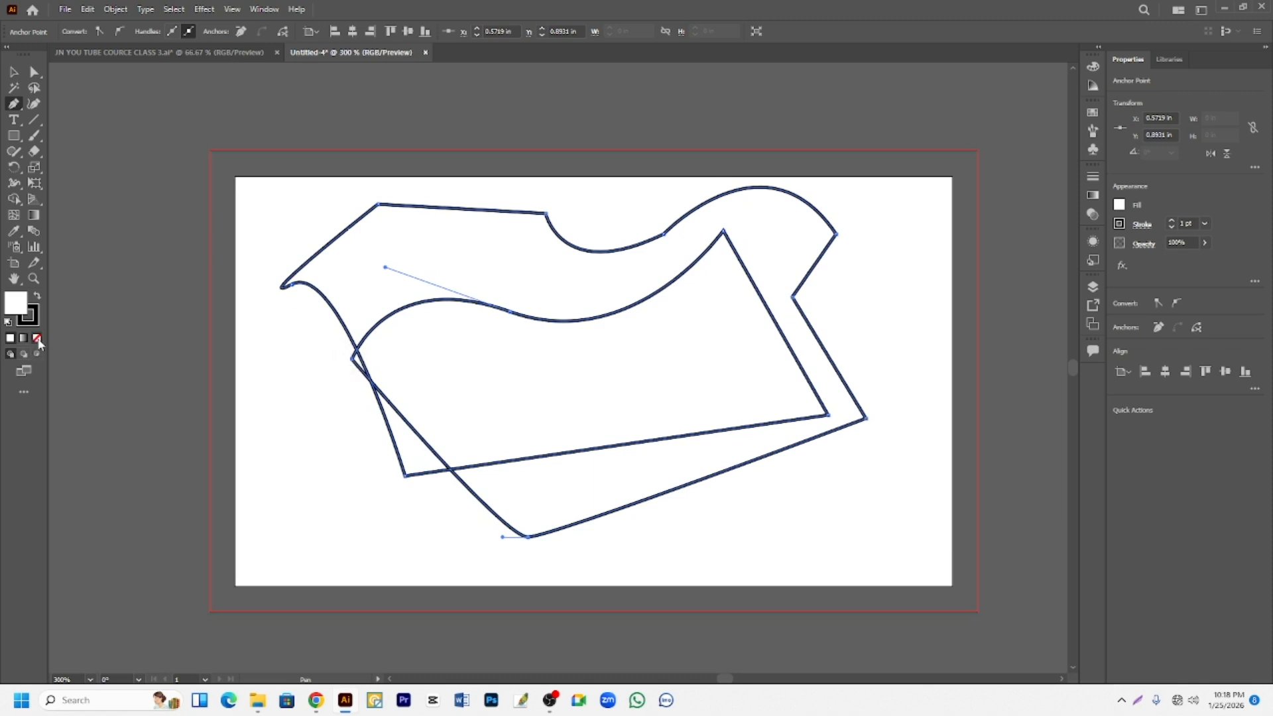
- Remove the closed shape's white fill, swap its fill and stroke, and recolour the fill with a green swatch
{"action": "left_click", "coordinate": [36, 338]}
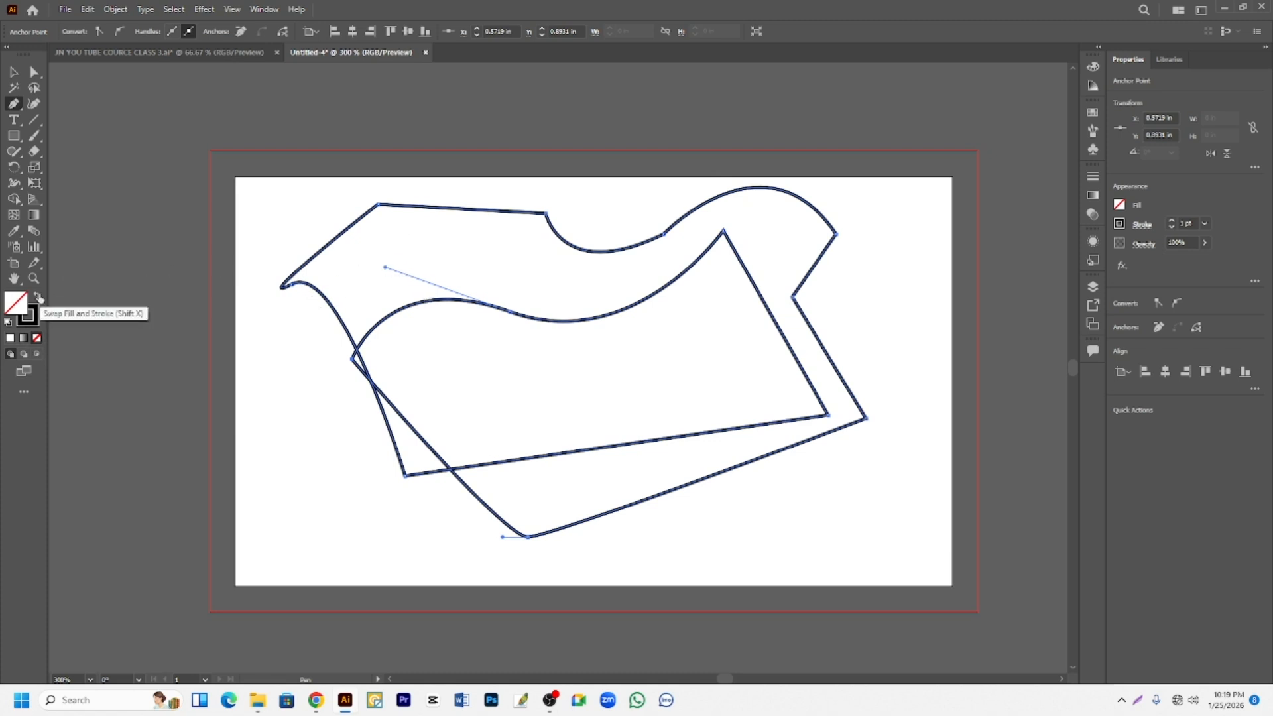
{"action": "left_click", "coordinate": [37, 297]}
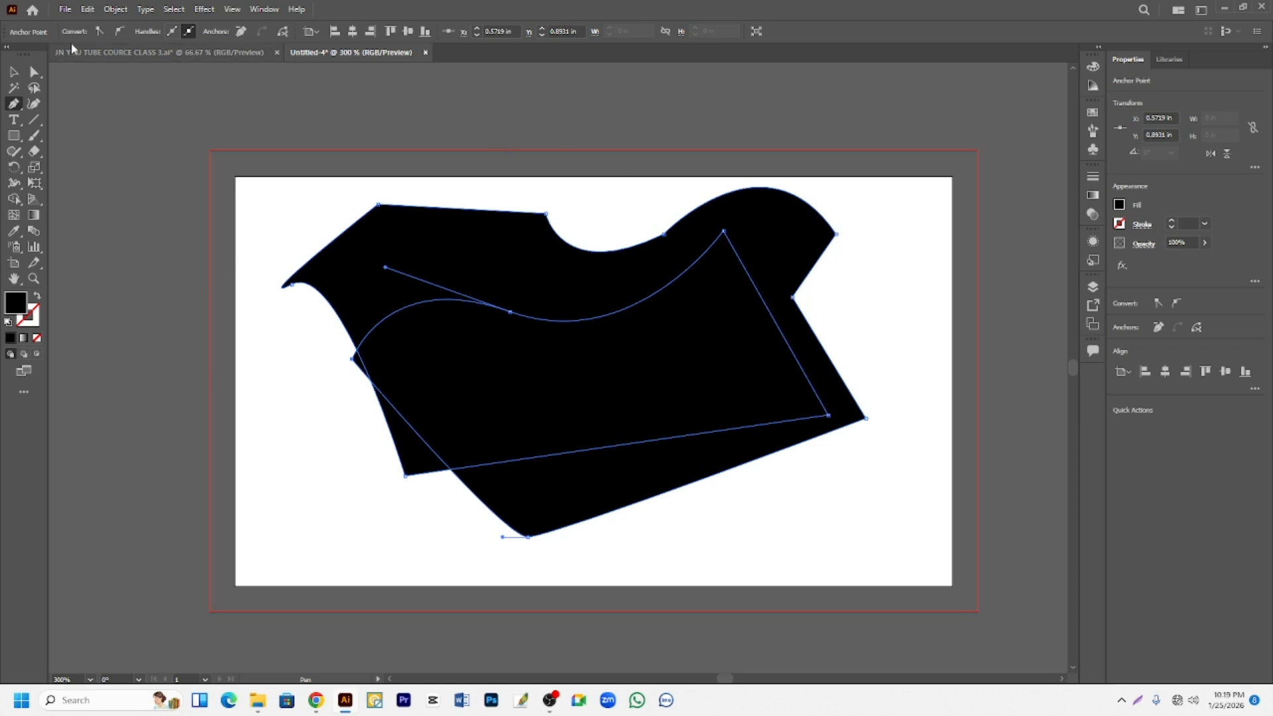
{"action": "left_click", "coordinate": [1094, 112]}
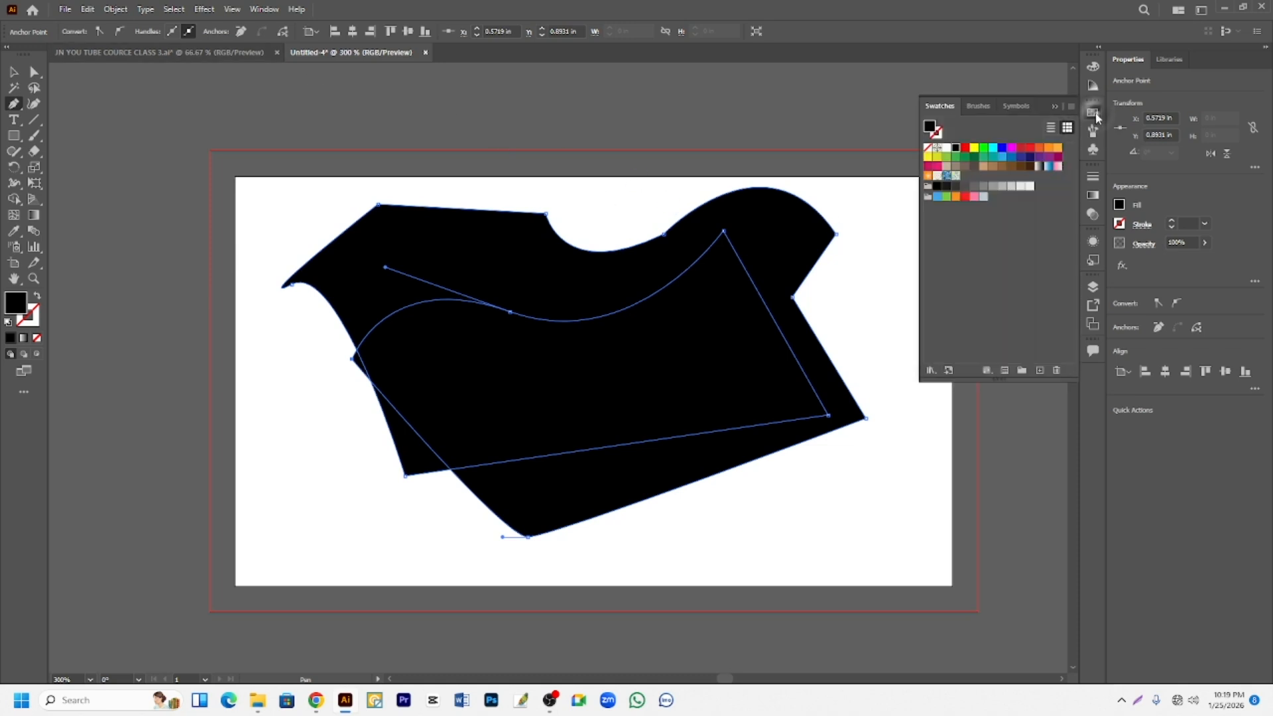
{"action": "left_click", "coordinate": [992, 149]}
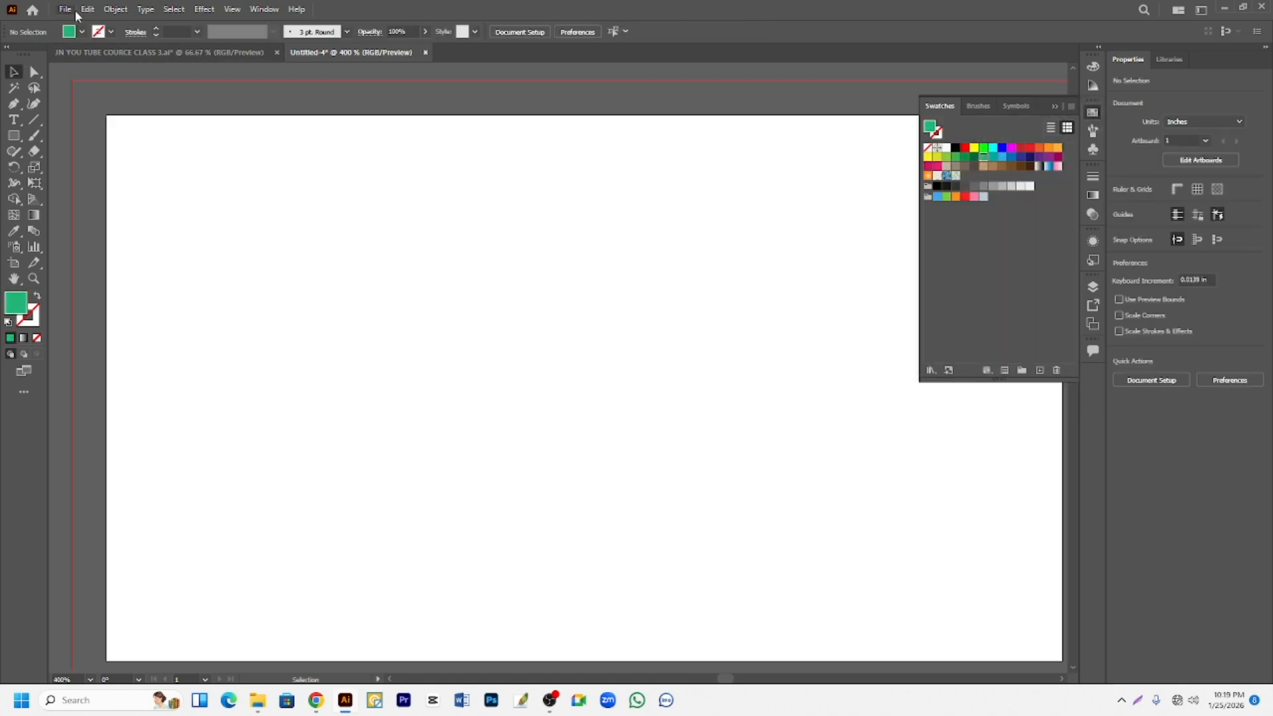
- Bring the leaf-vector-icon image from the Downloads folder into the Untitled-4 document and lock it in place
{"action": "left_click", "coordinate": [65, 10]}
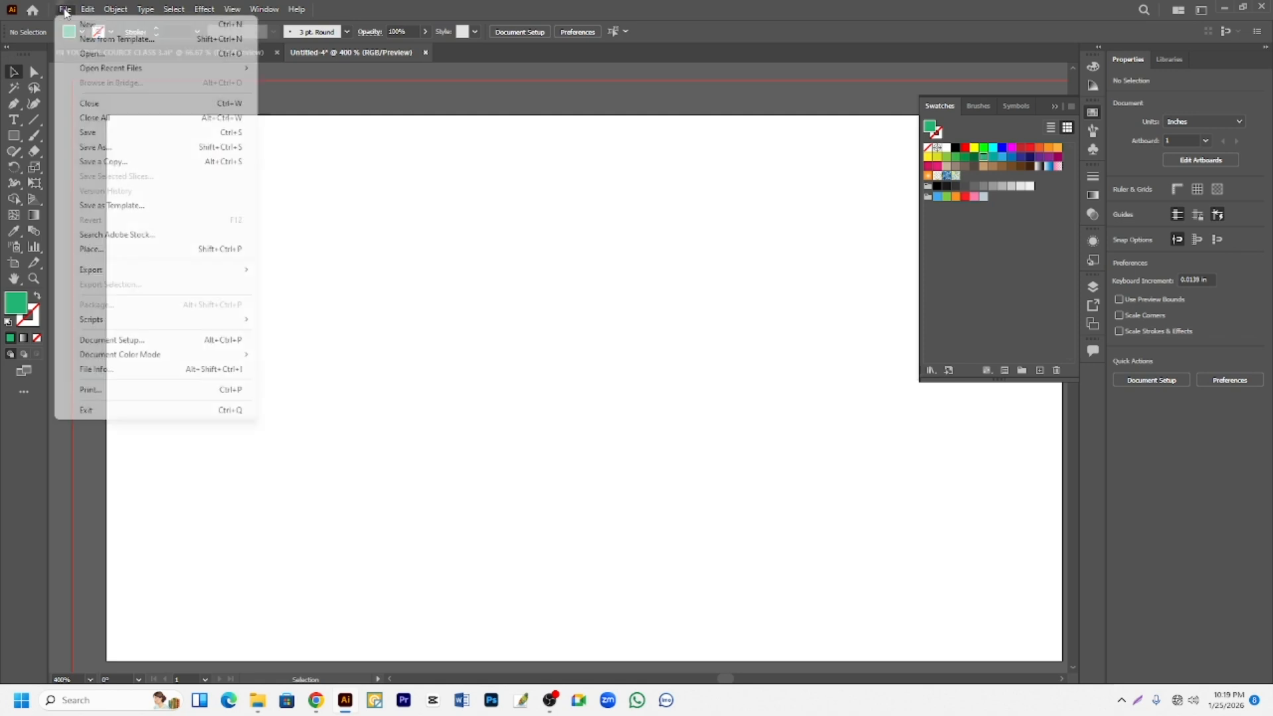
{"action": "left_click", "coordinate": [116, 55]}
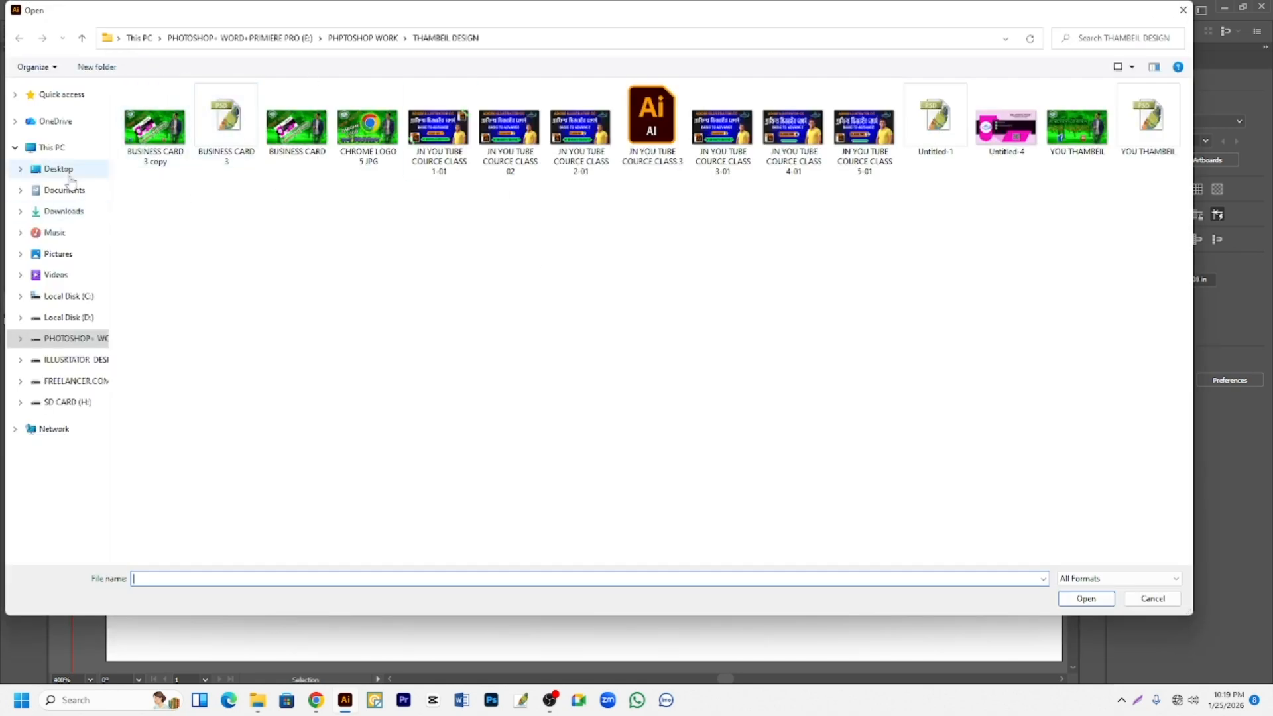
{"action": "left_click", "coordinate": [67, 212]}
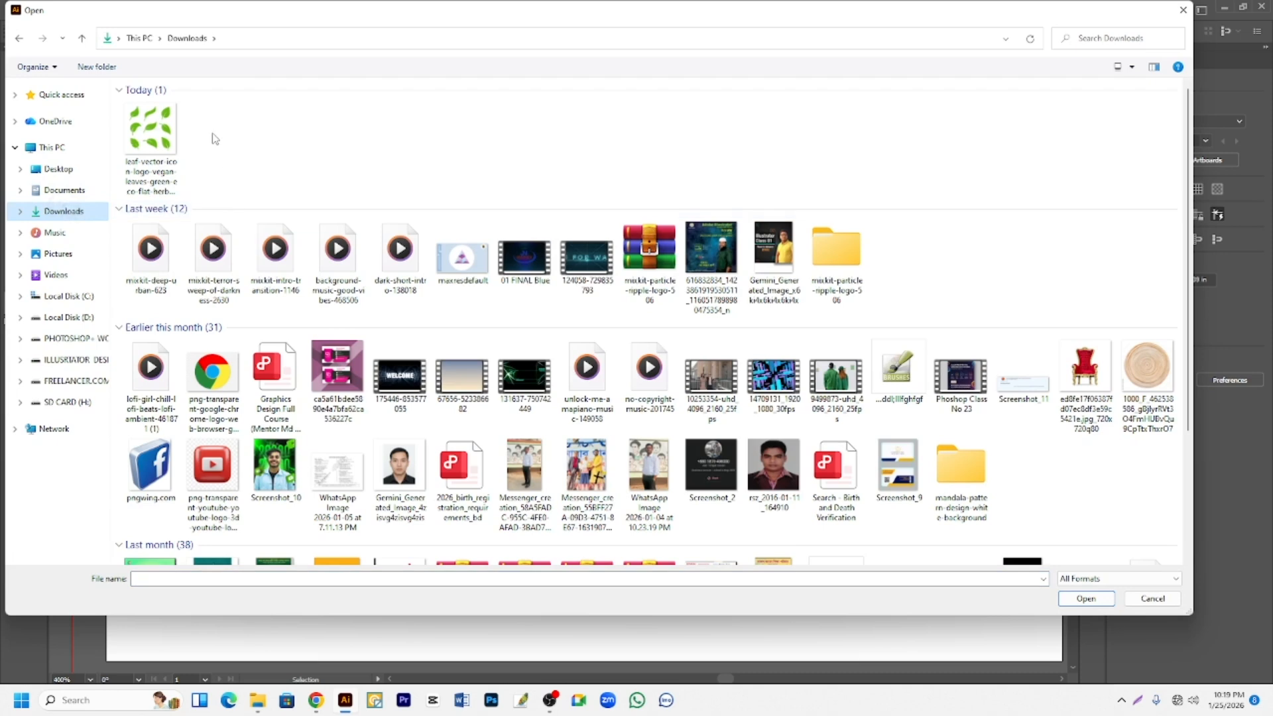
{"action": "left_click", "coordinate": [152, 133]}
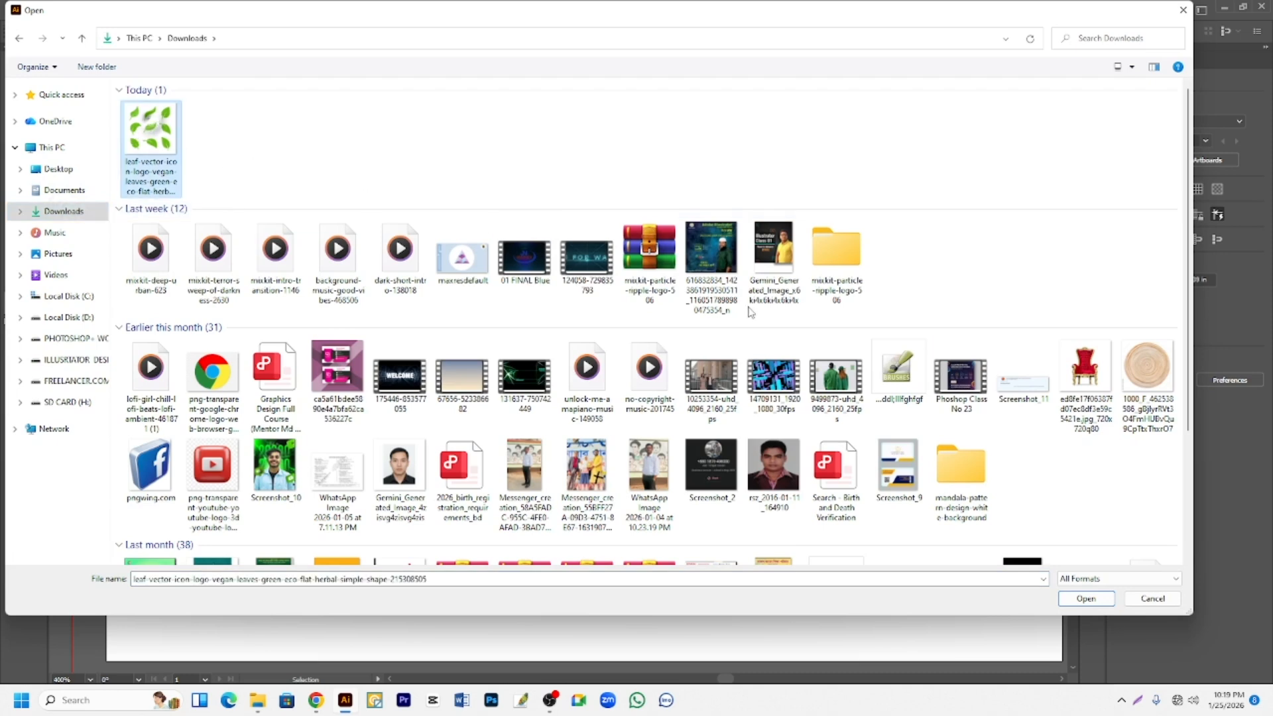
{"action": "left_click", "coordinate": [1086, 599]}
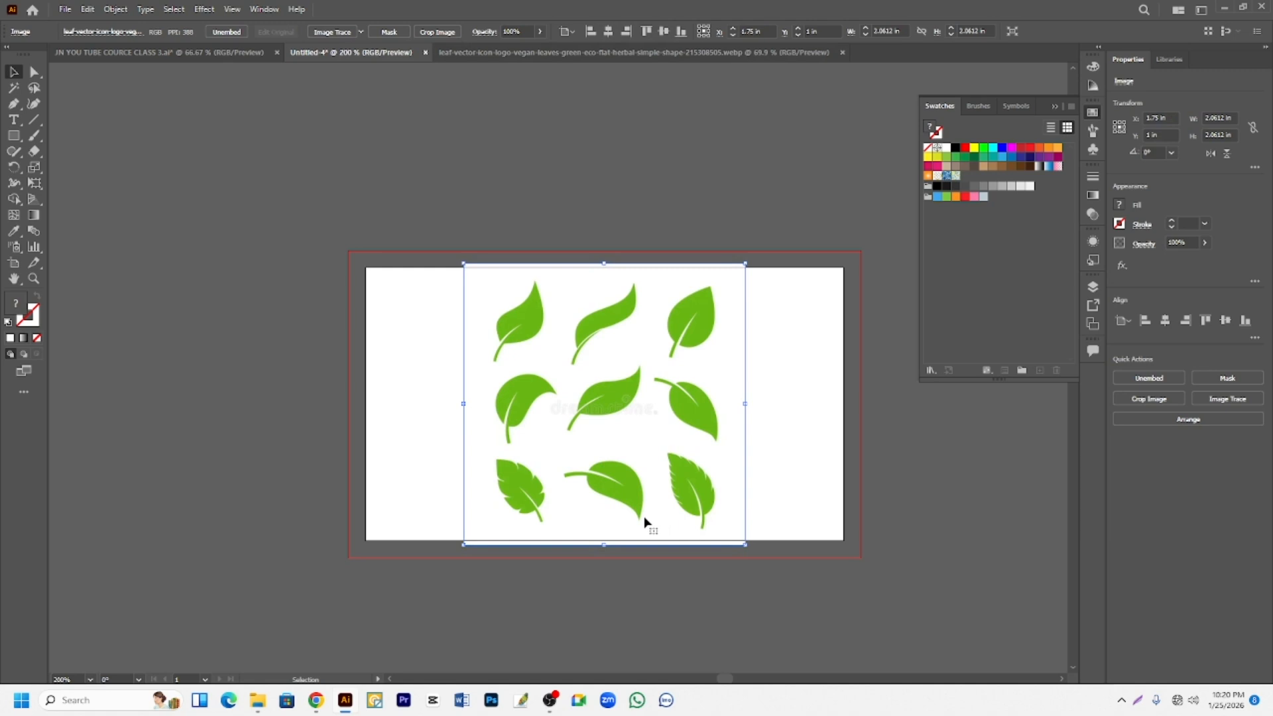
{"action": "key", "text": "a"}
{"action": "key", "text": "ctrl+2"}
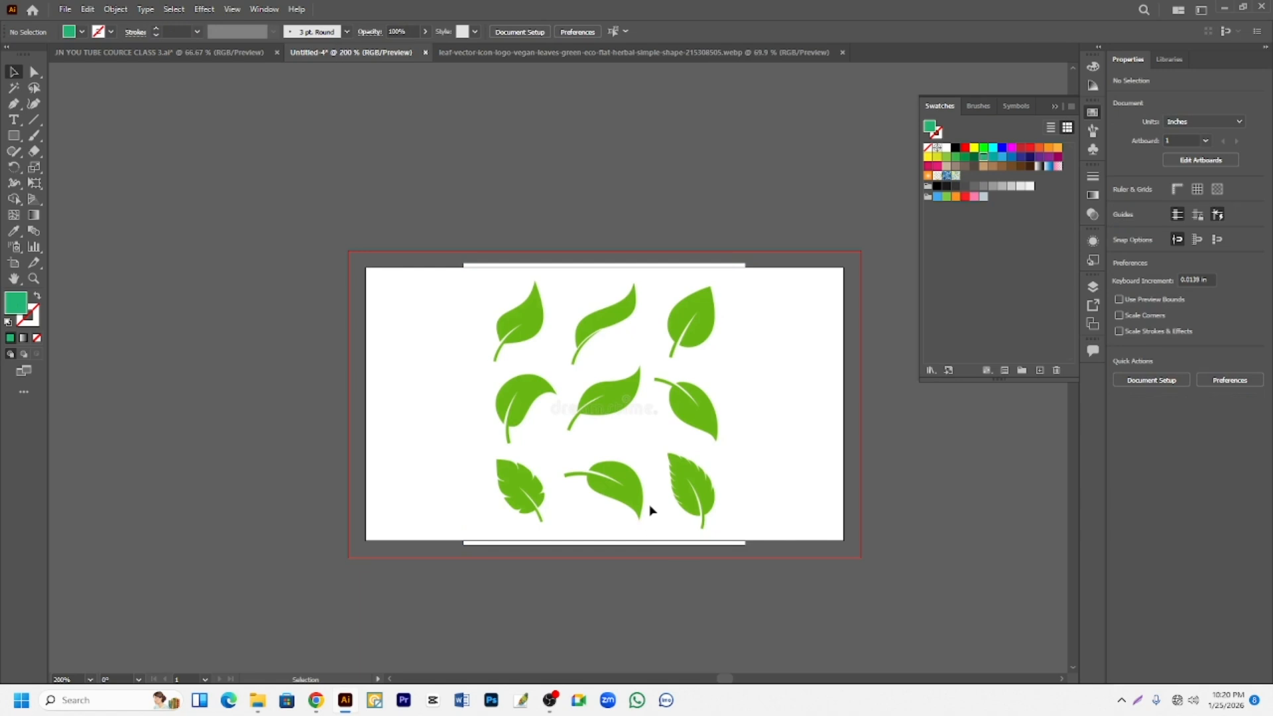
- Start a Pen path at the notch above the first leaf's stem and curve it up along the left edge to the leaf's shoulder
{"action": "scroll", "coordinate": [650, 508], "scroll_direction": "up", "scroll_amount": 2}
{"action": "scroll", "coordinate": [649, 513], "scroll_direction": "up", "scroll_amount": 3}
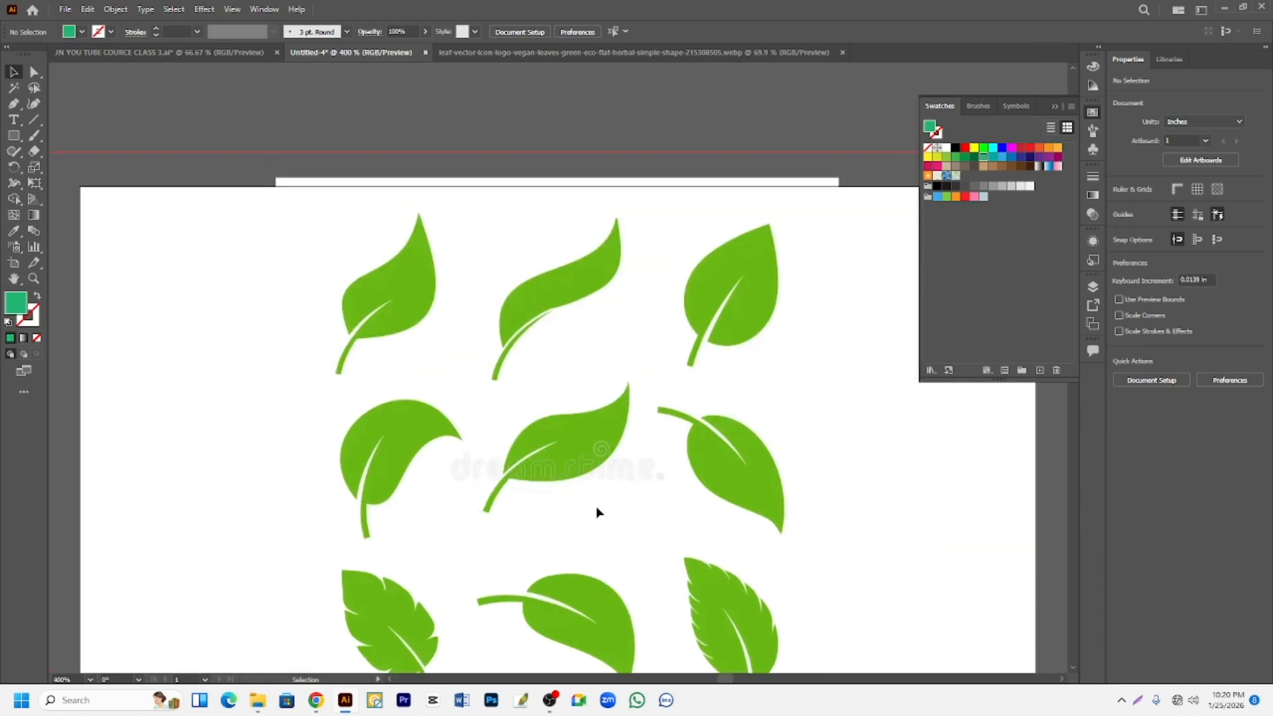
{"action": "scroll", "coordinate": [355, 384], "scroll_direction": "up", "scroll_amount": 2}
{"action": "scroll", "coordinate": [359, 377], "scroll_direction": "up", "scroll_amount": 2}
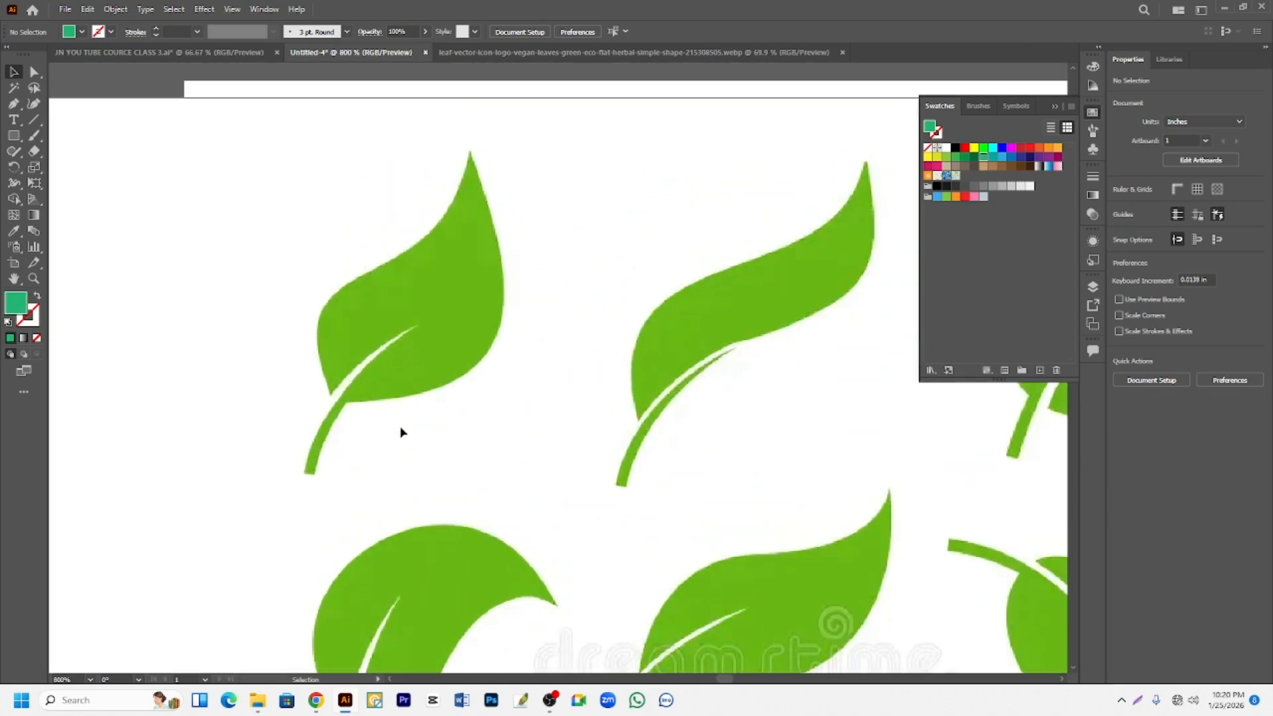
{"action": "scroll", "coordinate": [400, 430], "scroll_direction": "up", "scroll_amount": 1}
{"action": "scroll", "coordinate": [401, 426], "scroll_direction": "up", "scroll_amount": 2}
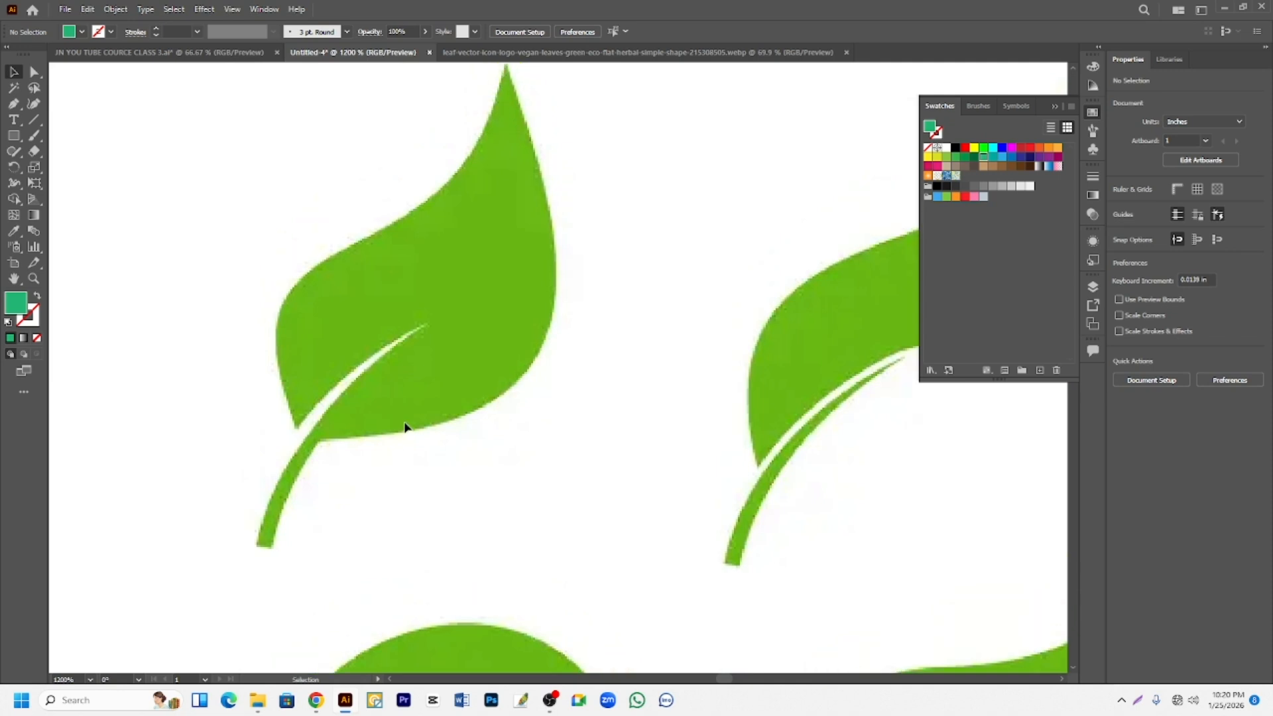
{"action": "left_click", "coordinate": [15, 104]}
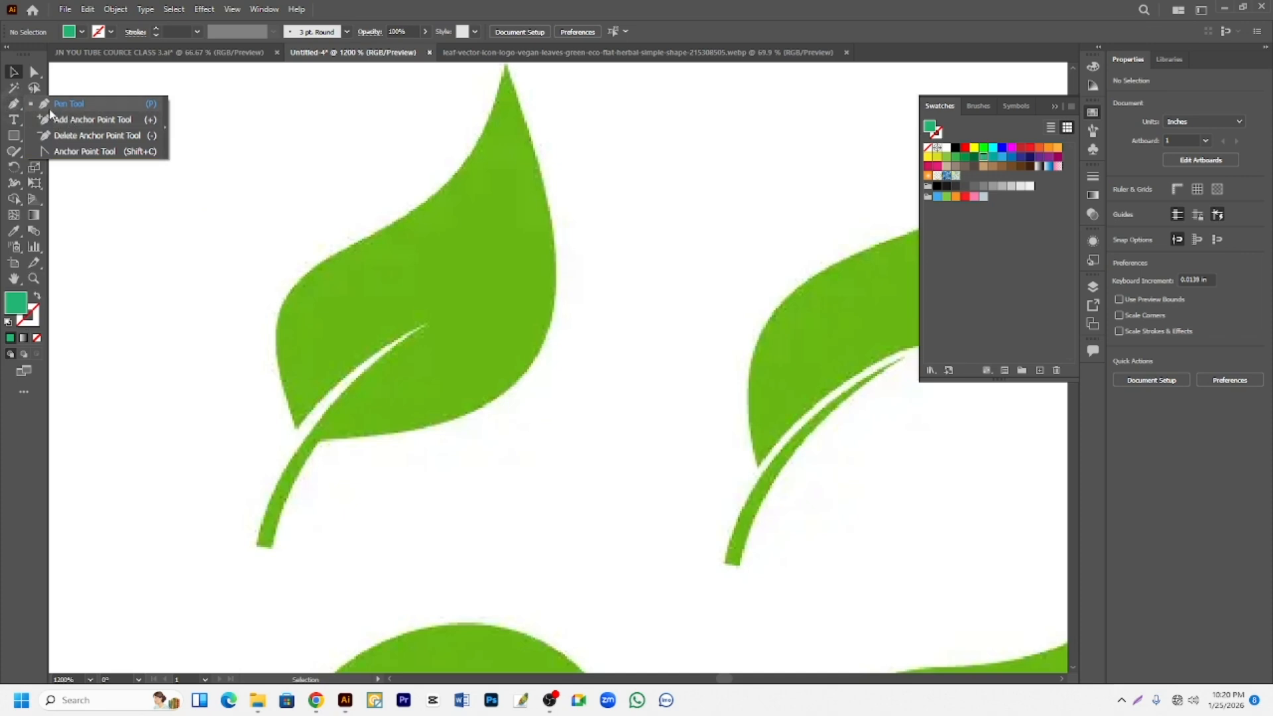
{"action": "left_click", "coordinate": [60, 104]}
{"action": "scroll", "coordinate": [294, 450], "scroll_direction": "up", "scroll_amount": 2}
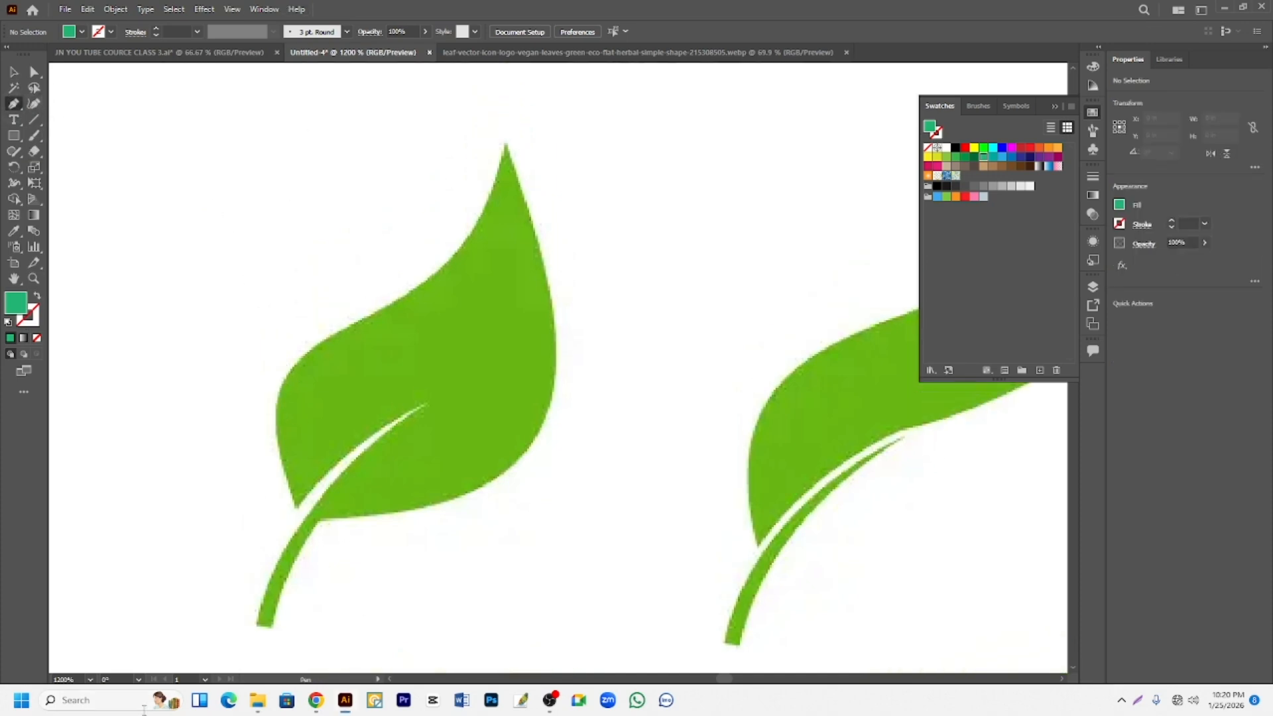
{"action": "left_click", "coordinate": [297, 508]}
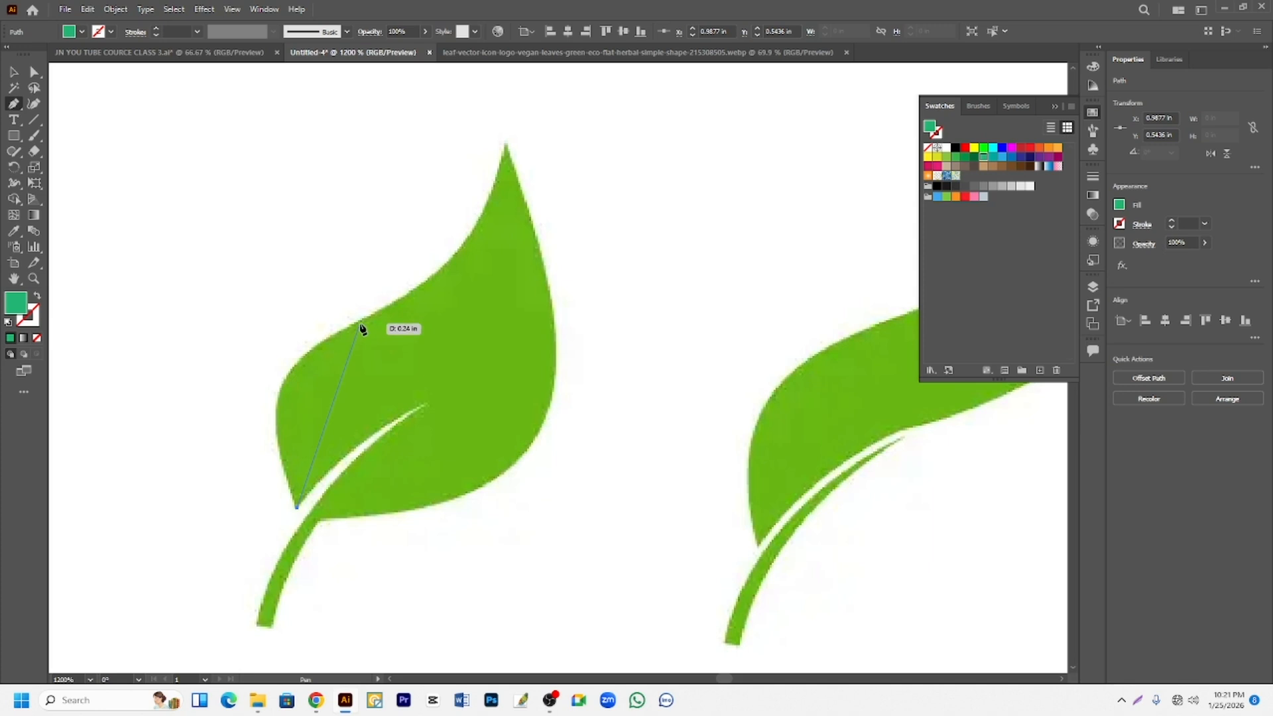
{"action": "left_click_drag", "start_coordinate": [427, 309], "coordinate": [503, 260]}
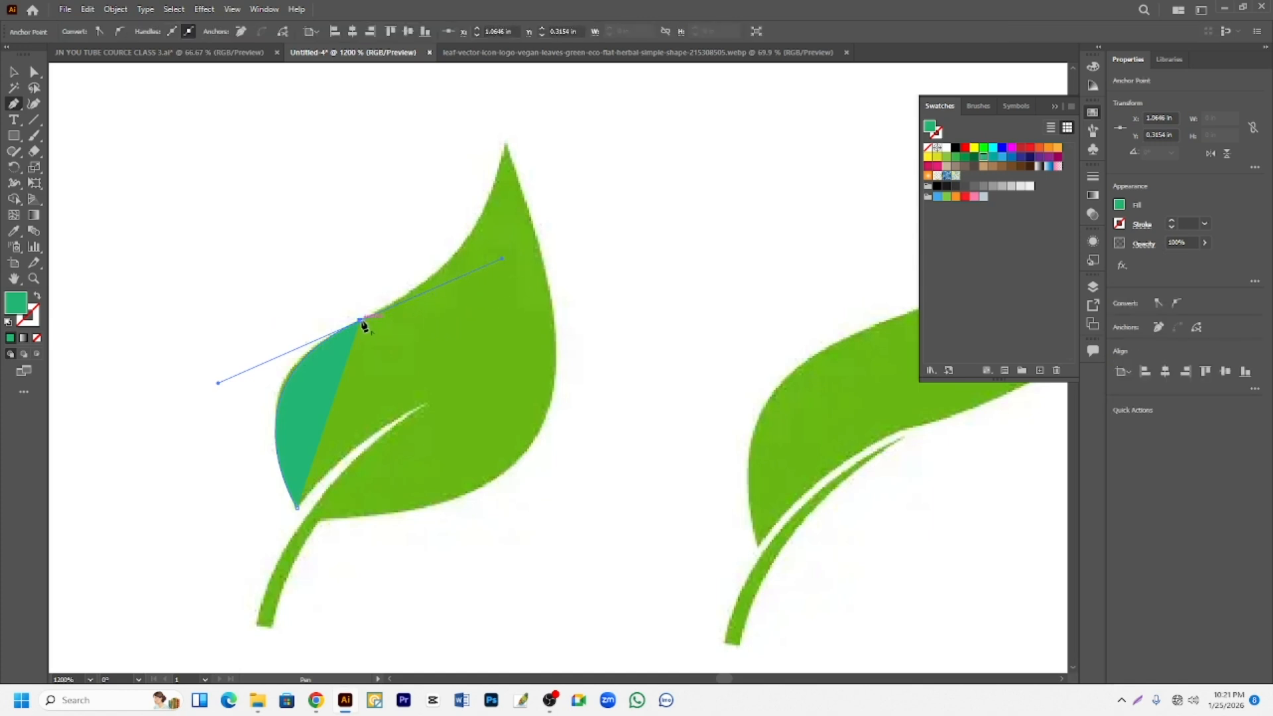
- Remove the shoulder anchor's forward handle, swap the path's fill and stroke, and set the stroke weight to 0.5 pt
{"action": "left_click_drag", "start_coordinate": [362, 321], "coordinate": [45, 313]}
{"action": "left_click", "coordinate": [36, 297]}
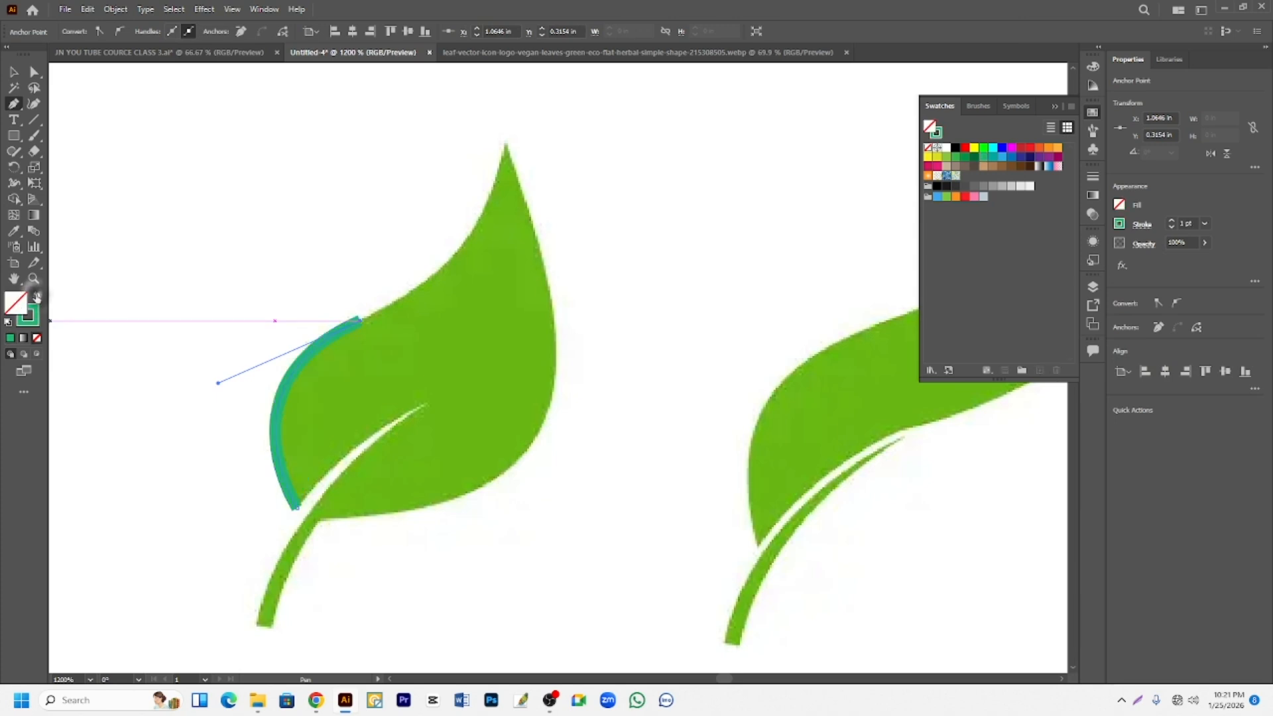
{"action": "scroll", "coordinate": [462, 244], "scroll_direction": "up", "scroll_amount": 3}
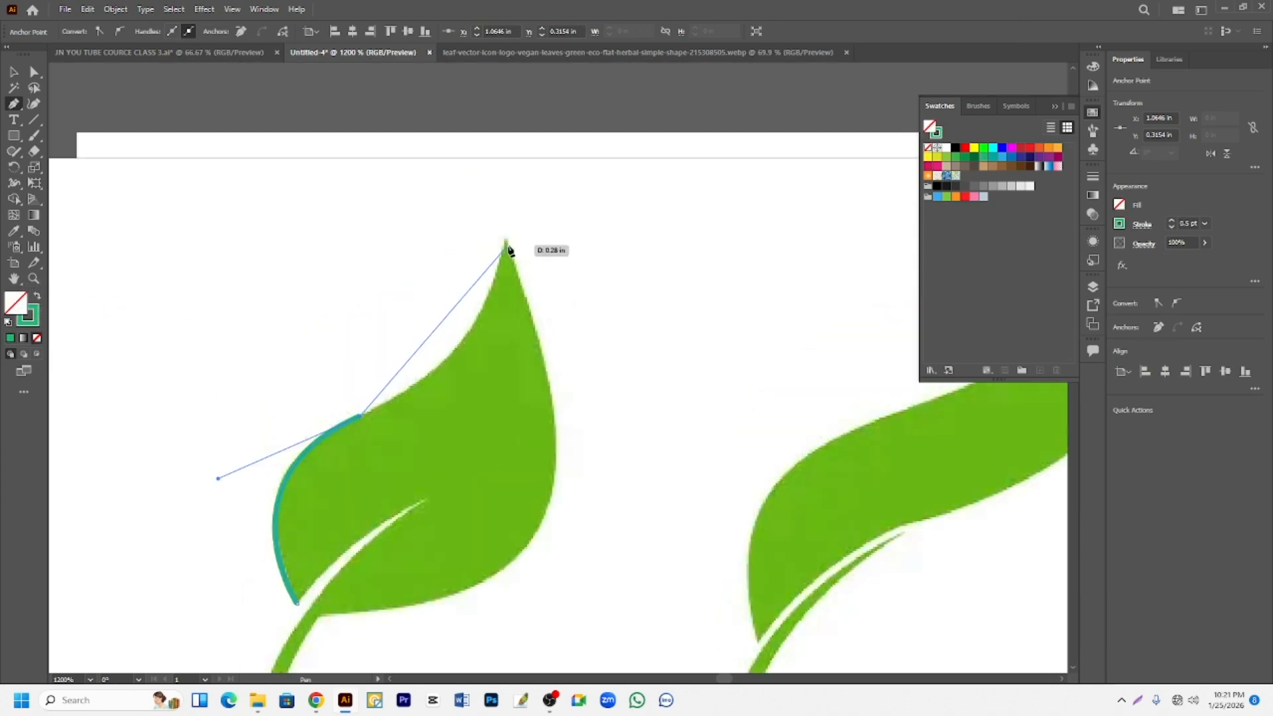
- Extend the path with a curved segment to the leaf's upper tip and remove the tip anchor's forward handle
{"action": "mouse_move", "coordinate": [505, 242]}
{"action": "left_mouse_down"}
{"action": "mouse_move", "coordinate": [504, 185]}
{"action": "mouse_move", "coordinate": [483, 170]}
{"action": "mouse_move", "coordinate": [531, 136]}
{"action": "mouse_move", "coordinate": [509, 132]}
{"action": "left_mouse_up"}
{"action": "scroll", "coordinate": [540, 225], "scroll_direction": "down", "scroll_amount": 2}
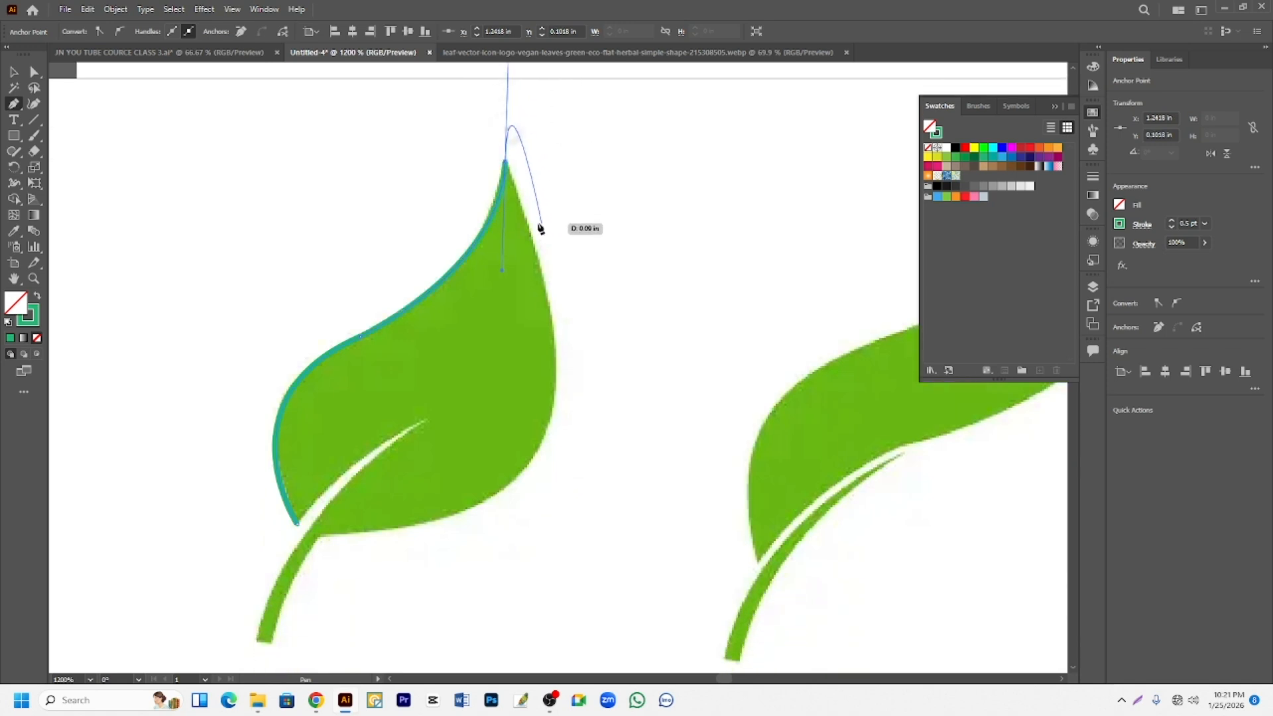
{"action": "left_click", "coordinate": [505, 165]}
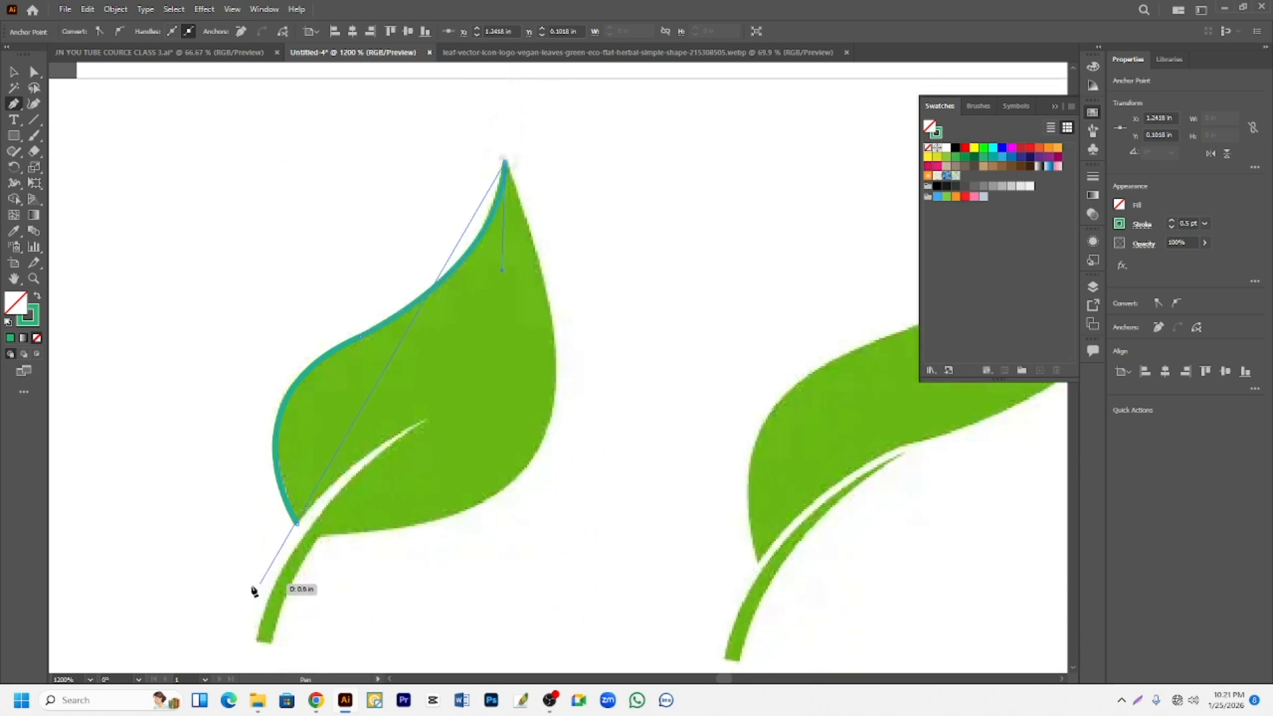
{"action": "scroll", "coordinate": [302, 554], "scroll_direction": "down", "scroll_amount": 1}
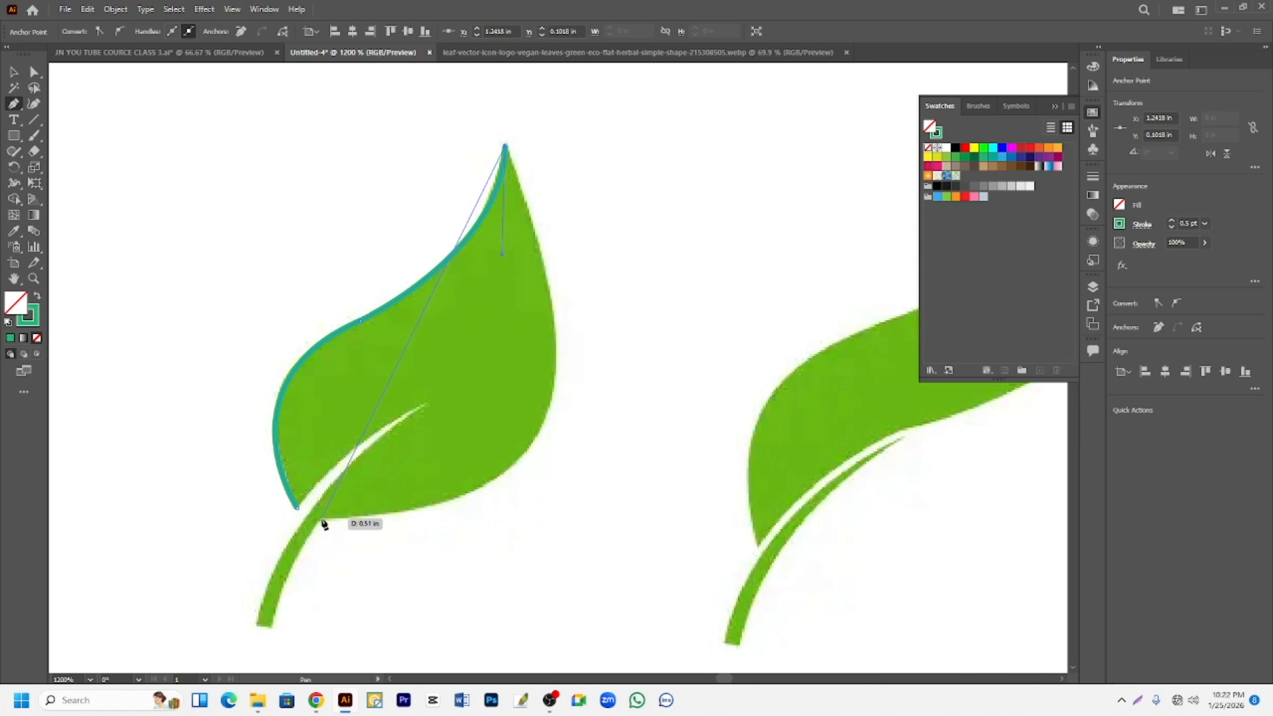
- Try to trace the leaf's right side from the tip to the stem with two curved segments, and undo both
{"action": "mouse_move", "coordinate": [552, 405]}
{"action": "left_mouse_down"}
{"action": "mouse_move", "coordinate": [519, 540]}
{"action": "mouse_move", "coordinate": [523, 492]}
{"action": "left_mouse_up"}
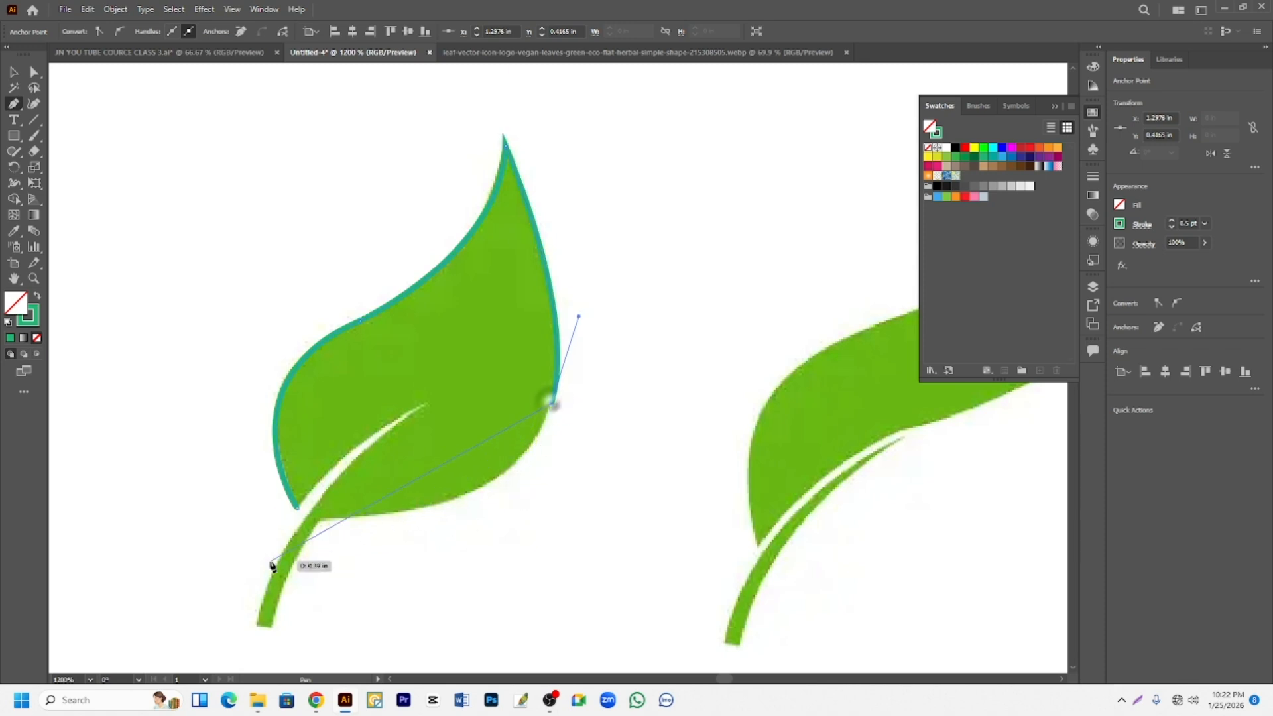
{"action": "mouse_move", "coordinate": [320, 520]}
{"action": "left_mouse_down"}
{"action": "mouse_move", "coordinate": [239, 484]}
{"action": "mouse_move", "coordinate": [148, 474]}
{"action": "mouse_move", "coordinate": [145, 503]}
{"action": "mouse_move", "coordinate": [115, 516]}
{"action": "left_mouse_up"}
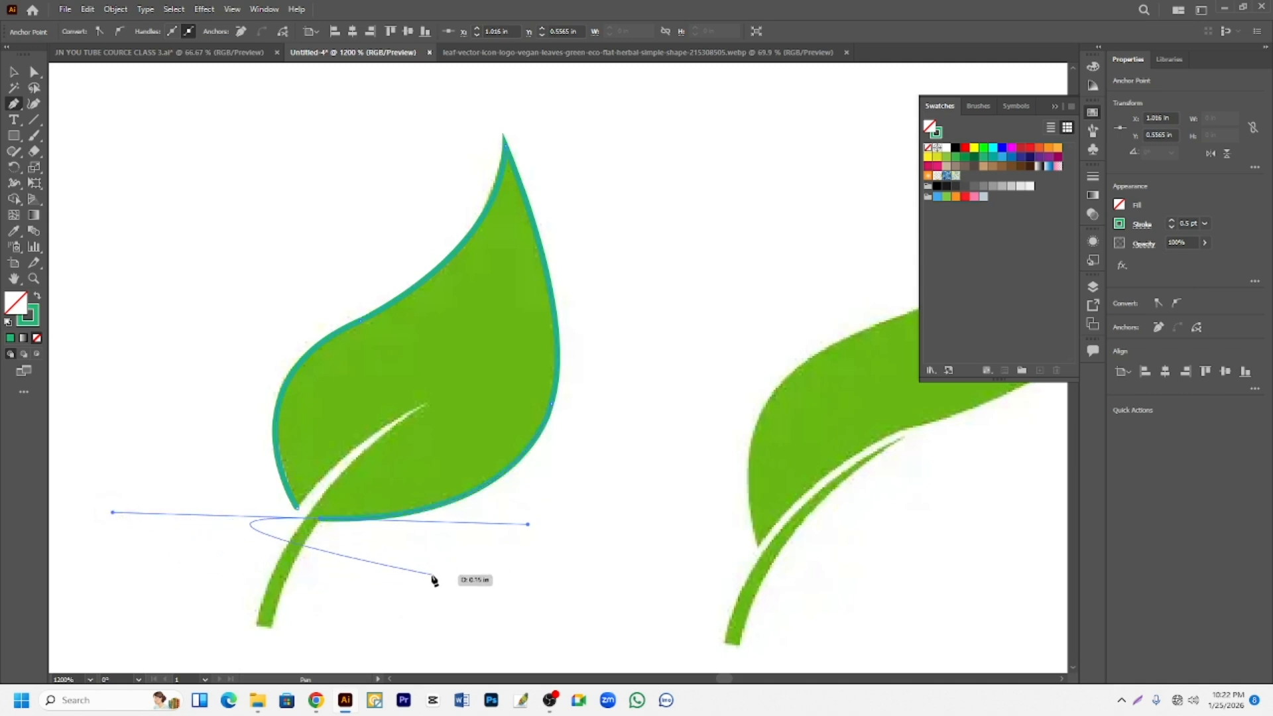
{"action": "key", "text": "ctrl+z"}
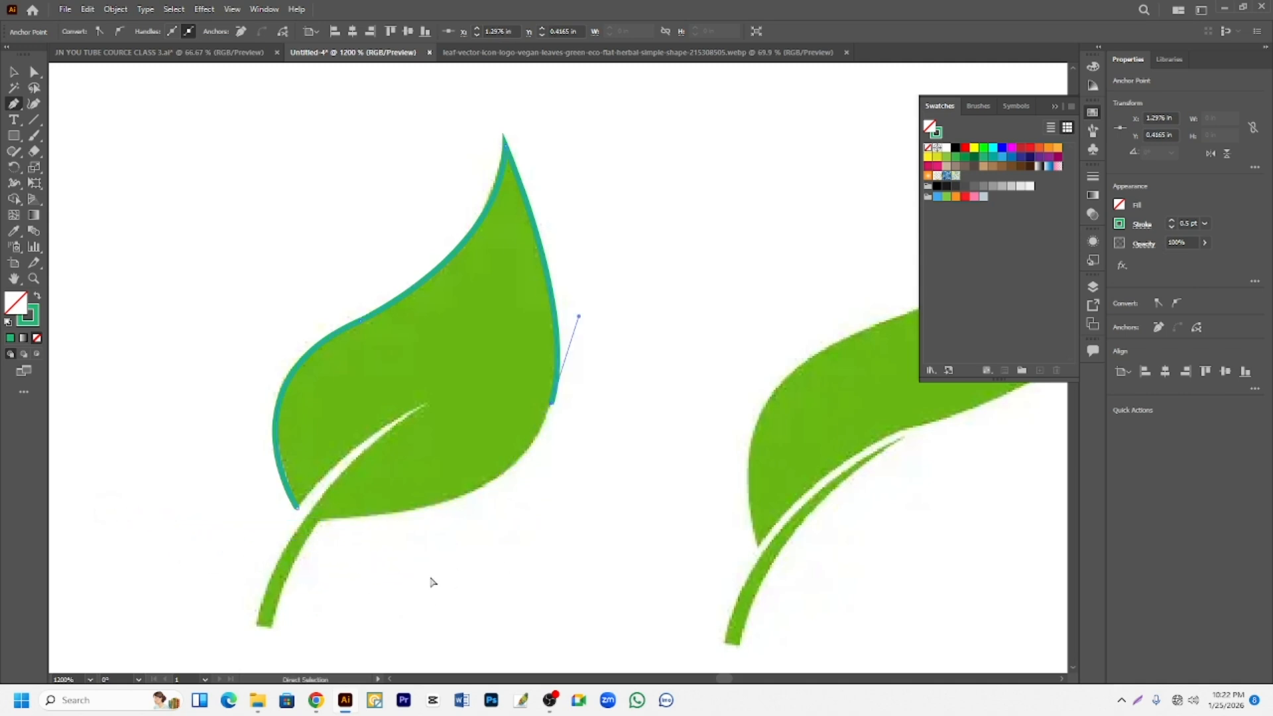
{"action": "key", "text": "ctrl+z"}
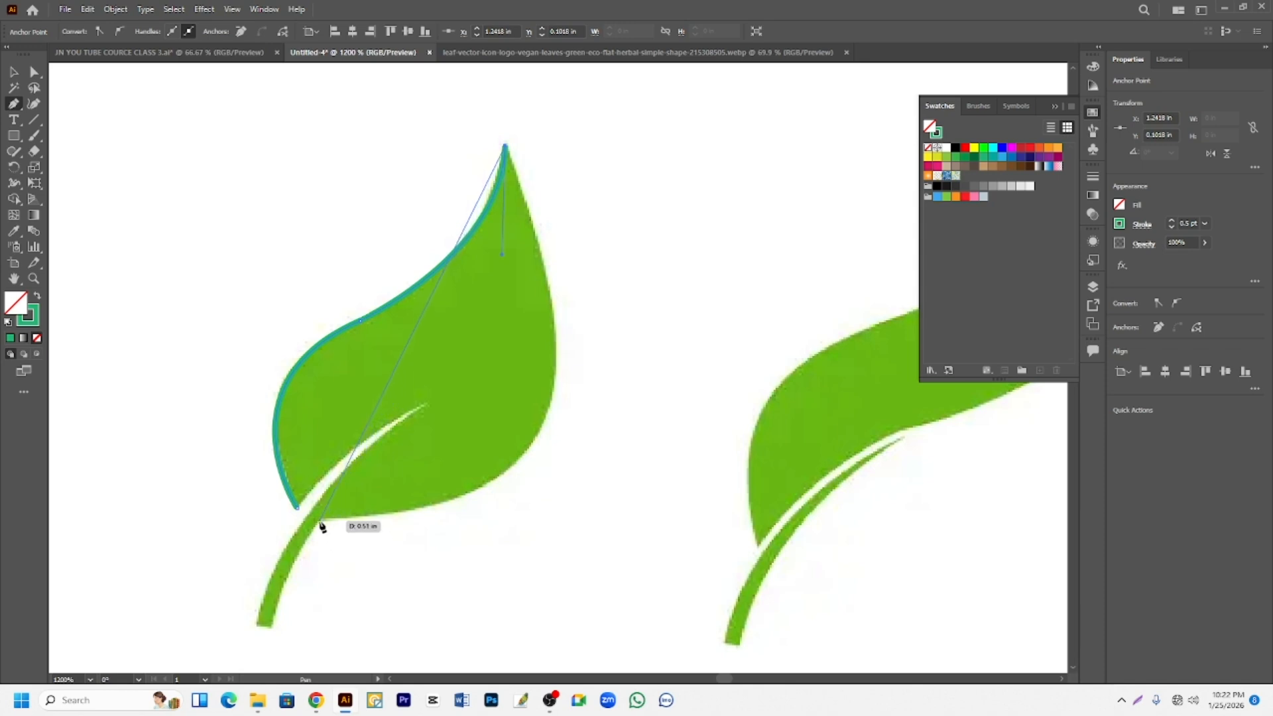
- Try to trace the leaf's right side with one long curve, hide the swatches, and undo the curve
{"action": "mouse_move", "coordinate": [317, 520]}
{"action": "left_mouse_down"}
{"action": "mouse_move", "coordinate": [39, 594]}
{"action": "mouse_move", "coordinate": [439, 555]}
{"action": "mouse_move", "coordinate": [458, 488]}
{"action": "mouse_move", "coordinate": [367, 516]}
{"action": "left_mouse_up"}
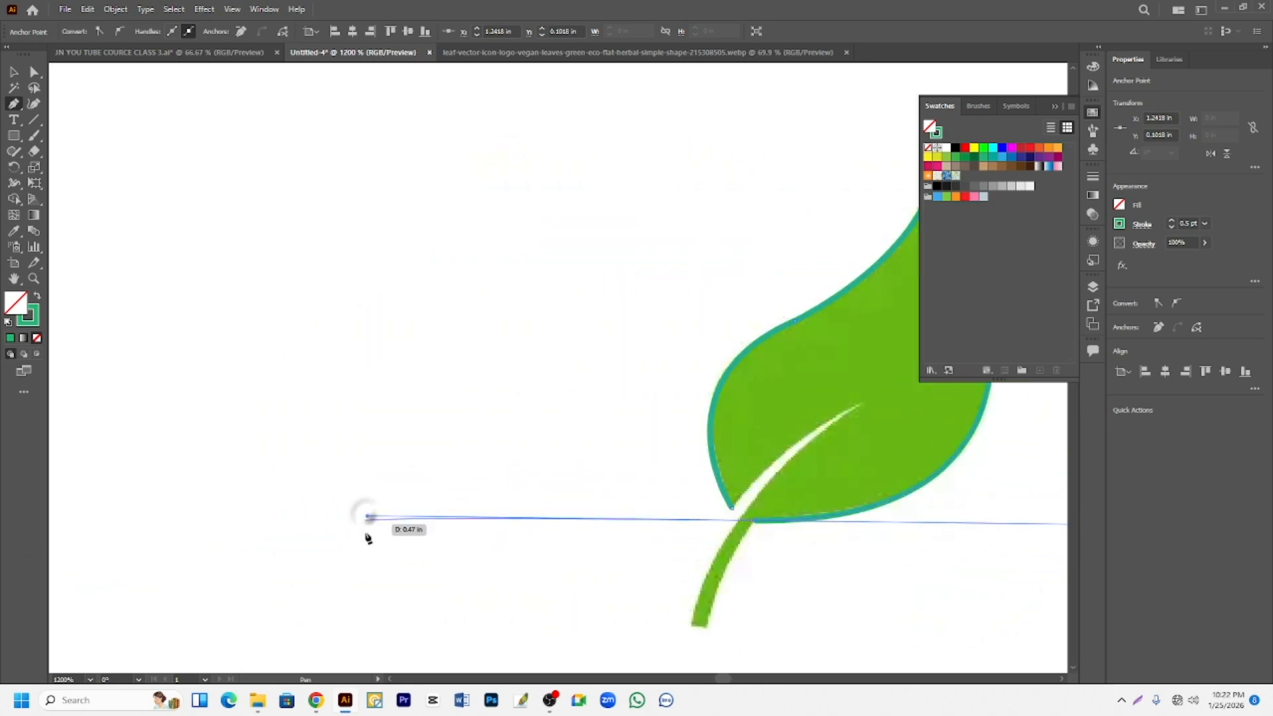
{"action": "left_click", "coordinate": [1059, 111]}
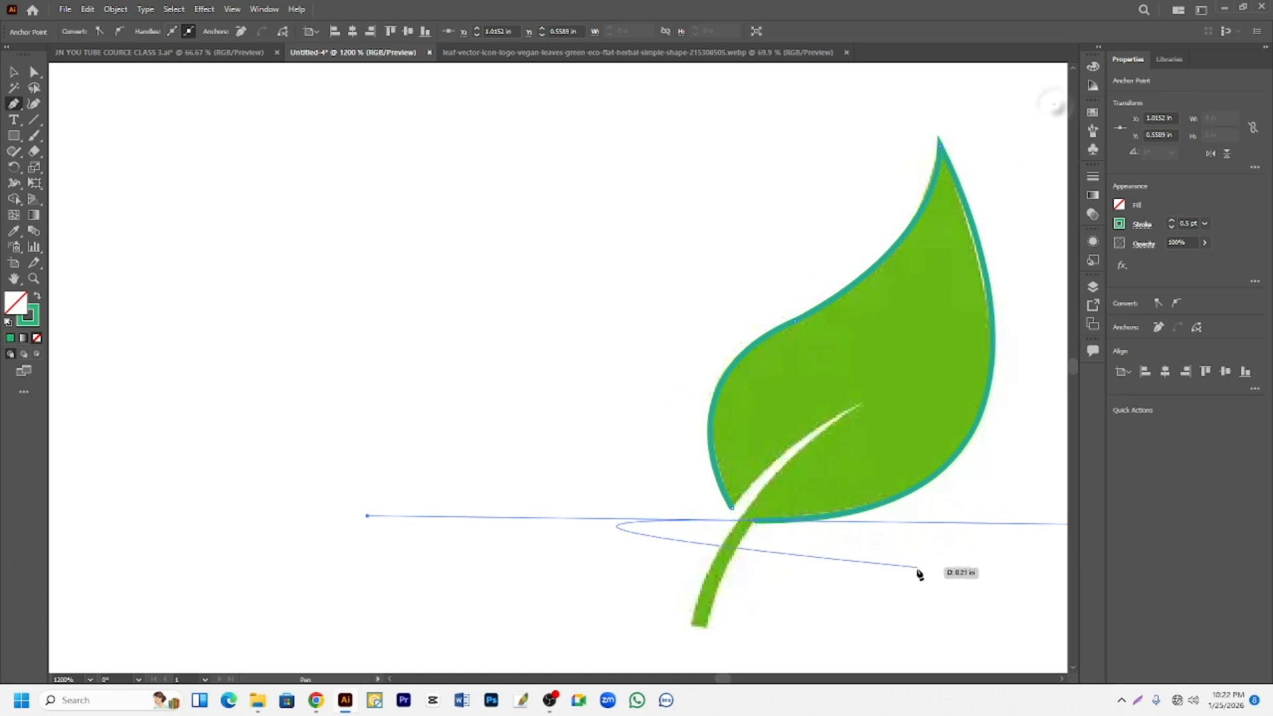
{"action": "key", "text": "ctrl+z"}
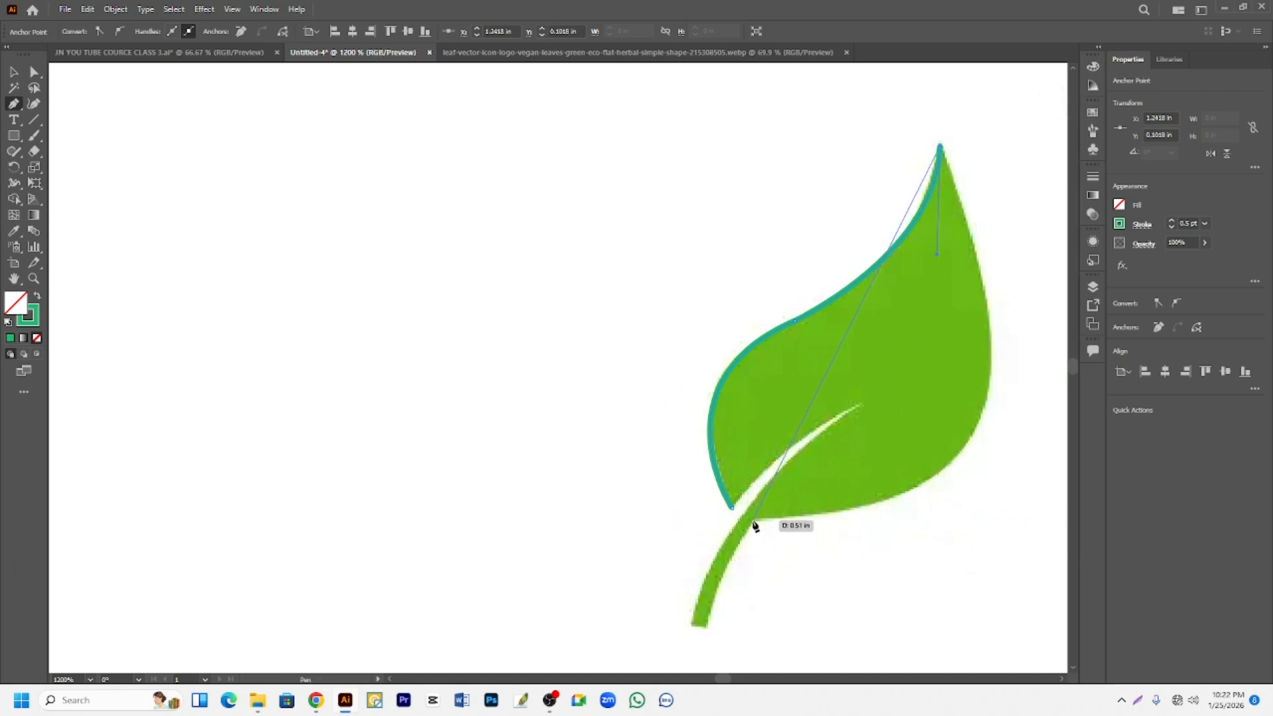
- Trace the leaf's right side with one curve to the stem, and continue along the stem's right edge and flat end, using corner anchors
{"action": "left_click_drag", "start_coordinate": [752, 519], "coordinate": [364, 509]}
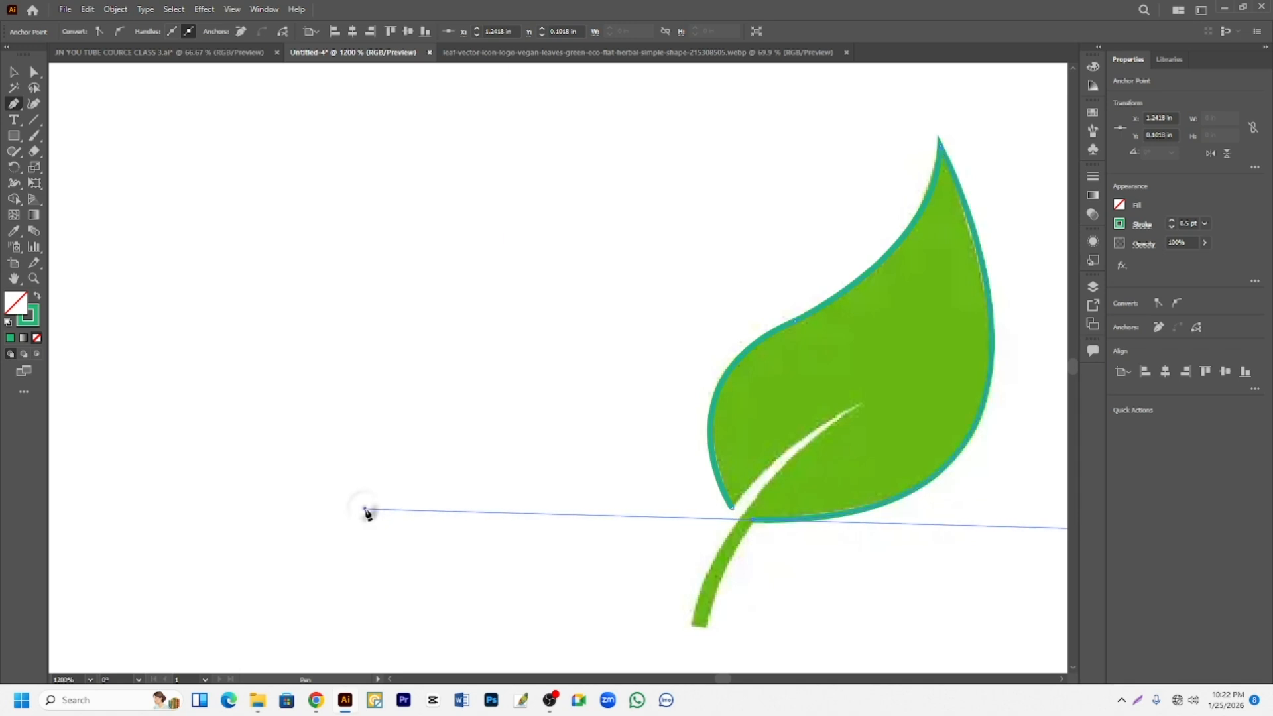
{"action": "left_click", "coordinate": [753, 522]}
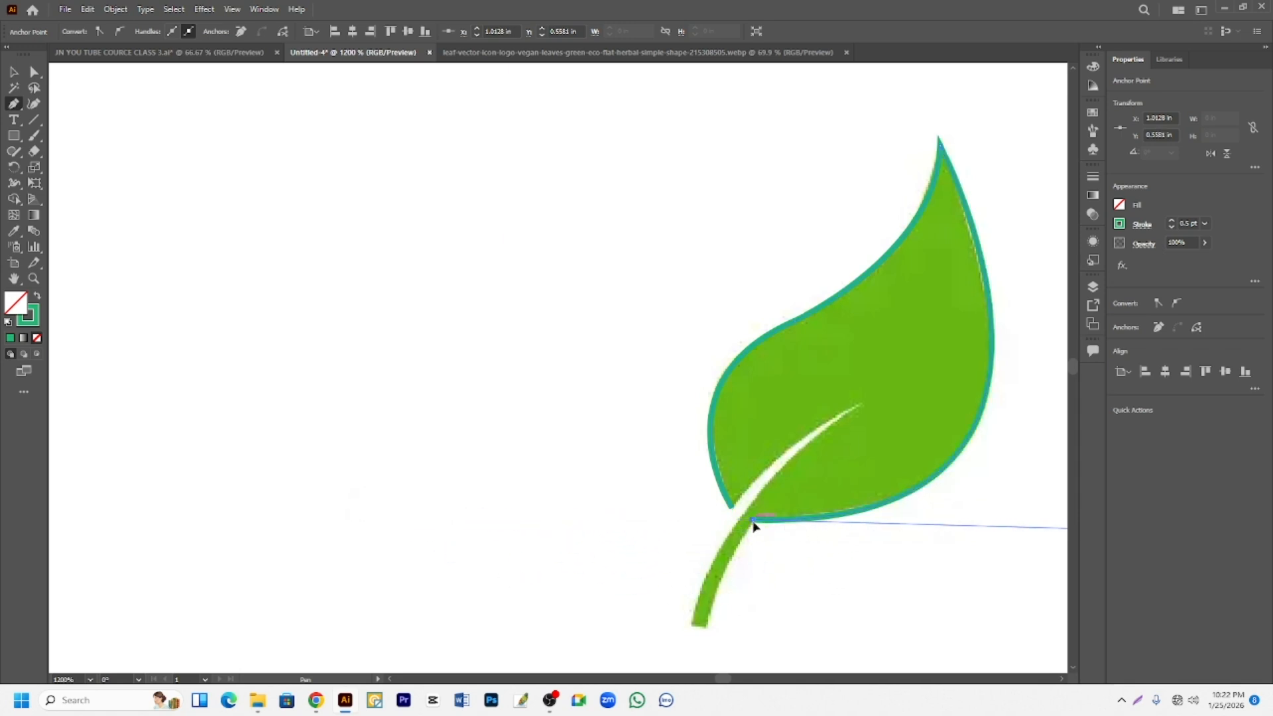
{"action": "left_click_drag", "start_coordinate": [706, 625], "coordinate": [706, 660]}
{"action": "left_click", "coordinate": [706, 626]}
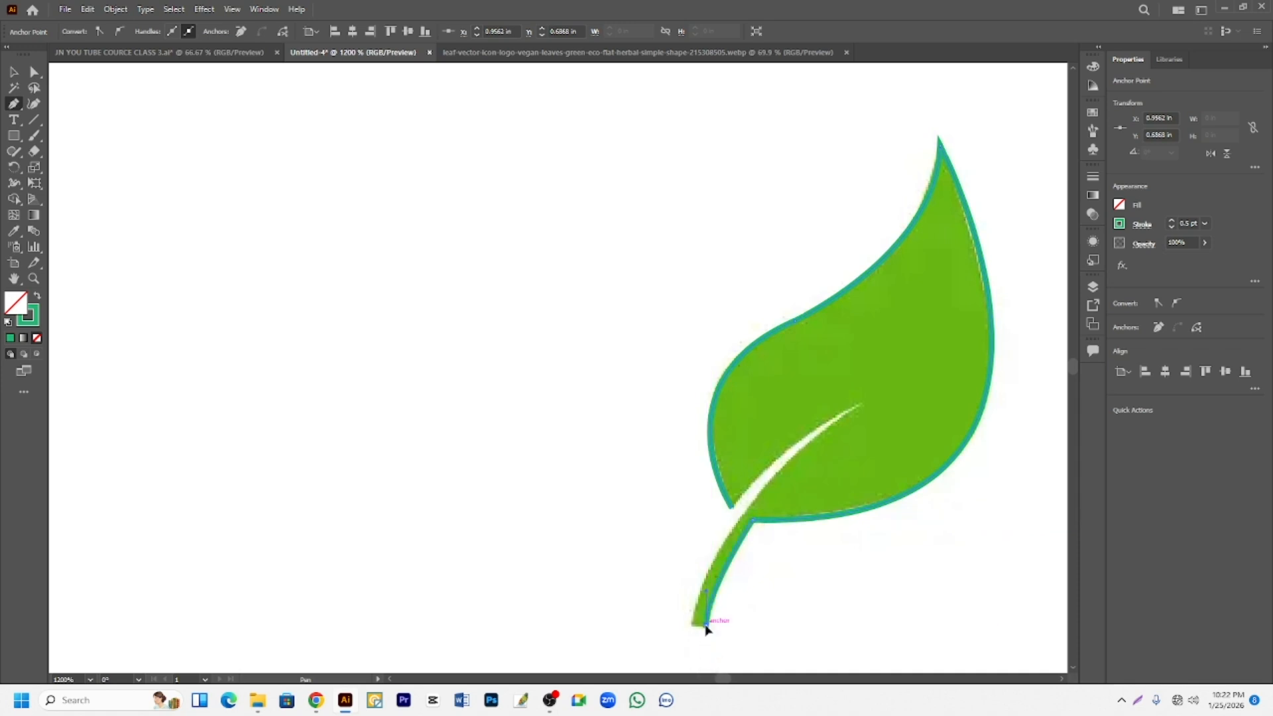
{"action": "left_click", "coordinate": [693, 625]}
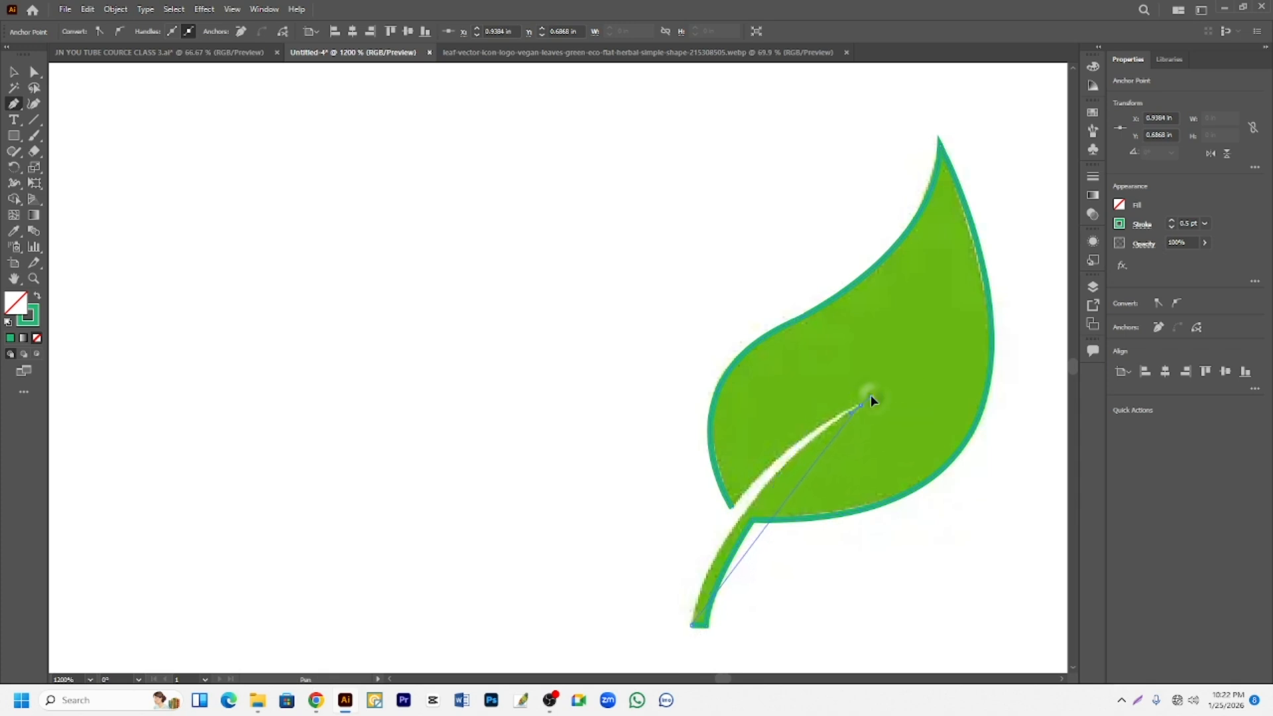
- Curve the path along the stem's left edge to the vein's tip, and close it with a curve back to the starting anchor
{"action": "left_click_drag", "start_coordinate": [972, 352], "coordinate": [993, 326]}
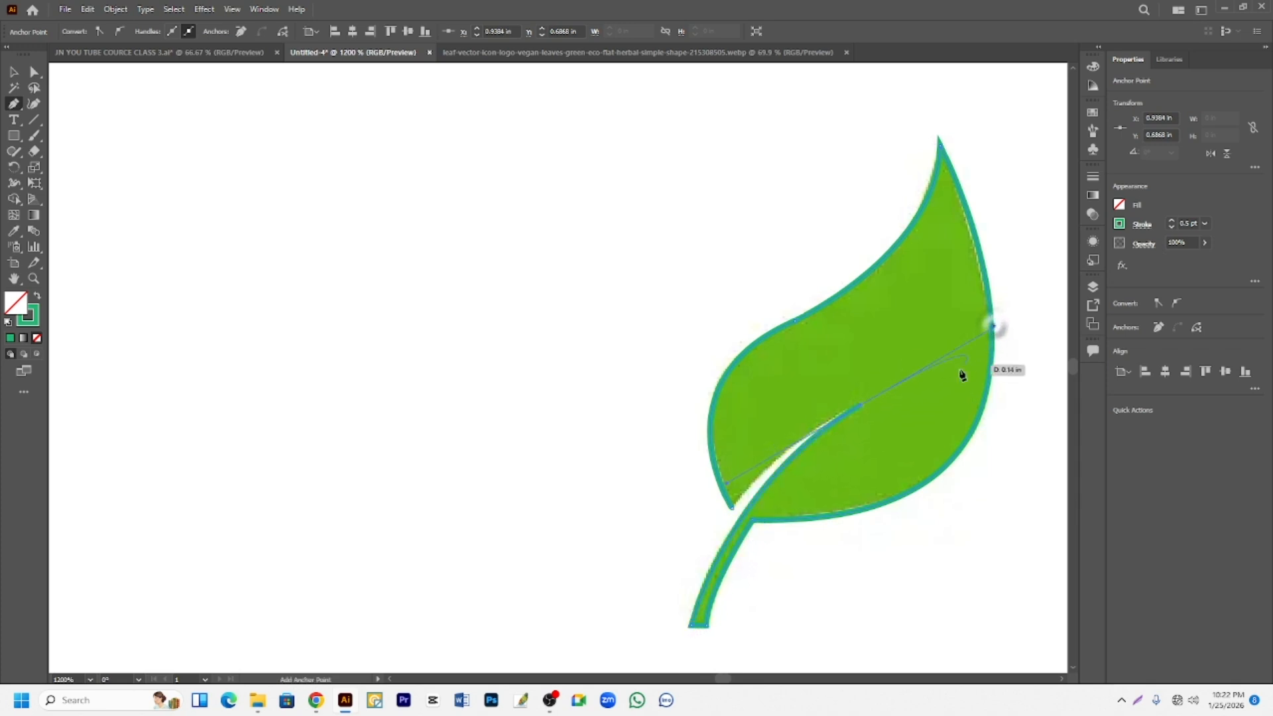
{"action": "left_click", "coordinate": [860, 404]}
{"action": "left_click_drag", "start_coordinate": [732, 509], "coordinate": [675, 585]}
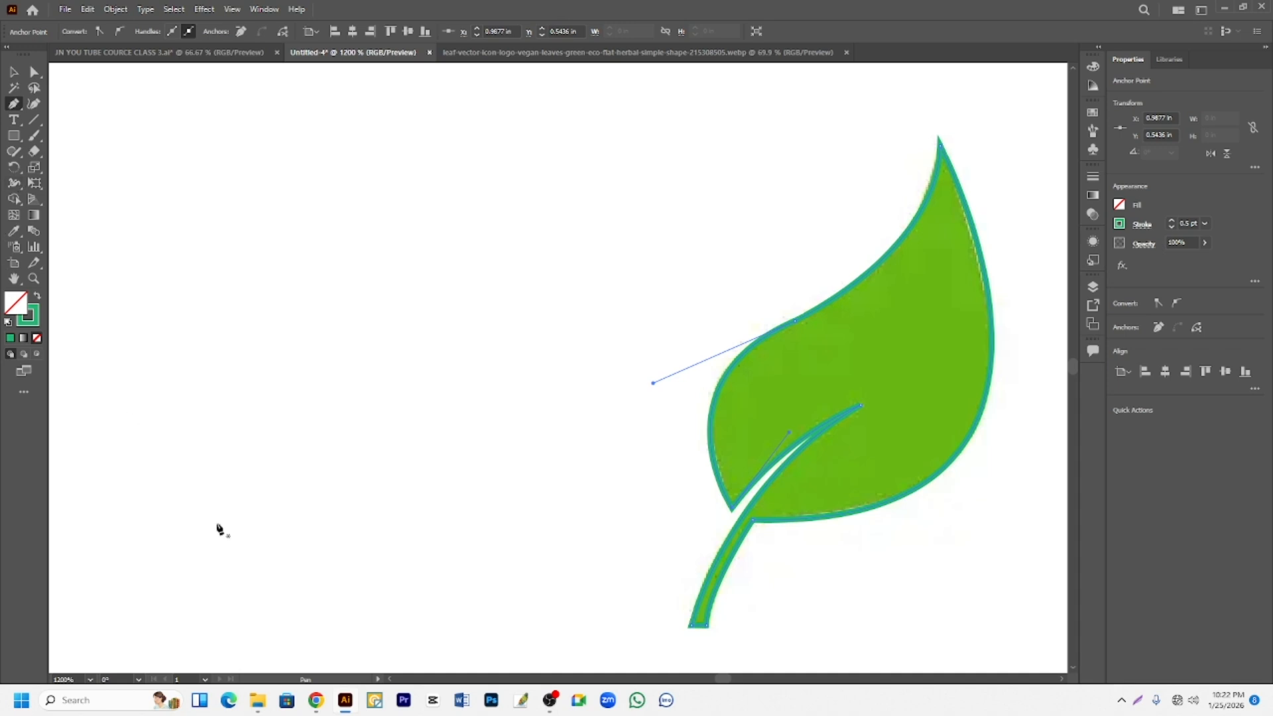
- Swap the closed leaf path's fill and stroke so the outline colour becomes its fill
{"action": "scroll", "coordinate": [228, 544], "scroll_direction": "down", "scroll_amount": 3}
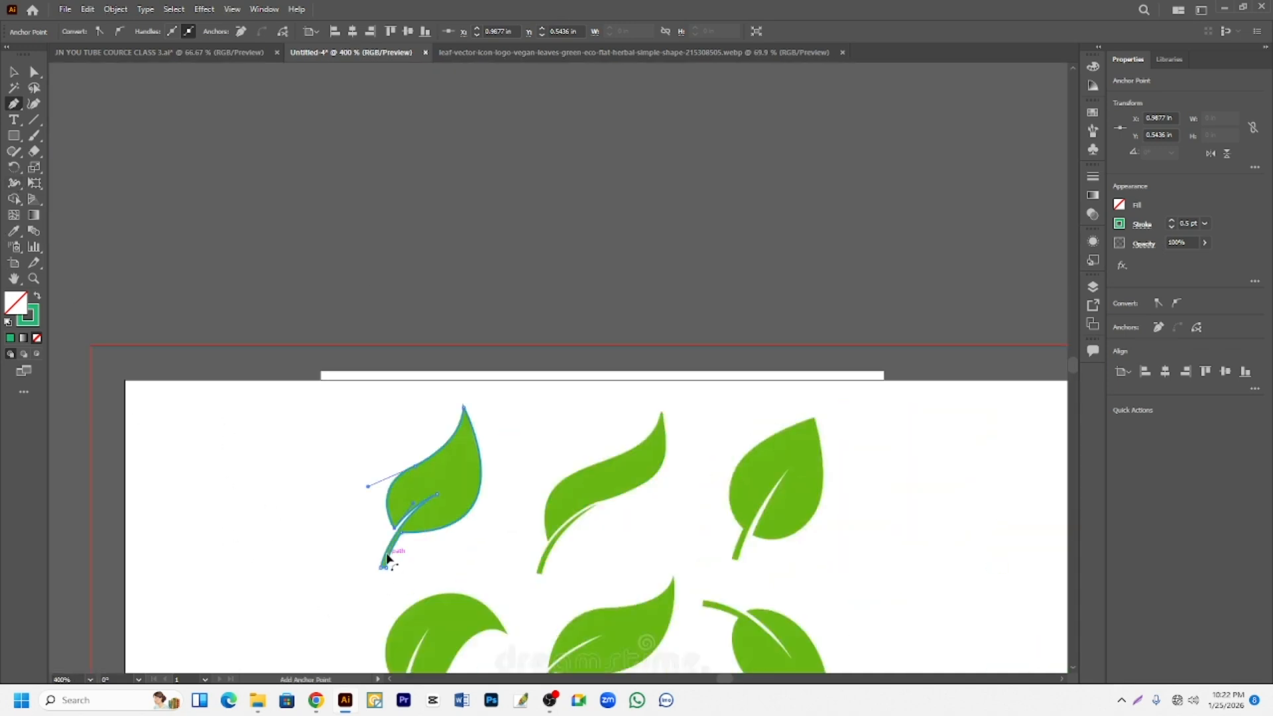
{"action": "scroll", "coordinate": [388, 559], "scroll_direction": "up", "scroll_amount": 1}
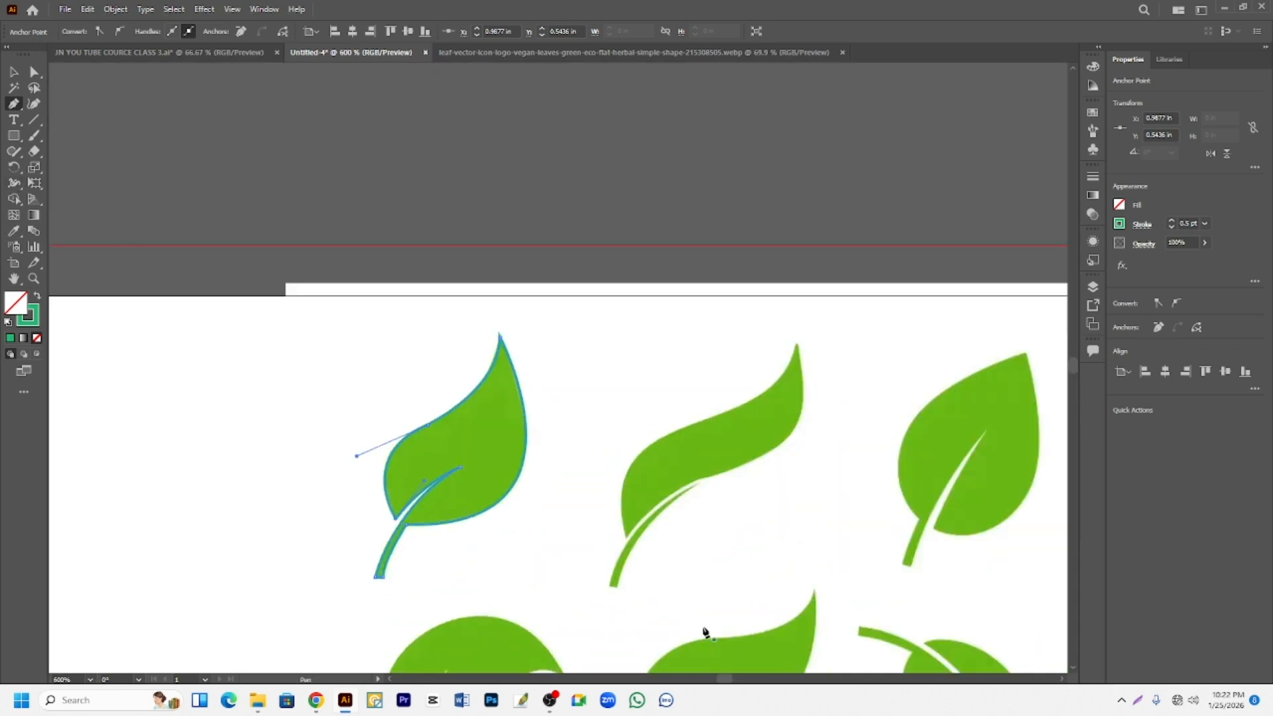
{"action": "left_click", "coordinate": [38, 300]}
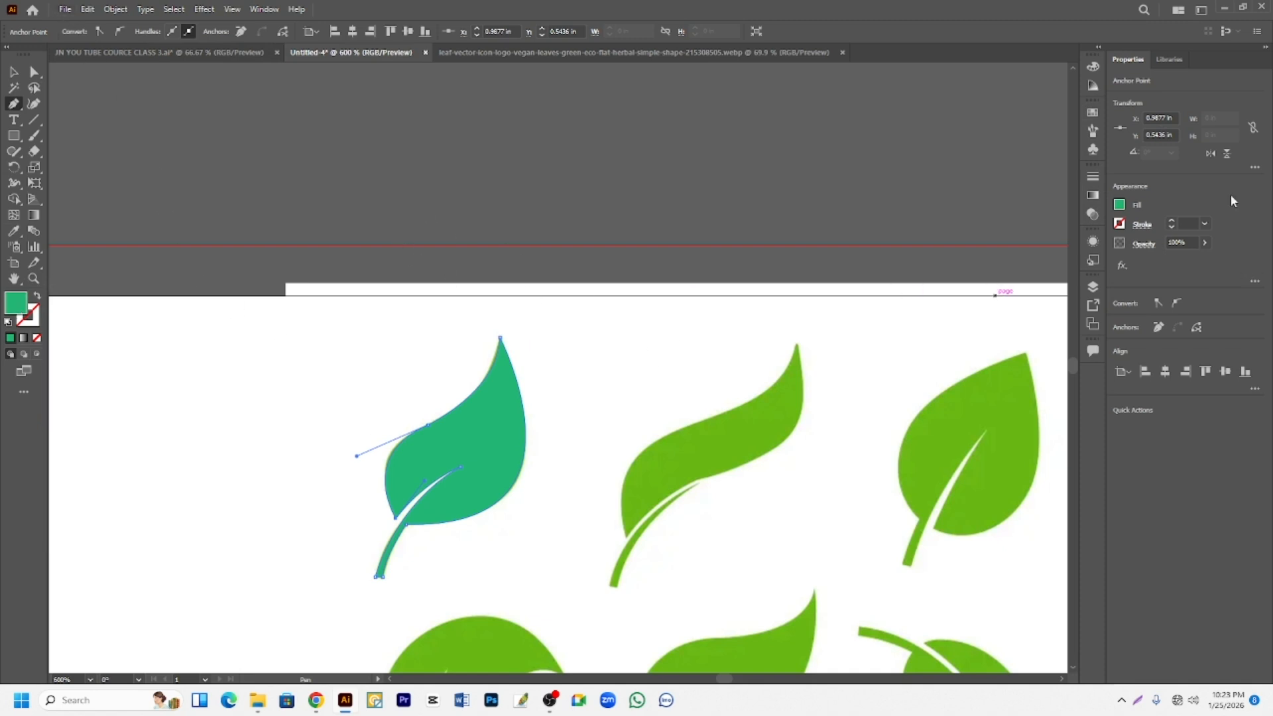
- Recolour the traced leaf with a light green swatch, and replace that fill with the second reference leaf's green using the Eyedropper
{"action": "left_click", "coordinate": [1093, 113]}
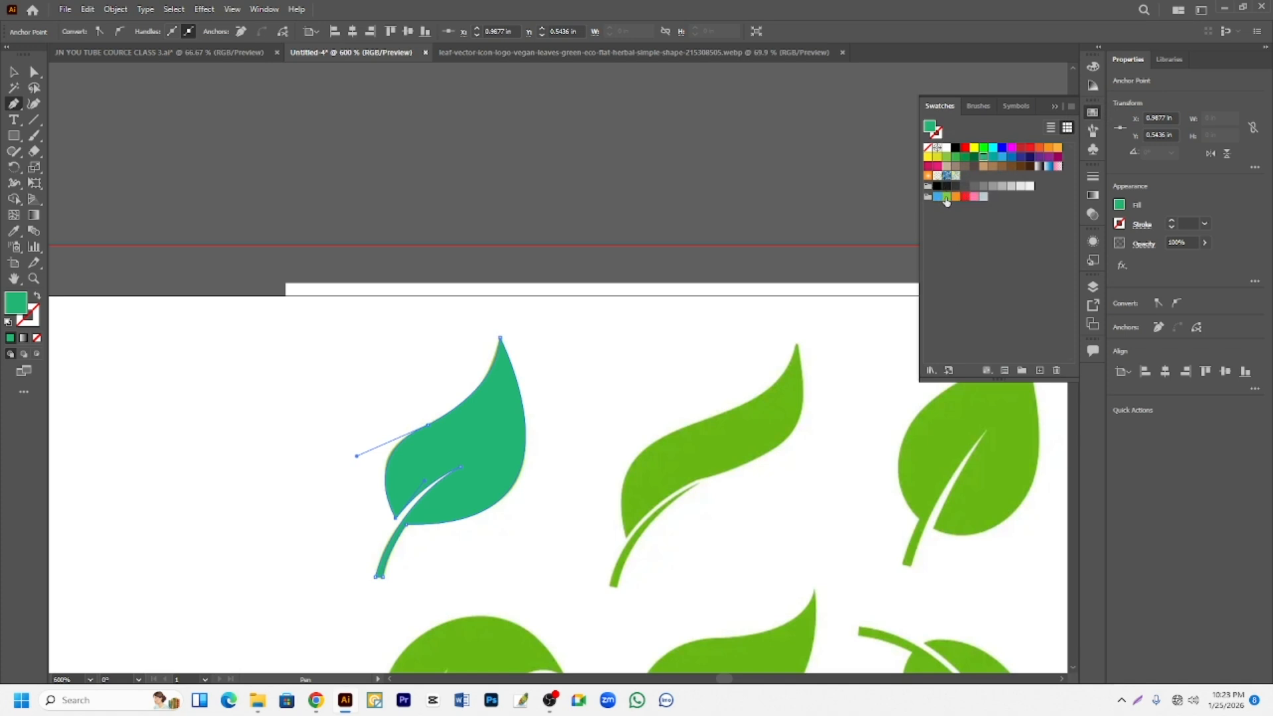
{"action": "left_click", "coordinate": [946, 197]}
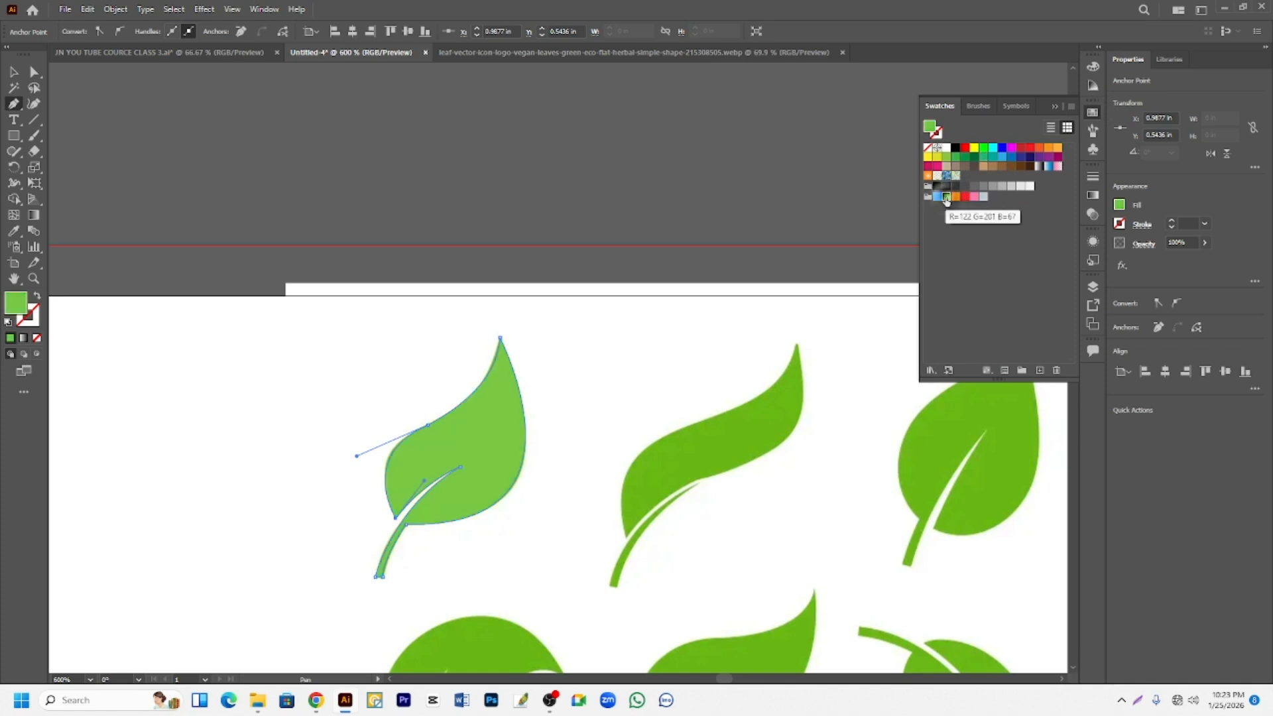
{"action": "left_click", "coordinate": [15, 232]}
{"action": "left_click", "coordinate": [747, 437]}
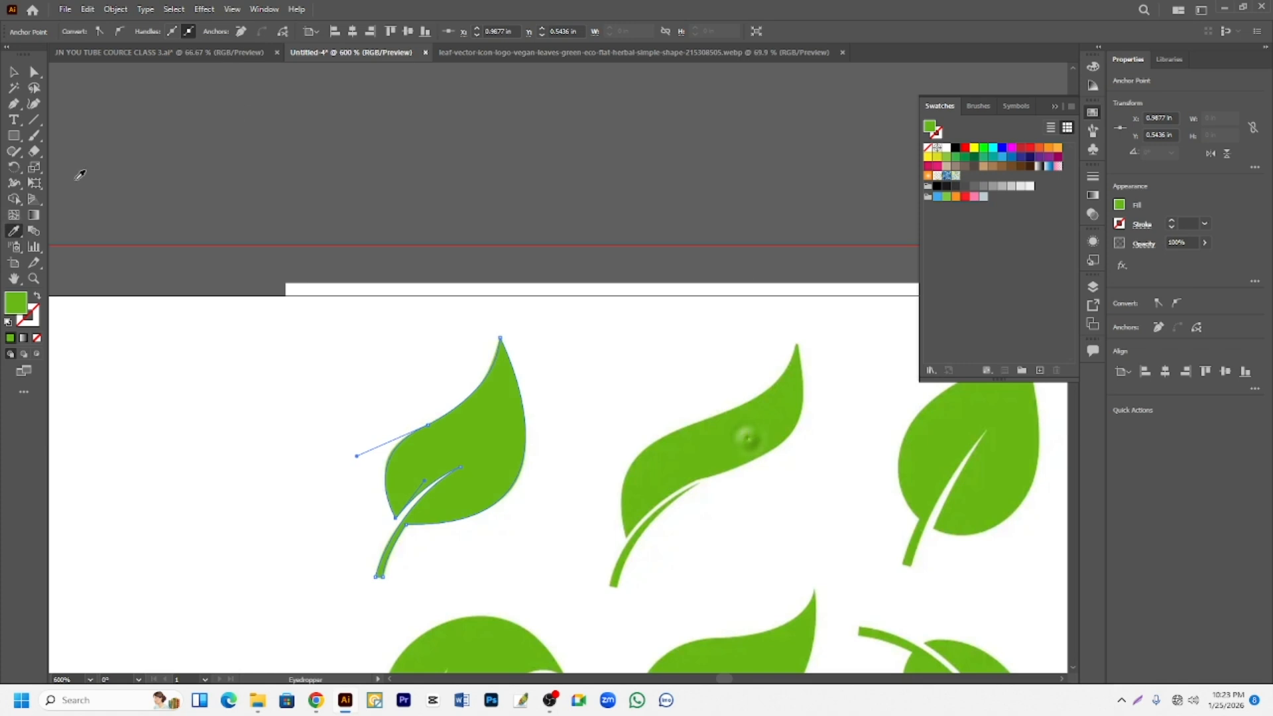
- Move the traced leaf into the empty space left of the first reference leaf
{"action": "left_click", "coordinate": [15, 73]}
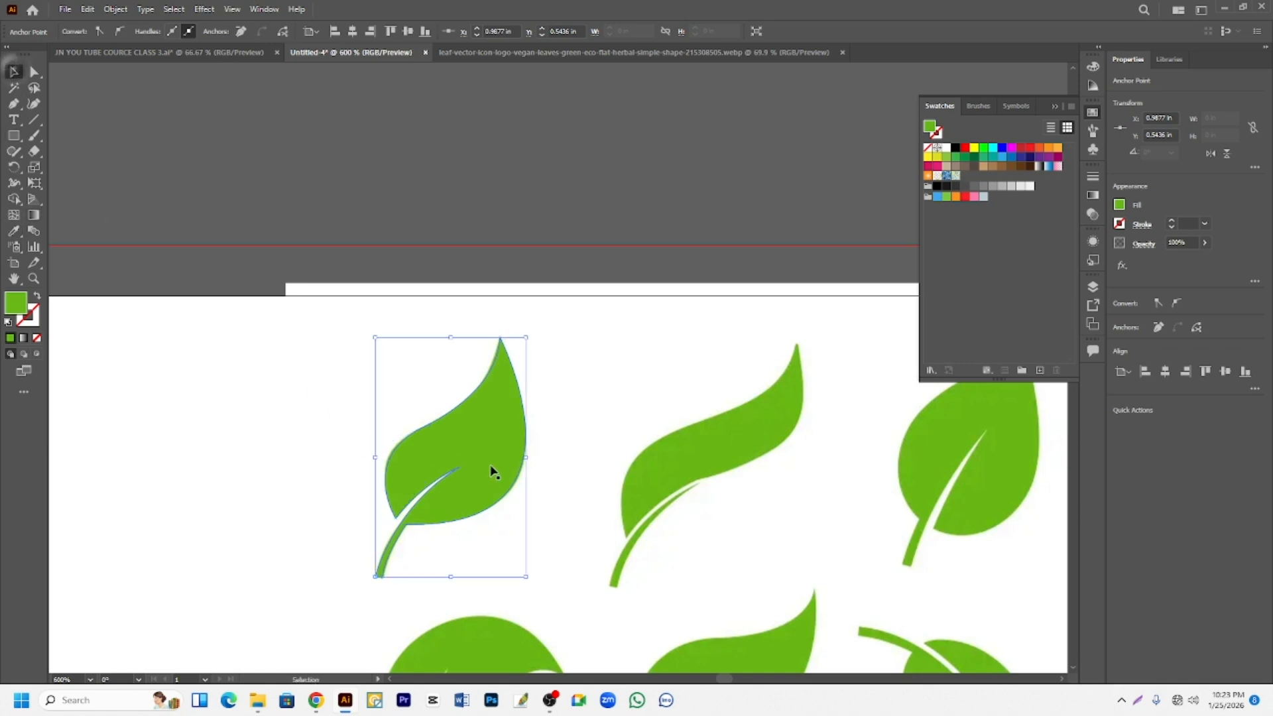
{"action": "left_click_drag", "start_coordinate": [486, 456], "coordinate": [296, 431]}
{"action": "scroll", "coordinate": [504, 440], "scroll_direction": "down", "scroll_amount": 1}
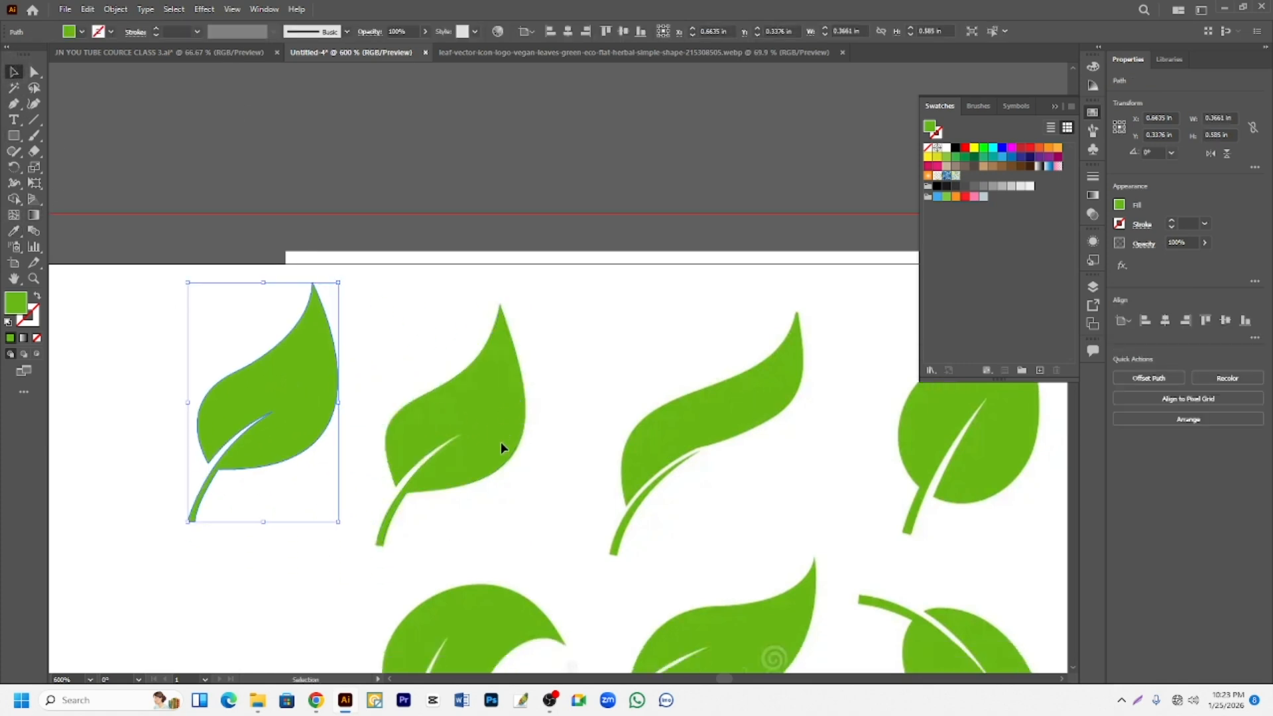
- Start a Pen path at the second leaf's notch above the stem and curve it along the left edge onto the upper edge
{"action": "scroll", "coordinate": [796, 488], "scroll_direction": "up", "scroll_amount": 3}
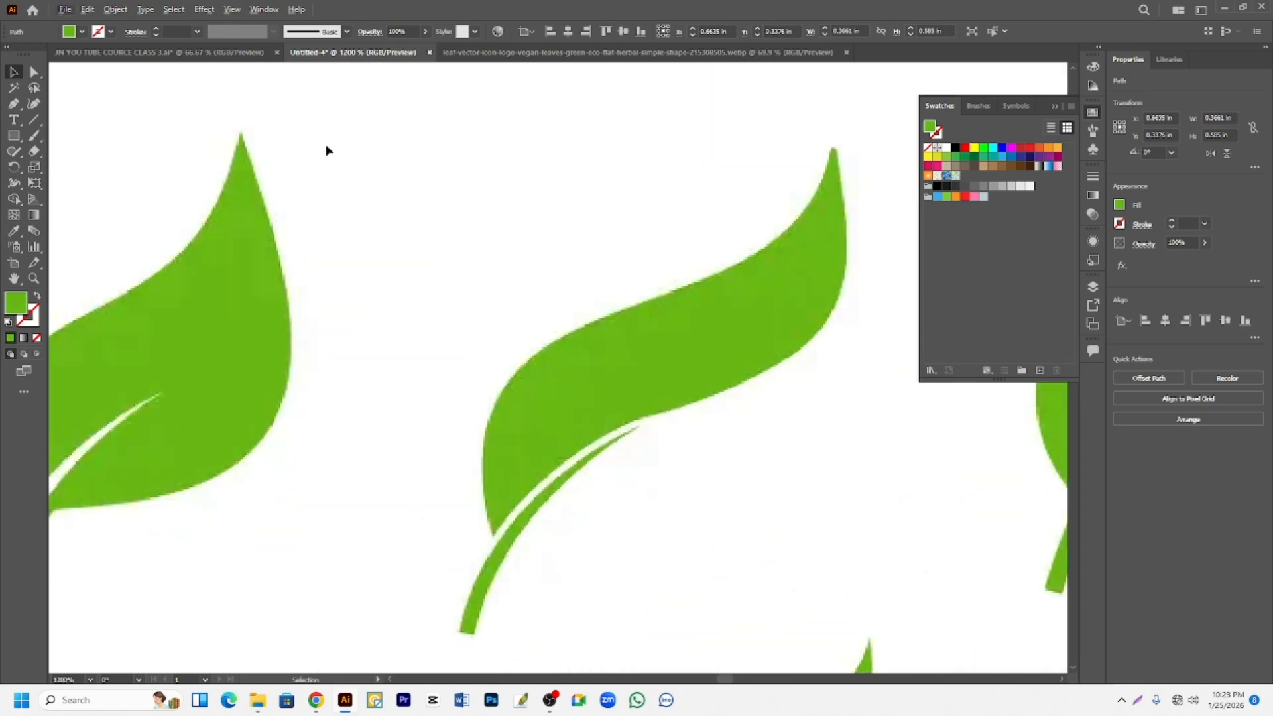
{"action": "left_click_drag", "start_coordinate": [17, 110], "coordinate": [57, 102]}
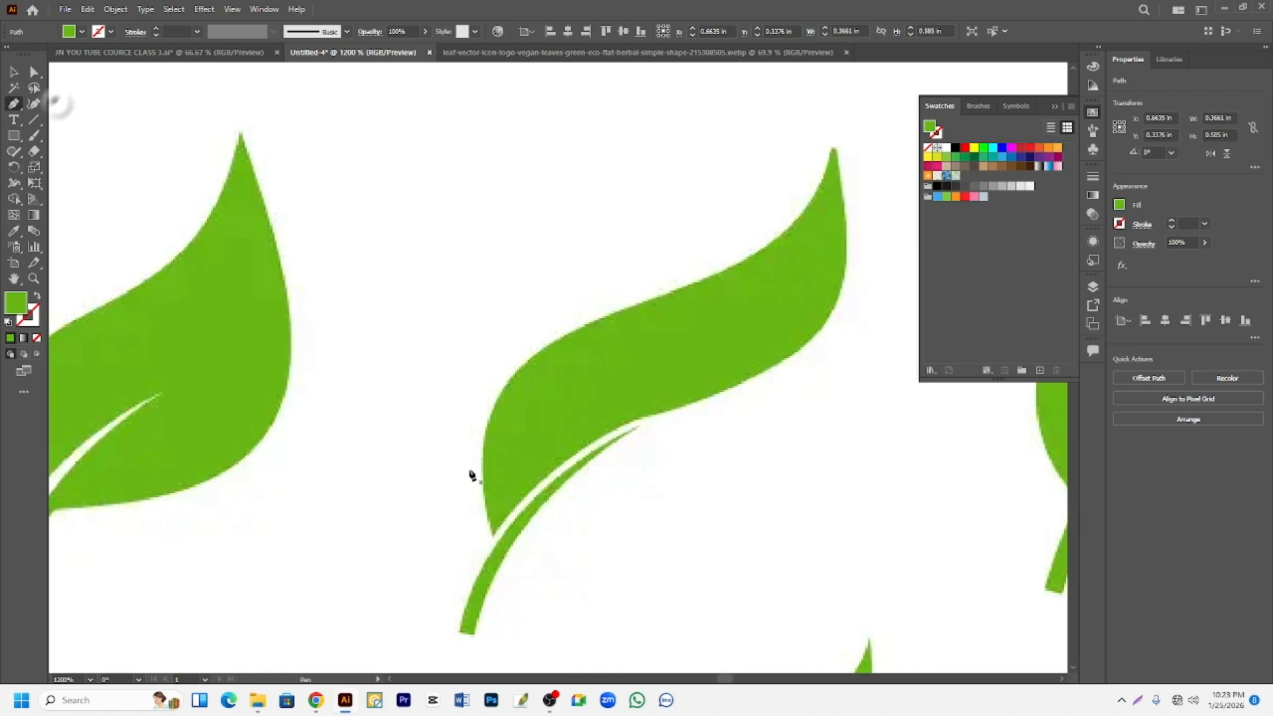
{"action": "left_click", "coordinate": [492, 535]}
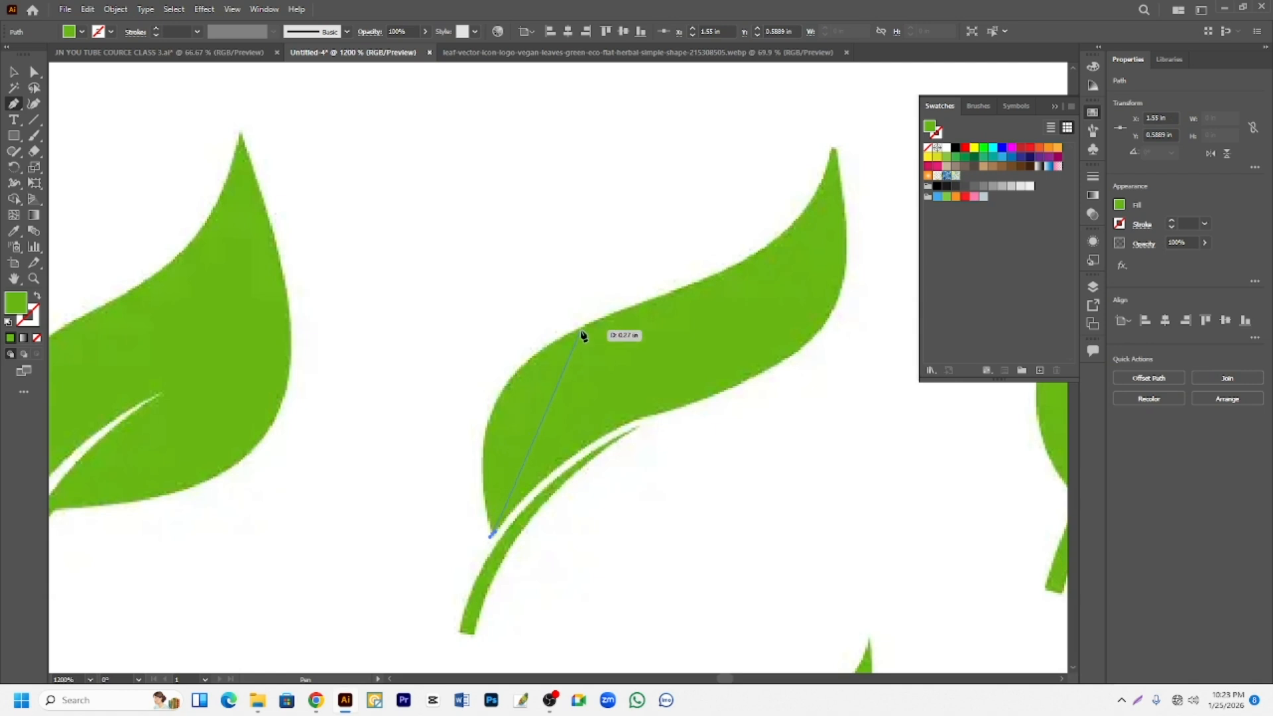
{"action": "left_click_drag", "start_coordinate": [581, 329], "coordinate": [723, 271]}
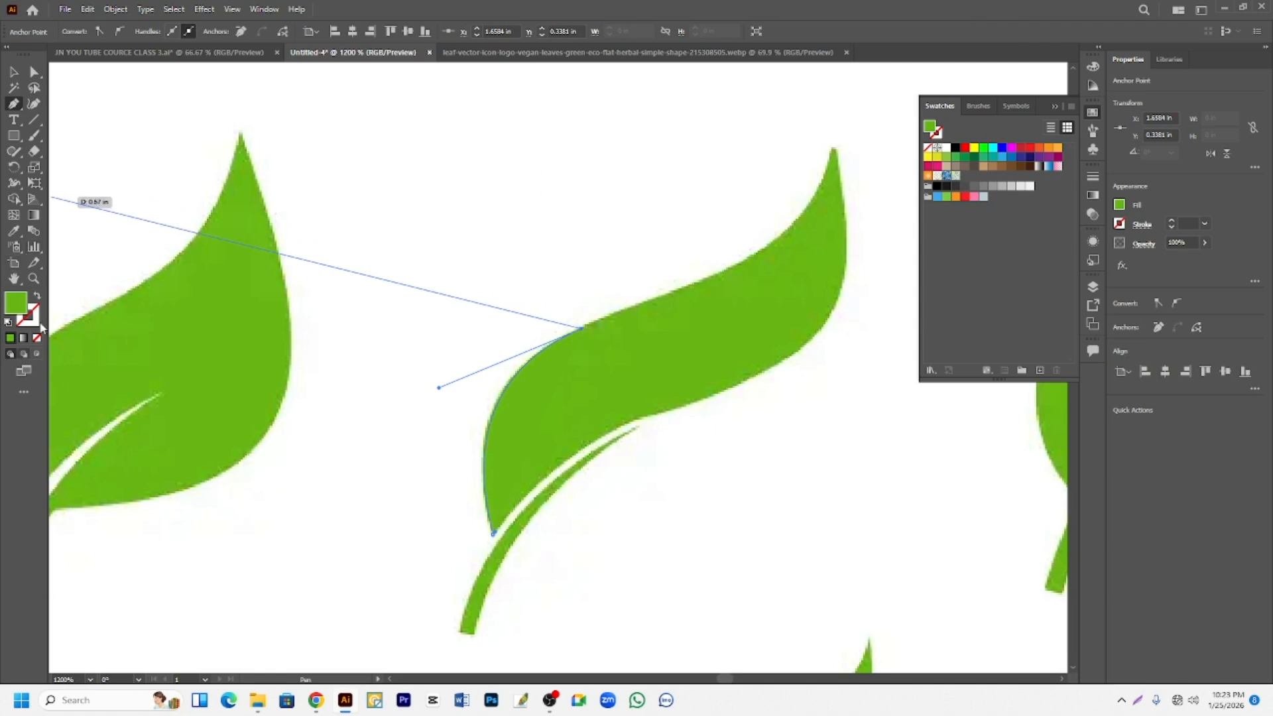
- Swap the second leaf path's fill and stroke to a green outline, extend it along the upper edge, and make the tip a corner point
{"action": "left_click", "coordinate": [37, 298]}
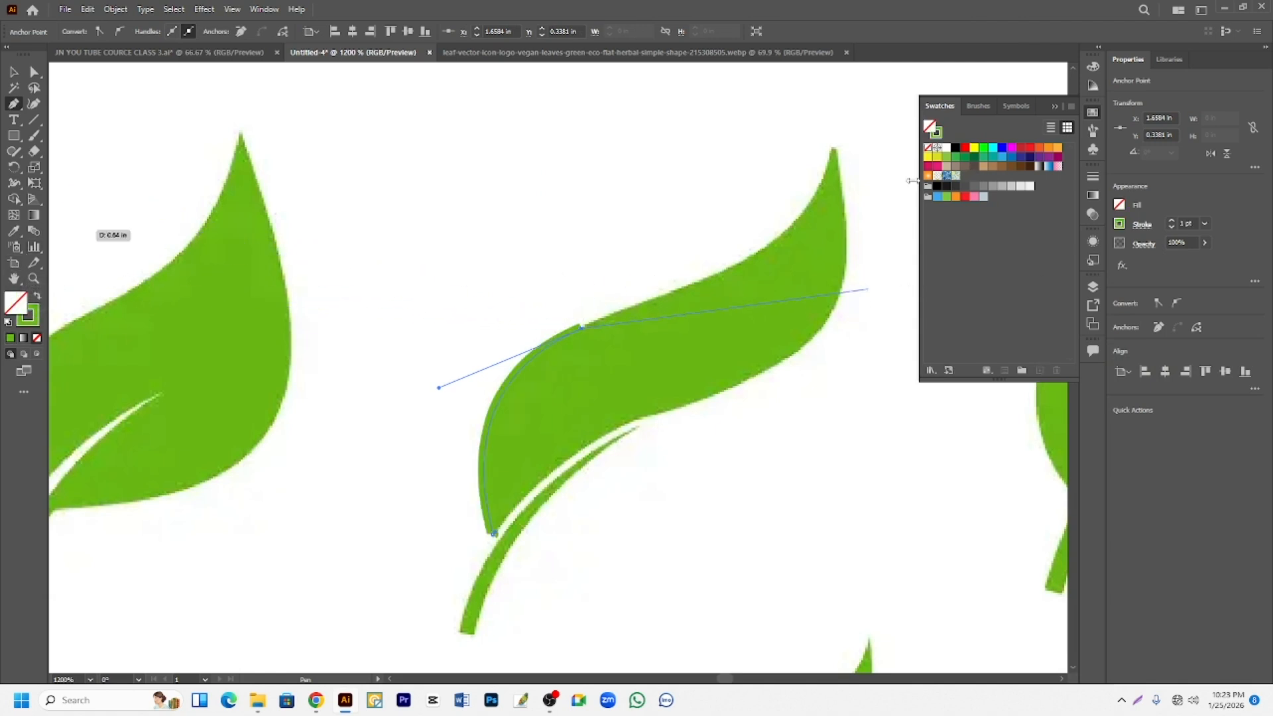
{"action": "left_click", "coordinate": [722, 272]}
{"action": "mouse_move", "coordinate": [836, 150]}
{"action": "left_mouse_down"}
{"action": "mouse_move", "coordinate": [844, 80]}
{"action": "mouse_move", "coordinate": [878, 177]}
{"action": "mouse_move", "coordinate": [868, 218]}
{"action": "mouse_move", "coordinate": [897, 232]}
{"action": "mouse_move", "coordinate": [889, 213]}
{"action": "mouse_move", "coordinate": [886, 239]}
{"action": "mouse_move", "coordinate": [861, 241]}
{"action": "mouse_move", "coordinate": [875, 247]}
{"action": "left_mouse_up"}
{"action": "scroll", "coordinate": [878, 251], "scroll_direction": "down", "scroll_amount": 1}
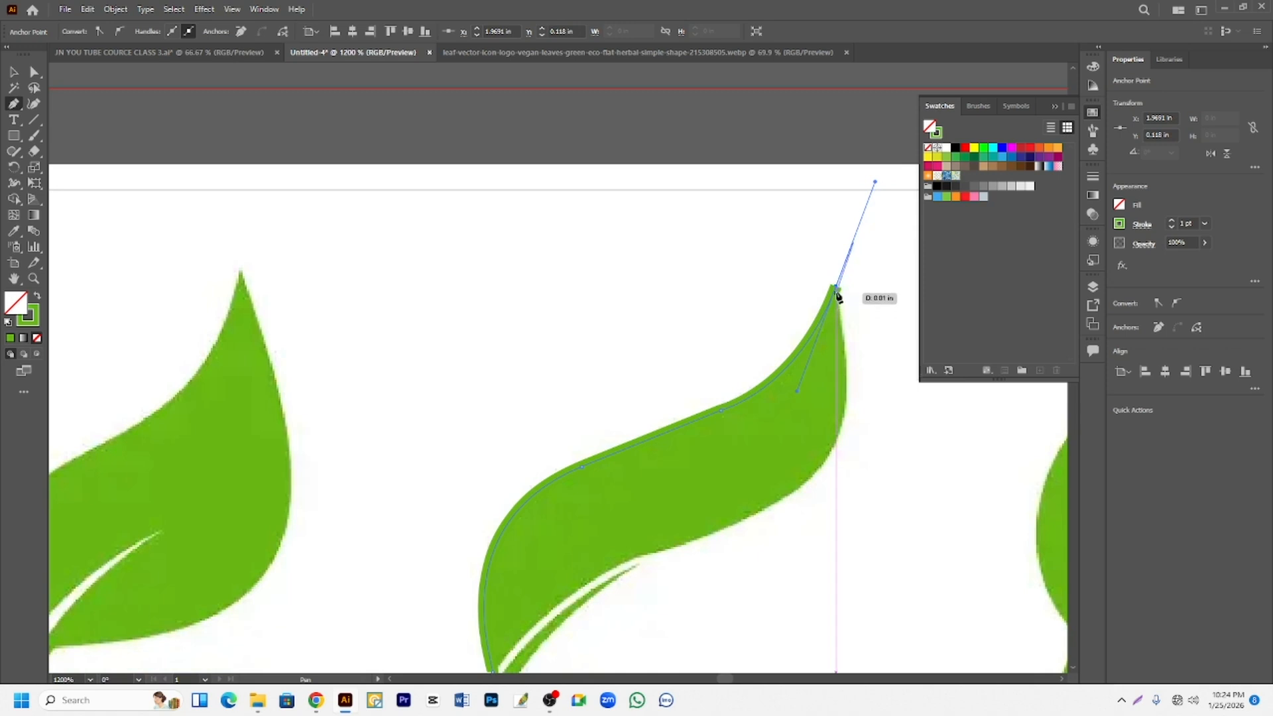
{"action": "left_click", "coordinate": [836, 291]}
{"action": "scroll", "coordinate": [863, 358], "scroll_direction": "down", "scroll_amount": 2}
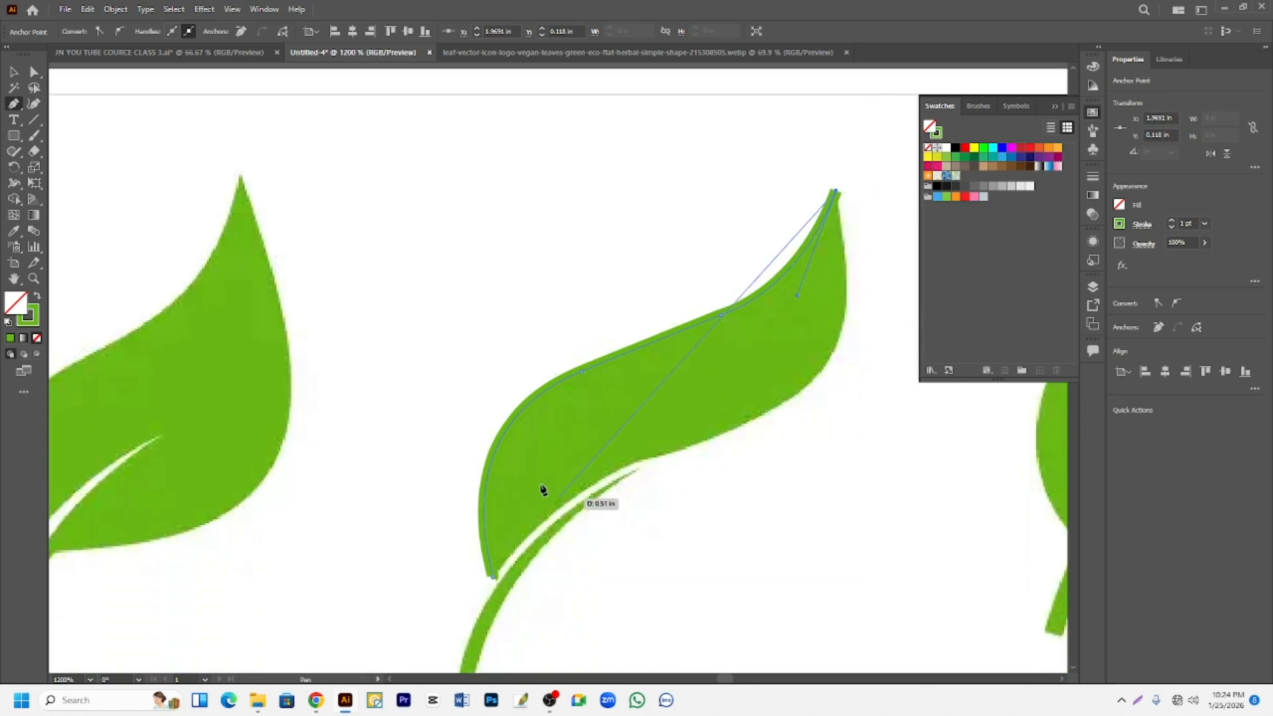
- Curve the path down the second leaf's right edge and along its lower edge, closing it at the notch above the stem
{"action": "left_click_drag", "start_coordinate": [750, 422], "coordinate": [603, 478]}
{"action": "left_click", "coordinate": [750, 422]}
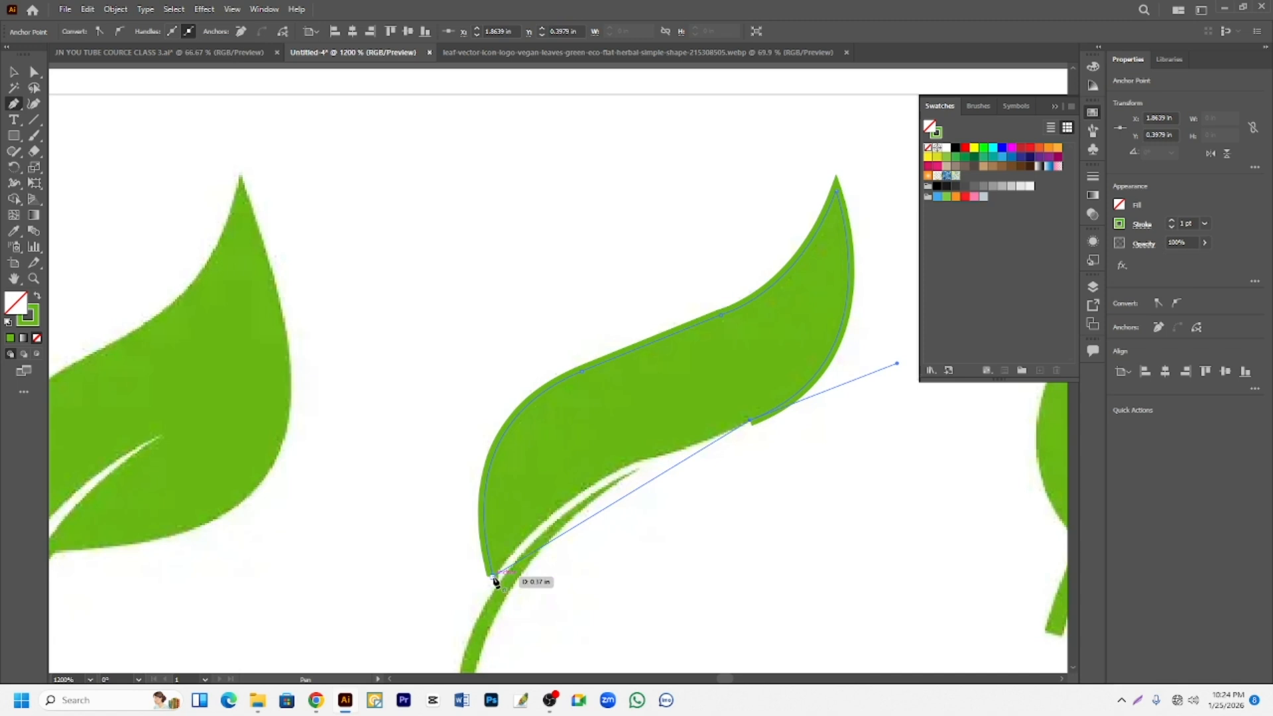
{"action": "left_click_drag", "start_coordinate": [493, 581], "coordinate": [467, 653]}
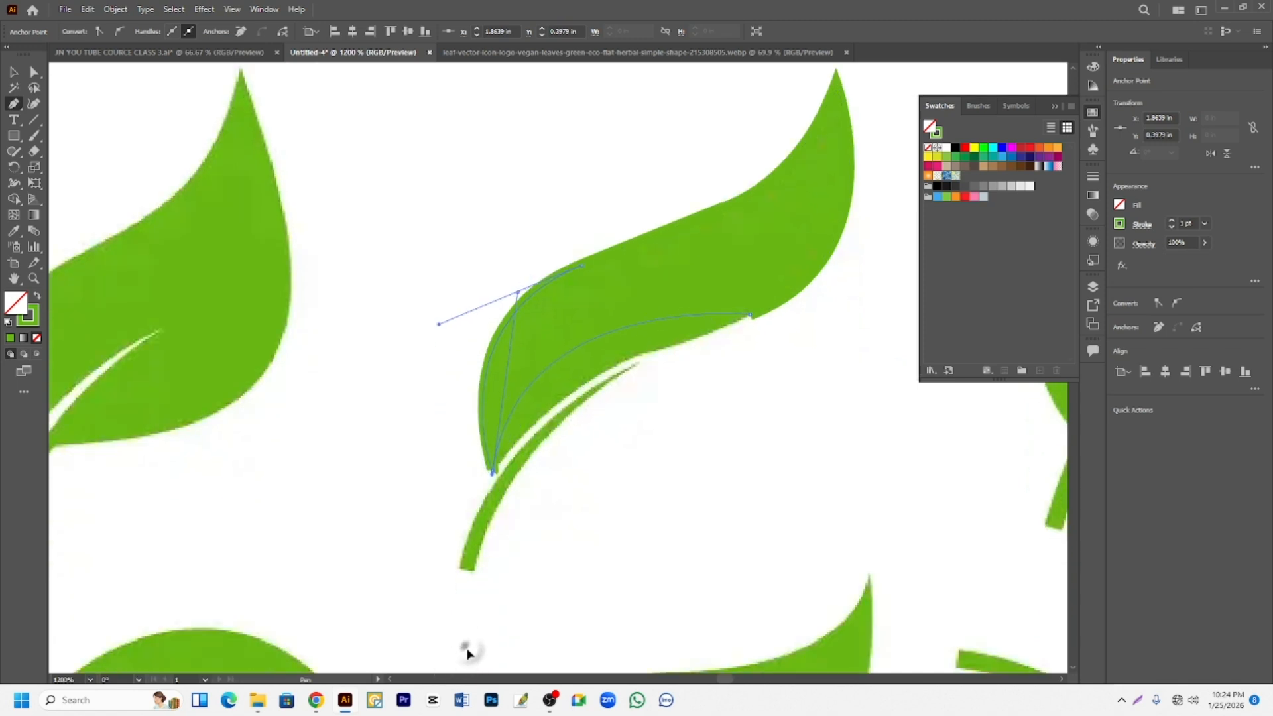
{"action": "left_click_drag", "start_coordinate": [431, 588], "coordinate": [428, 589]}
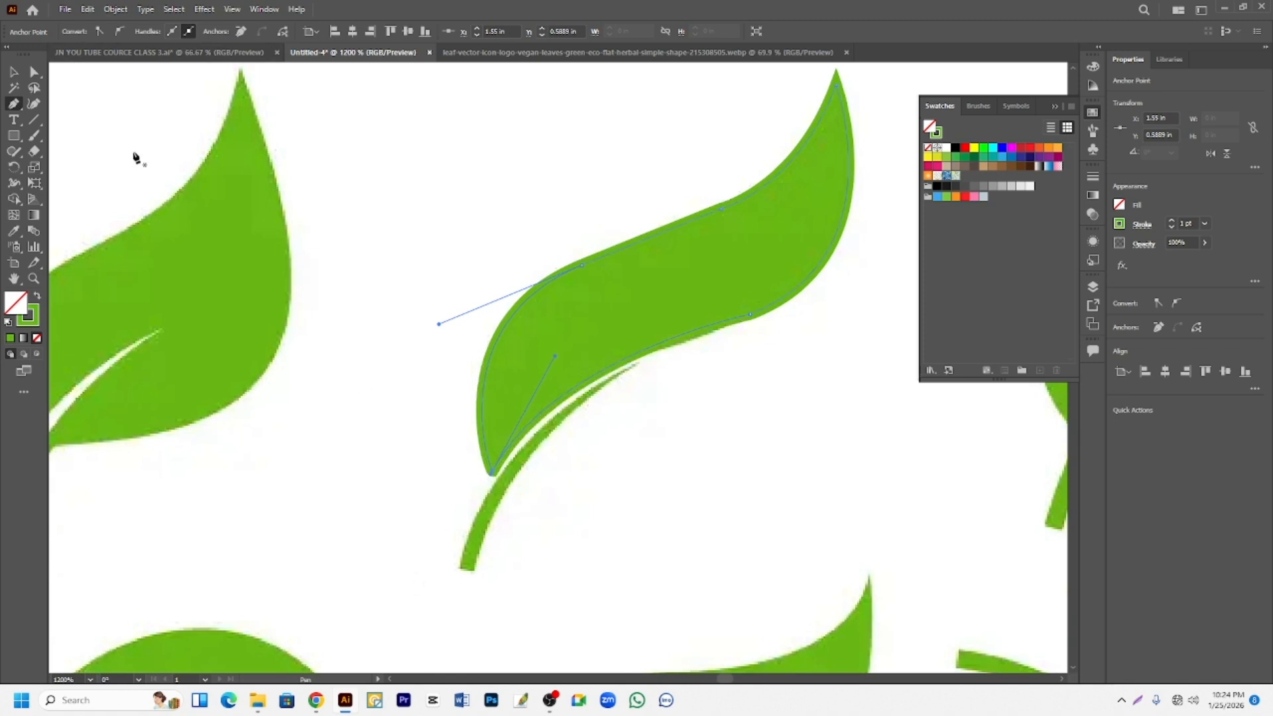
- Move the traced second leaf up and left off the reference, and swap its green outline colour into the fill
{"action": "scroll", "coordinate": [135, 159], "scroll_direction": "up", "scroll_amount": 1}
{"action": "left_click", "coordinate": [12, 68]}
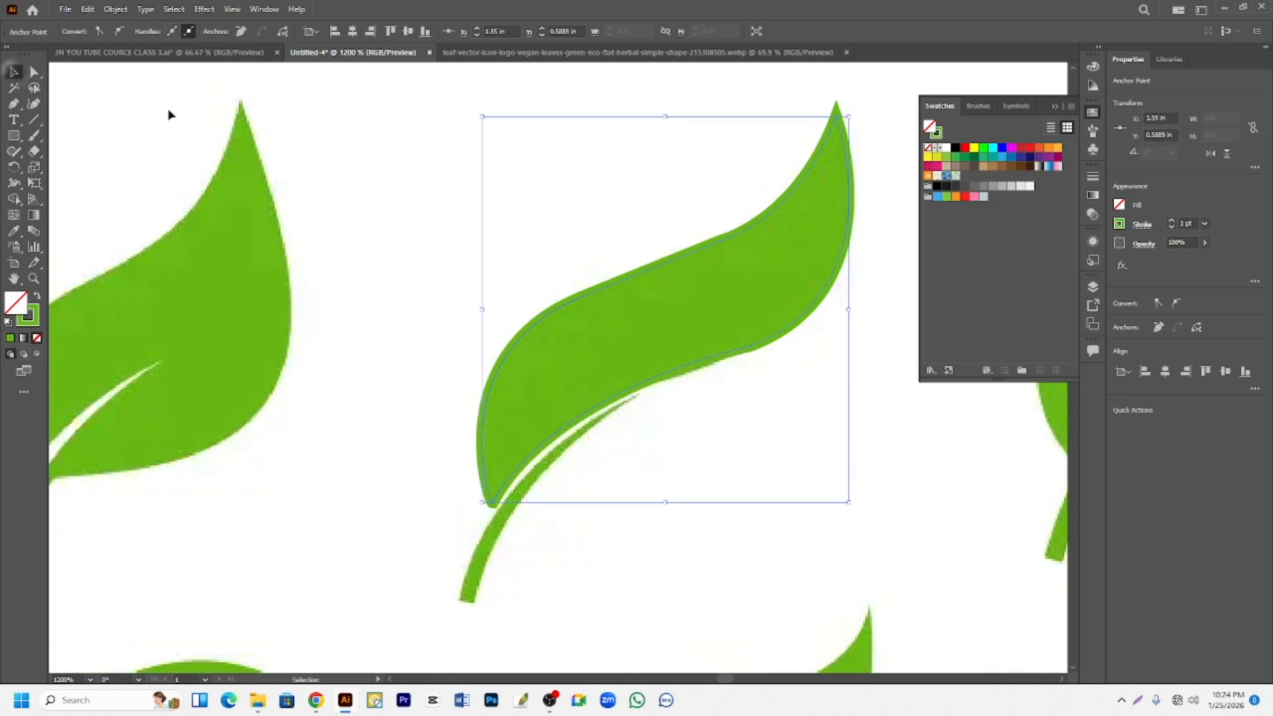
{"action": "left_click_drag", "start_coordinate": [665, 316], "coordinate": [441, 212]}
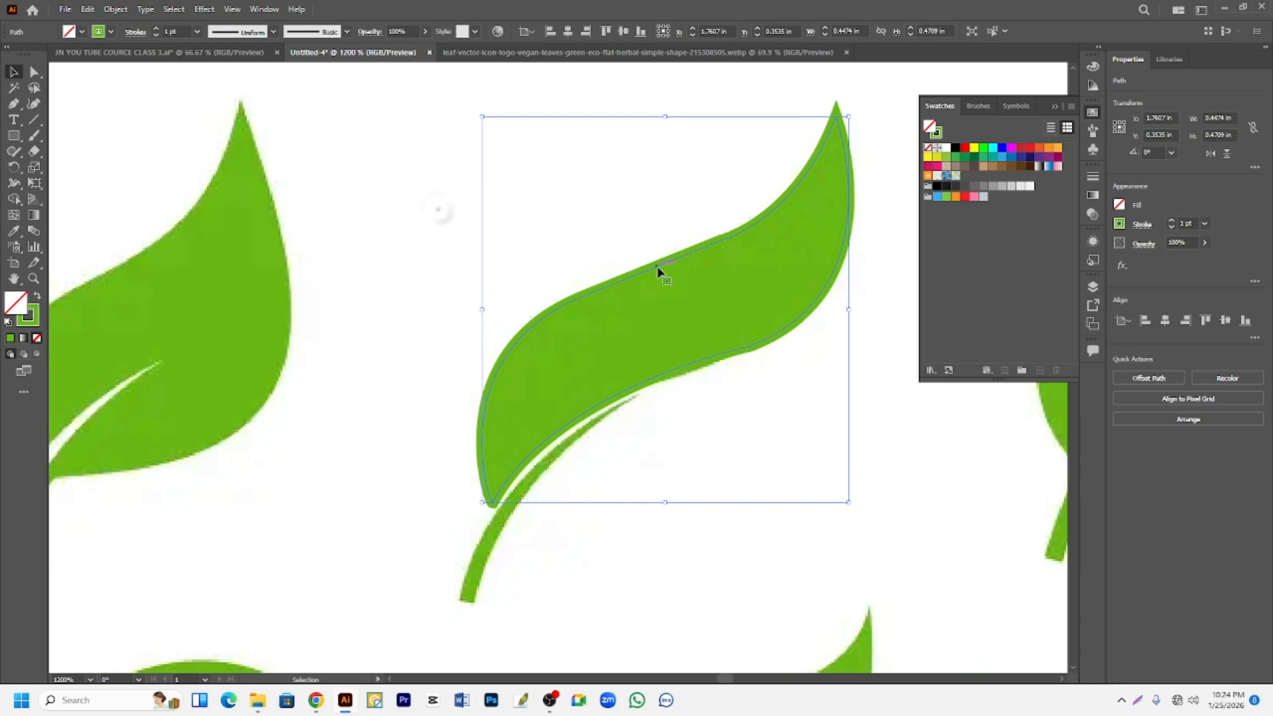
{"action": "mouse_move", "coordinate": [658, 272]}
{"action": "left_mouse_down"}
{"action": "mouse_move", "coordinate": [403, 202]}
{"action": "mouse_move", "coordinate": [489, 176]}
{"action": "left_mouse_up"}
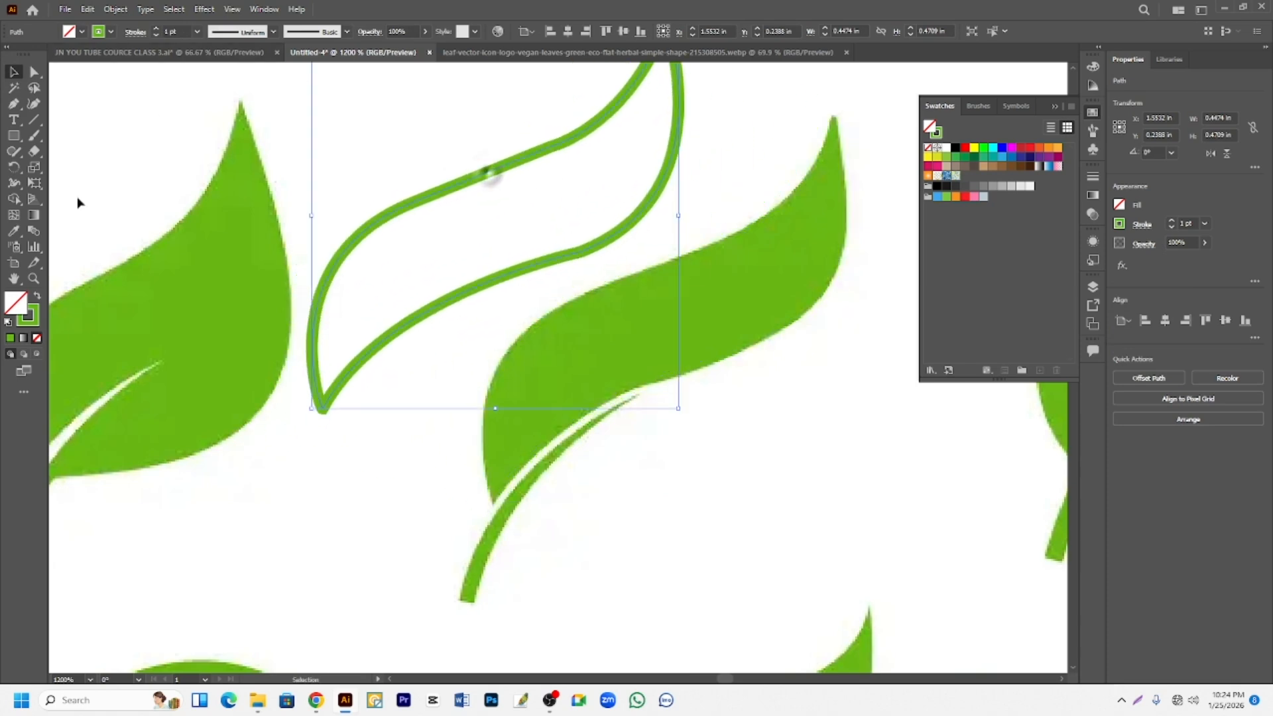
{"action": "left_click", "coordinate": [36, 293]}
{"action": "scroll", "coordinate": [564, 285], "scroll_direction": "up", "scroll_amount": 1}
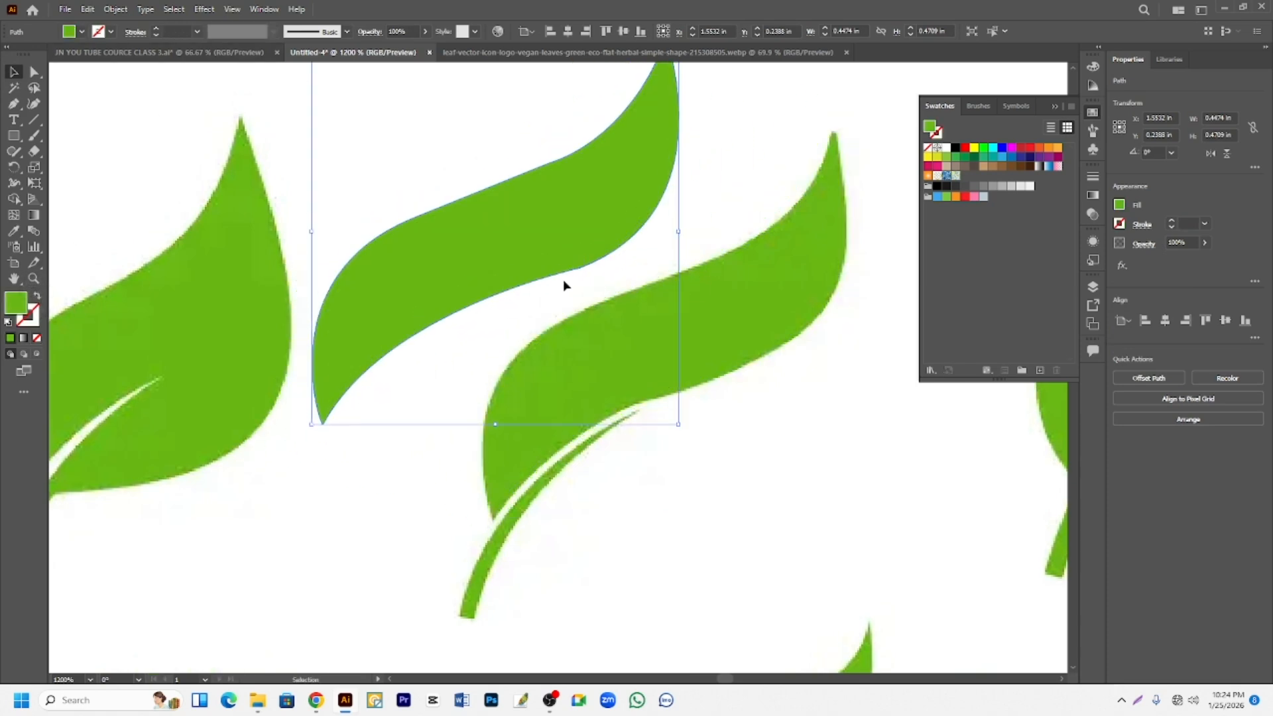
- Start a straight-segment Pen path on the third reference leaf from the stem's base through the stem junction and leaf tip to the lower notch
{"action": "scroll", "coordinate": [588, 263], "scroll_direction": "down", "scroll_amount": 1}
{"action": "scroll", "coordinate": [588, 263], "scroll_direction": "down", "scroll_amount": 2}
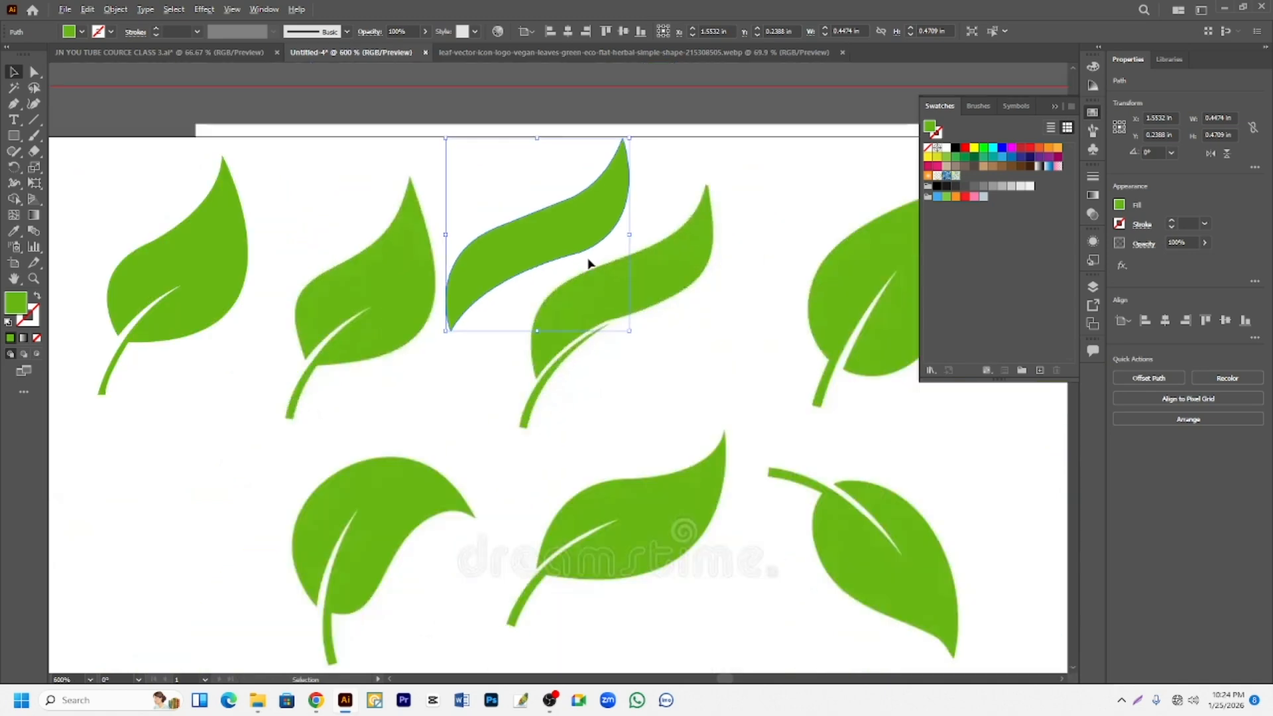
{"action": "scroll", "coordinate": [643, 302], "scroll_direction": "down", "scroll_amount": 2}
{"action": "scroll", "coordinate": [792, 289], "scroll_direction": "up", "scroll_amount": 4}
{"action": "key", "text": "p"}
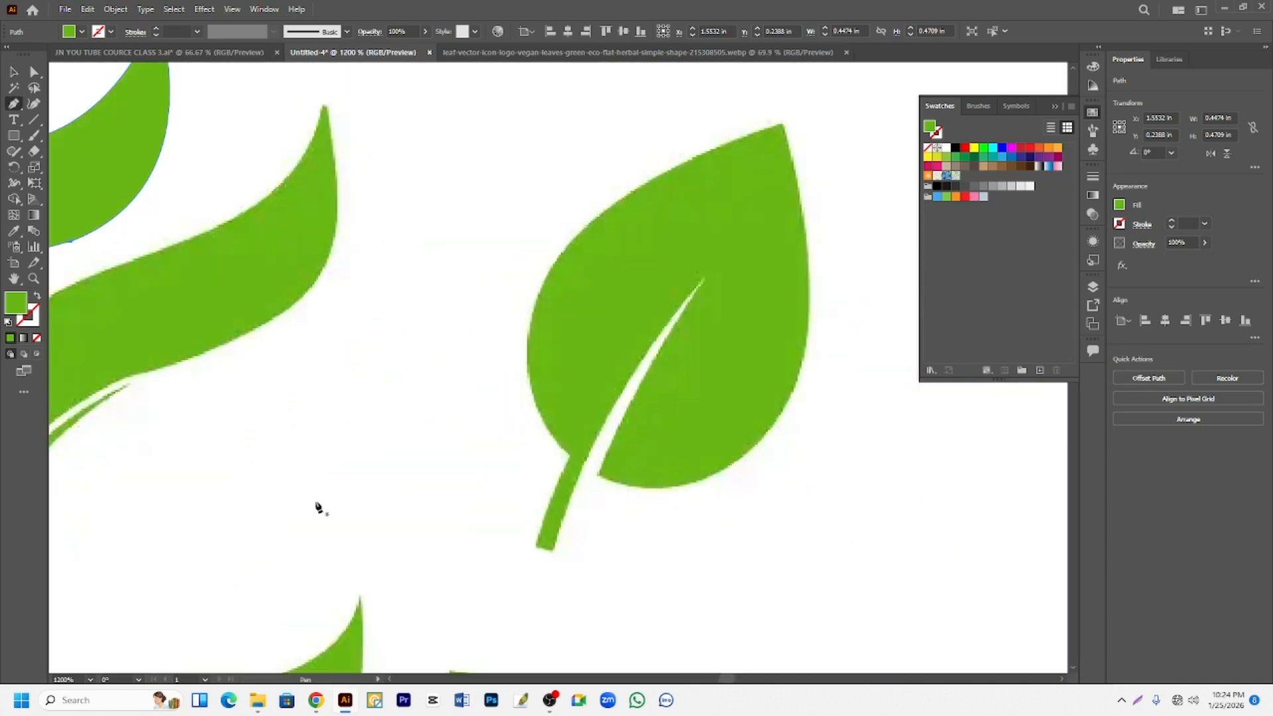
{"action": "scroll", "coordinate": [318, 507], "scroll_direction": "up", "scroll_amount": 2}
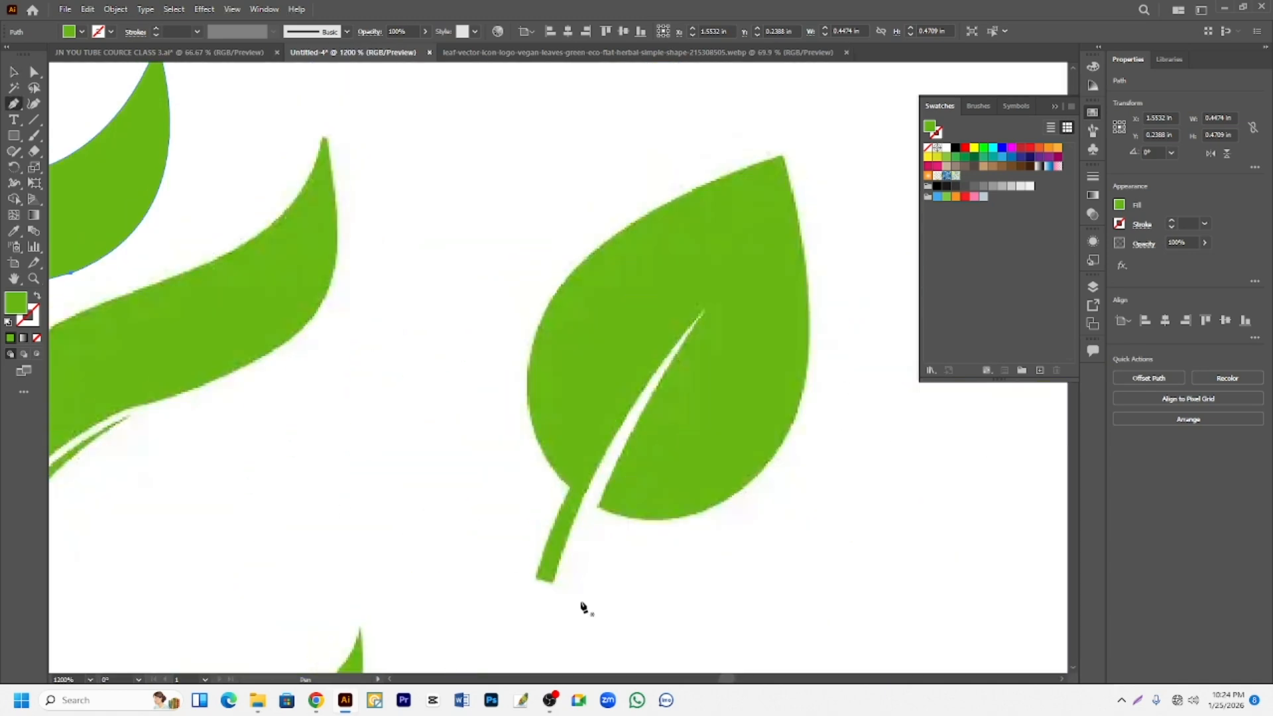
{"action": "left_click", "coordinate": [537, 577]}
{"action": "left_click", "coordinate": [570, 490]}
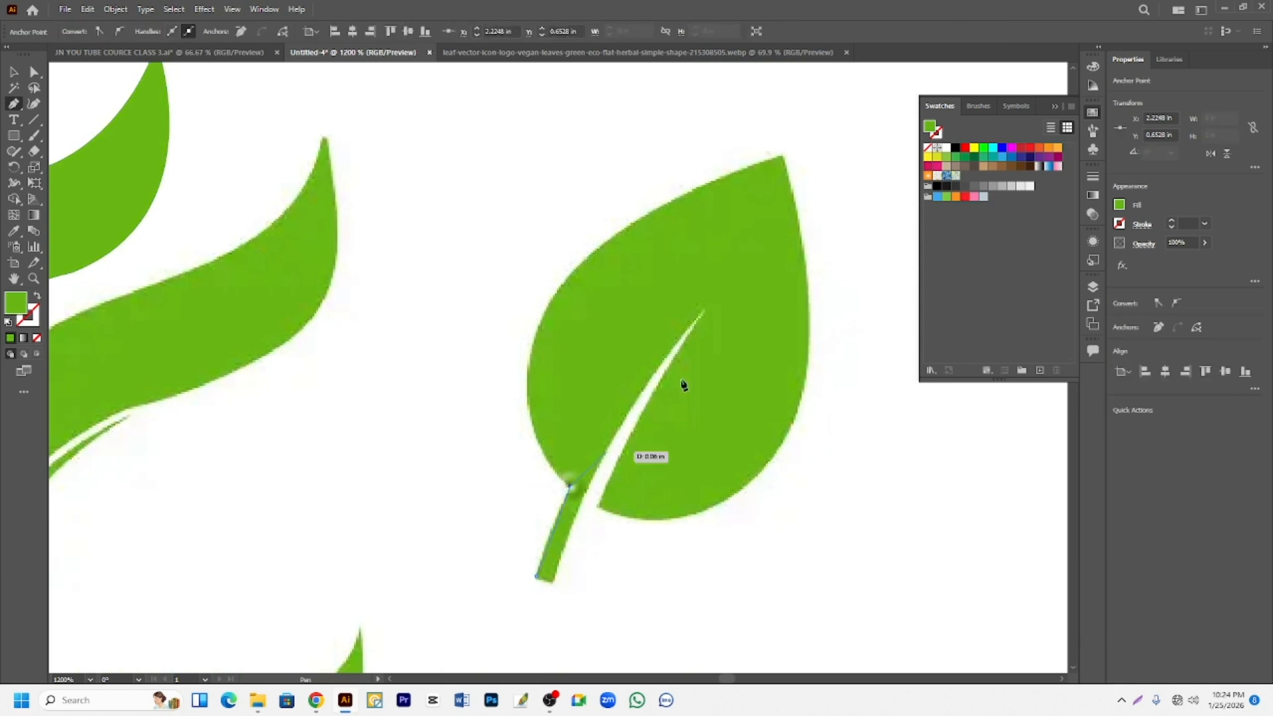
{"action": "left_click", "coordinate": [784, 158]}
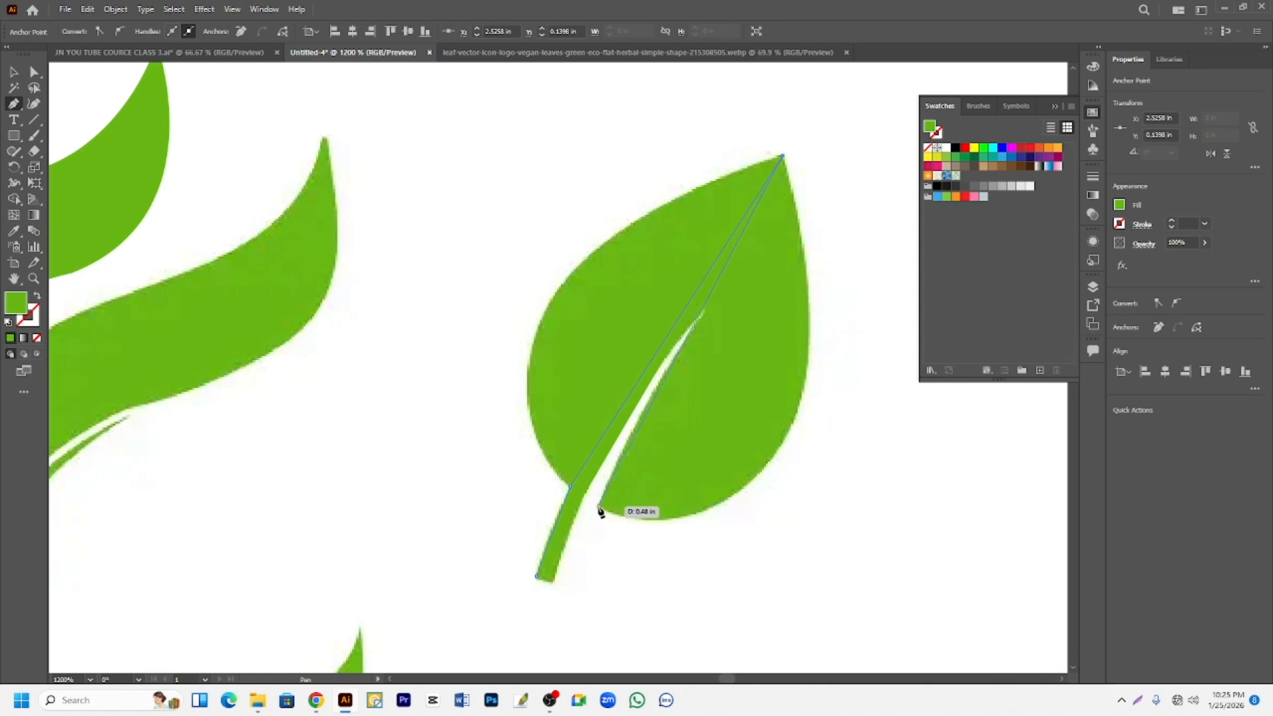
{"action": "left_click", "coordinate": [598, 506]}
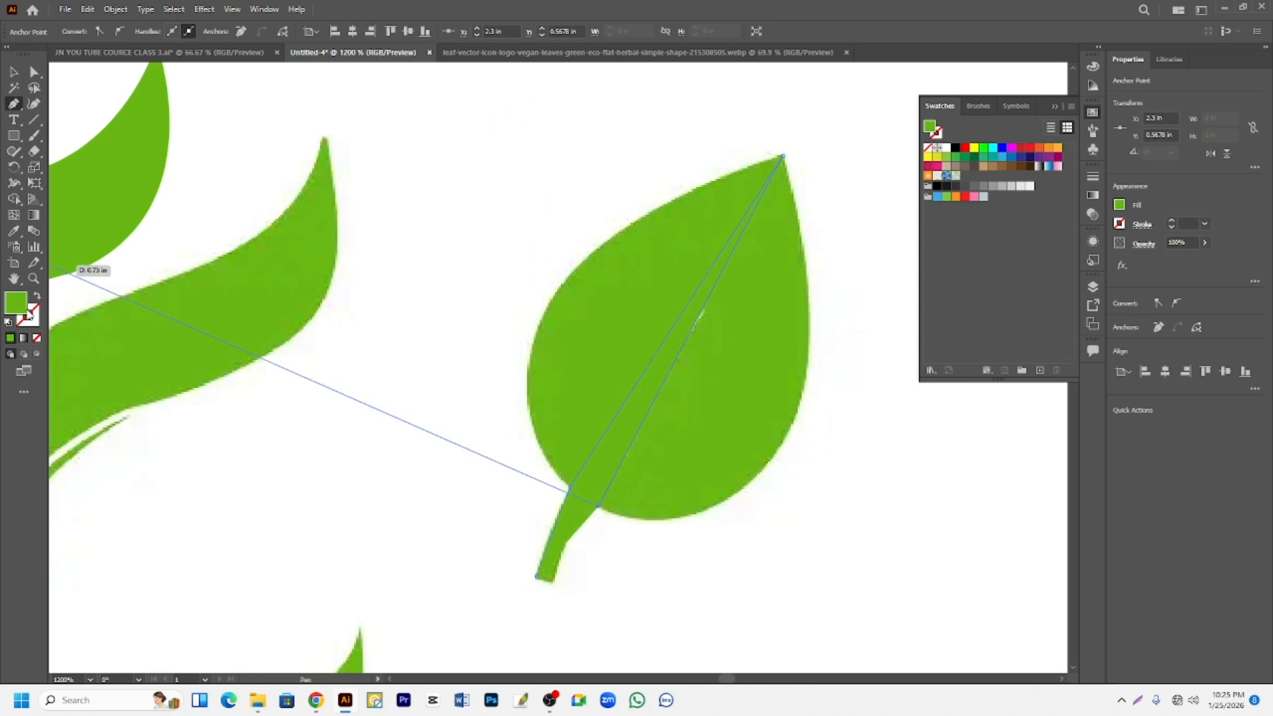
- Swap the path to outline only, add points near the vein's upper end and the stem's other corner, and close it at the stem base
{"action": "left_click", "coordinate": [37, 297]}
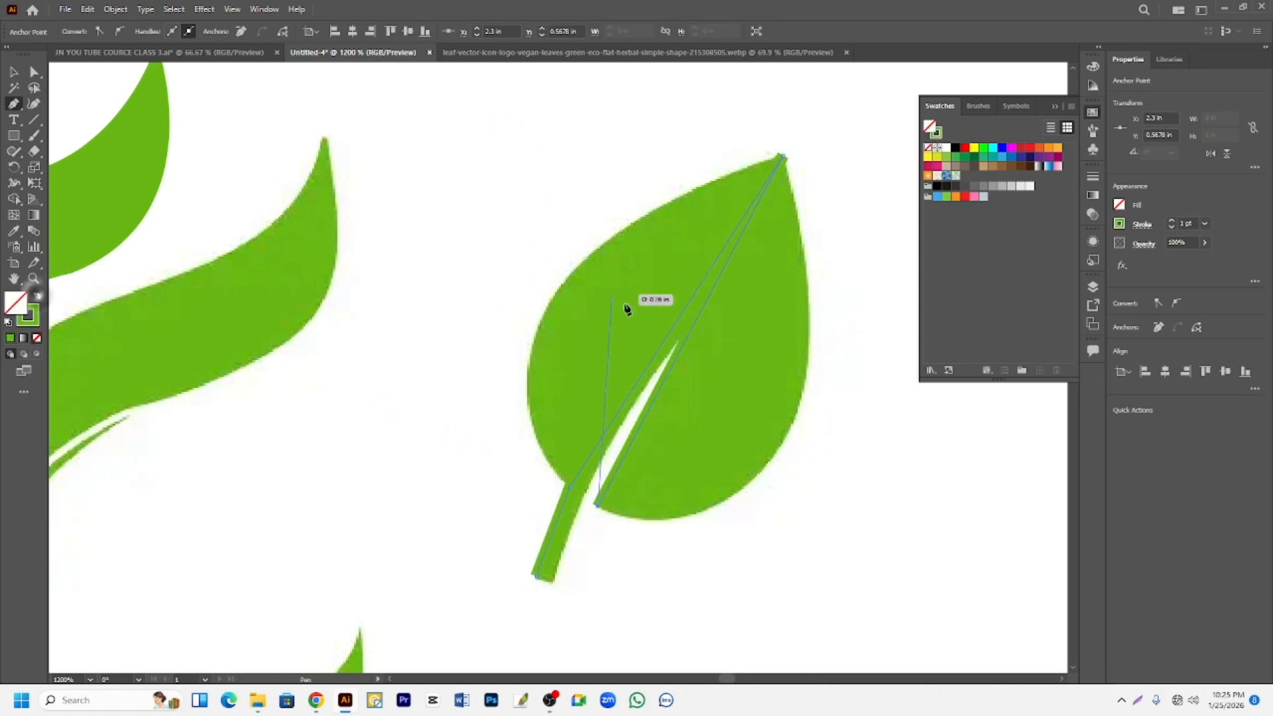
{"action": "left_click", "coordinate": [679, 341]}
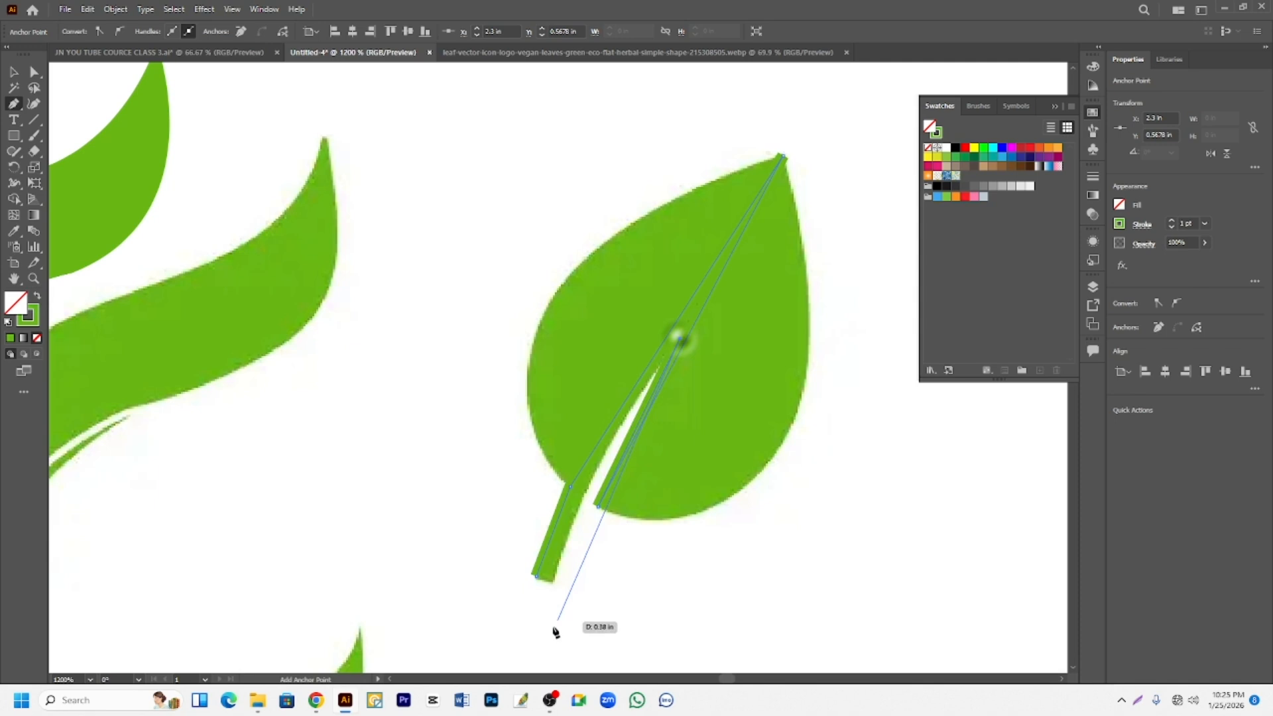
{"action": "left_click", "coordinate": [555, 586]}
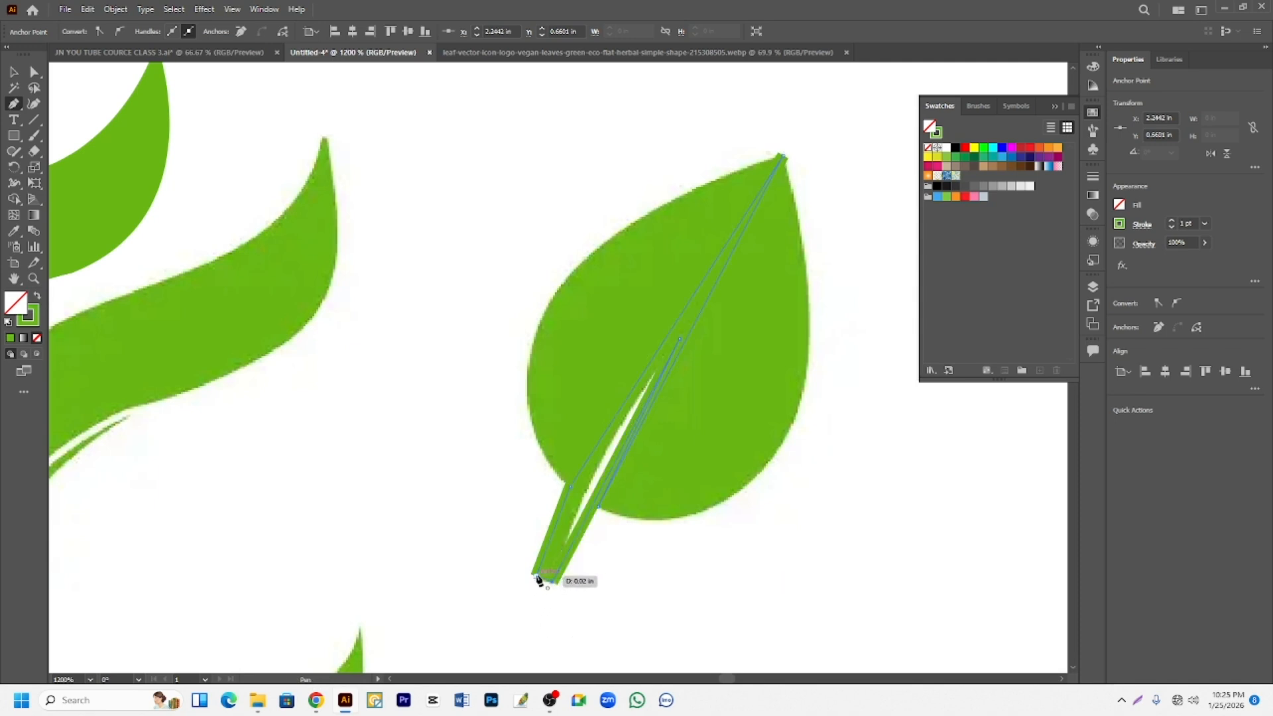
{"action": "left_click", "coordinate": [538, 579]}
- Bend the third leaf's straight left segment outward with the Anchor Point tool to match the reference leaf's left edge
{"action": "left_click", "coordinate": [15, 104]}
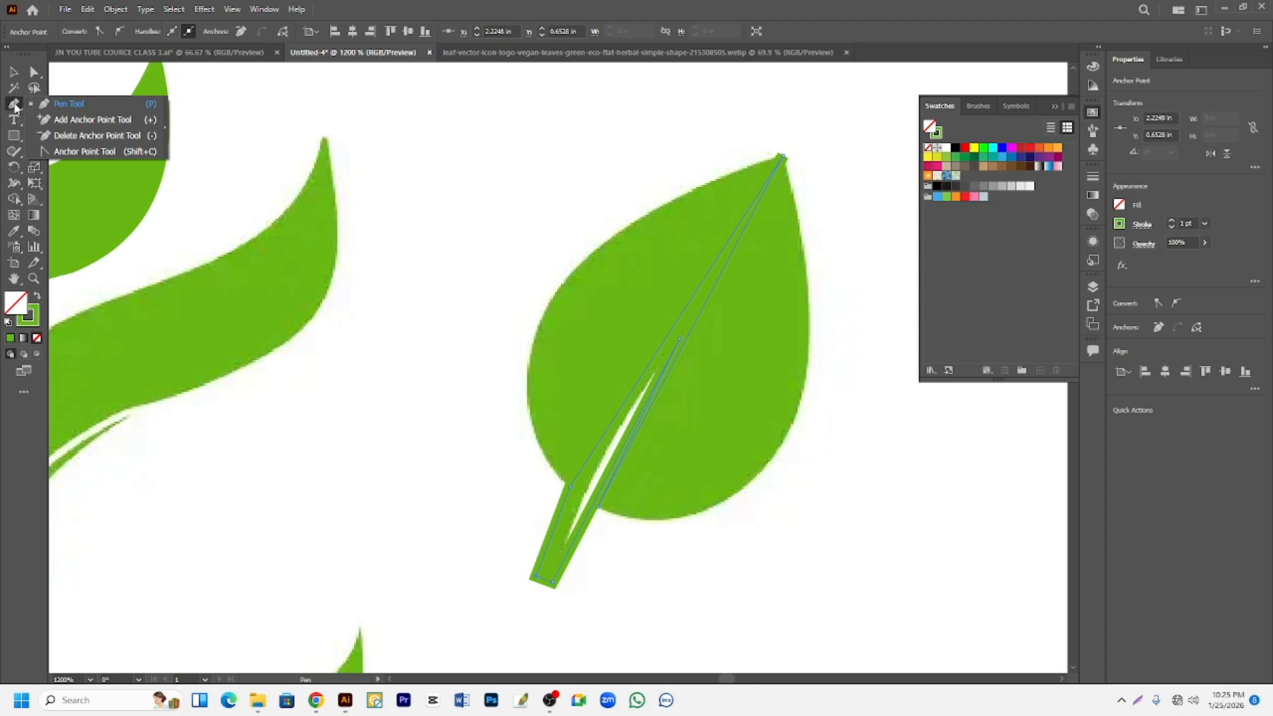
{"action": "left_click", "coordinate": [72, 152]}
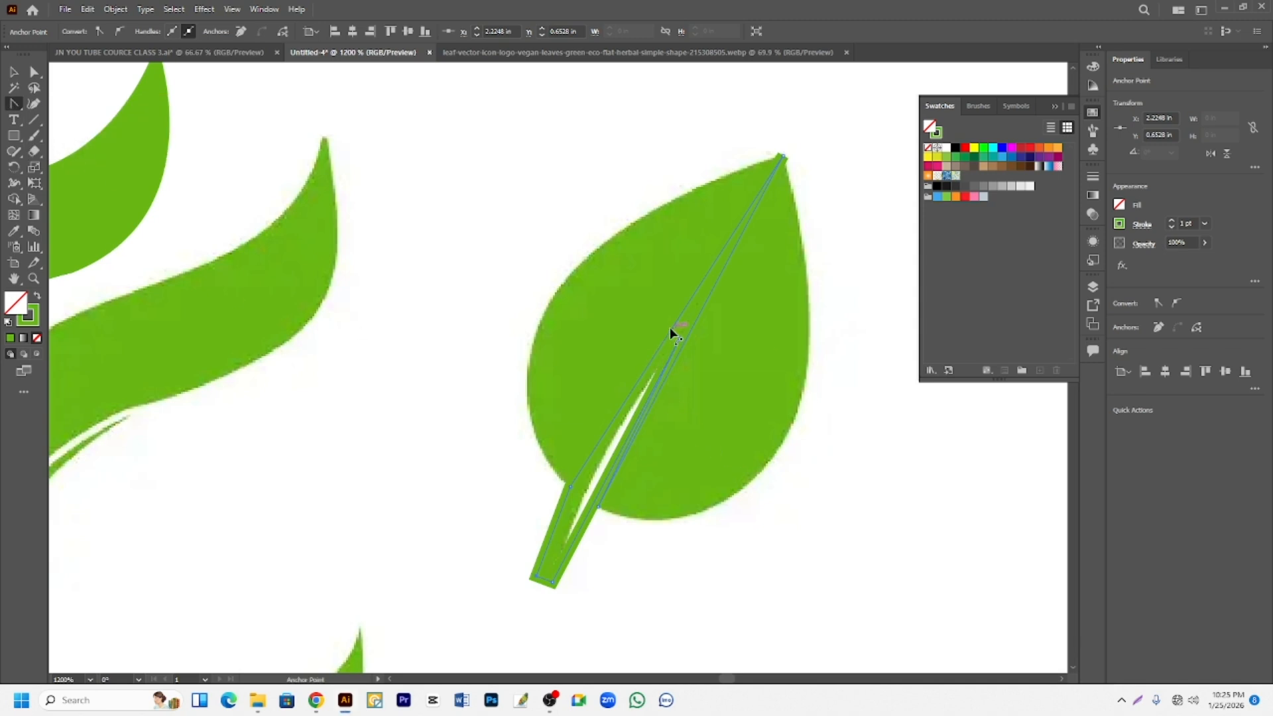
{"action": "left_click_drag", "start_coordinate": [675, 335], "coordinate": [556, 304]}
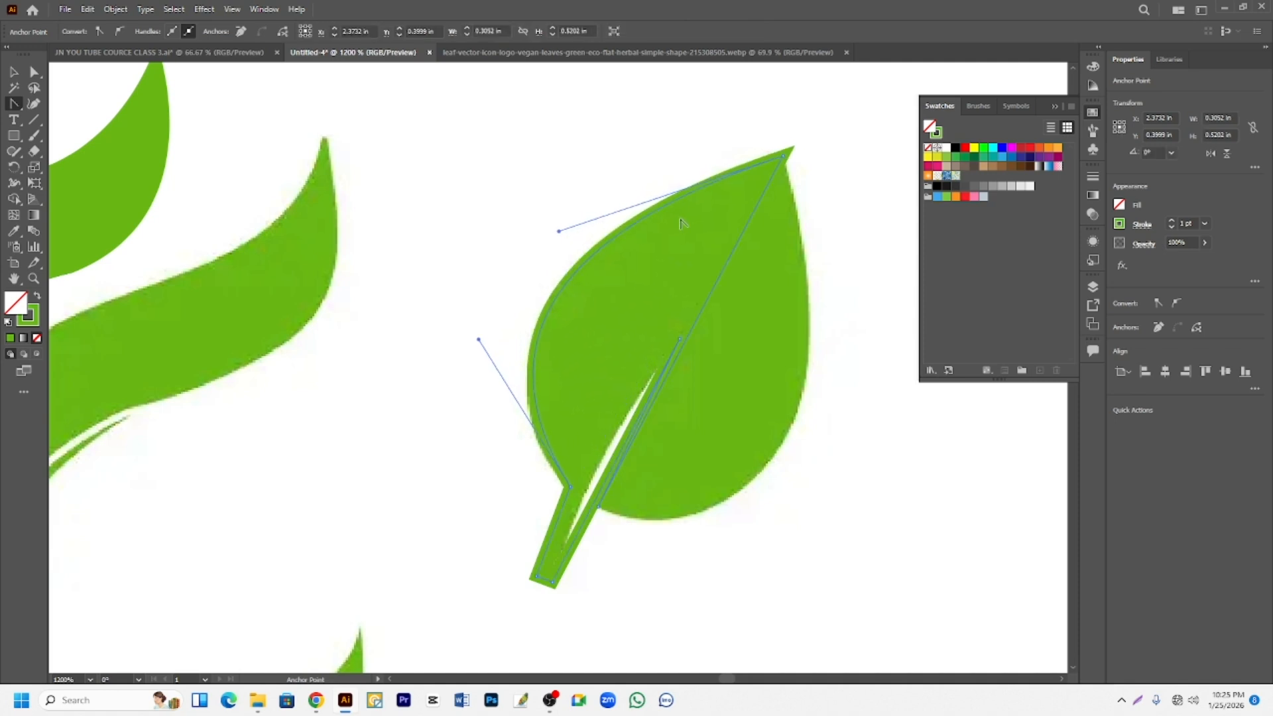
- Set the third leaf path's stroke to the black swatch
{"action": "left_click", "coordinate": [39, 320]}
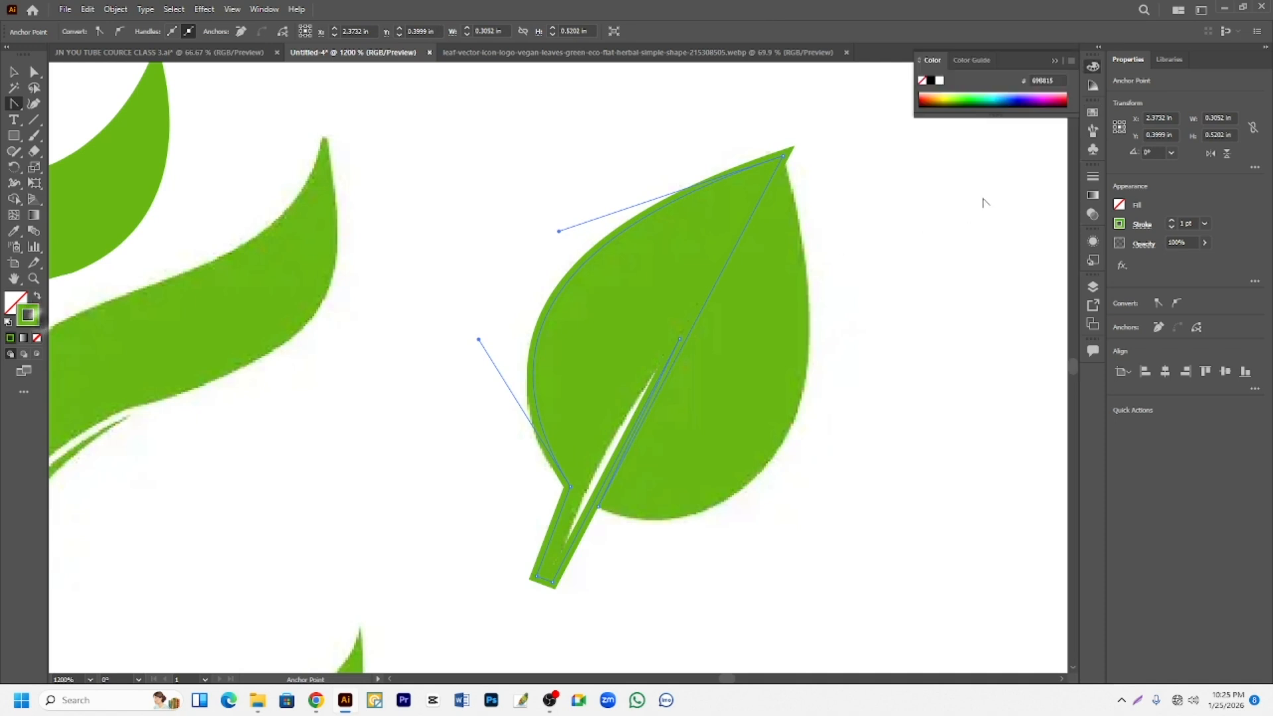
{"action": "left_click", "coordinate": [1093, 112]}
{"action": "left_click", "coordinate": [956, 148]}
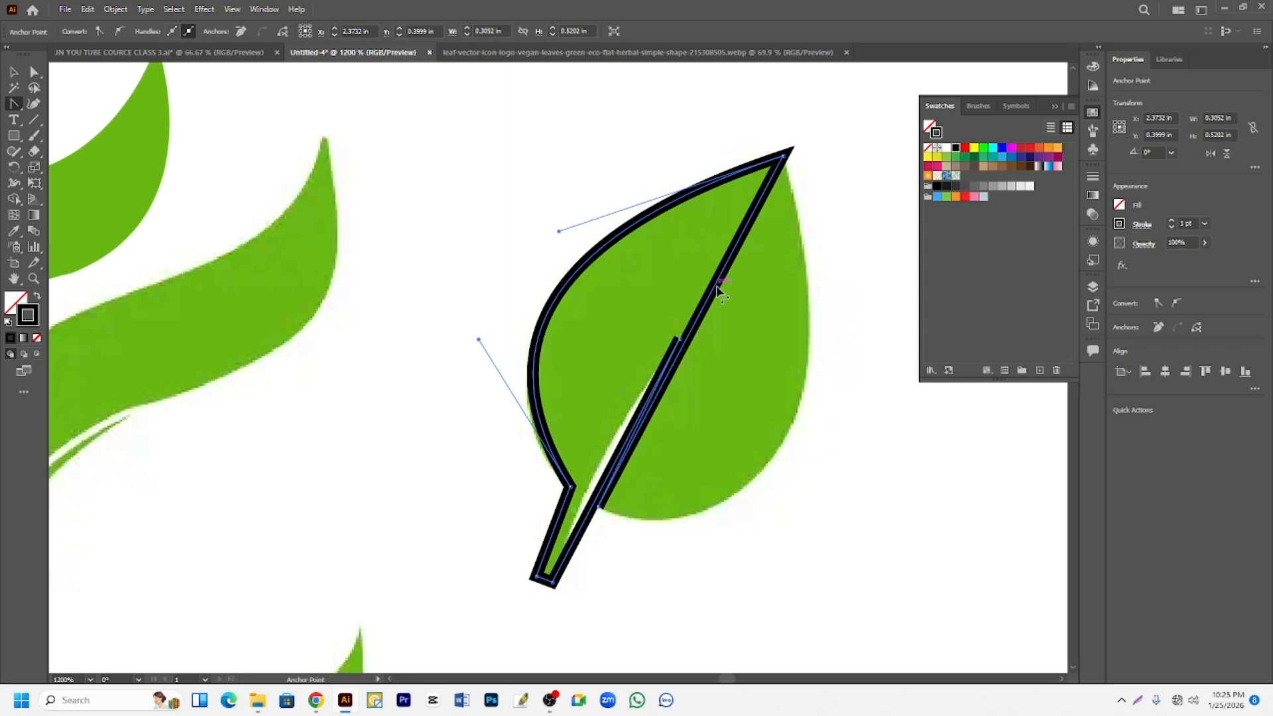
- Bend the third leaf's right edge and the segments along its vein slit to follow the reference shape
{"action": "left_click_drag", "start_coordinate": [720, 290], "coordinate": [794, 418]}
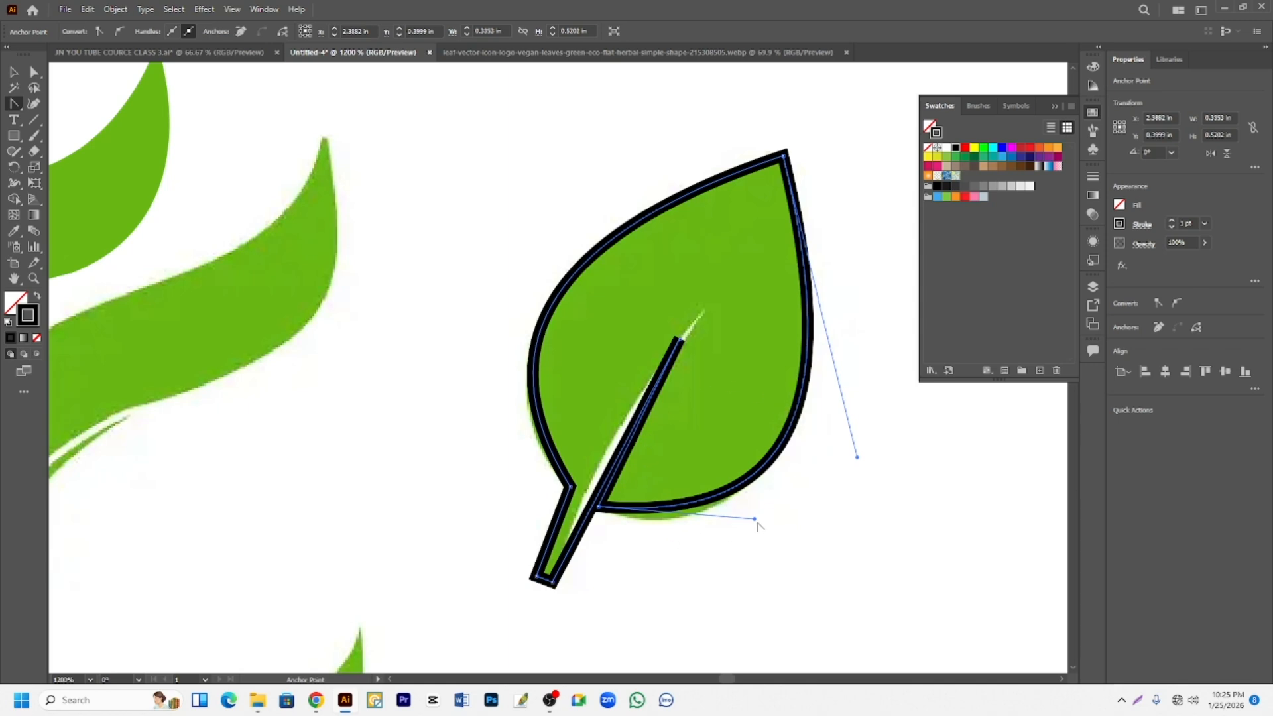
{"action": "left_click_drag", "start_coordinate": [606, 483], "coordinate": [605, 457]}
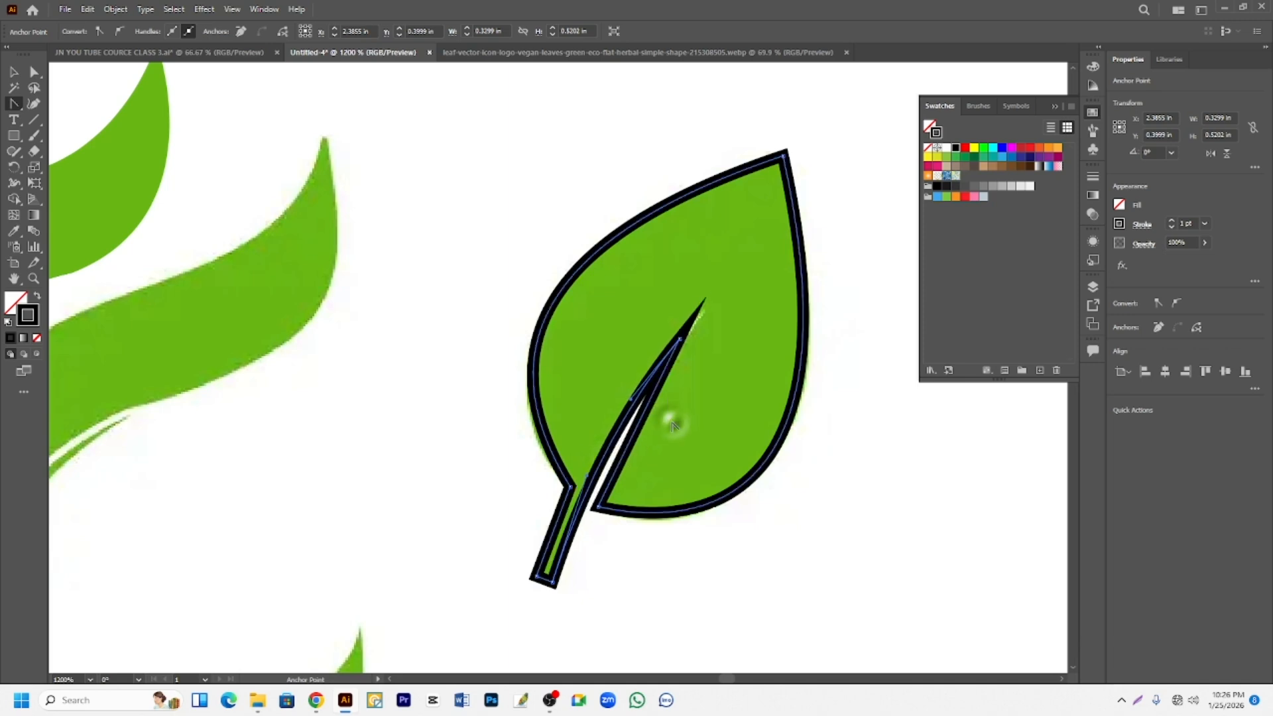
{"action": "mouse_move", "coordinate": [657, 416]}
{"action": "left_mouse_down"}
{"action": "mouse_move", "coordinate": [654, 401]}
{"action": "mouse_move", "coordinate": [667, 421]}
{"action": "mouse_move", "coordinate": [647, 411]}
{"action": "left_mouse_up"}
- Swap the third leaf's black outline colour into its fill, and move the leaf up and left off the reference
{"action": "left_click", "coordinate": [37, 299]}
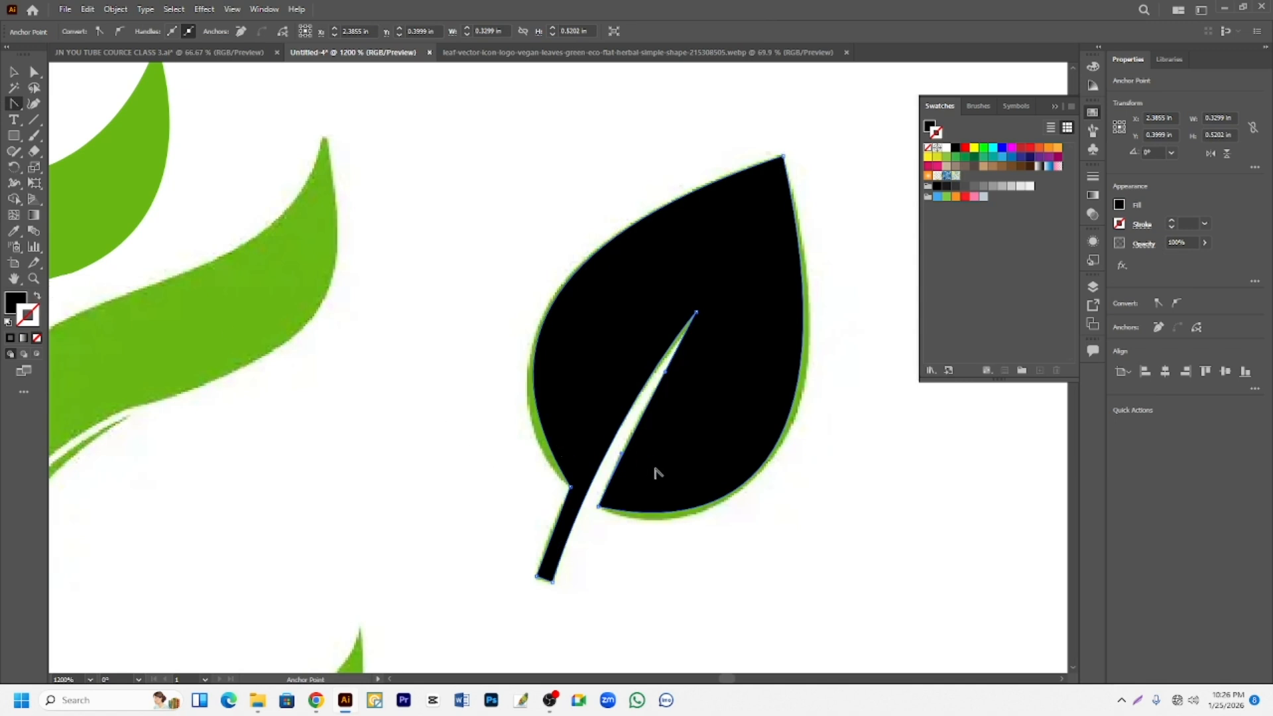
{"action": "left_click_drag", "start_coordinate": [653, 411], "coordinate": [648, 408]}
{"action": "scroll", "coordinate": [648, 408], "scroll_direction": "up", "scroll_amount": 1}
{"action": "left_click", "coordinate": [14, 72]}
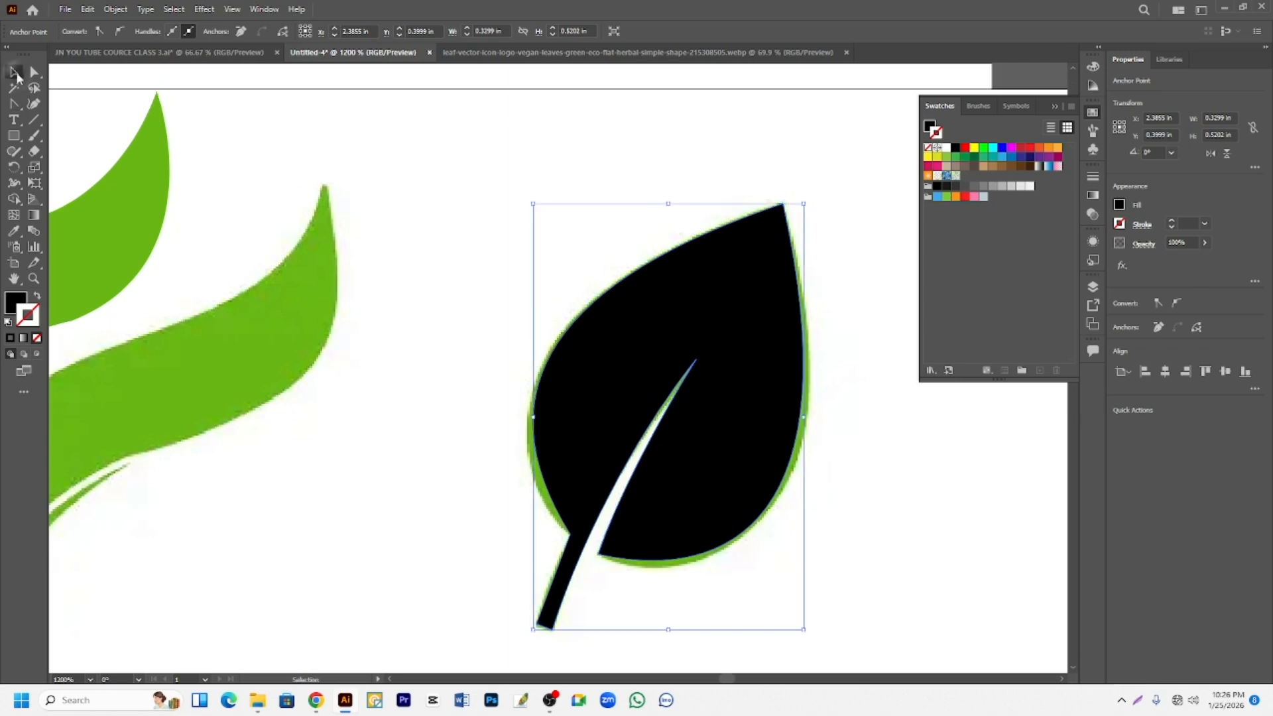
{"action": "left_click_drag", "start_coordinate": [673, 355], "coordinate": [482, 170]}
{"action": "scroll", "coordinate": [531, 256], "scroll_direction": "up", "scroll_amount": 1}
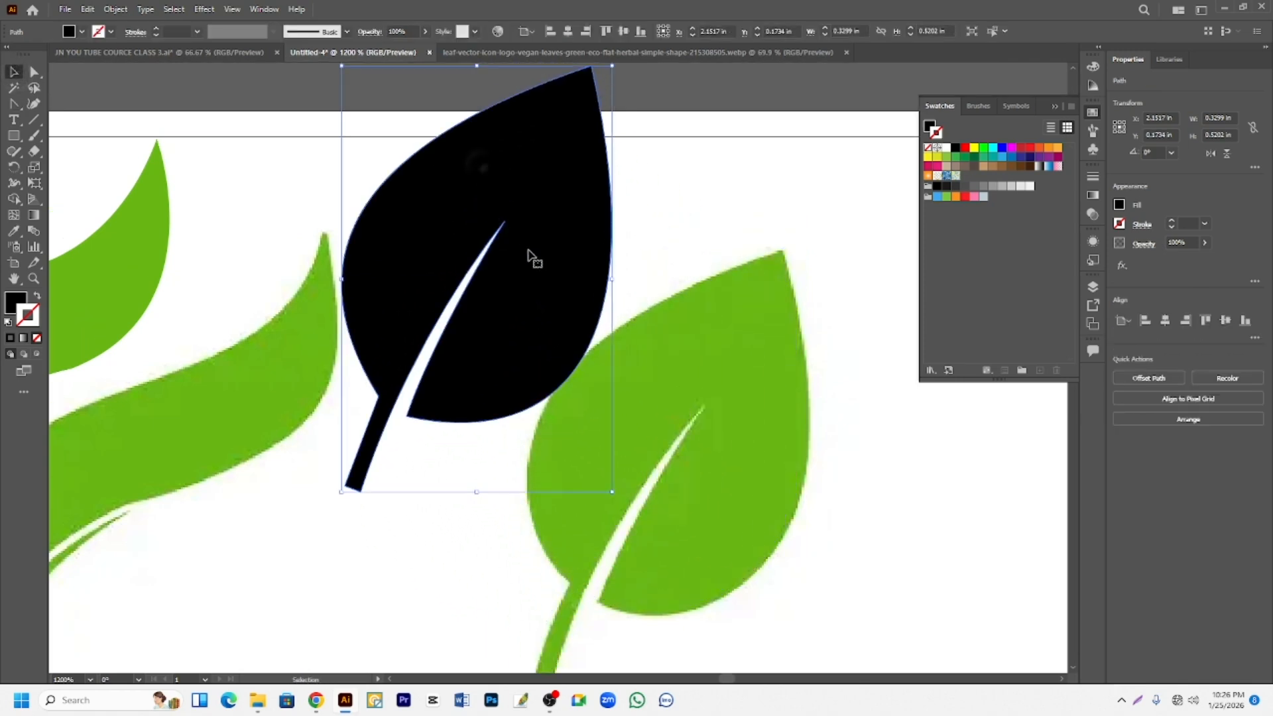
{"action": "scroll", "coordinate": [530, 255], "scroll_direction": "up", "scroll_amount": 1}
{"action": "left_click_drag", "start_coordinate": [515, 266], "coordinate": [543, 201]}
- Trace the wavy leaf's detached stem as a closed three-point path with the Pen tool, using a black stroke and no fill
{"action": "scroll", "coordinate": [568, 224], "scroll_direction": "down", "scroll_amount": 3}
{"action": "scroll", "coordinate": [600, 384], "scroll_direction": "up", "scroll_amount": 2}
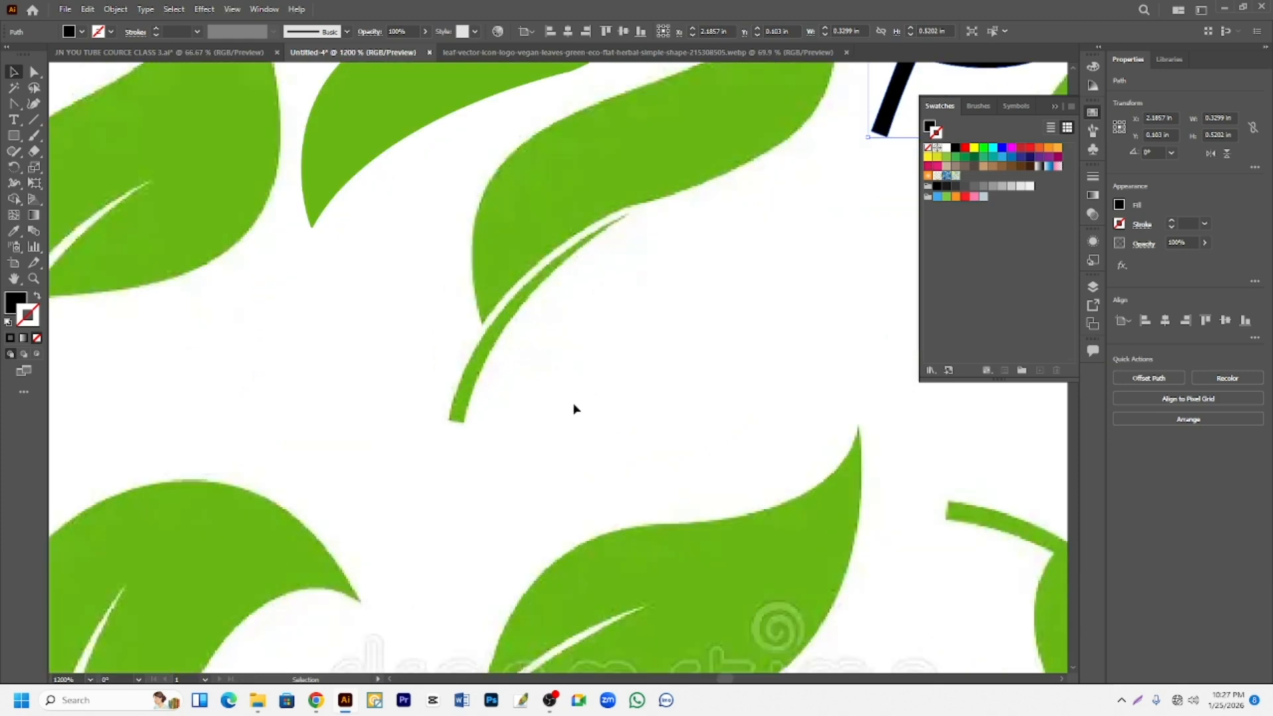
{"action": "scroll", "coordinate": [574, 409], "scroll_direction": "up", "scroll_amount": 2}
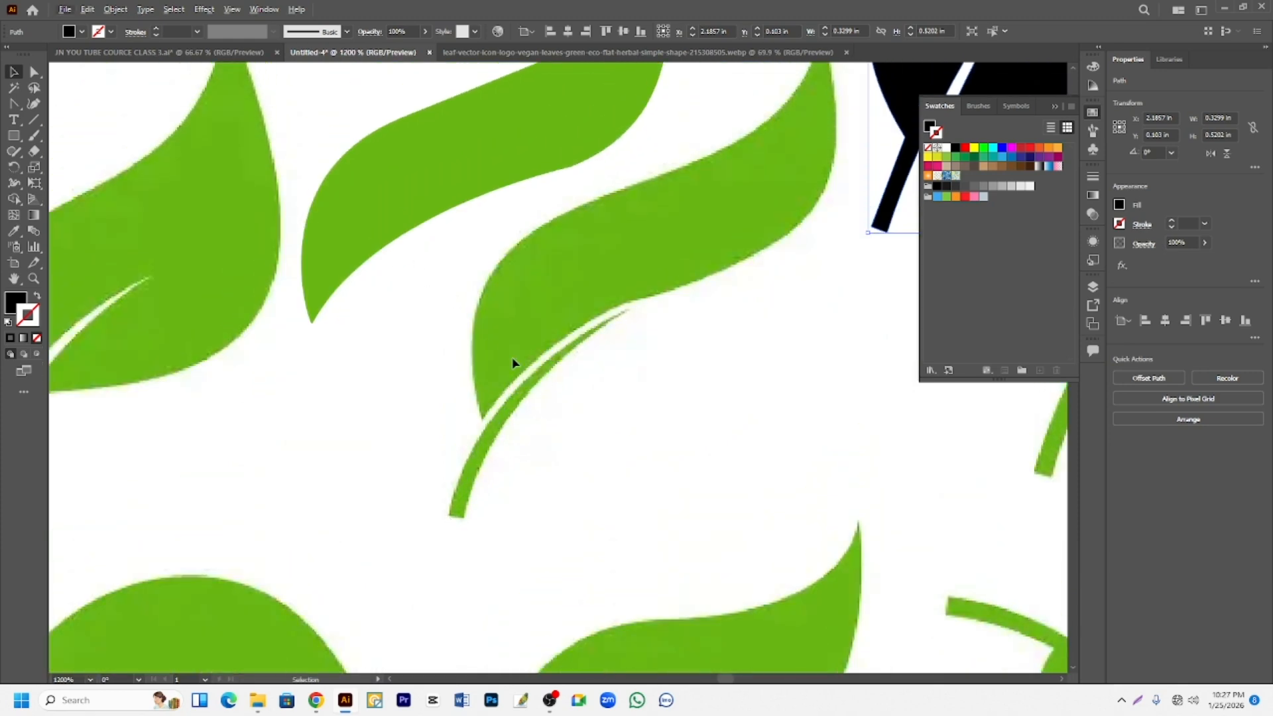
{"action": "left_click", "coordinate": [14, 106]}
{"action": "left_click", "coordinate": [70, 102]}
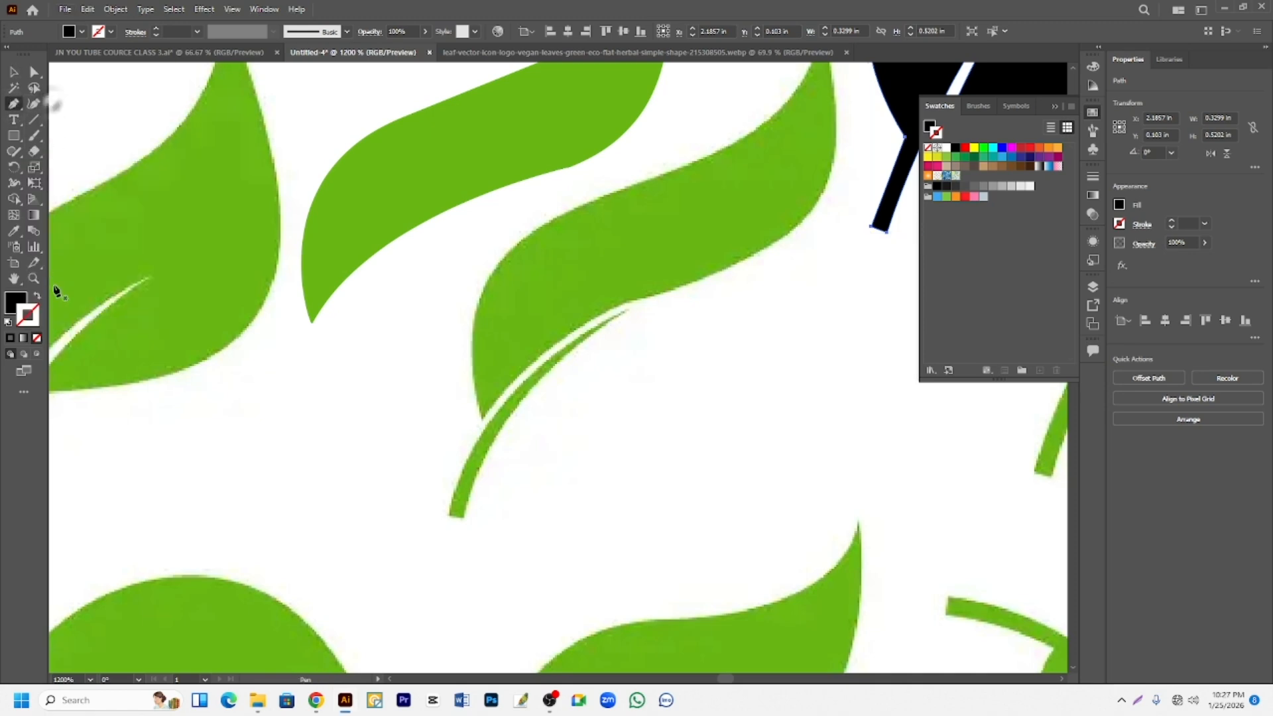
{"action": "left_click", "coordinate": [38, 297]}
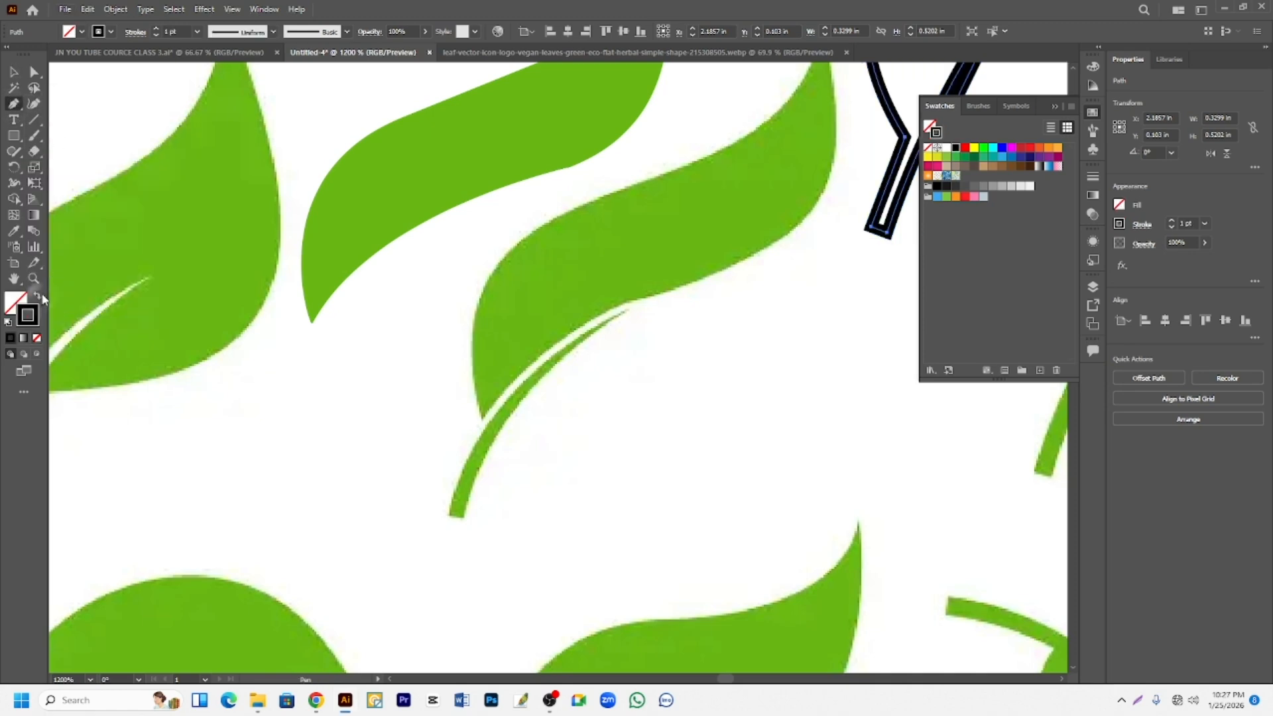
{"action": "left_click", "coordinate": [449, 515]}
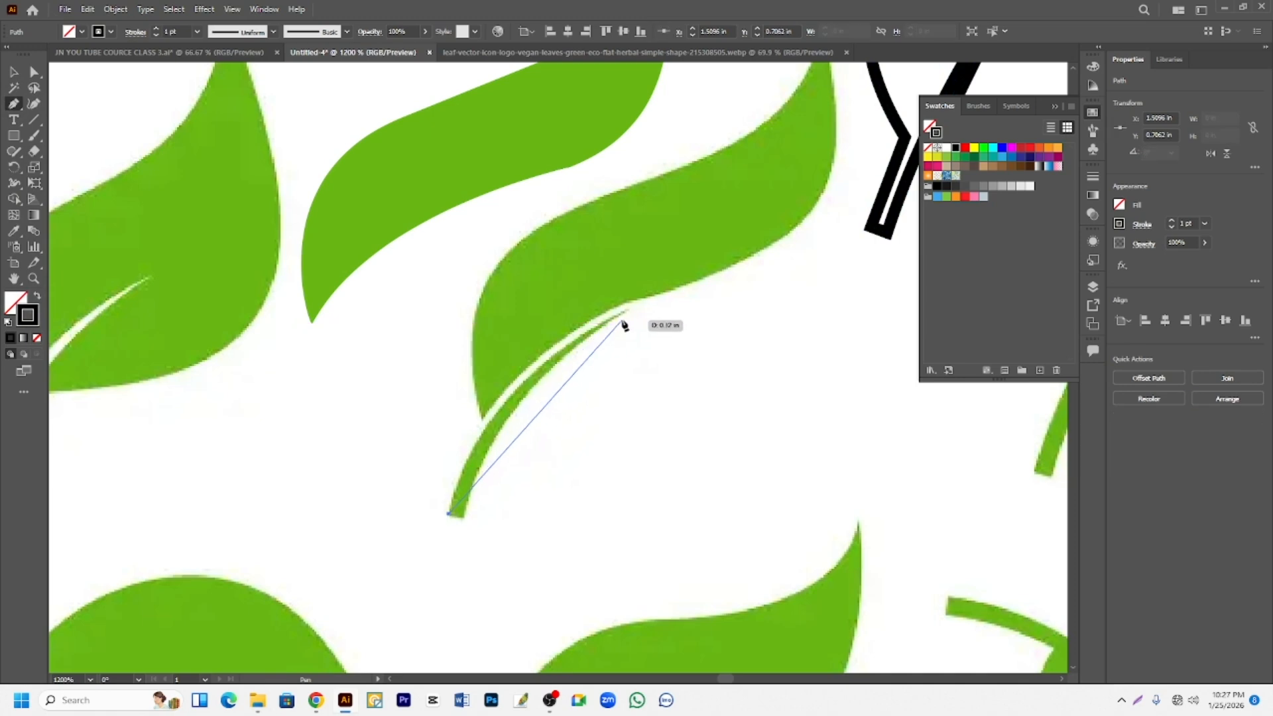
{"action": "left_click", "coordinate": [626, 311]}
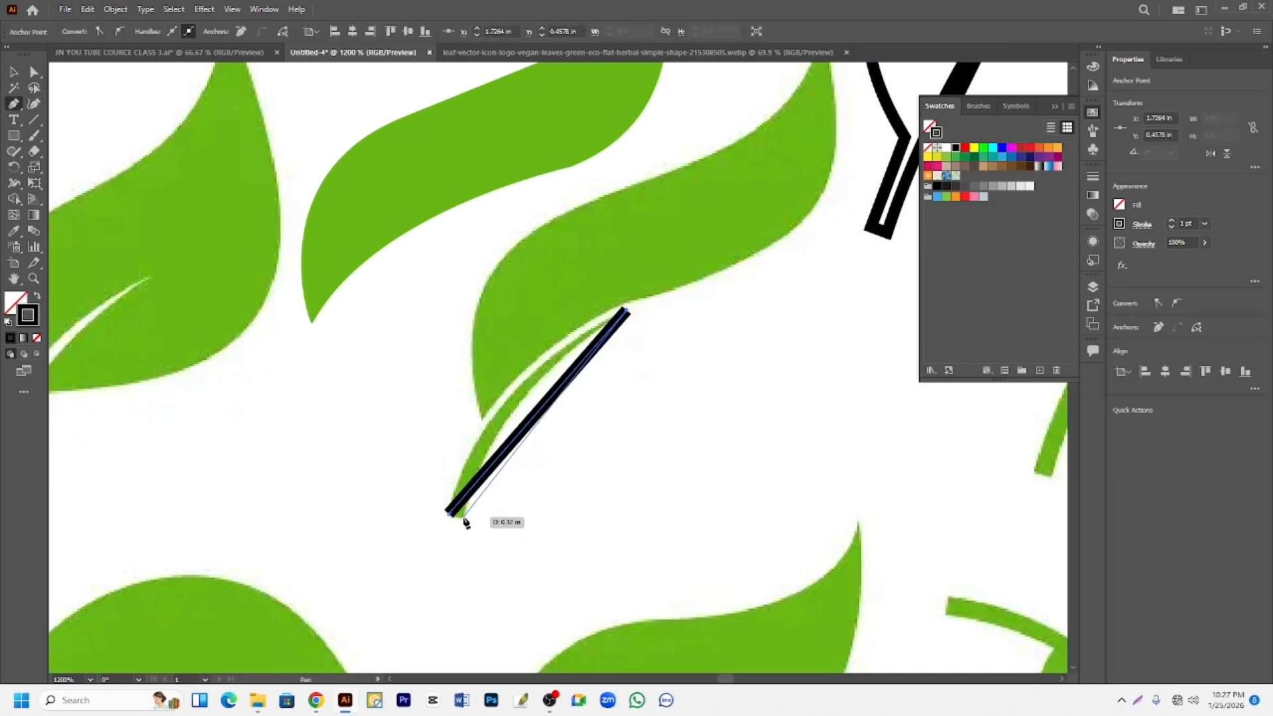
{"action": "left_click", "coordinate": [465, 517]}
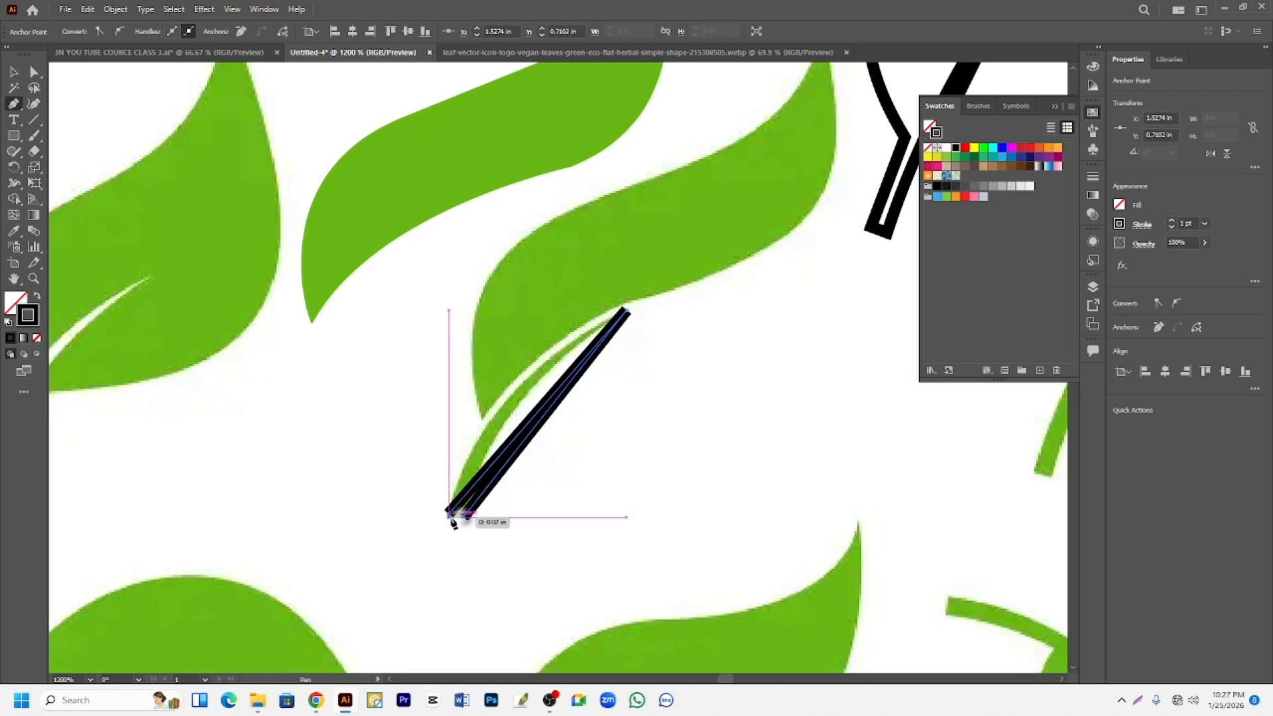
{"action": "left_click", "coordinate": [452, 516]}
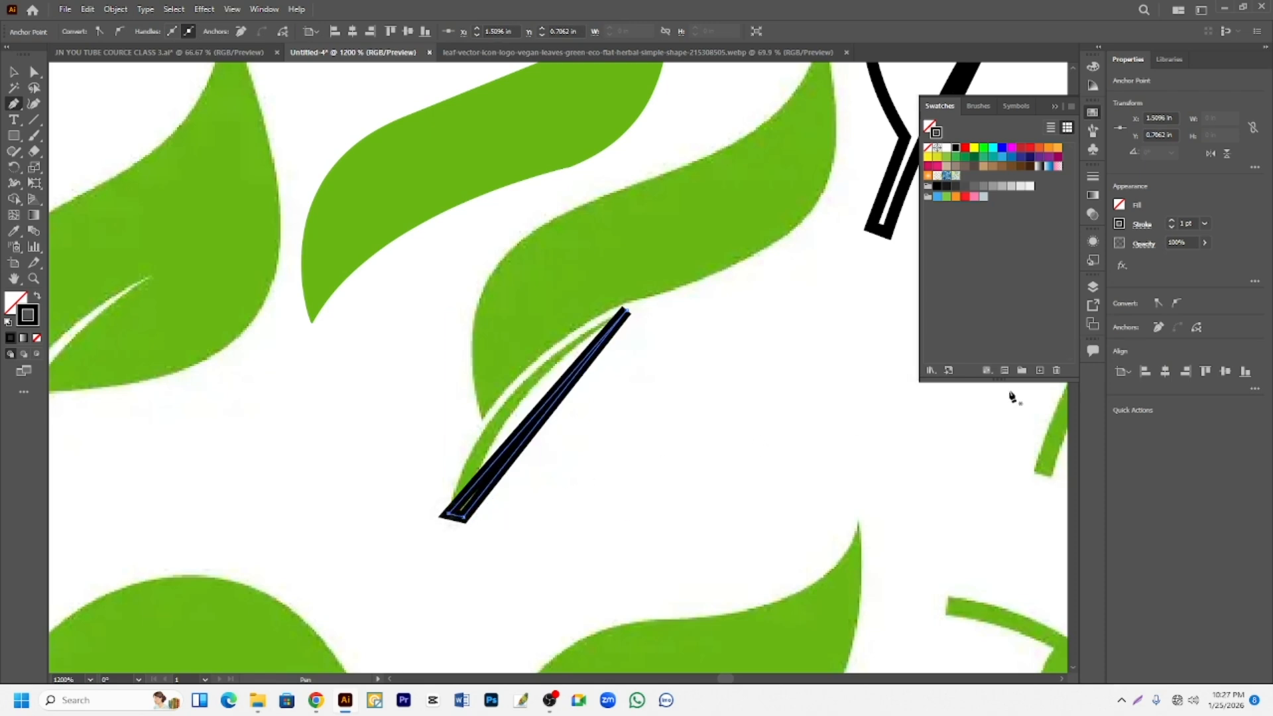
- Reduce the stem path's stroke weight to 0.25 pt
{"action": "left_click", "coordinate": [1172, 228]}
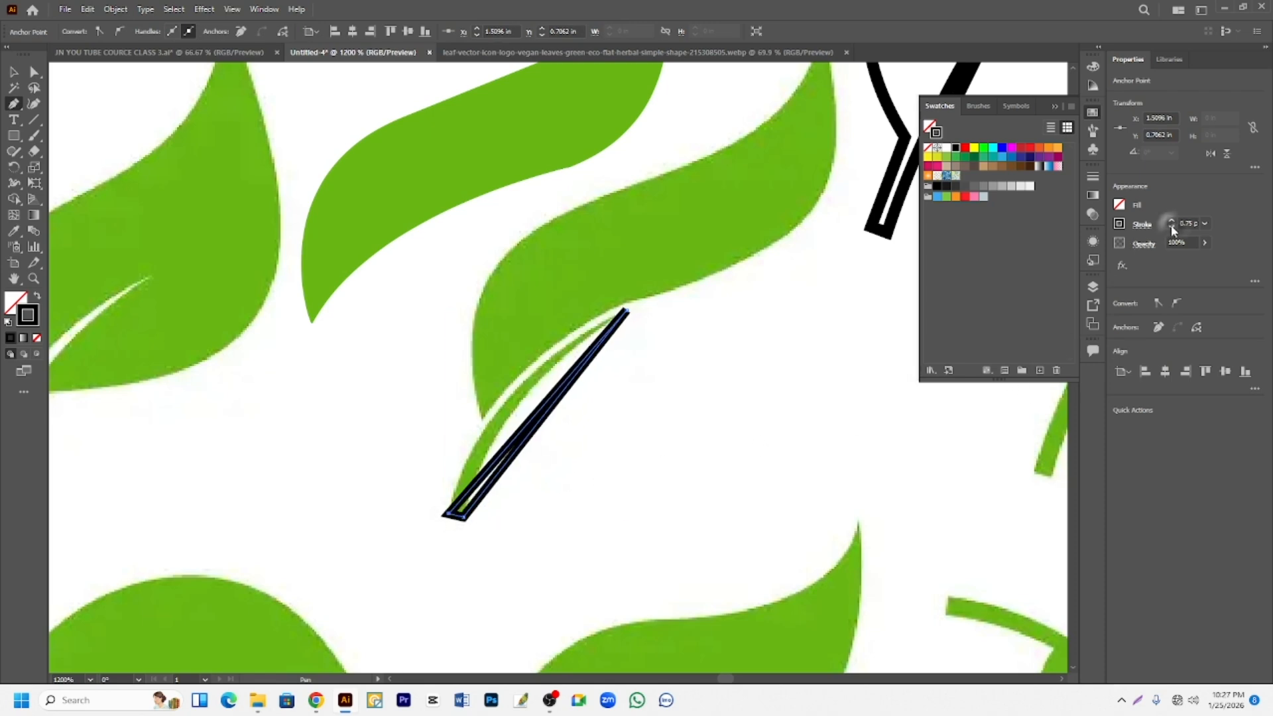
{"action": "left_click", "coordinate": [1172, 228]}
{"action": "left_click", "coordinate": [1172, 228]}
{"action": "left_click", "coordinate": [1172, 228]}
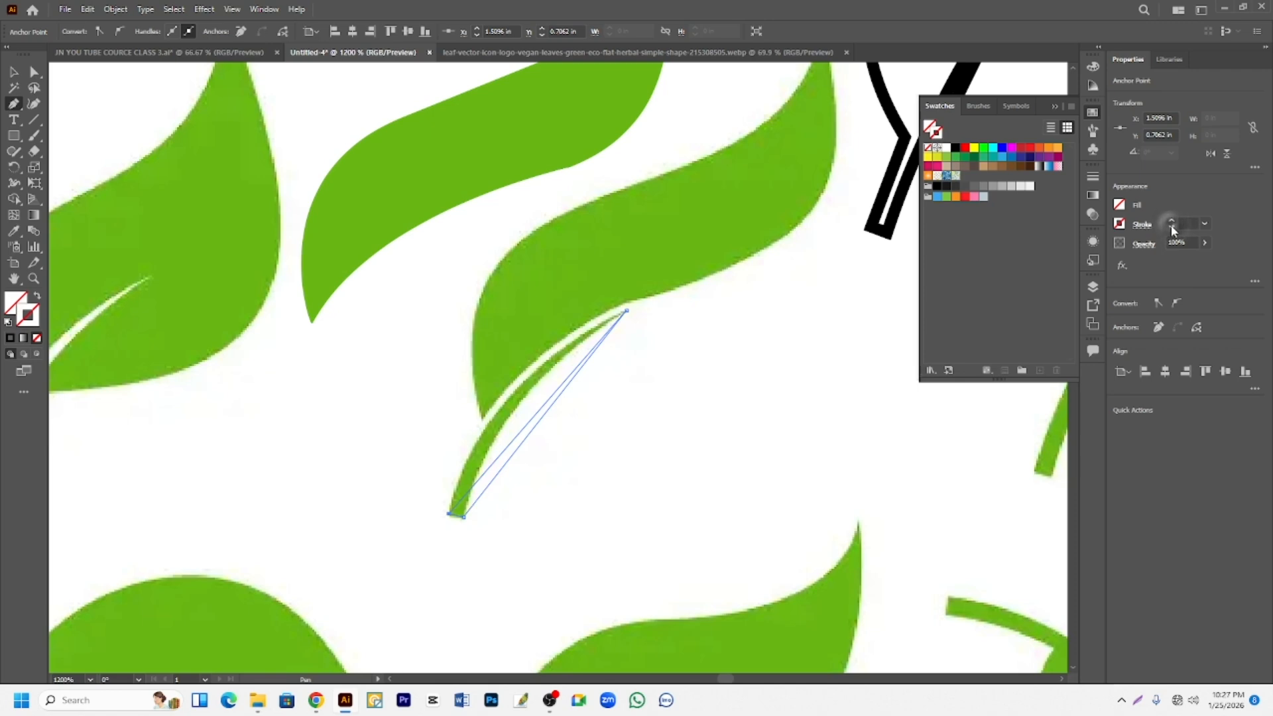
{"action": "left_click", "coordinate": [1172, 224]}
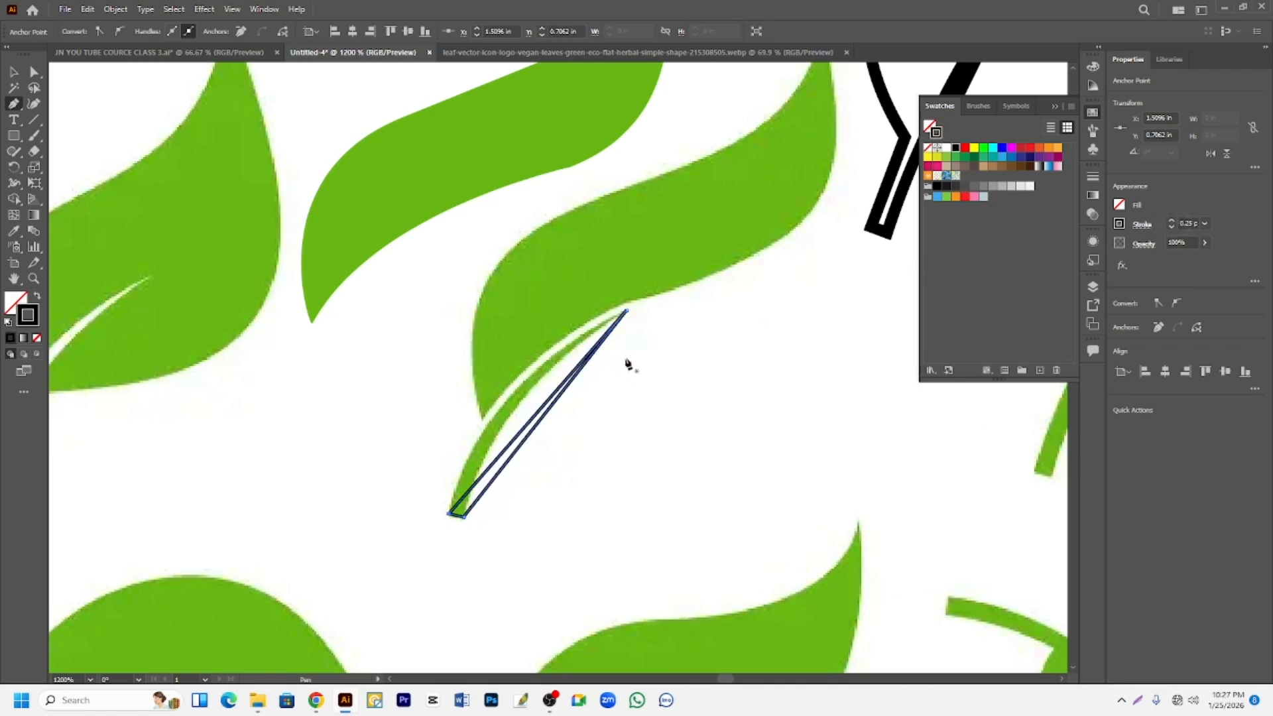
- Bend both long sides of the stem path with the Anchor Point tool to follow the reference stem's curve
{"action": "right_click", "coordinate": [13, 103]}
{"action": "left_click", "coordinate": [73, 152]}
{"action": "left_click_drag", "start_coordinate": [533, 423], "coordinate": [513, 403]}
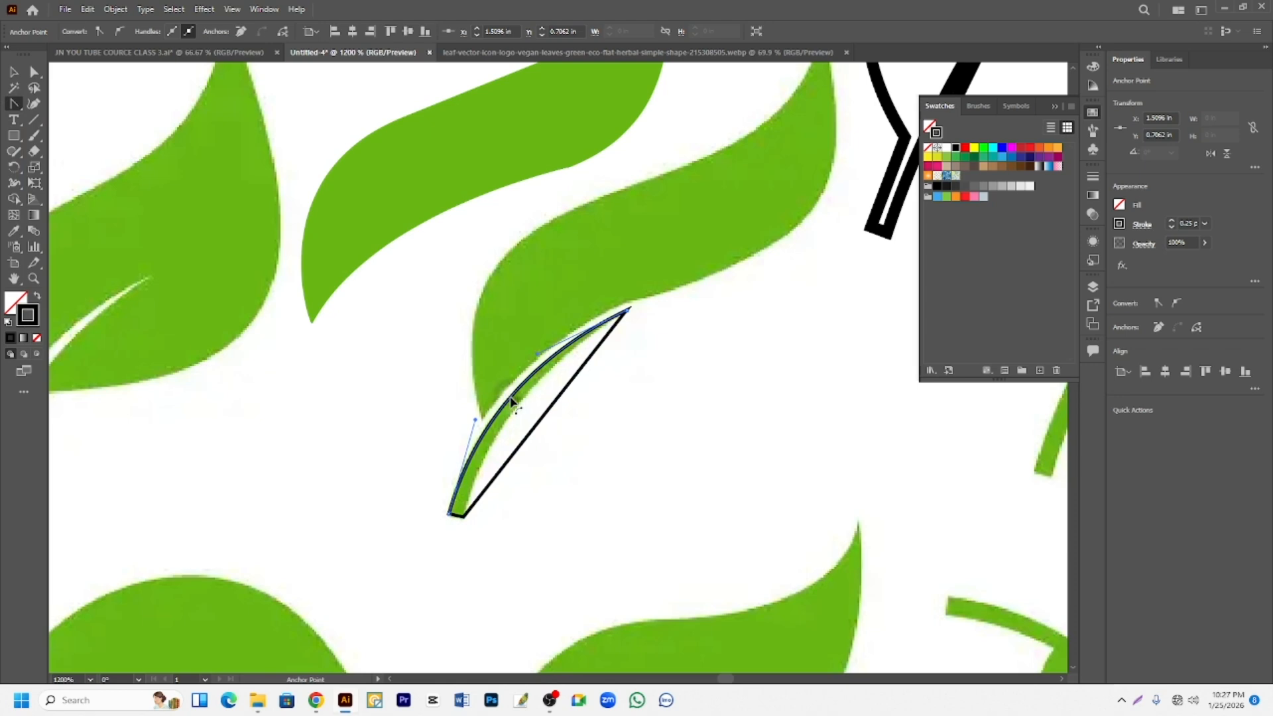
{"action": "left_click_drag", "start_coordinate": [544, 423], "coordinate": [513, 415]}
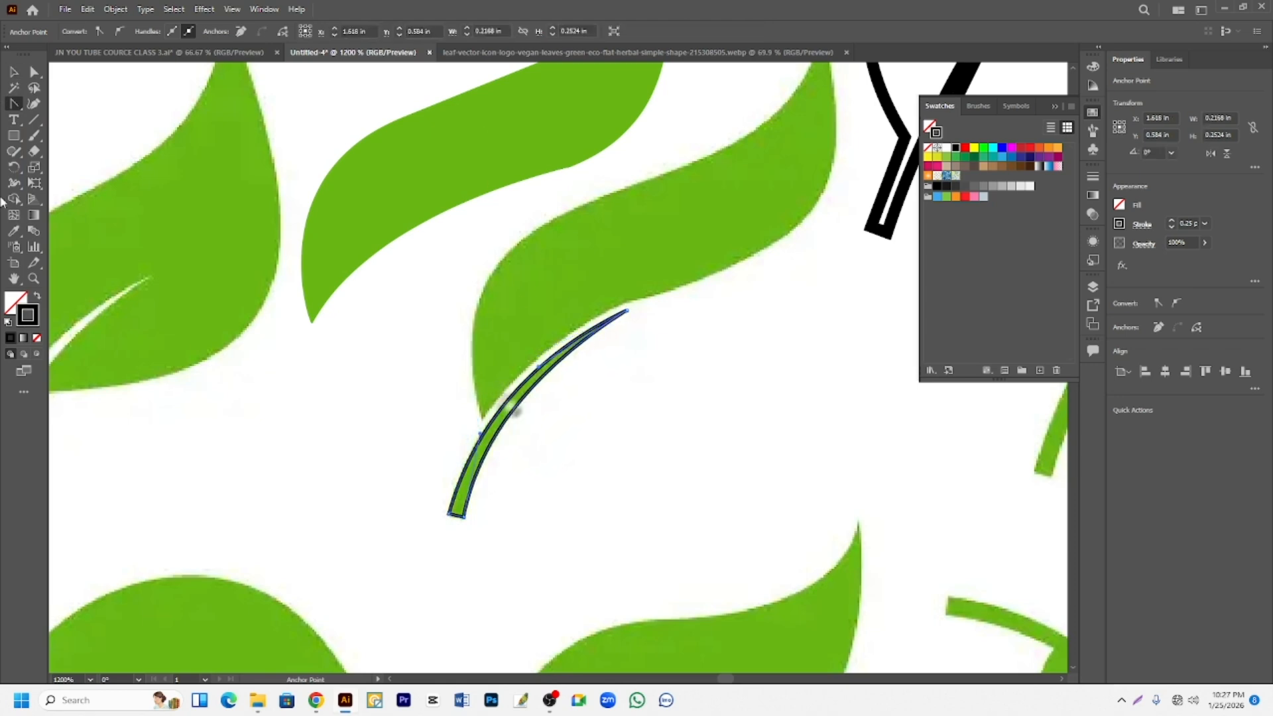
- Give the stem shape the reference green fill without a stroke, and move it up and left beneath the traced wavy leaf
{"action": "left_click", "coordinate": [37, 296]}
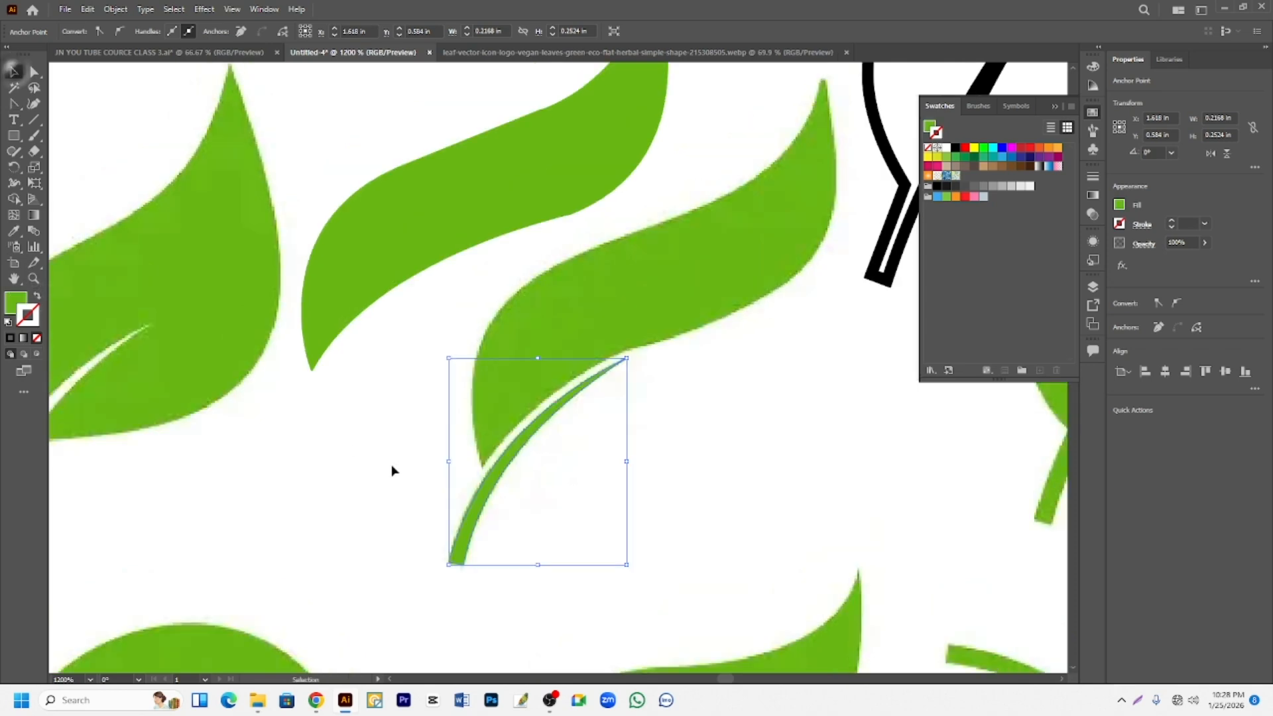
{"action": "mouse_move", "coordinate": [506, 461]}
{"action": "left_mouse_down"}
{"action": "mouse_move", "coordinate": [462, 386]}
{"action": "mouse_move", "coordinate": [372, 358]}
{"action": "mouse_move", "coordinate": [332, 372]}
{"action": "left_mouse_up"}
{"action": "scroll", "coordinate": [472, 387], "scroll_direction": "down", "scroll_amount": 1}
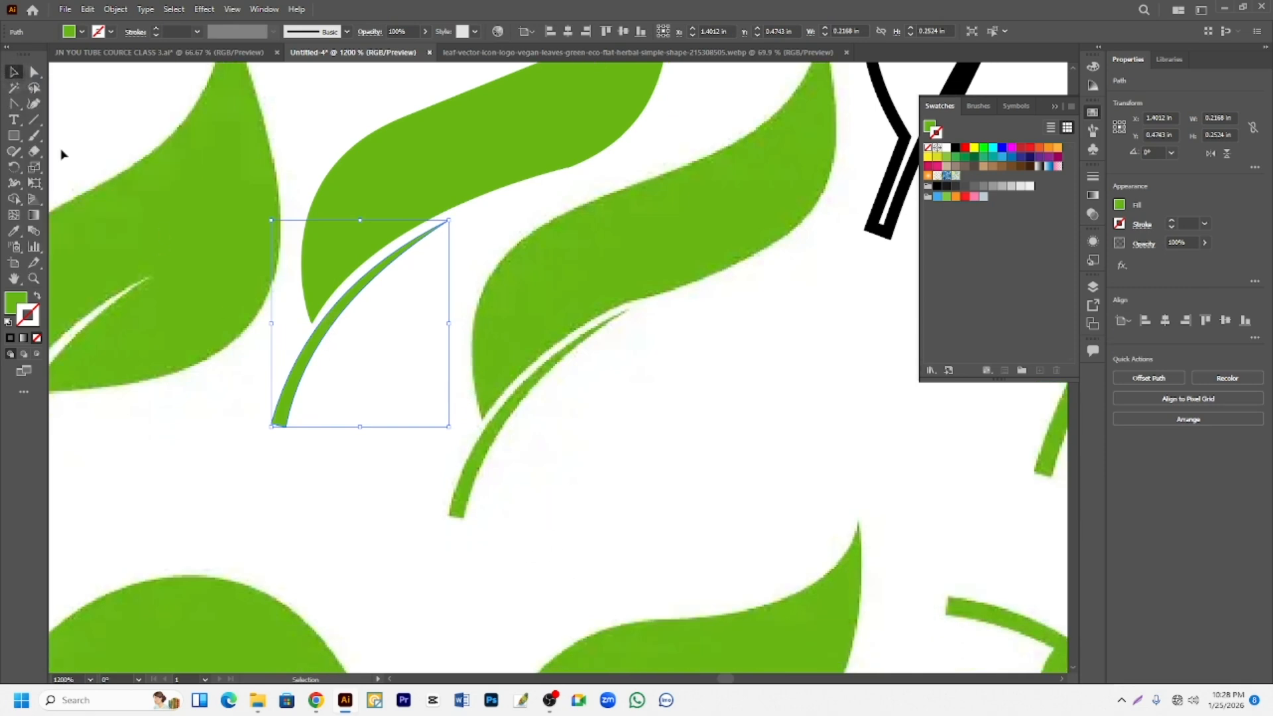
- Draw one open curve along the reference stem with the Pen tool, swap its green fill to the stroke, and move it right off the stem
{"action": "left_click_drag", "start_coordinate": [13, 103], "coordinate": [60, 104]}
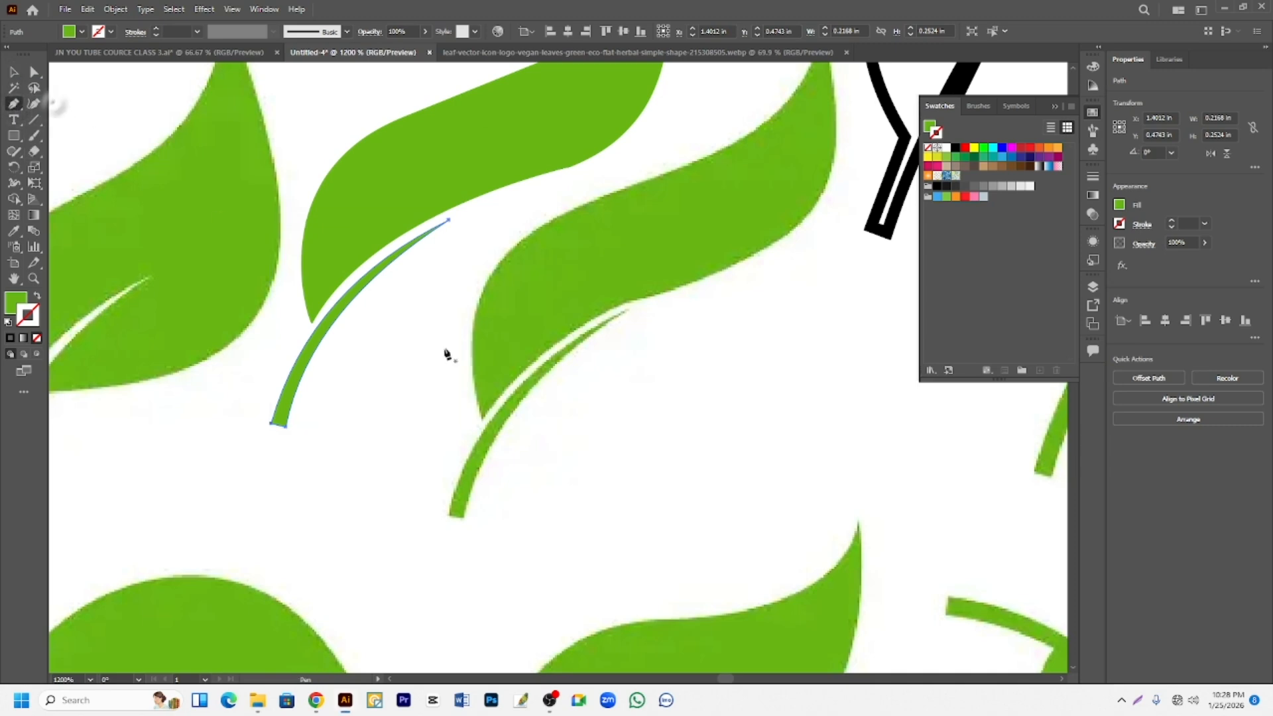
{"action": "left_click", "coordinate": [450, 514]}
{"action": "left_click_drag", "start_coordinate": [623, 312], "coordinate": [762, 250]}
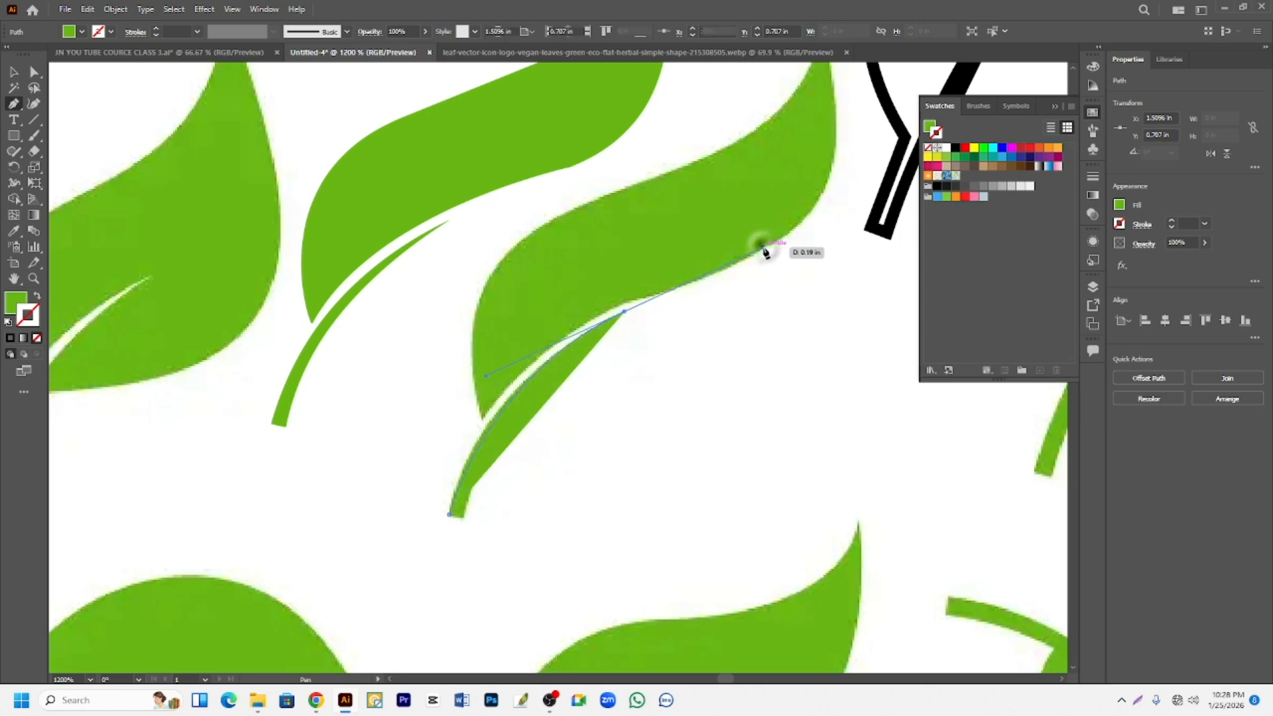
{"action": "left_click", "coordinate": [38, 298]}
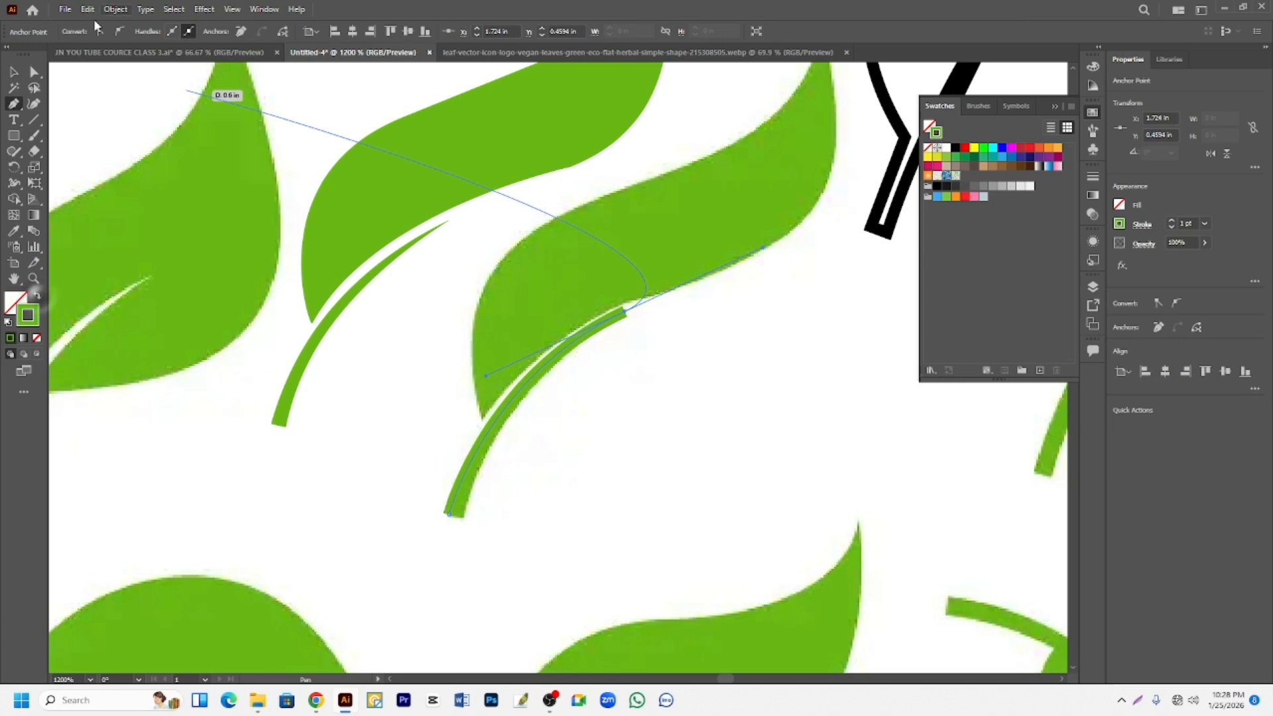
{"action": "left_click", "coordinate": [14, 72]}
{"action": "scroll", "coordinate": [551, 400], "scroll_direction": "down", "scroll_amount": 1}
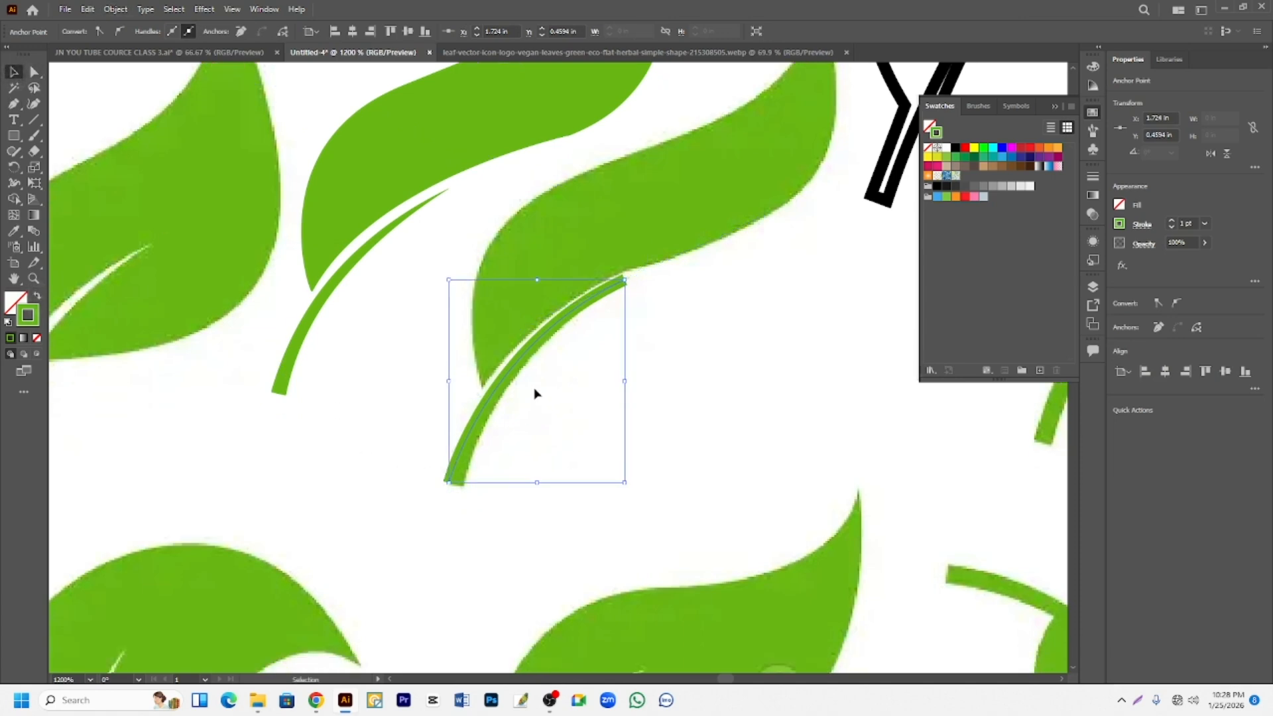
{"action": "left_click_drag", "start_coordinate": [520, 361], "coordinate": [566, 378]}
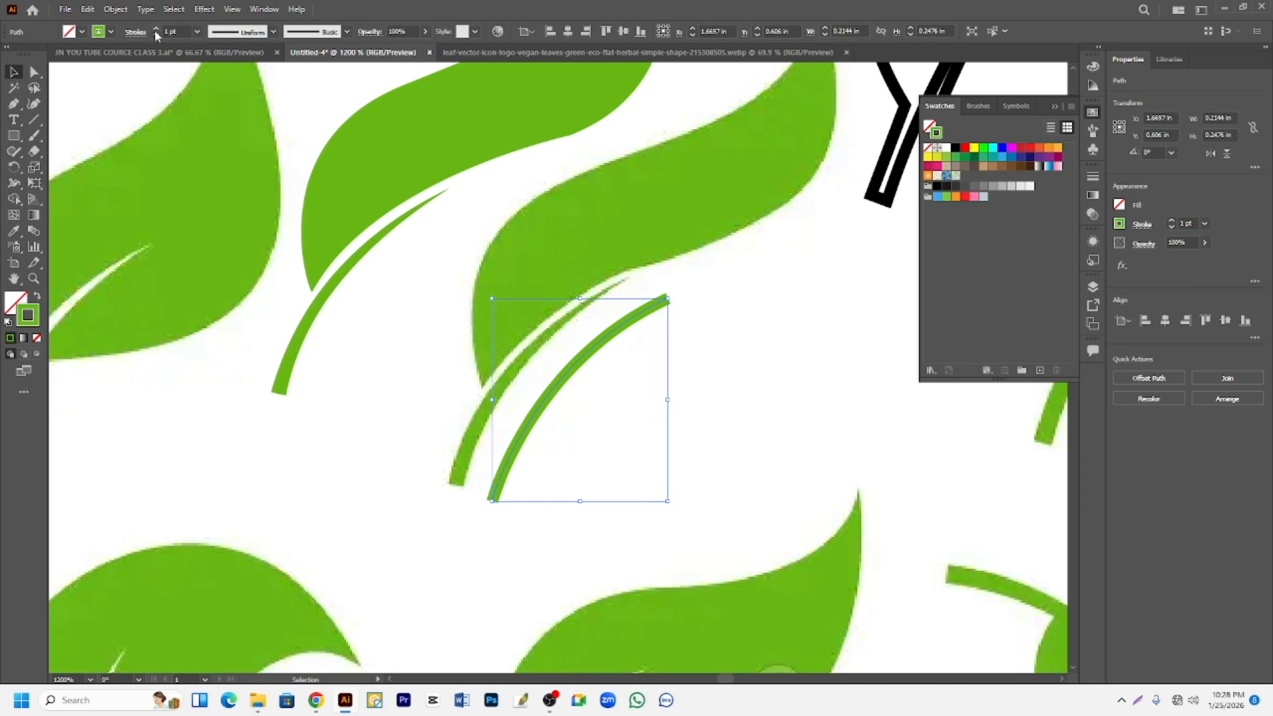
- Apply the triangular tapering width profile to the open stem curve and set its stroke weight to 1 pt
{"action": "left_click", "coordinate": [156, 29]}
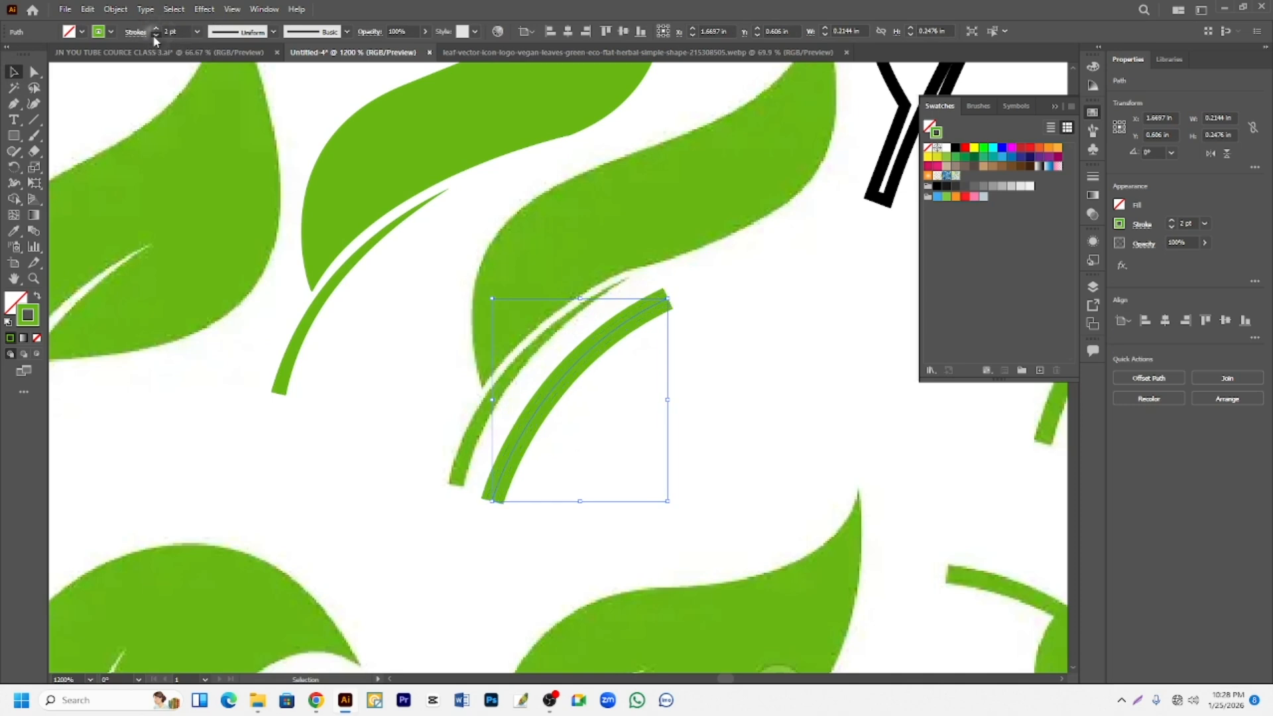
{"action": "left_click", "coordinate": [155, 35]}
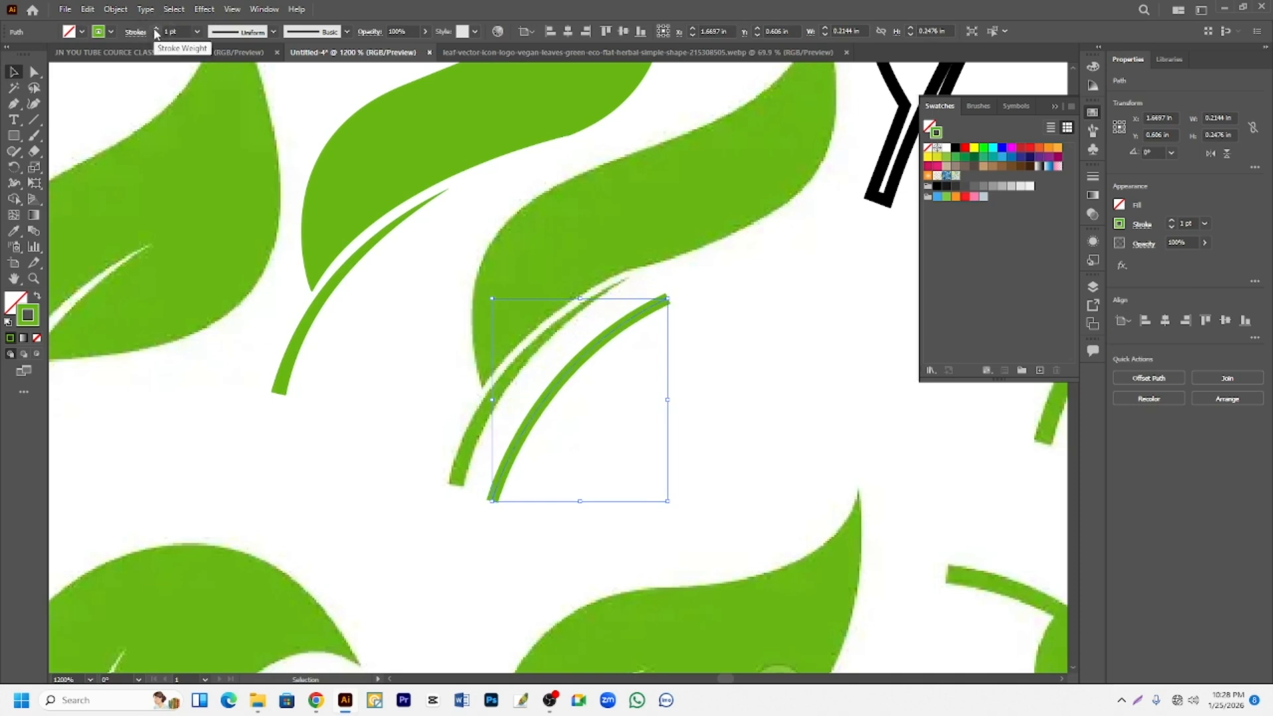
{"action": "left_click", "coordinate": [156, 30]}
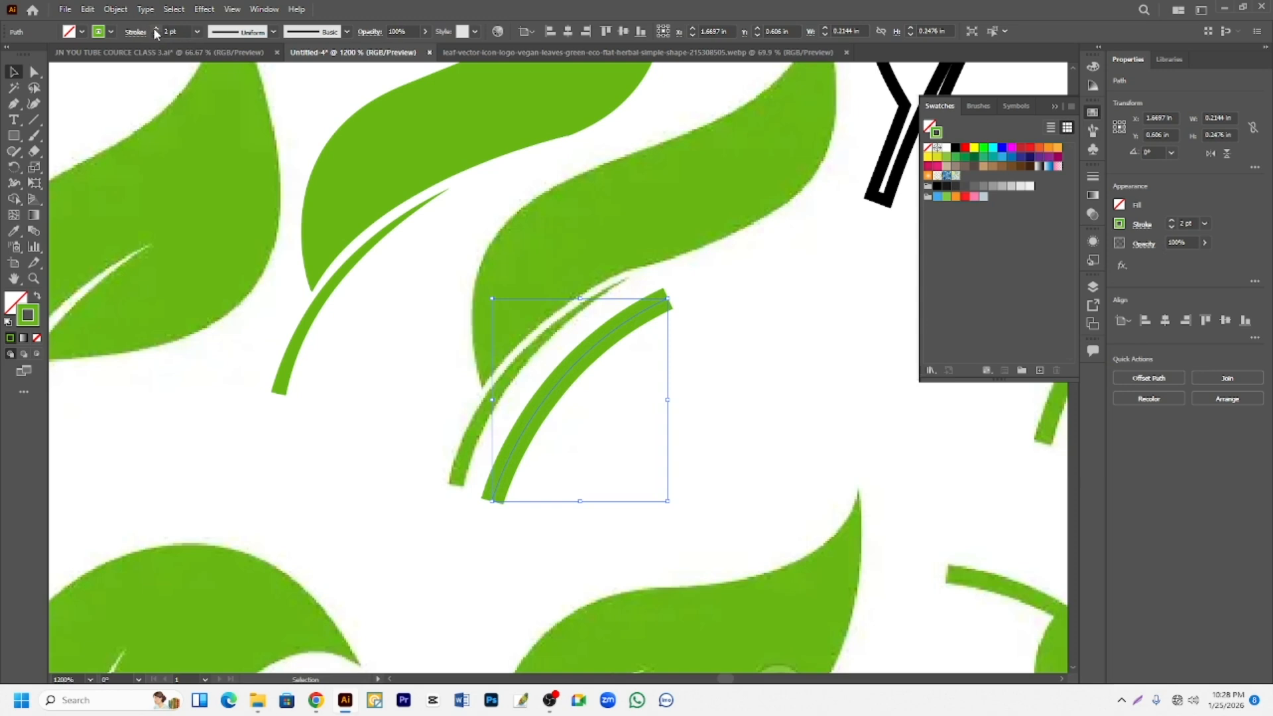
{"action": "left_click", "coordinate": [274, 32]}
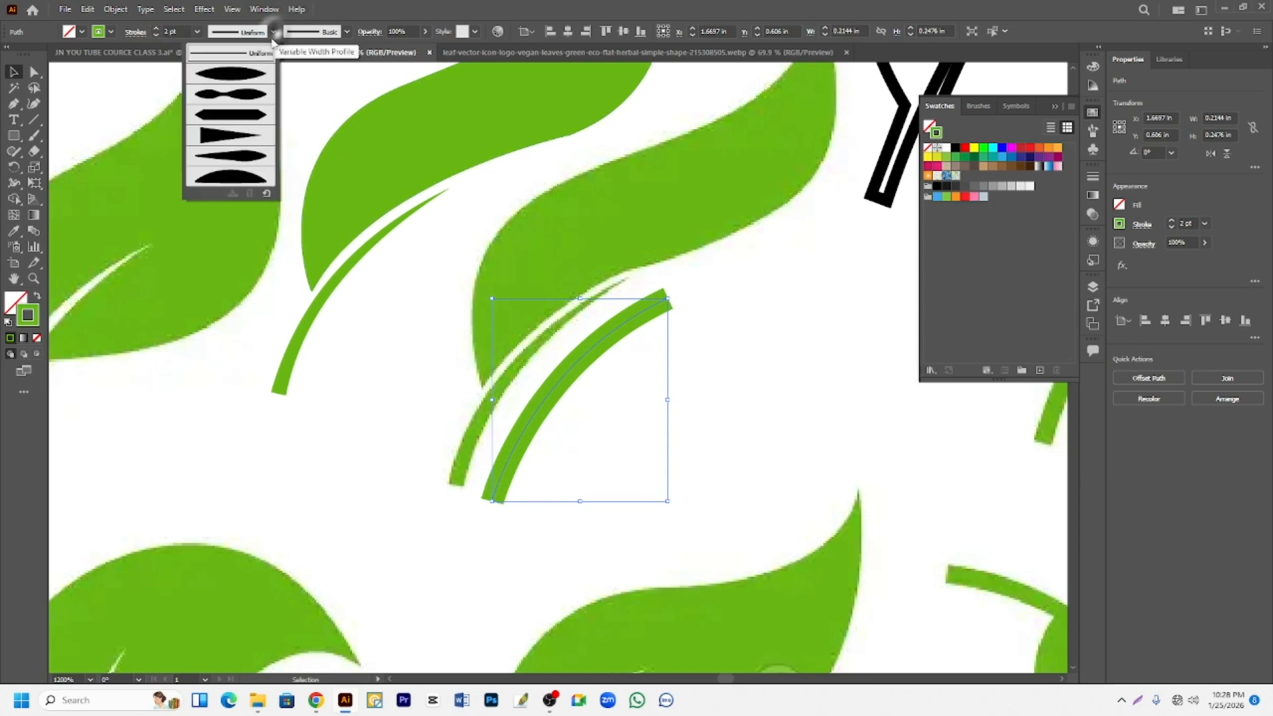
{"action": "left_click", "coordinate": [223, 136]}
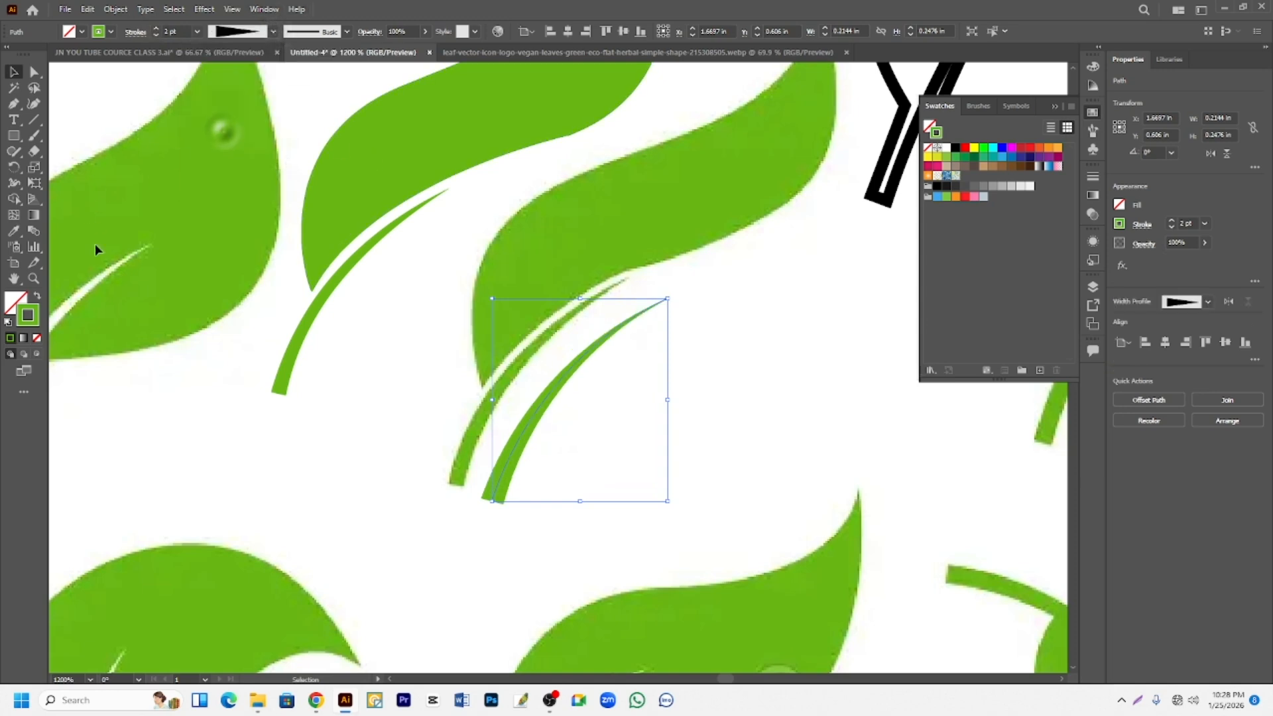
{"action": "left_click", "coordinate": [156, 36]}
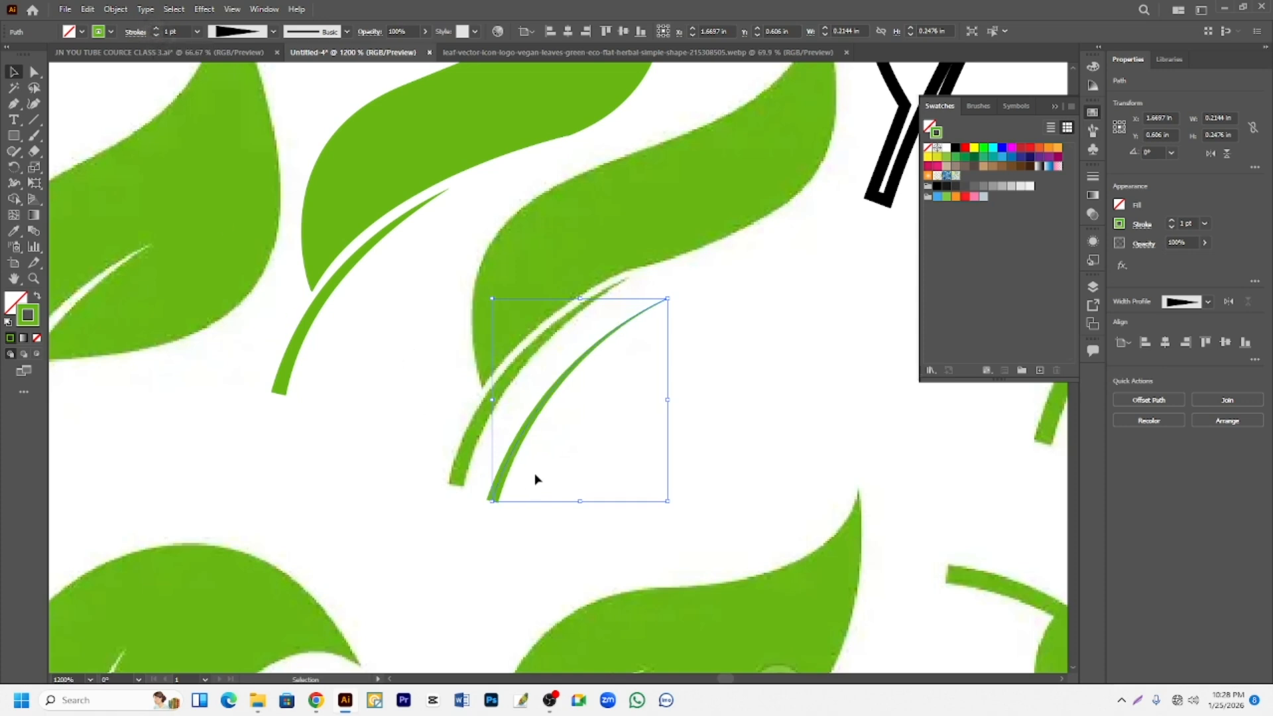
- Move the tapered stem stroke up and left beside the filled stem shape
{"action": "left_click_drag", "start_coordinate": [516, 459], "coordinate": [314, 360]}
{"action": "left_click", "coordinate": [705, 414]}
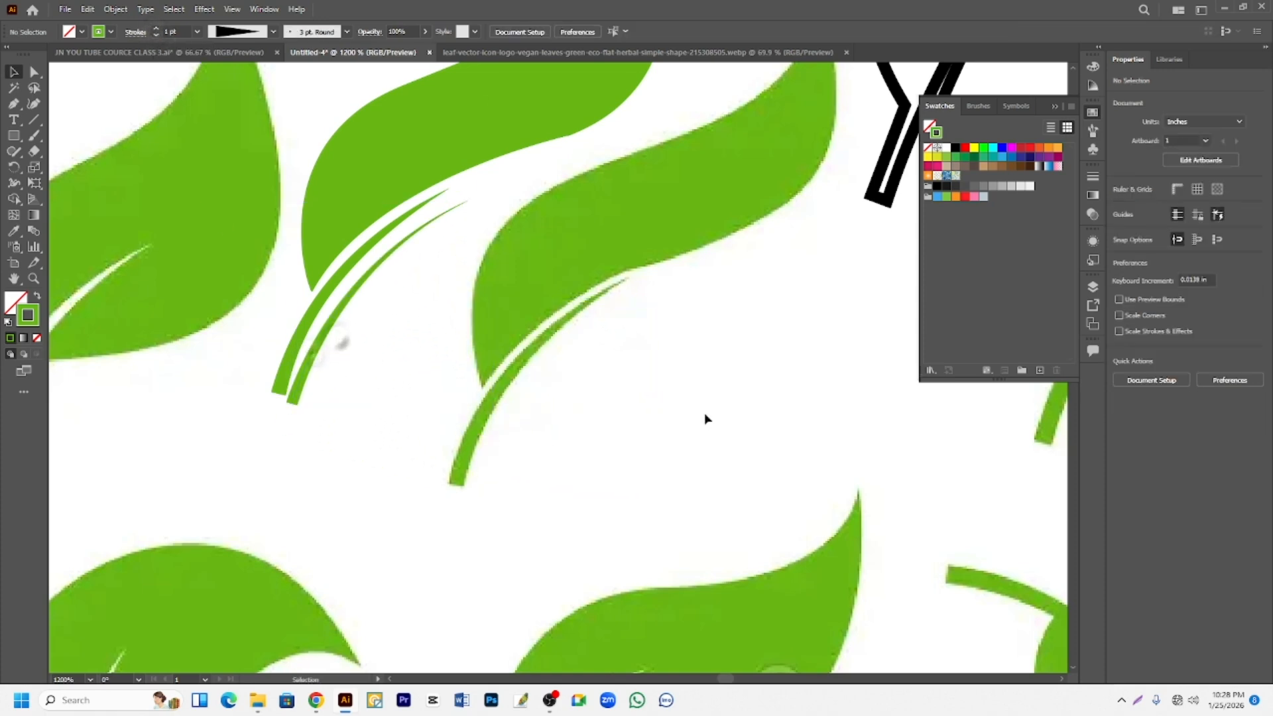
{"action": "left_click", "coordinate": [360, 285]}
- Trace the curled leaf's outer edge with the Pen tool from its base over the rounded top to a corner at the pointed tip
{"action": "key", "text": "ctrl+minus"}
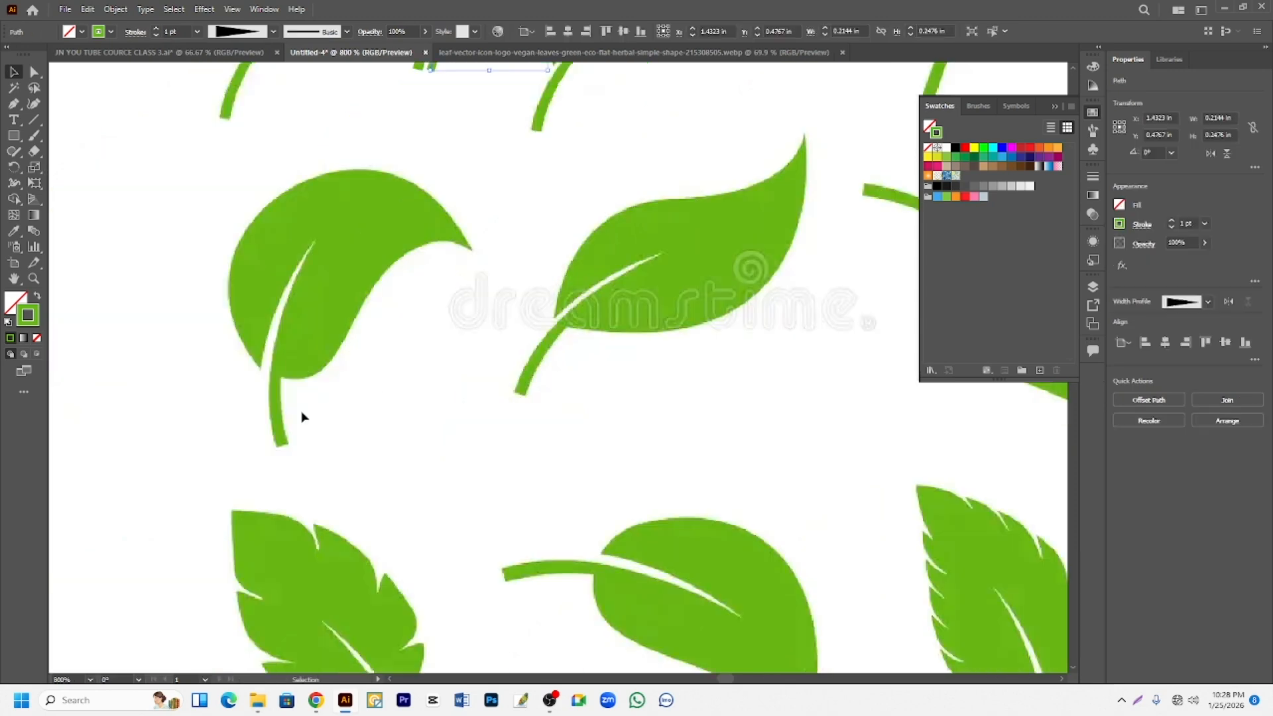
{"action": "scroll", "coordinate": [298, 418], "scroll_direction": "up", "scroll_amount": 2}
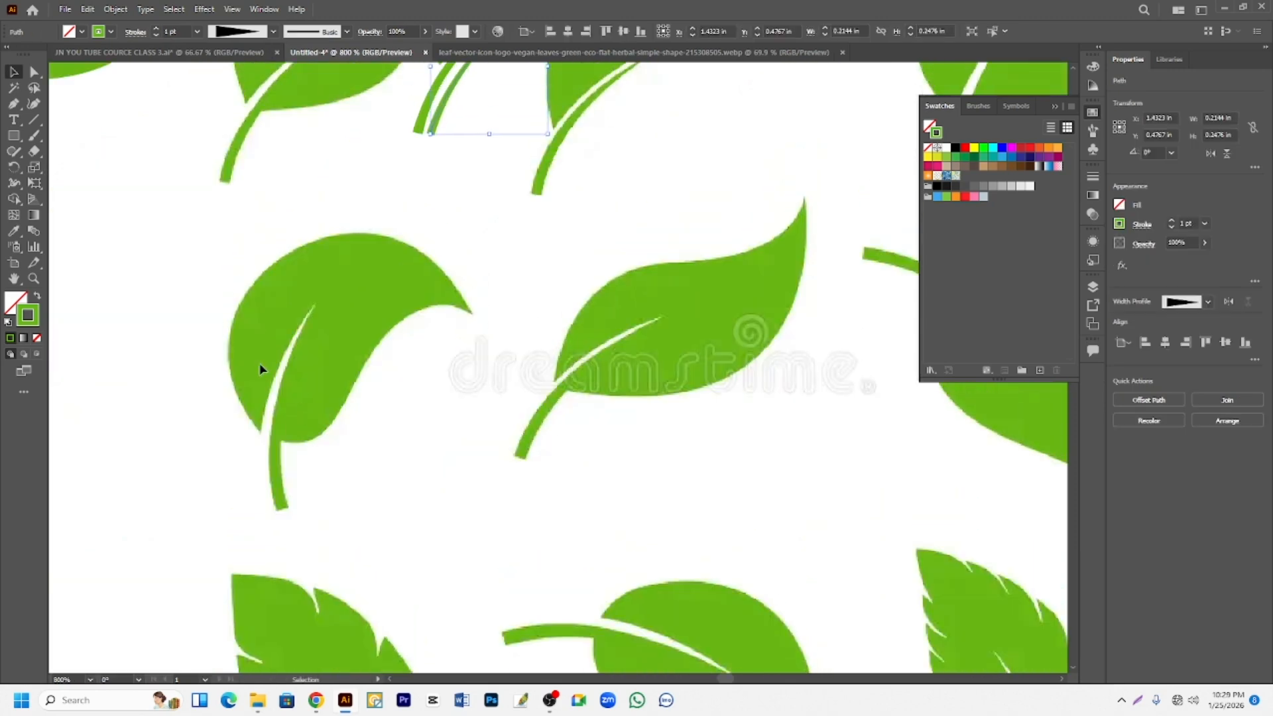
{"action": "scroll", "coordinate": [319, 396], "scroll_direction": "up", "scroll_amount": 2}
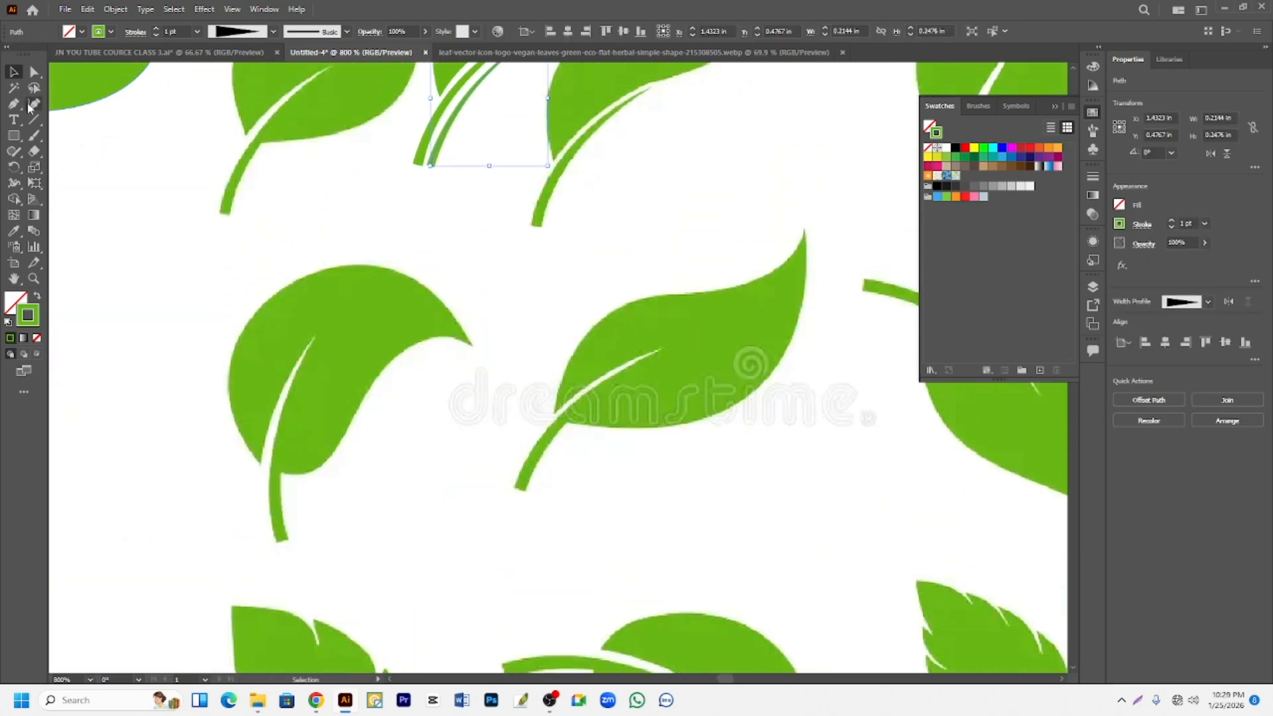
{"action": "left_click_drag", "start_coordinate": [16, 109], "coordinate": [72, 106]}
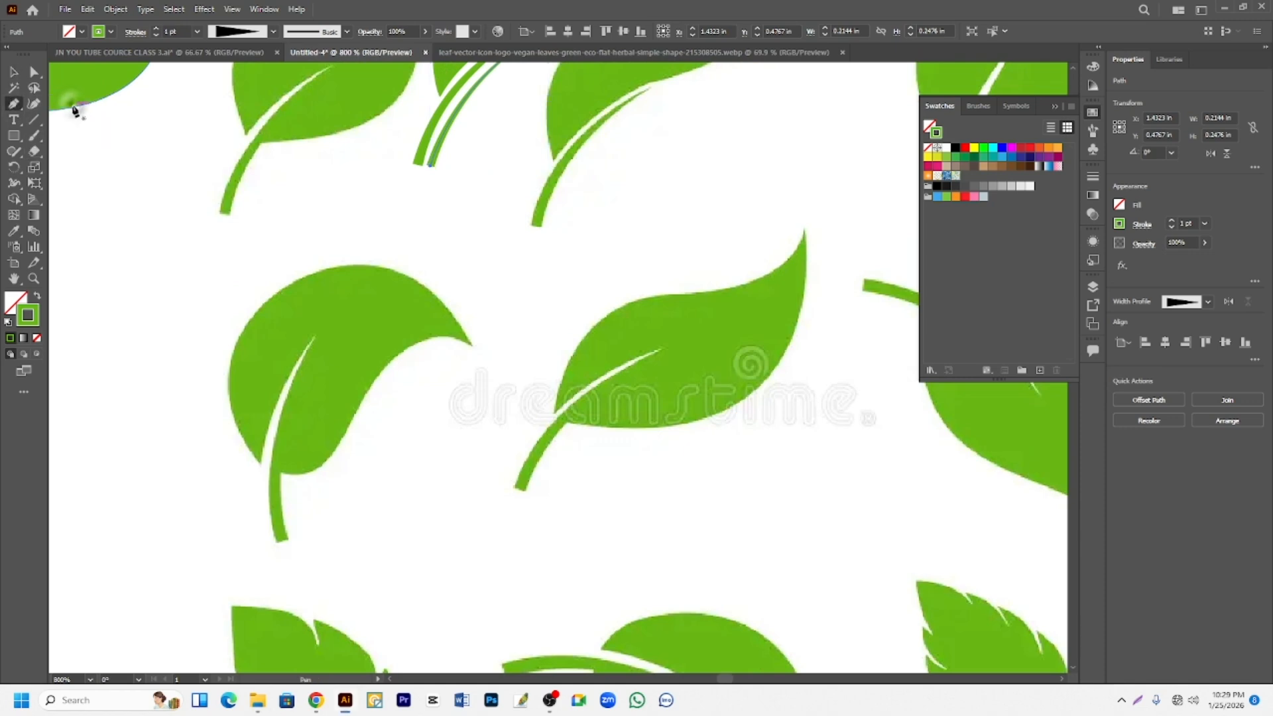
{"action": "left_click", "coordinate": [258, 461]}
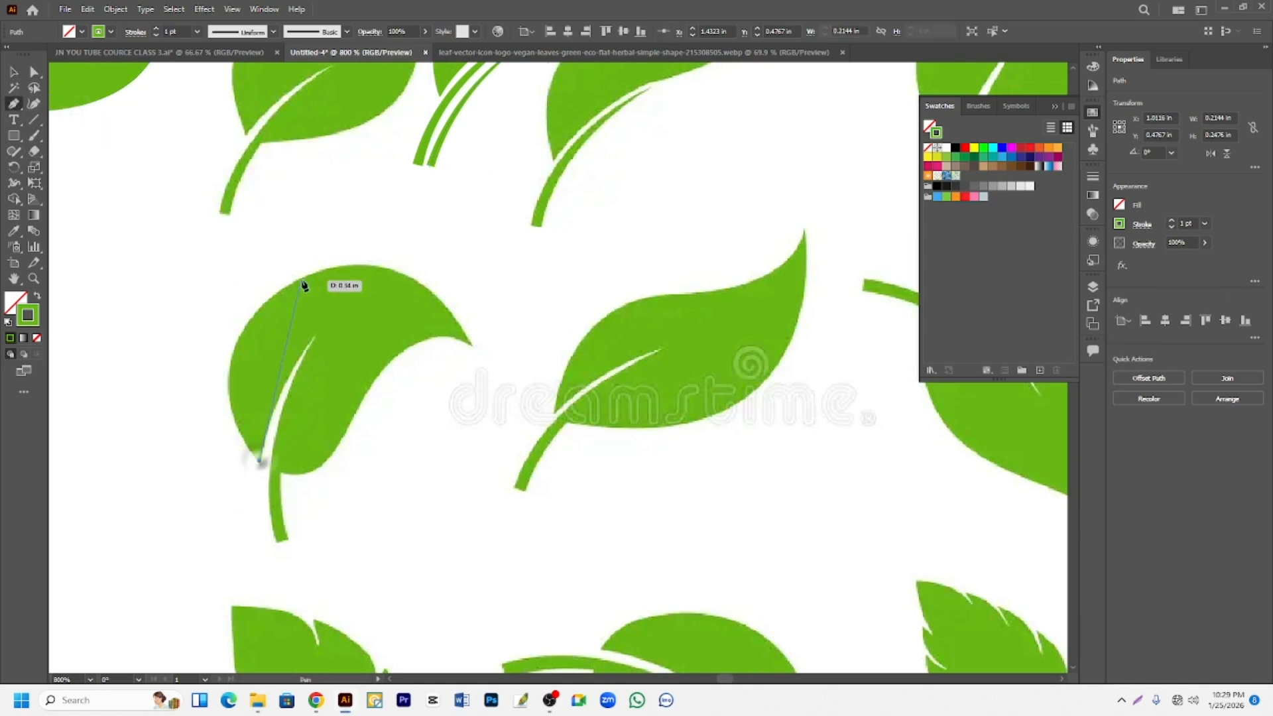
{"action": "left_click_drag", "start_coordinate": [297, 282], "coordinate": [418, 205]}
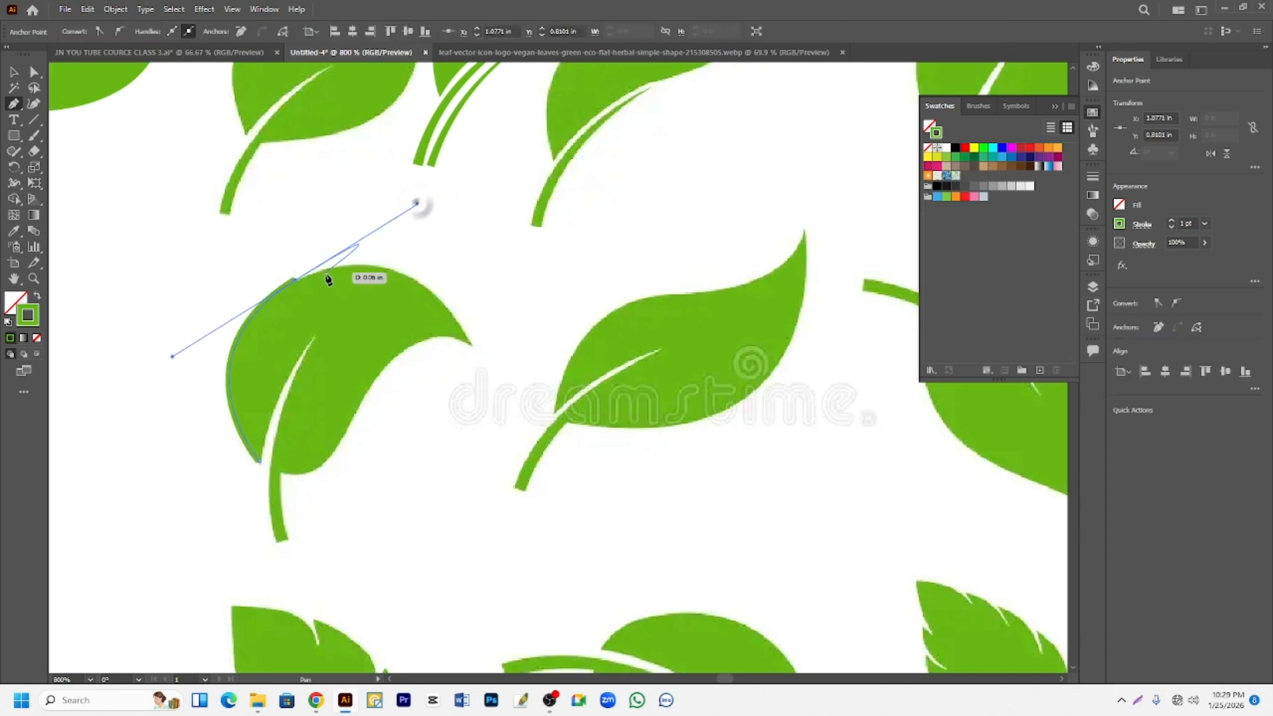
{"action": "left_click", "coordinate": [299, 284]}
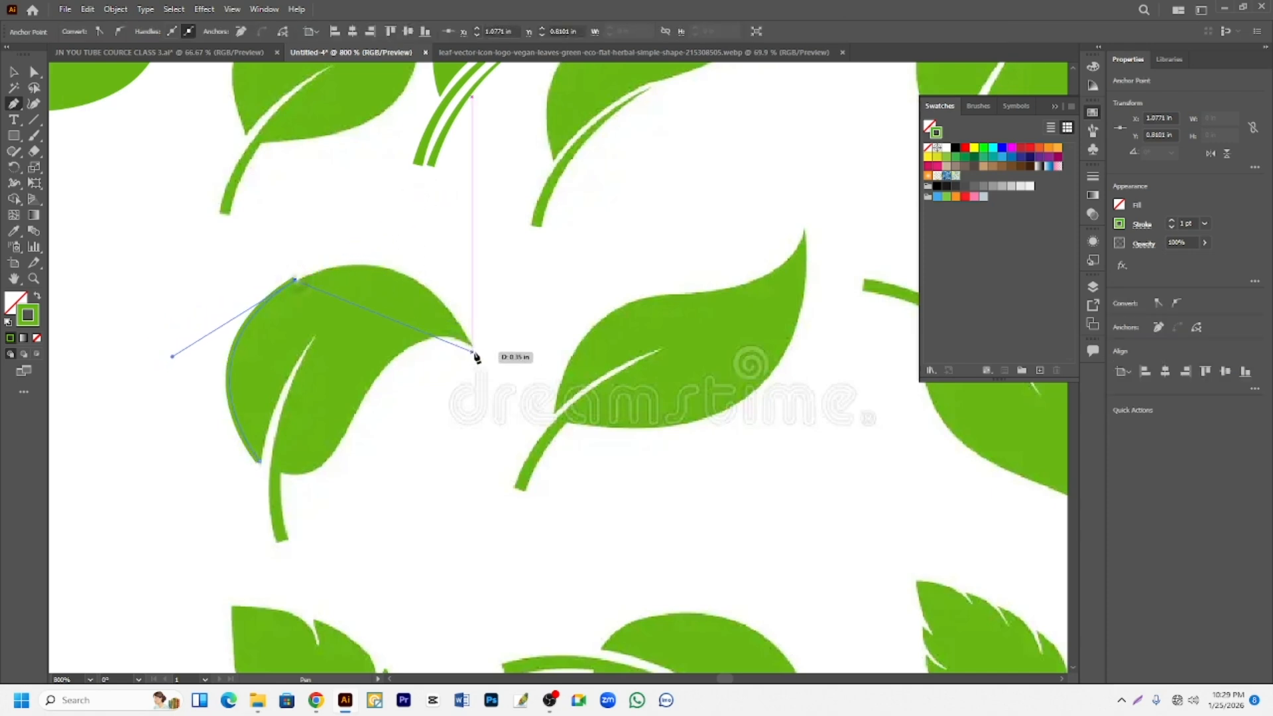
{"action": "left_click_drag", "start_coordinate": [471, 342], "coordinate": [516, 473]}
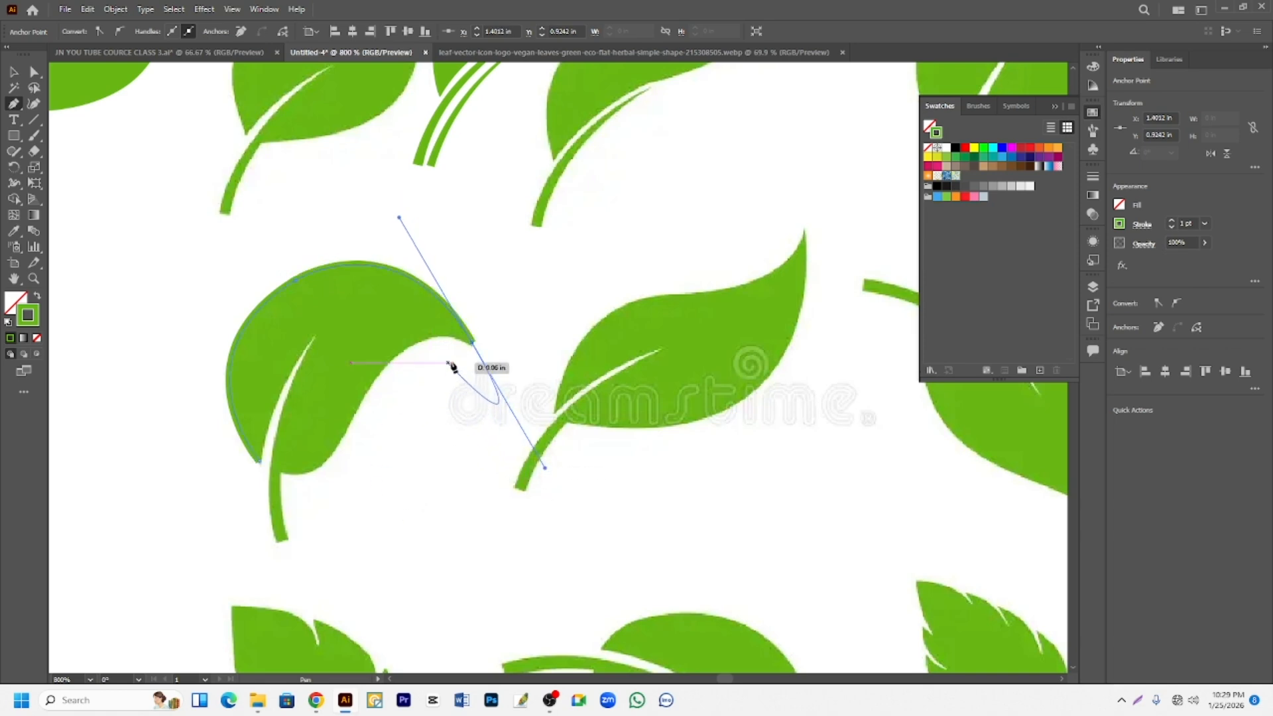
{"action": "left_click", "coordinate": [473, 344]}
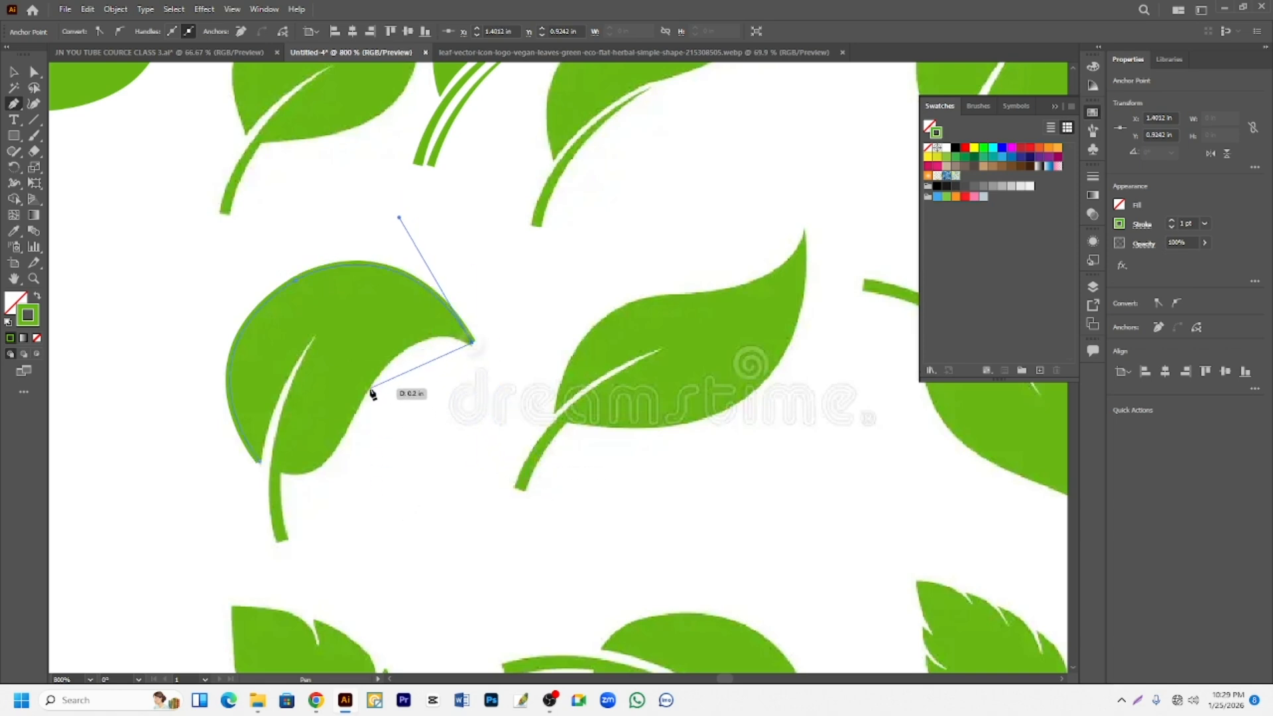
- Continue the path along the curled leaf's inner edge through a smooth point to a corner where the leaf meets the stem
{"action": "left_click_drag", "start_coordinate": [370, 387], "coordinate": [323, 462]}
{"action": "left_click", "coordinate": [370, 387]}
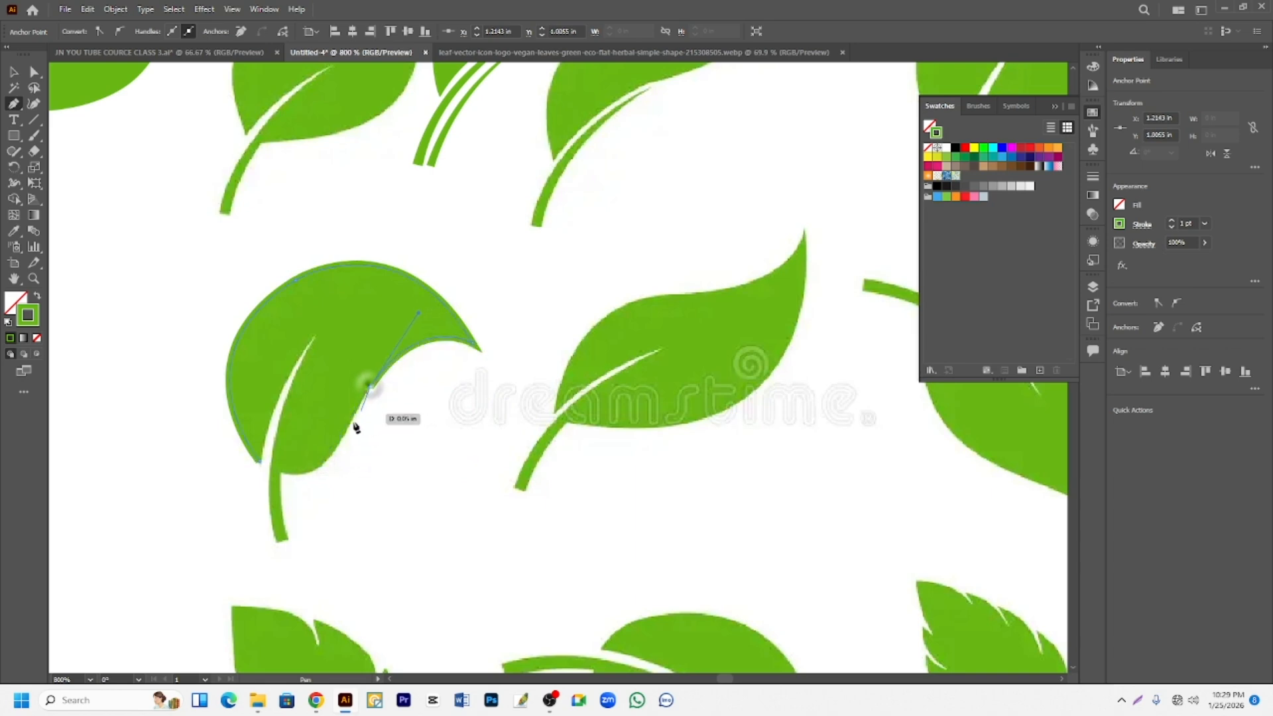
{"action": "left_click_drag", "start_coordinate": [283, 475], "coordinate": [238, 454]}
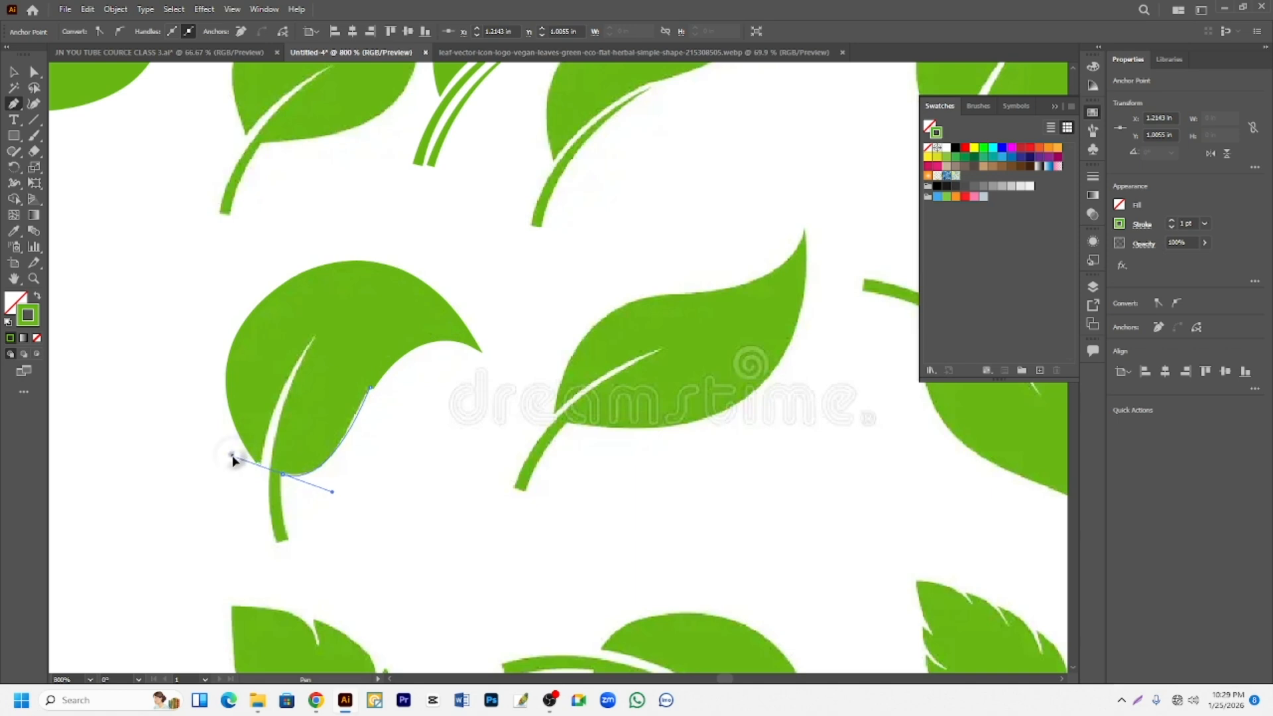
{"action": "left_click_drag", "start_coordinate": [240, 450], "coordinate": [248, 461]}
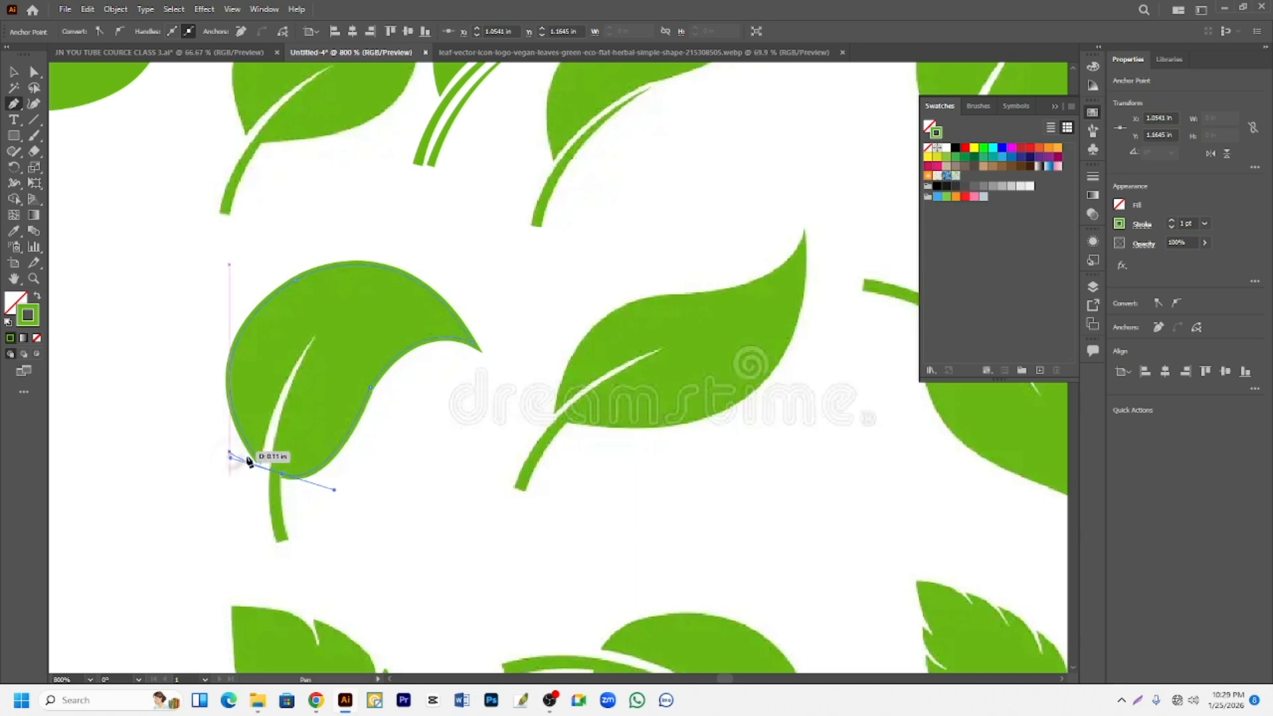
{"action": "left_click", "coordinate": [282, 475]}
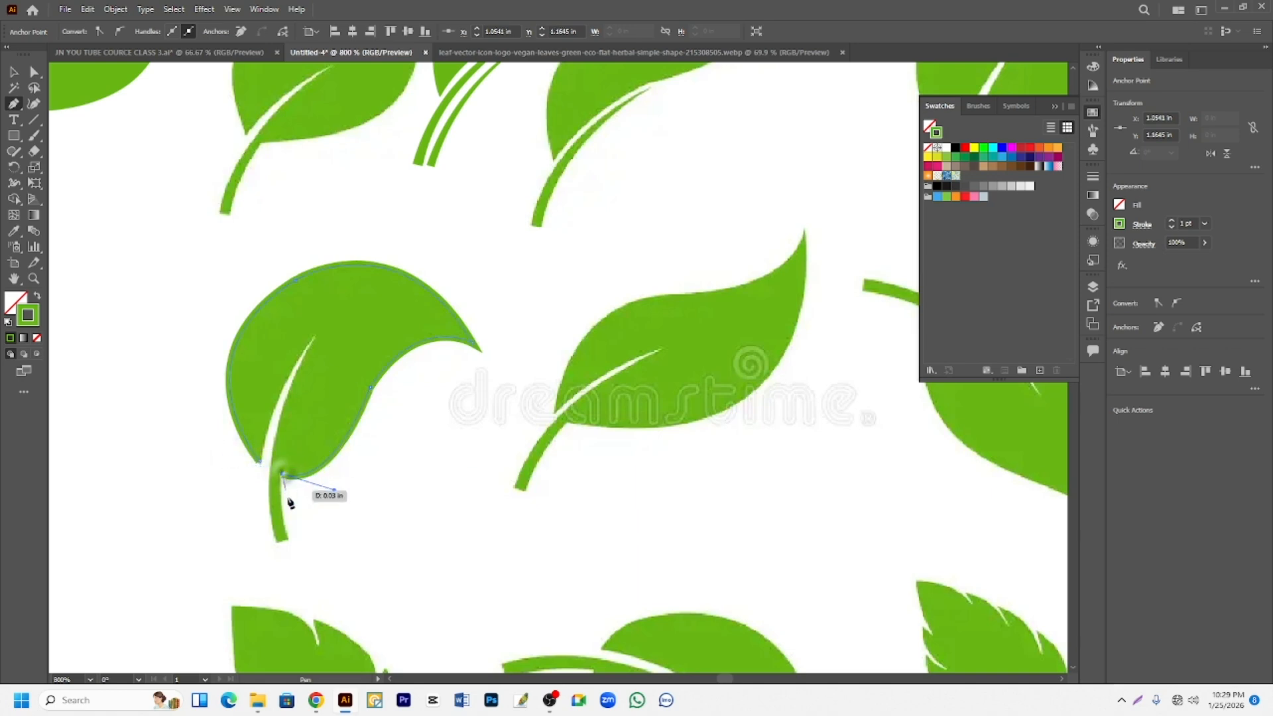
- Trace around the stem and up the midrib slit to its tip, and close the outline at the leaf's base
{"action": "left_click_drag", "start_coordinate": [289, 540], "coordinate": [300, 567]}
{"action": "left_click", "coordinate": [292, 544]}
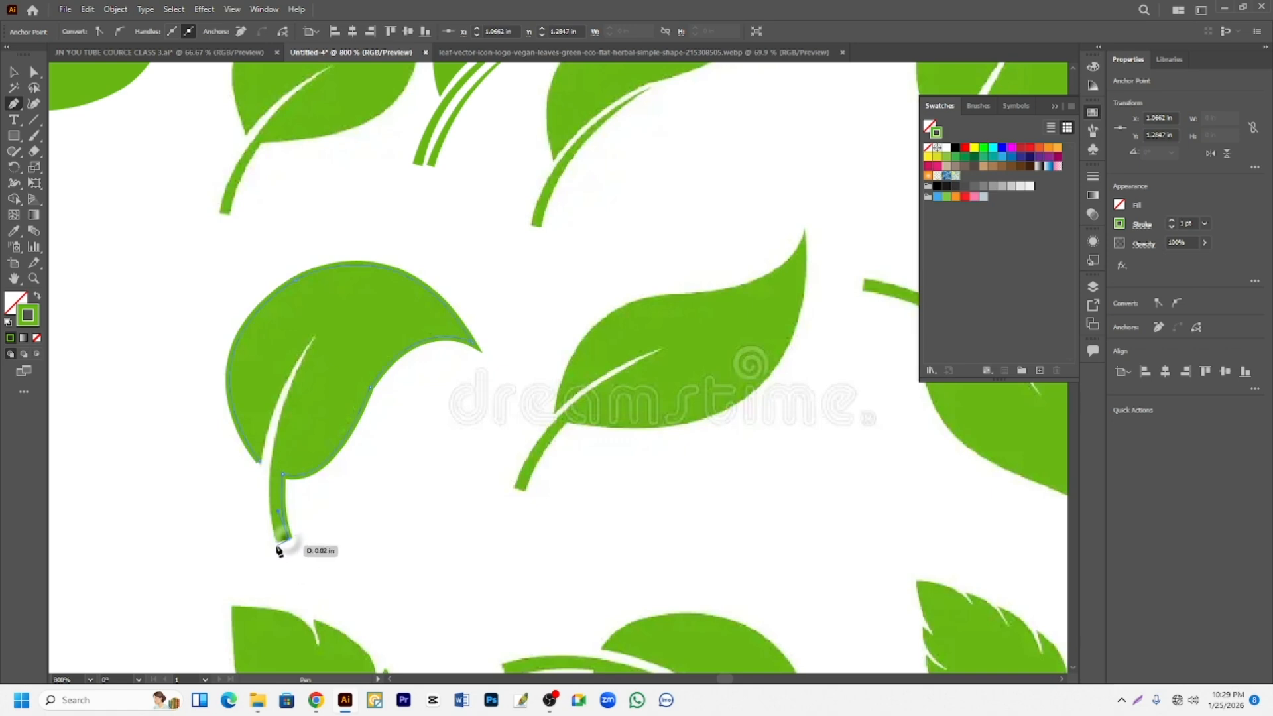
{"action": "left_click", "coordinate": [273, 539]}
{"action": "left_click_drag", "start_coordinate": [360, 301], "coordinate": [378, 246]}
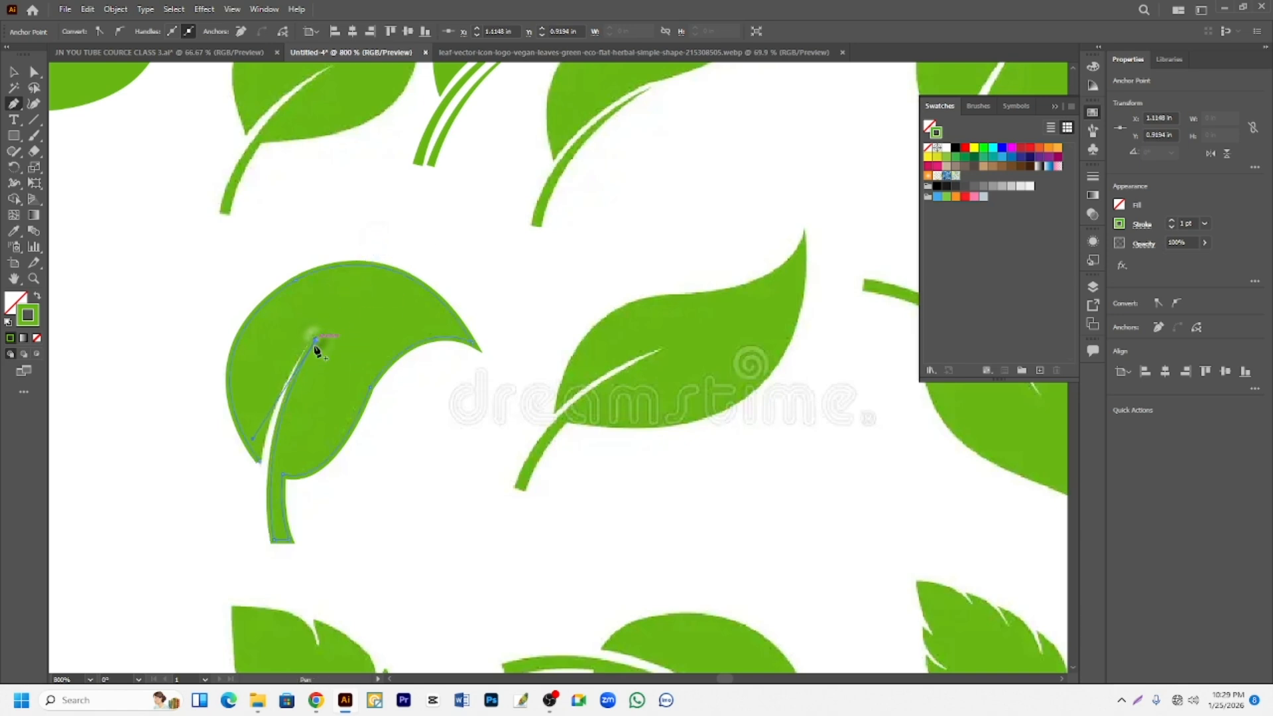
{"action": "left_click", "coordinate": [316, 340]}
{"action": "left_click", "coordinate": [261, 462]}
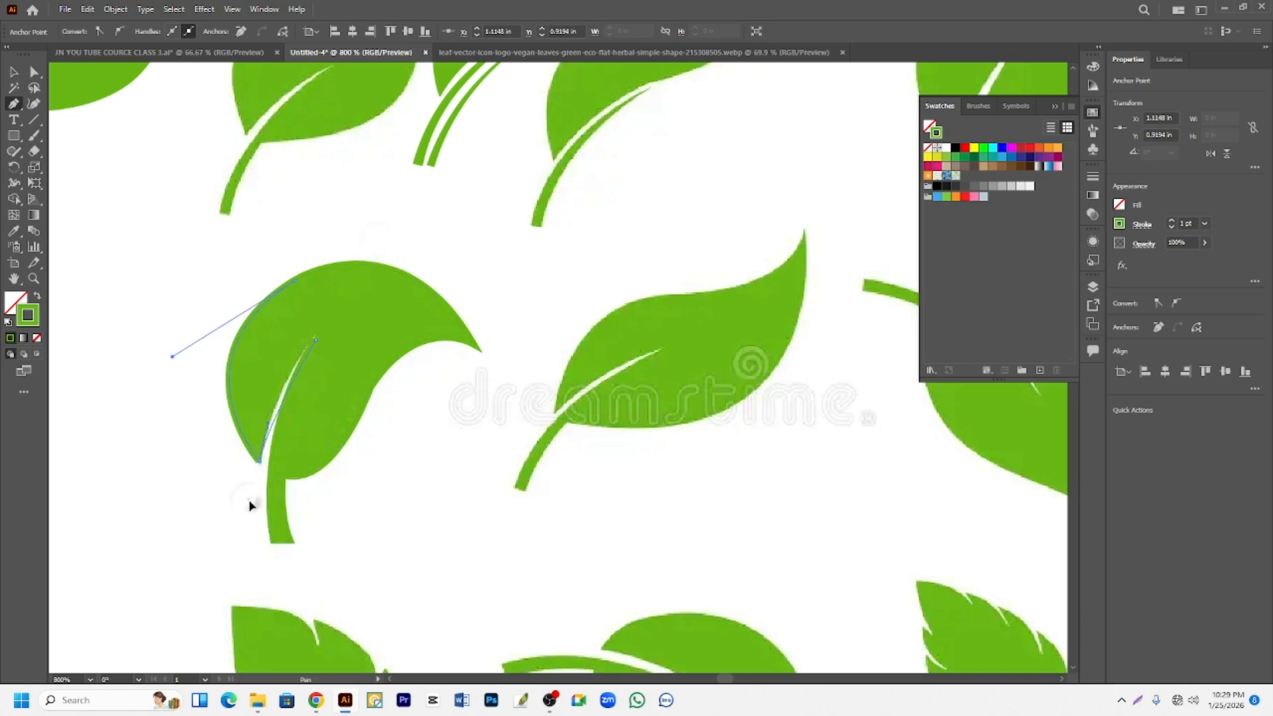
{"action": "mouse_move", "coordinate": [219, 576]}
{"action": "left_mouse_down"}
{"action": "mouse_move", "coordinate": [235, 583]}
{"action": "mouse_move", "coordinate": [230, 569]}
{"action": "left_mouse_up"}
- Swap the curled leaf's green stroke to the fill and move the shape up and left off the reference
{"action": "left_click", "coordinate": [38, 298]}
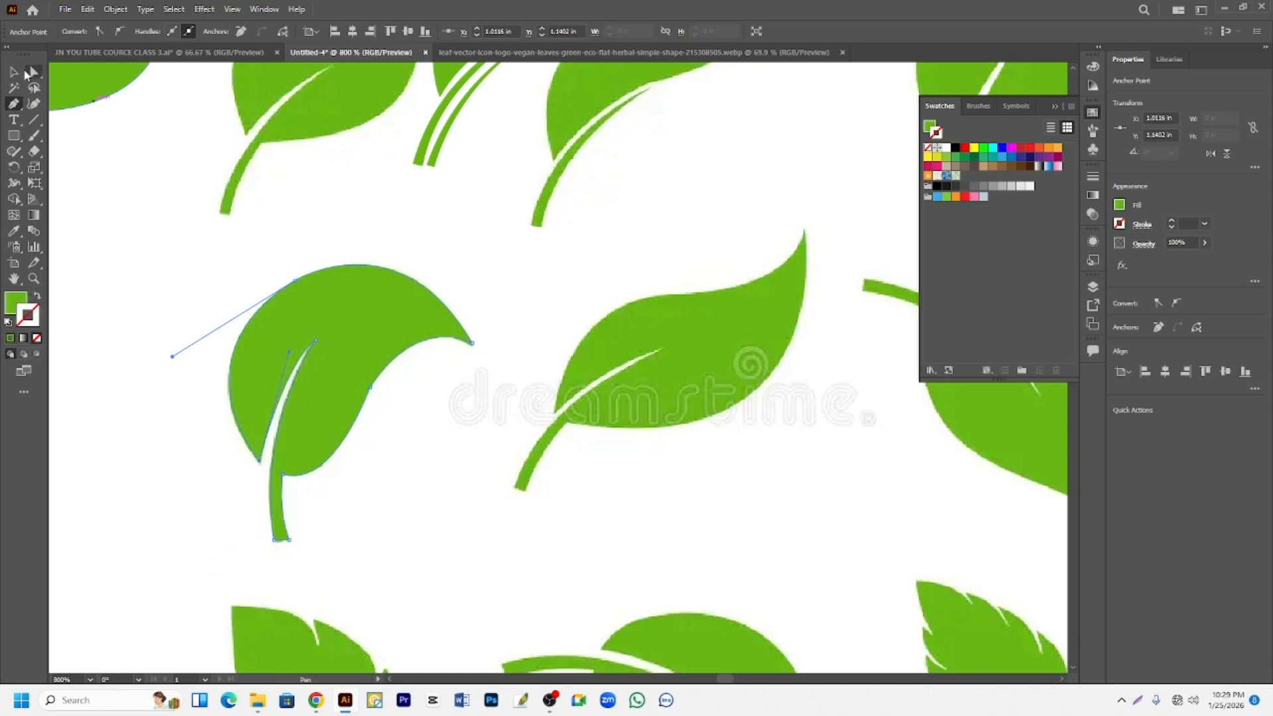
{"action": "left_click", "coordinate": [14, 72]}
{"action": "left_click_drag", "start_coordinate": [329, 316], "coordinate": [160, 258]}
- Start a straight-segment Pen path on the lobed leaf from the stem's end through the lower notches to the upper-left lobe tip
{"action": "scroll", "coordinate": [327, 463], "scroll_direction": "down", "scroll_amount": 4}
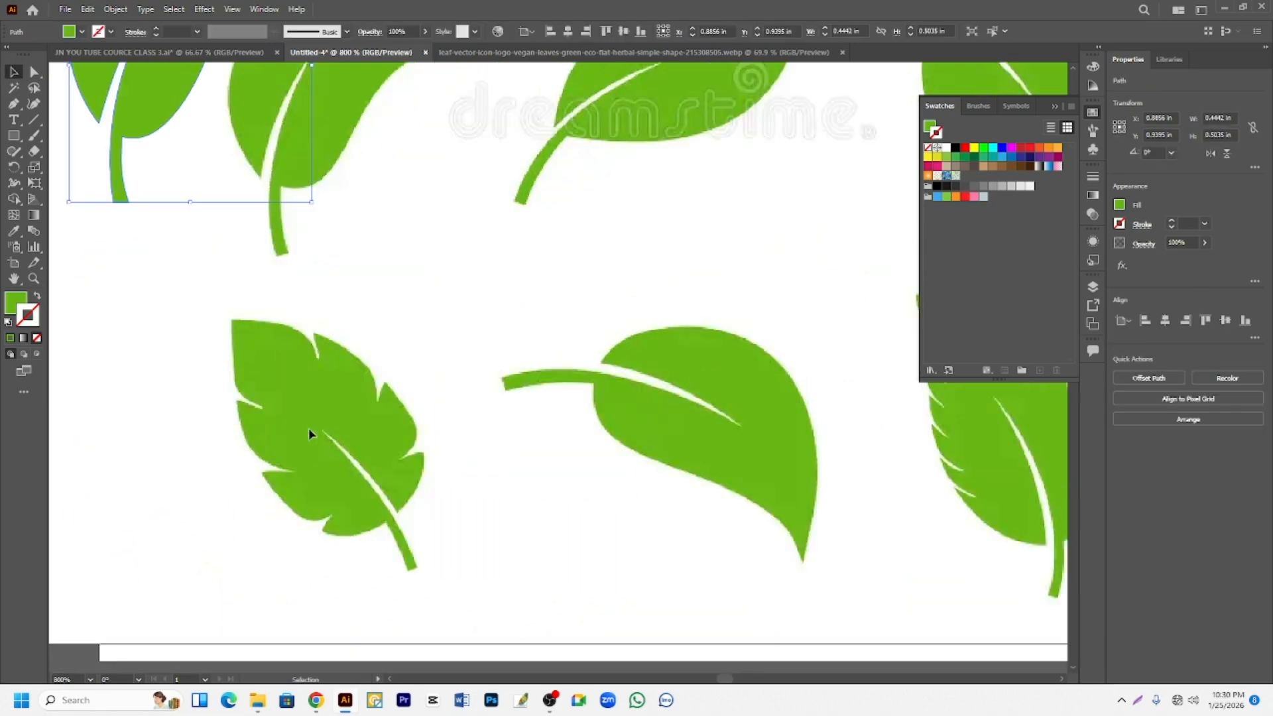
{"action": "scroll", "coordinate": [308, 427], "scroll_direction": "up", "scroll_amount": 2}
{"action": "scroll", "coordinate": [300, 430], "scroll_direction": "down", "scroll_amount": 1}
{"action": "scroll", "coordinate": [304, 426], "scroll_direction": "down", "scroll_amount": 1}
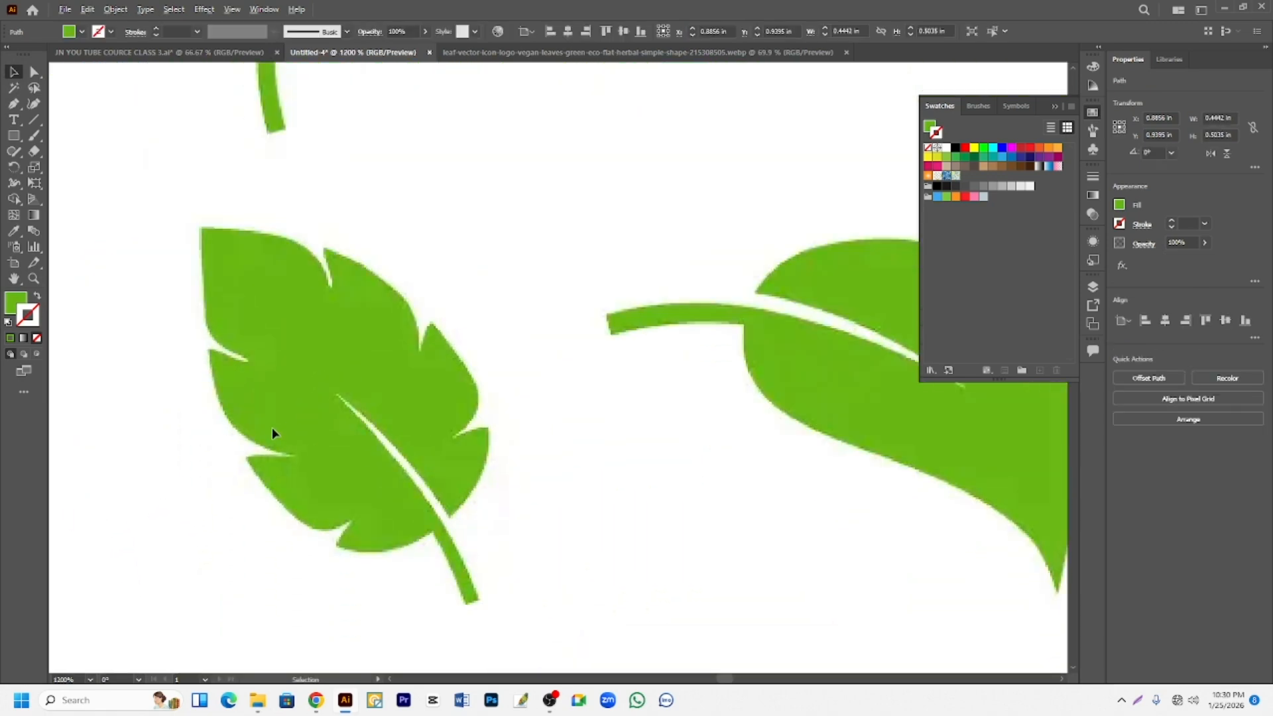
{"action": "scroll", "coordinate": [221, 412], "scroll_direction": "up", "scroll_amount": 1}
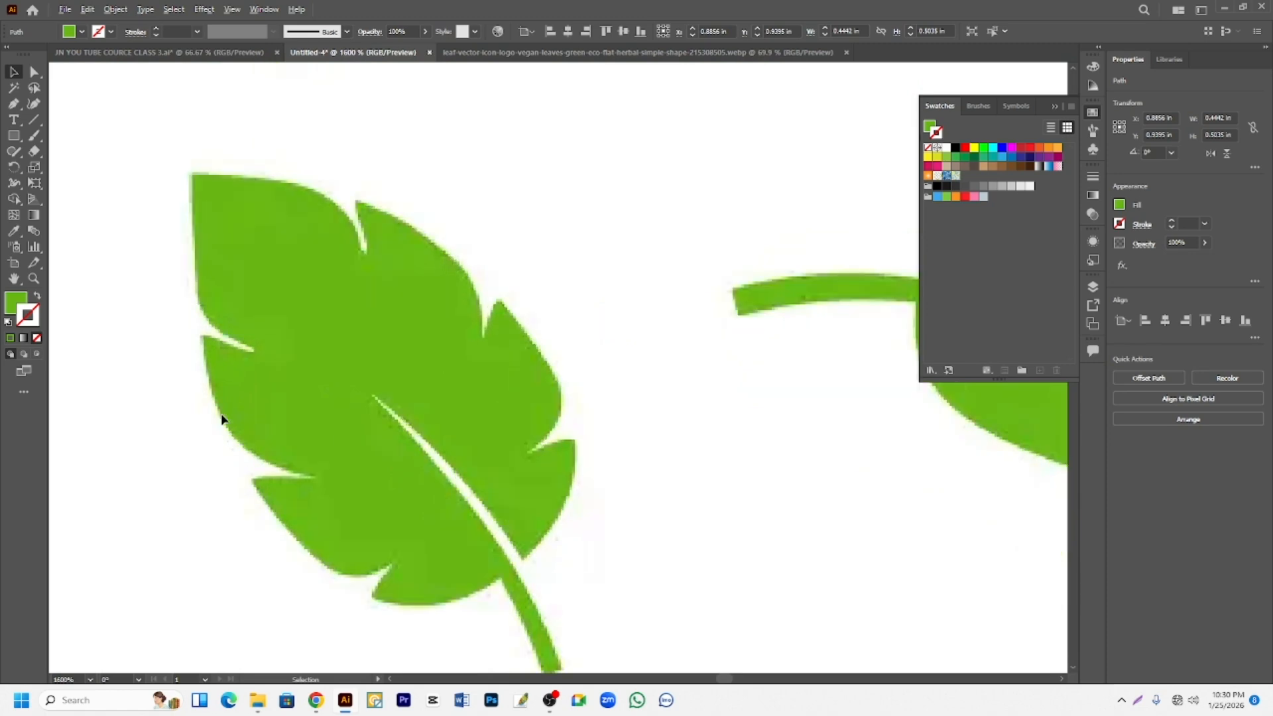
{"action": "scroll", "coordinate": [222, 412], "scroll_direction": "down", "scroll_amount": 1}
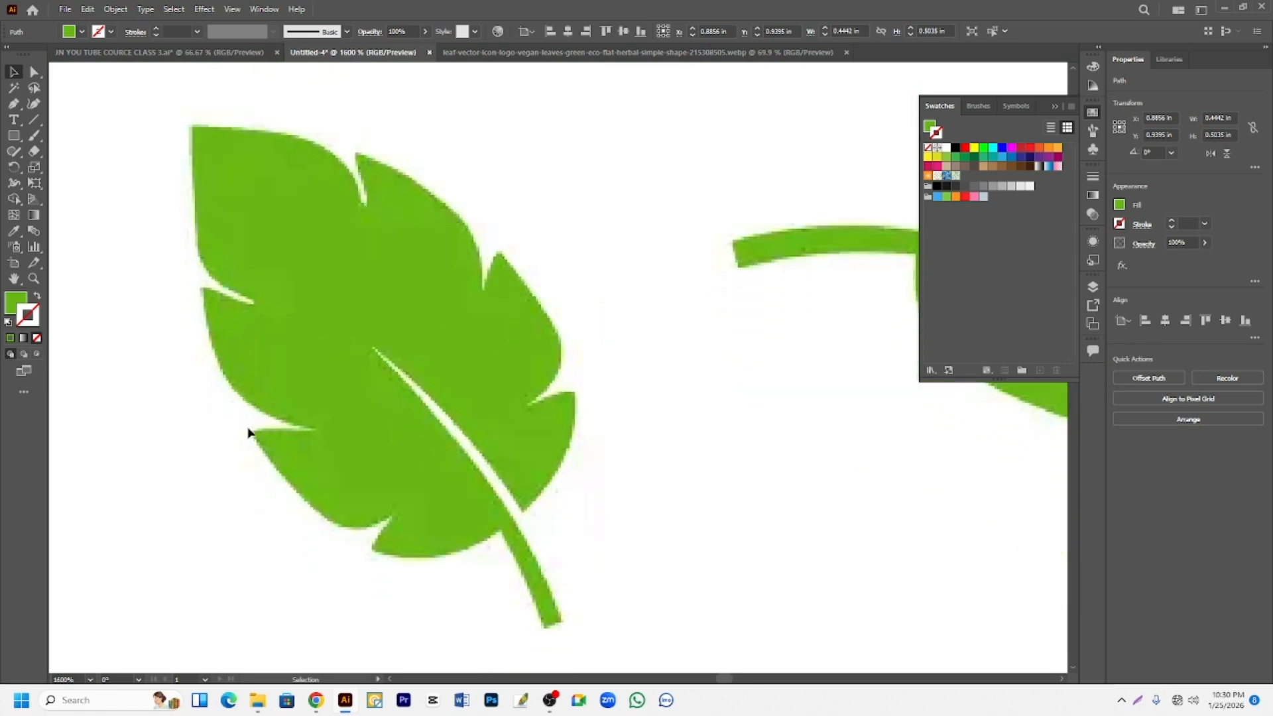
{"action": "left_click", "coordinate": [16, 104]}
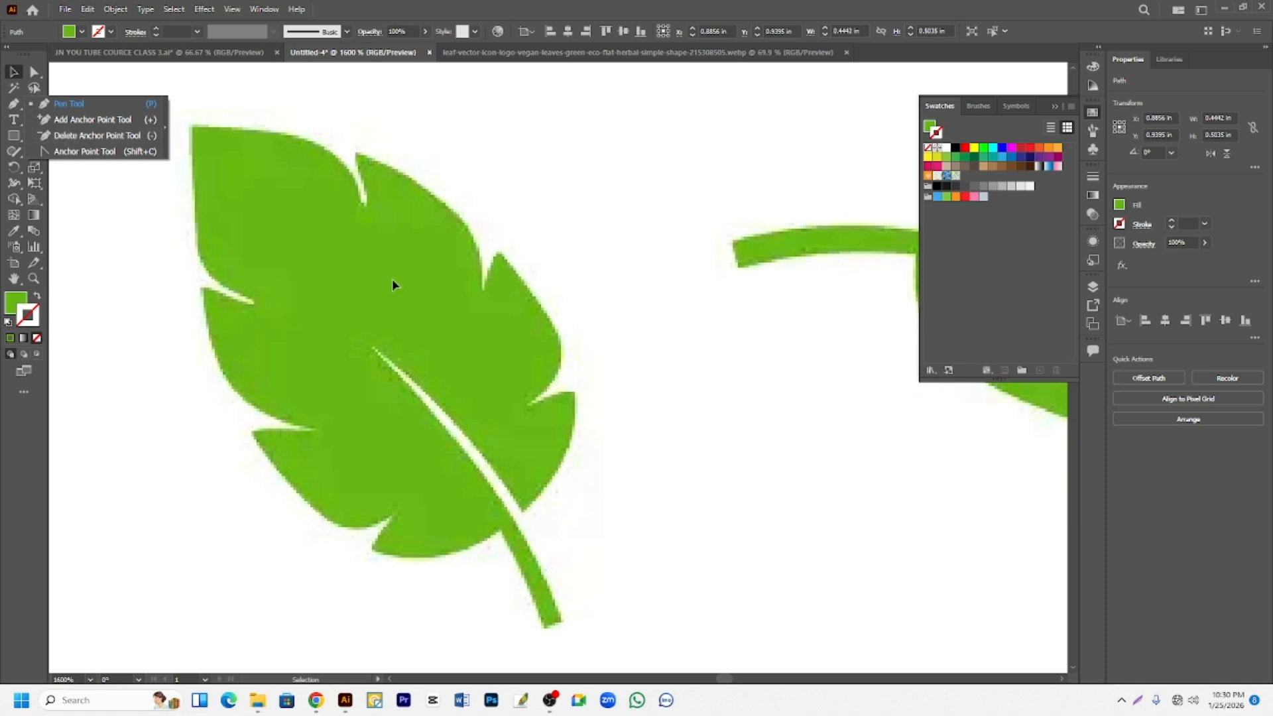
{"action": "left_click", "coordinate": [179, 215]}
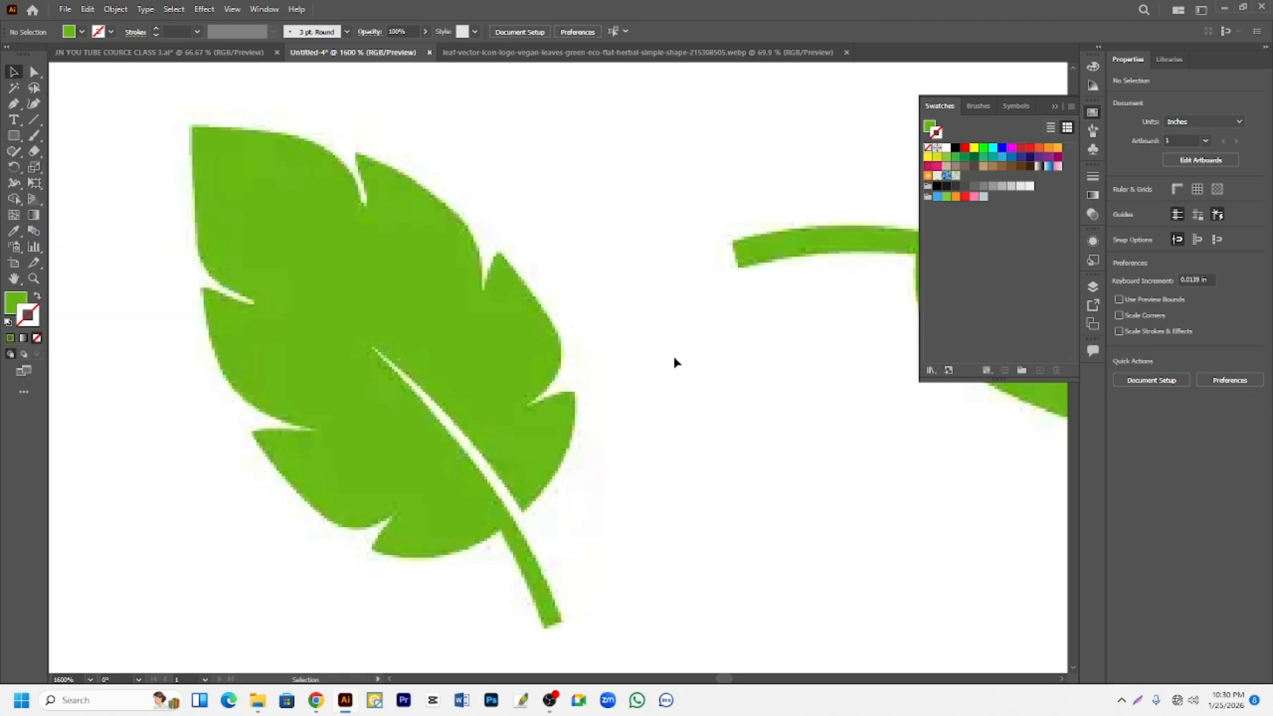
{"action": "left_click", "coordinate": [13, 103]}
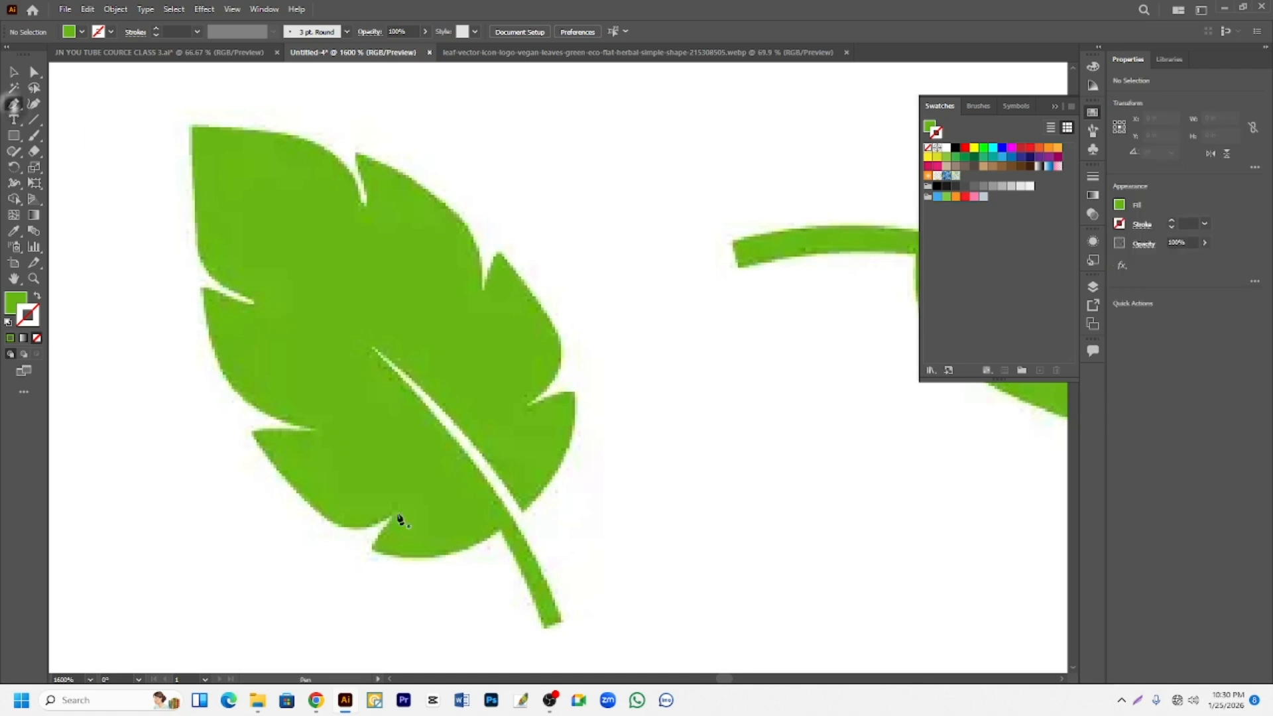
{"action": "left_click", "coordinate": [546, 626]}
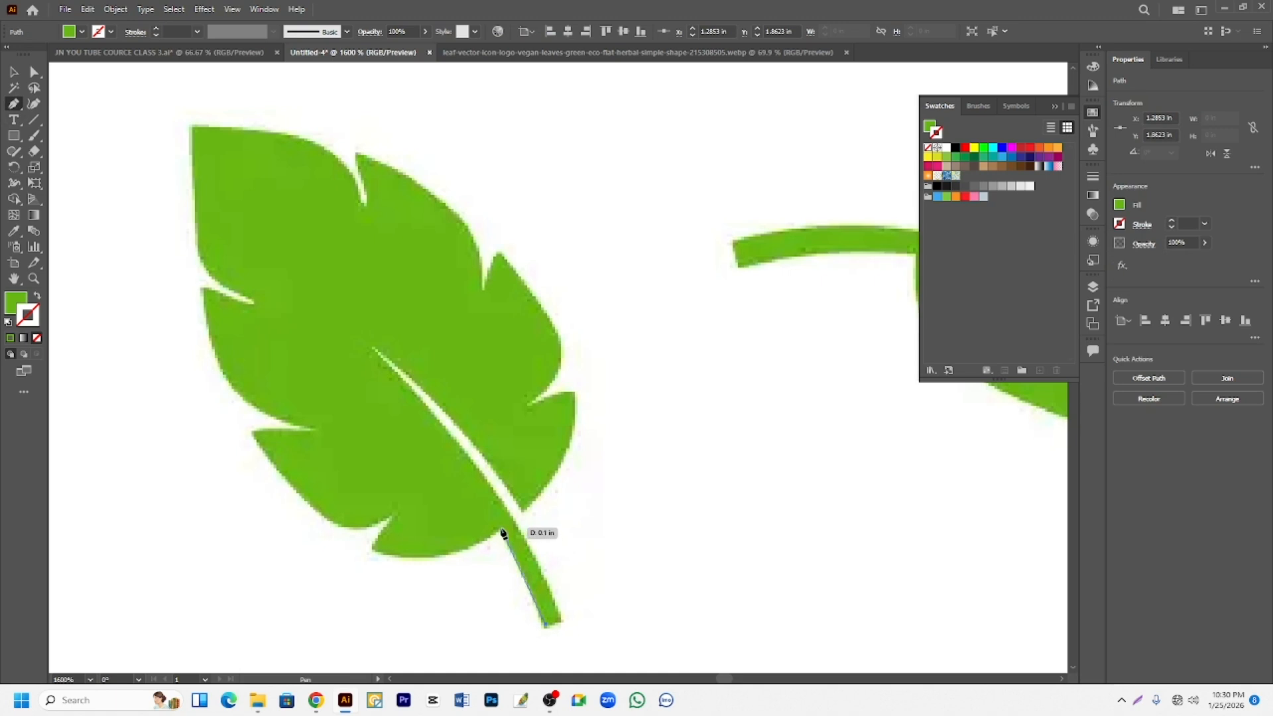
{"action": "left_click_drag", "start_coordinate": [502, 529], "coordinate": [373, 568]}
{"action": "left_click", "coordinate": [372, 549]}
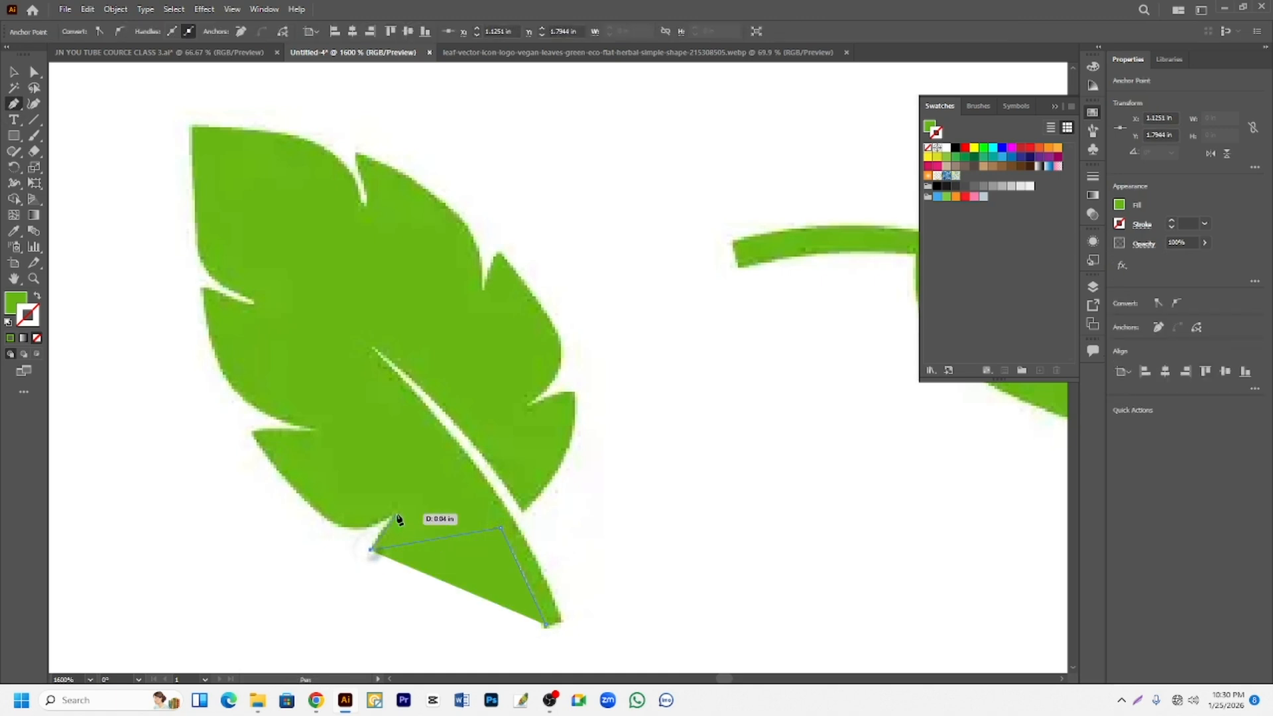
{"action": "left_click", "coordinate": [396, 513]}
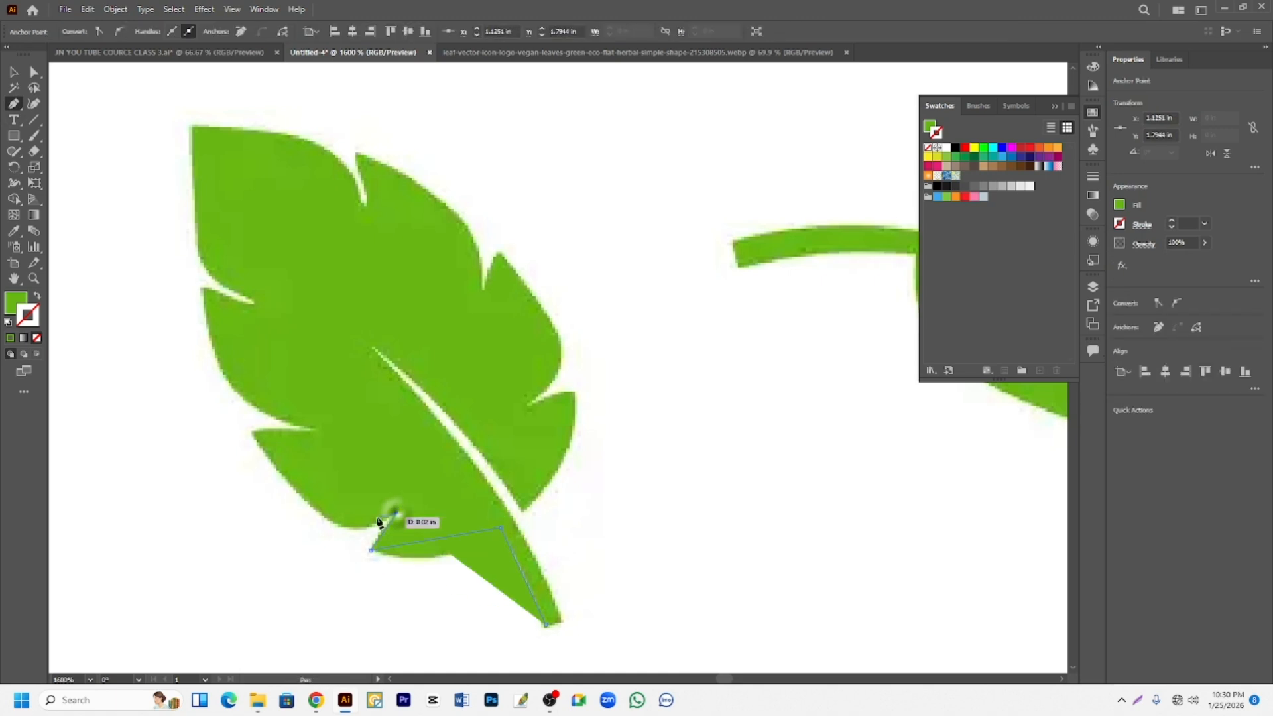
{"action": "left_click", "coordinate": [313, 427]}
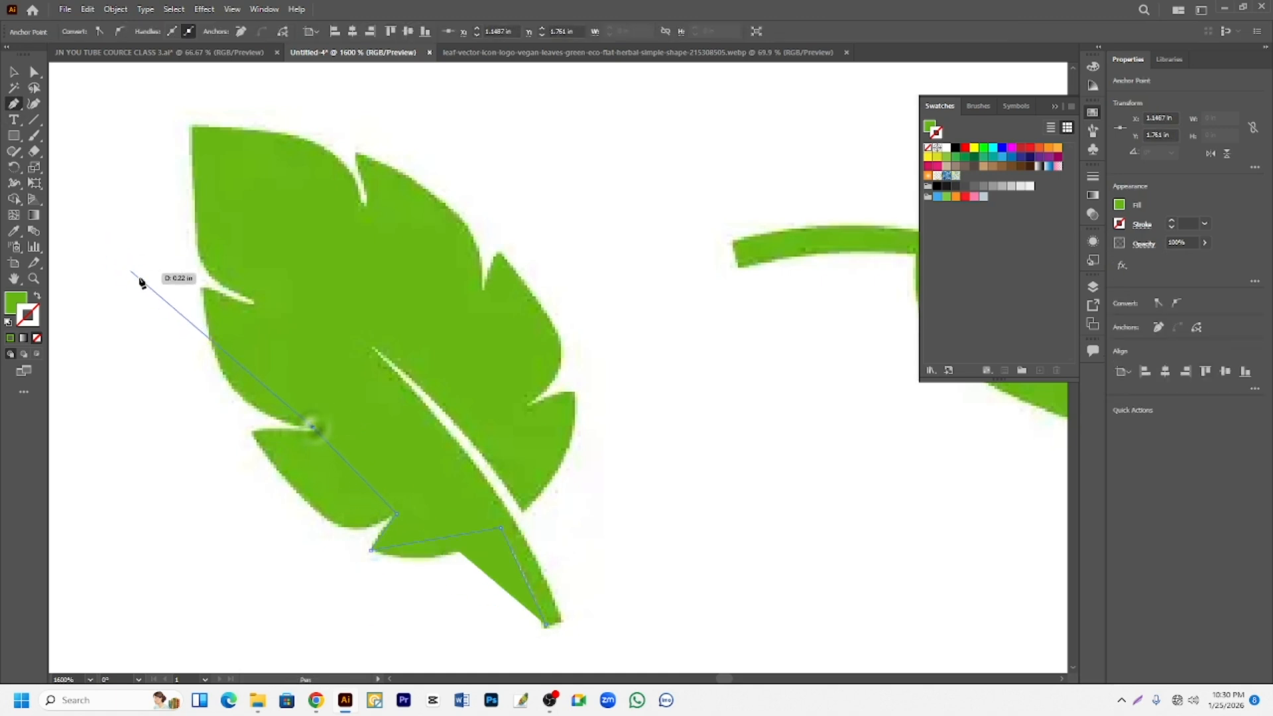
{"action": "left_click", "coordinate": [201, 289]}
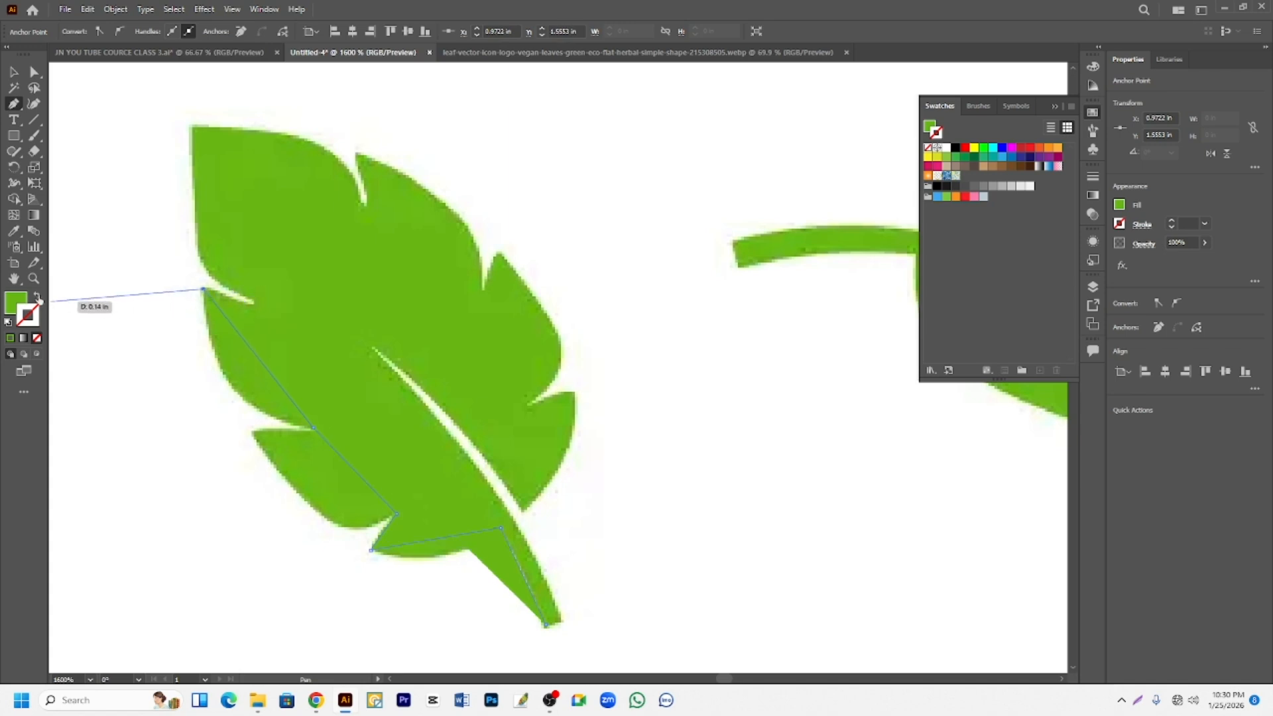
- Swap the path's green fill to the stroke and extend it around the lobed leaf's top tip to the first notch on the right edge
{"action": "left_click", "coordinate": [37, 297]}
{"action": "left_click", "coordinate": [254, 303]}
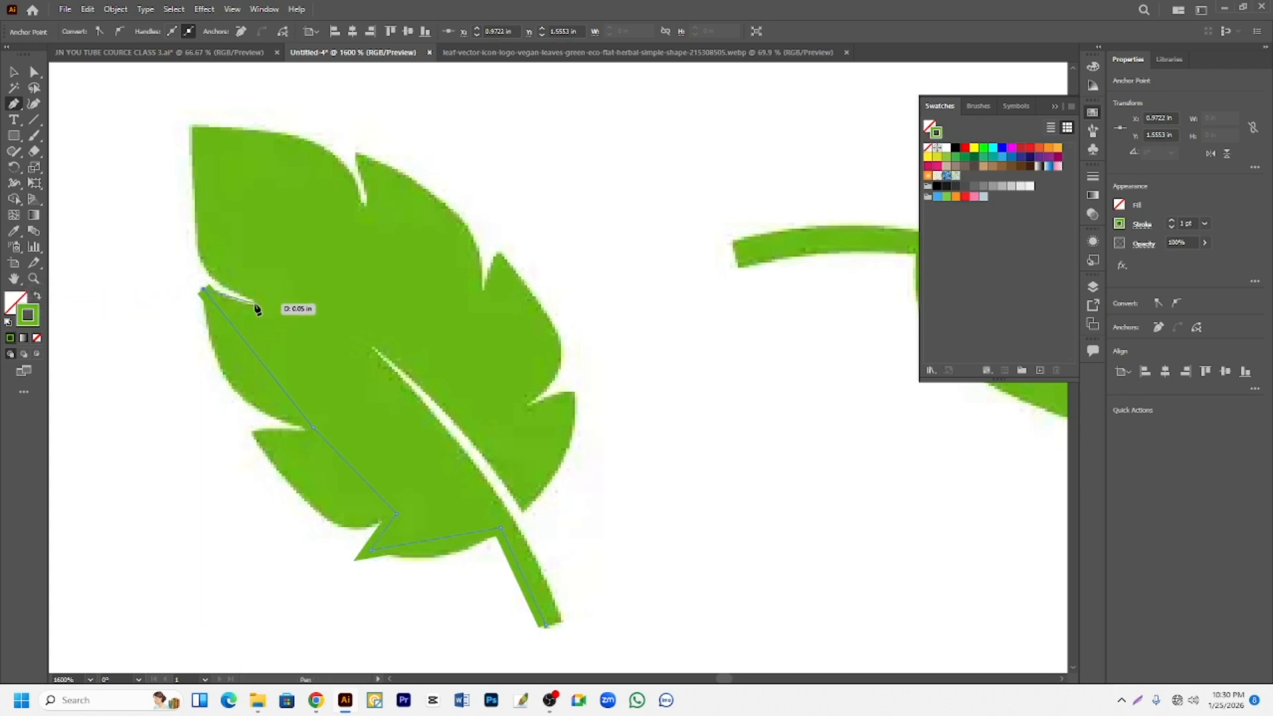
{"action": "left_click", "coordinate": [192, 126]}
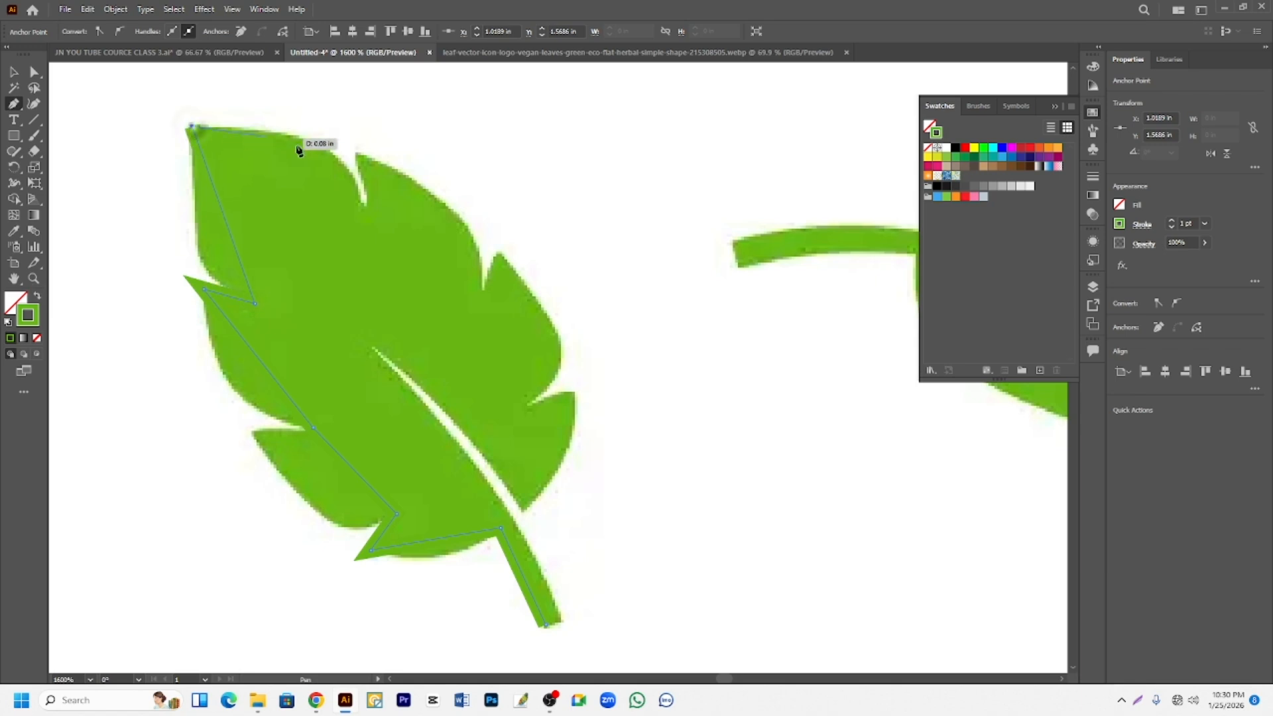
{"action": "left_click", "coordinate": [364, 203]}
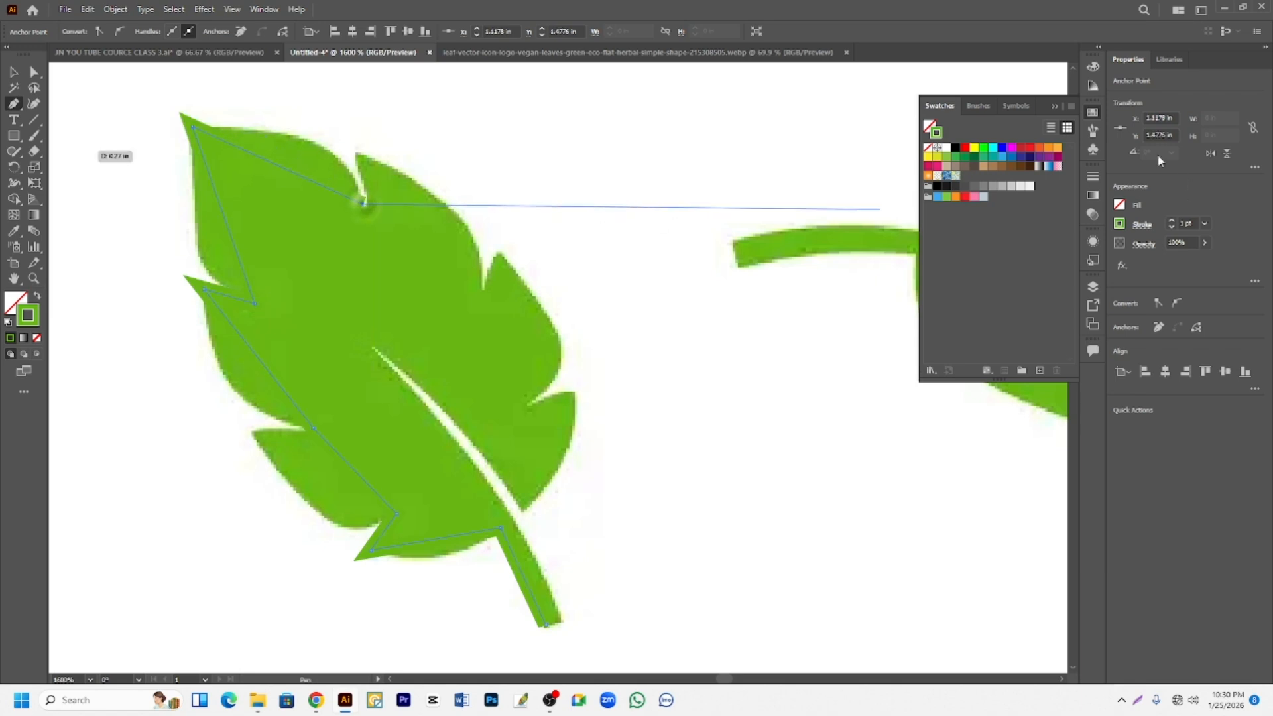
- Set the path's stroke to black and extend it through the lobed leaf's right-edge tips and notches to the midrib slit's lower end
{"action": "left_click", "coordinate": [956, 147]}
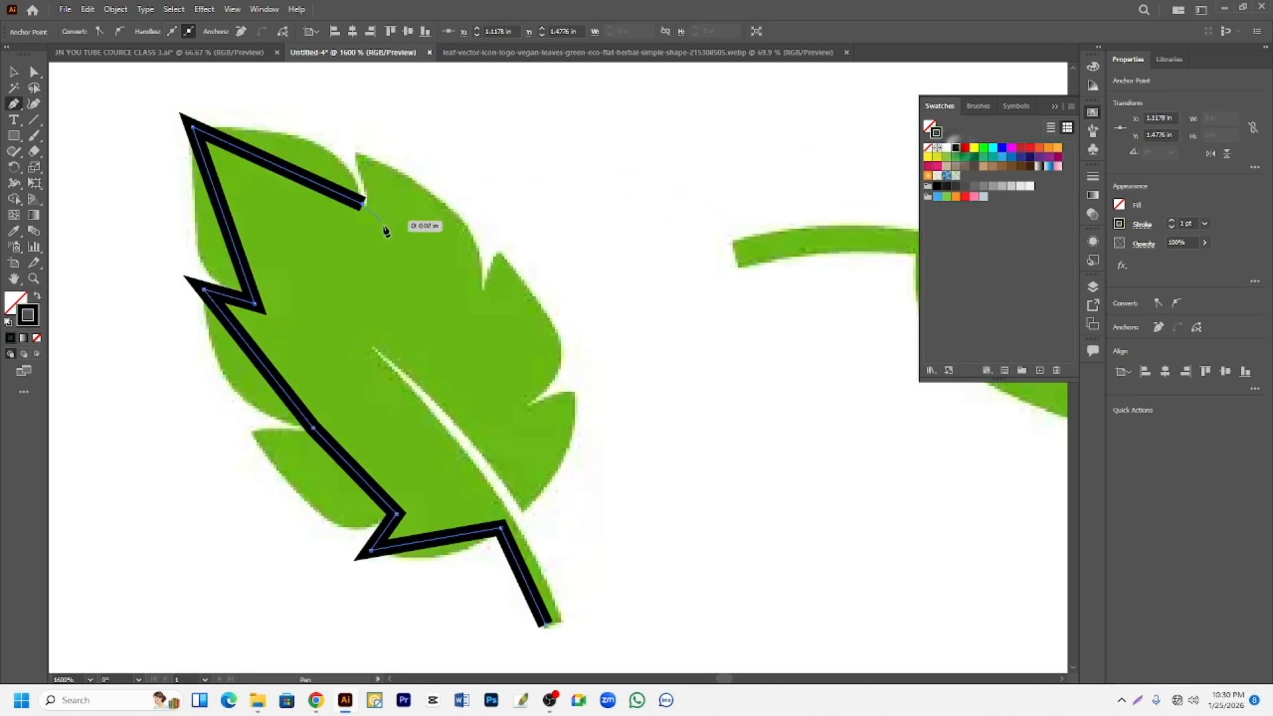
{"action": "left_click", "coordinate": [355, 156]}
{"action": "left_click", "coordinate": [479, 284]}
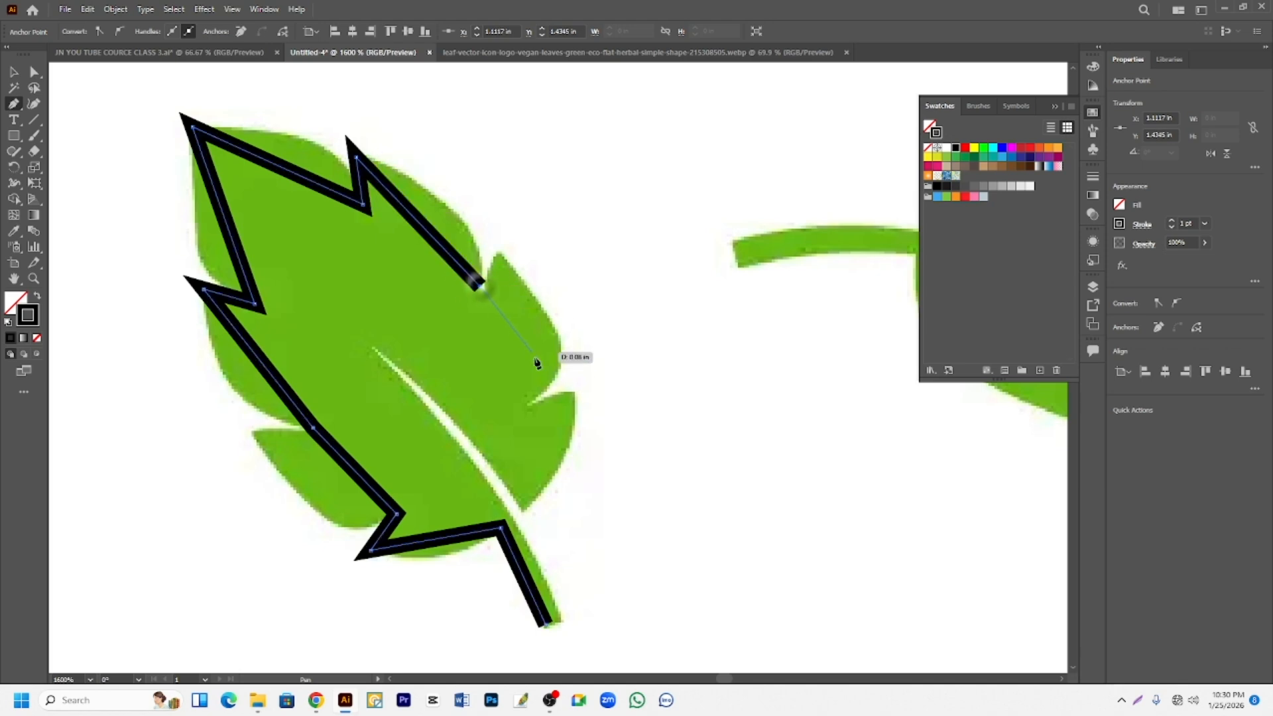
{"action": "left_click", "coordinate": [502, 257]}
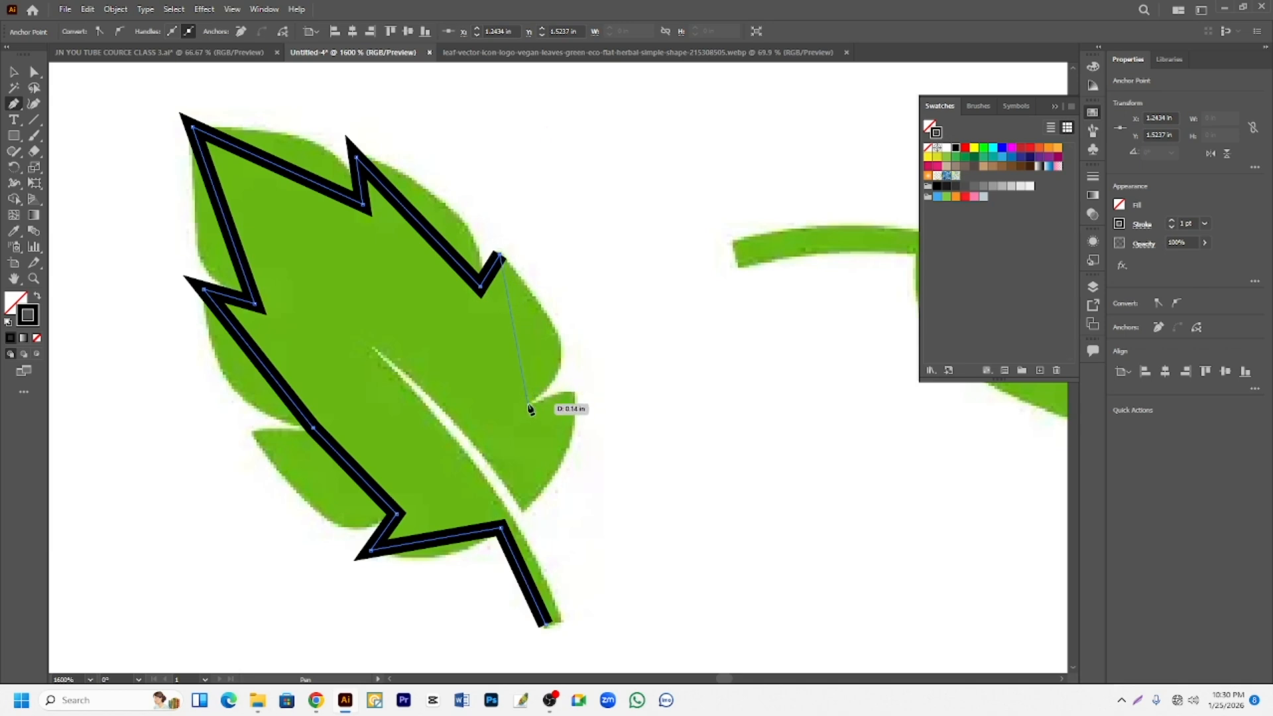
{"action": "left_click", "coordinate": [529, 402]}
{"action": "left_click", "coordinate": [527, 511]}
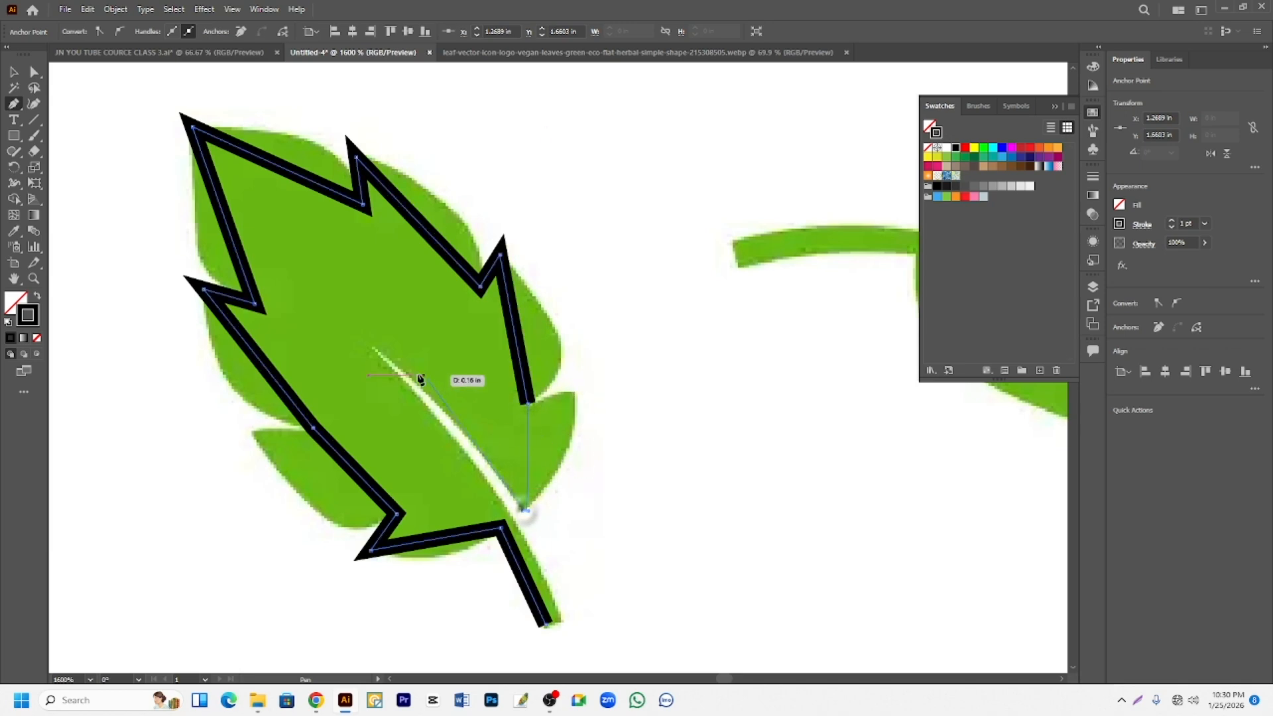
- Run the path up to the slit's tip and back down to the stem's end, closing the leaf outline
{"action": "left_click", "coordinate": [374, 348]}
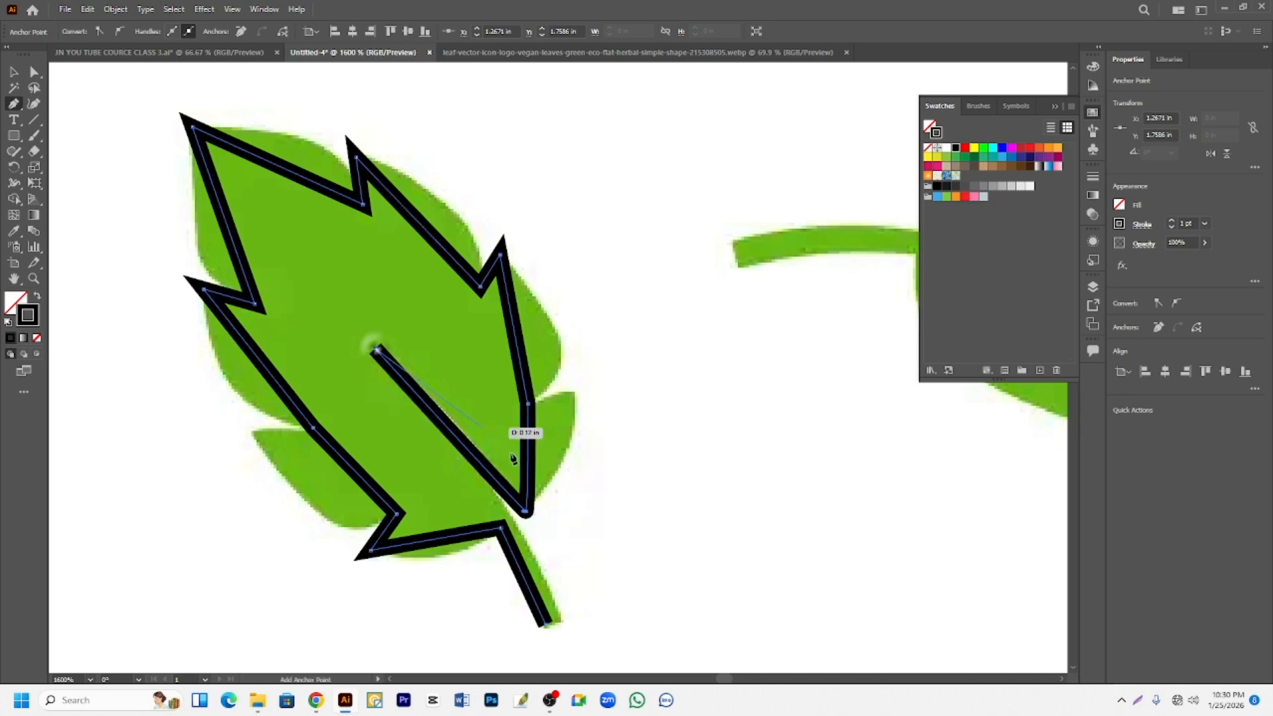
{"action": "left_click", "coordinate": [556, 618]}
{"action": "left_click", "coordinate": [545, 624]}
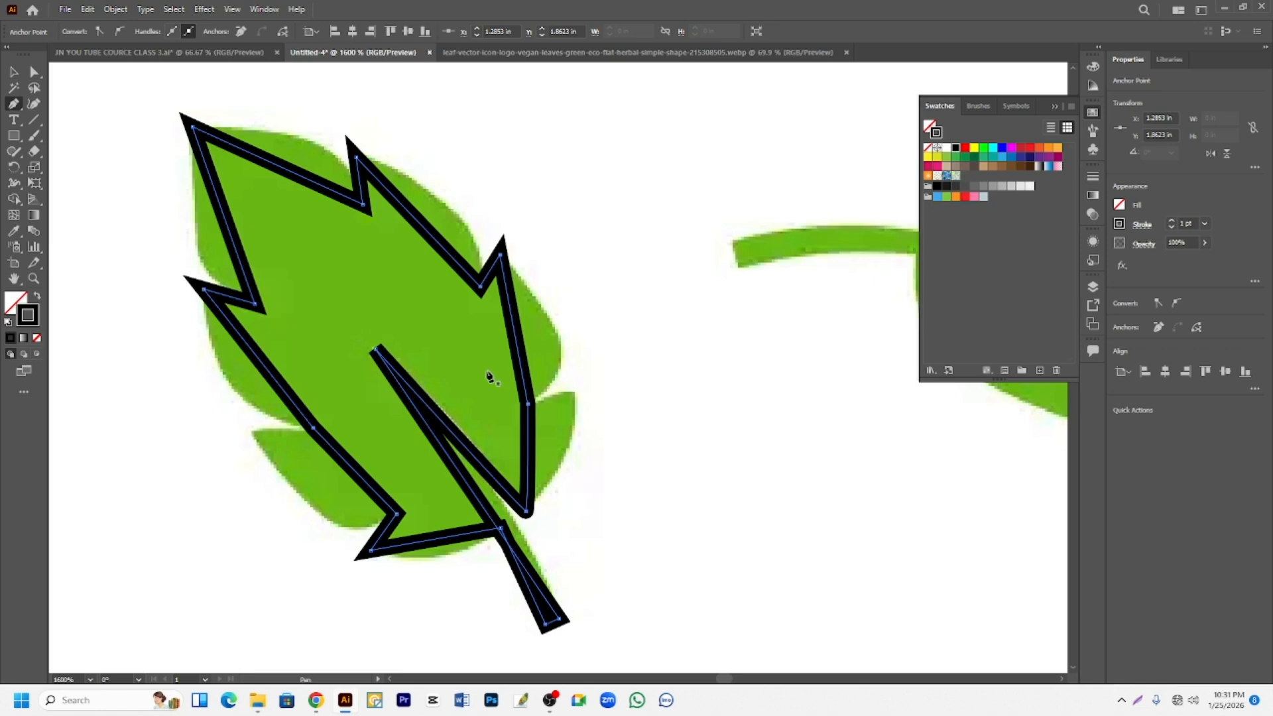
{"action": "scroll", "coordinate": [484, 390], "scroll_direction": "up", "scroll_amount": 1}
{"action": "scroll", "coordinate": [484, 378], "scroll_direction": "down", "scroll_amount": 2}
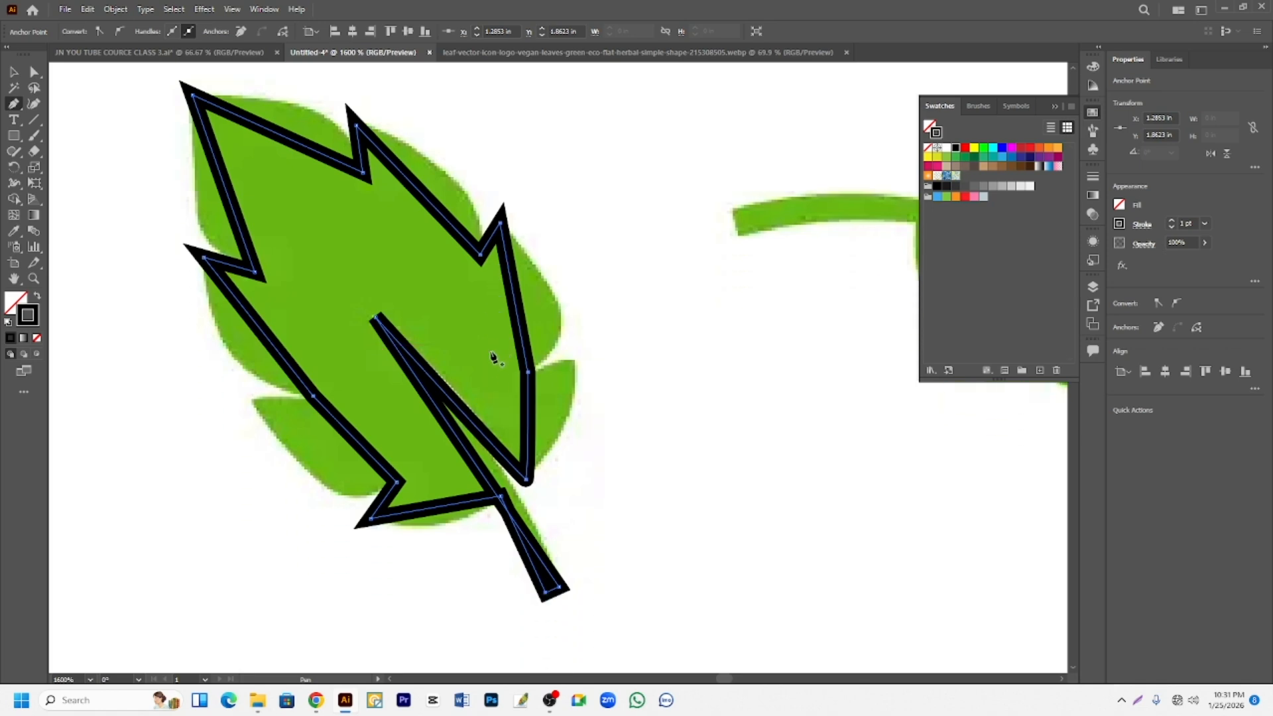
{"action": "scroll", "coordinate": [493, 358], "scroll_direction": "up", "scroll_amount": 1}
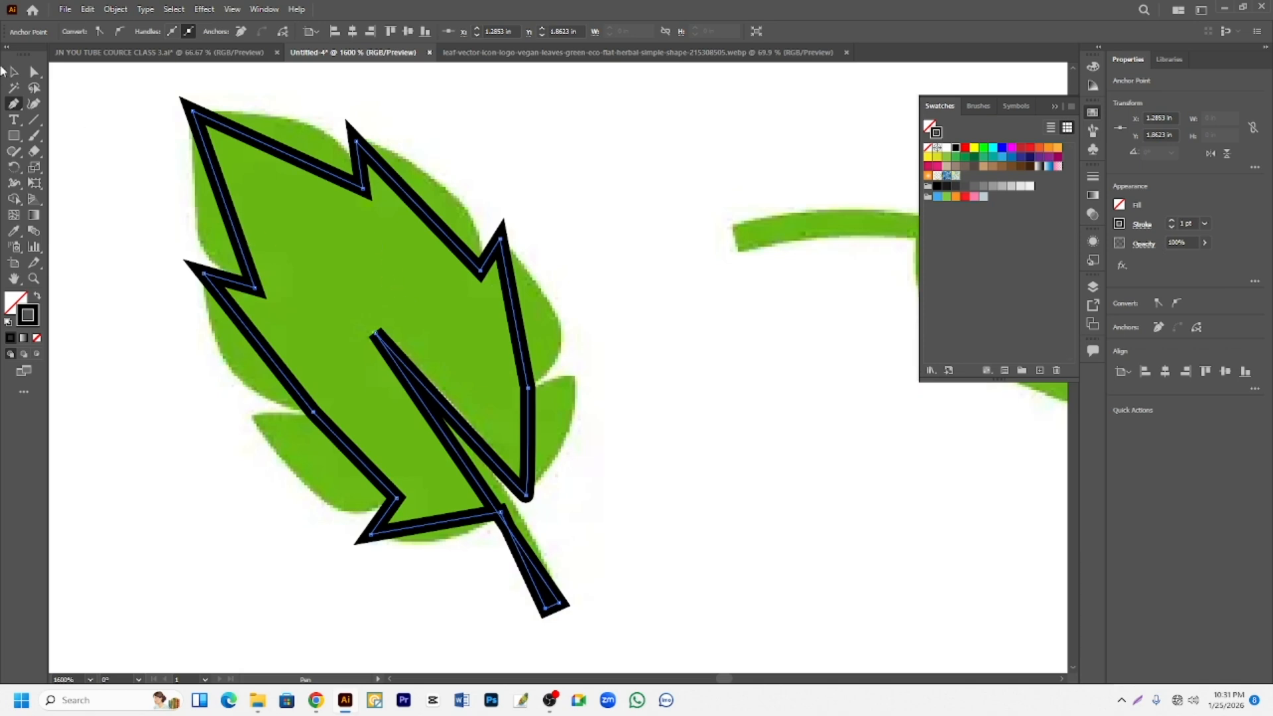
- Switch to the Anchor Point tool and thin the leaf outline's stroke to 0.25 pt
{"action": "right_click", "coordinate": [14, 104]}
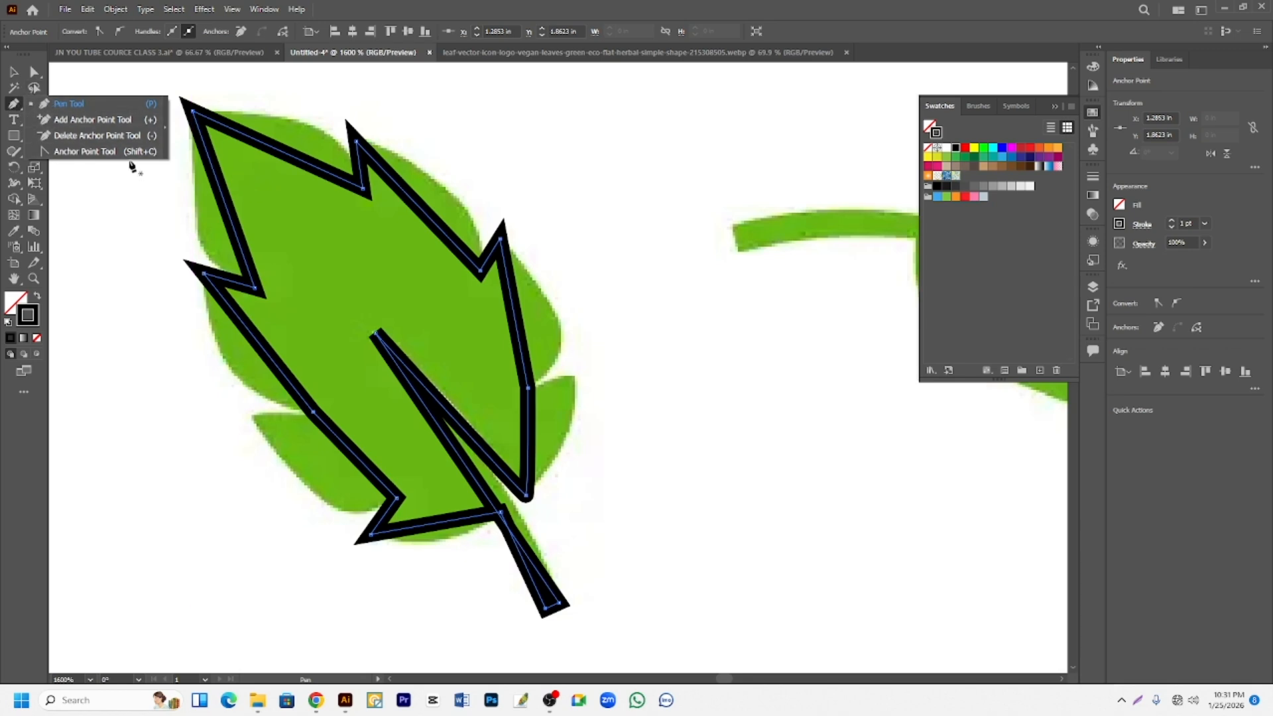
{"action": "left_click", "coordinate": [74, 152]}
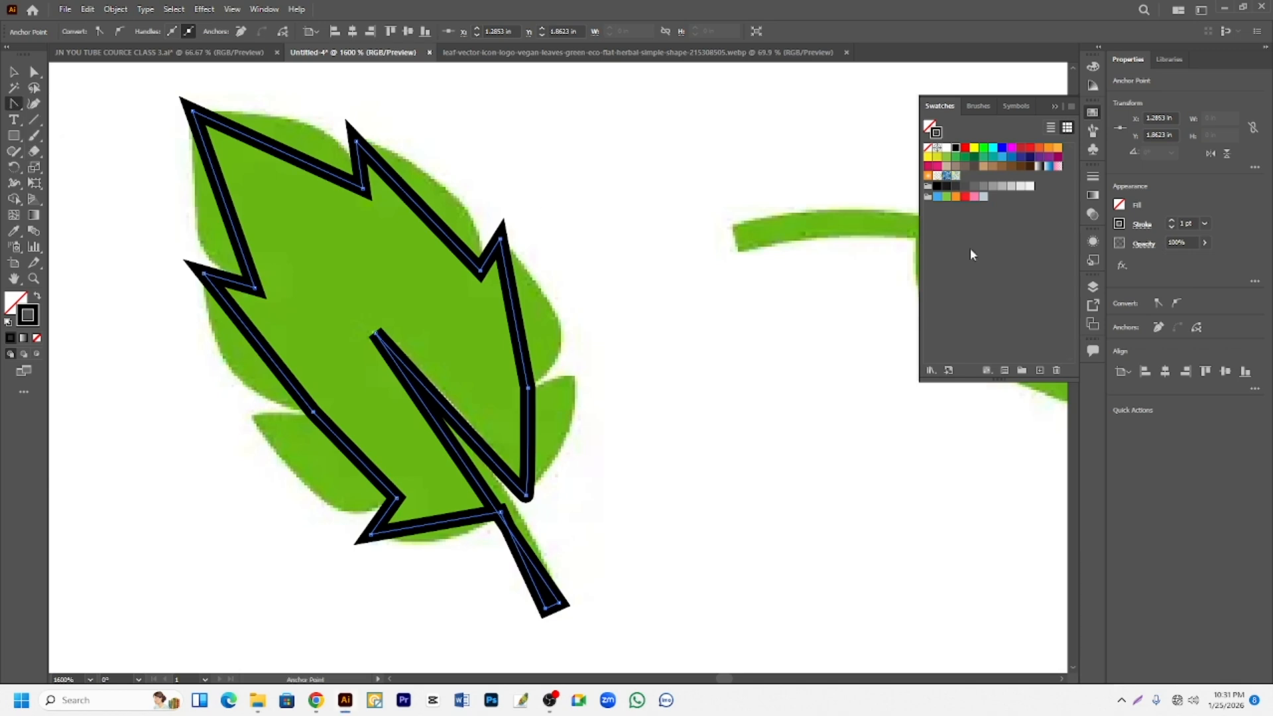
{"action": "left_click", "coordinate": [1170, 228]}
{"action": "left_click", "coordinate": [1170, 228]}
{"action": "left_click", "coordinate": [1170, 228]}
{"action": "left_click", "coordinate": [1170, 228]}
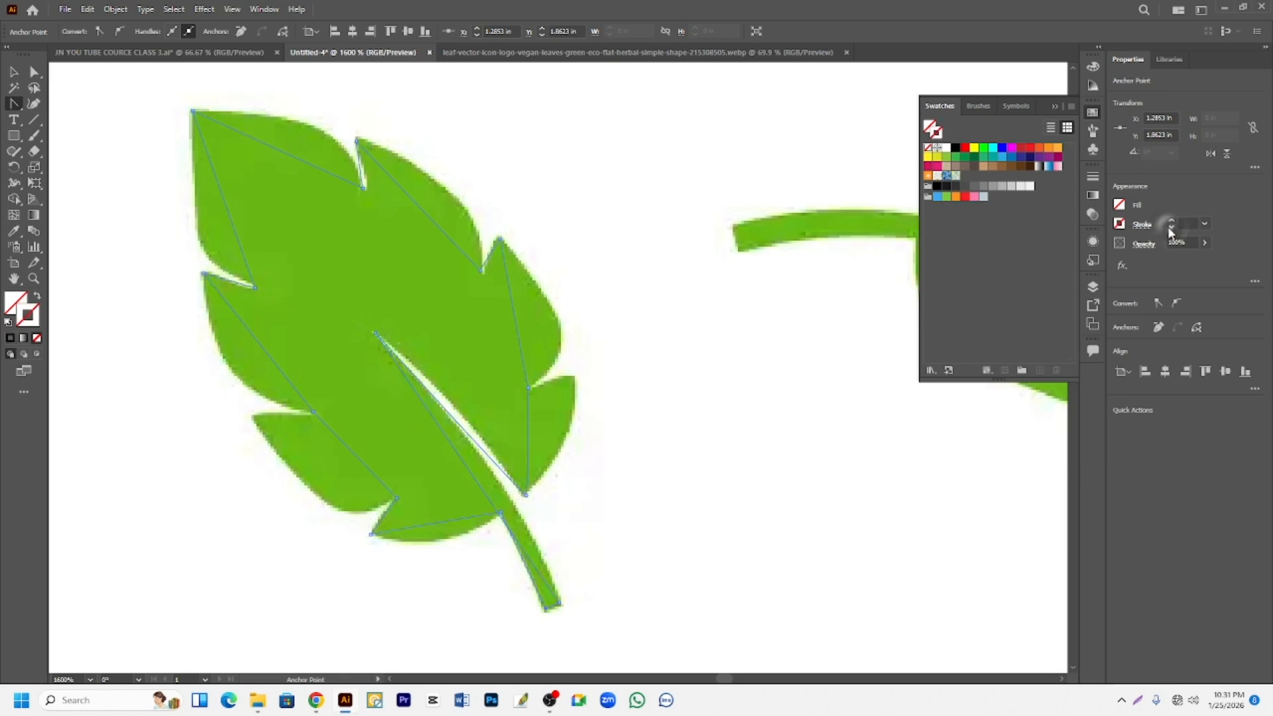
{"action": "left_click", "coordinate": [1170, 222]}
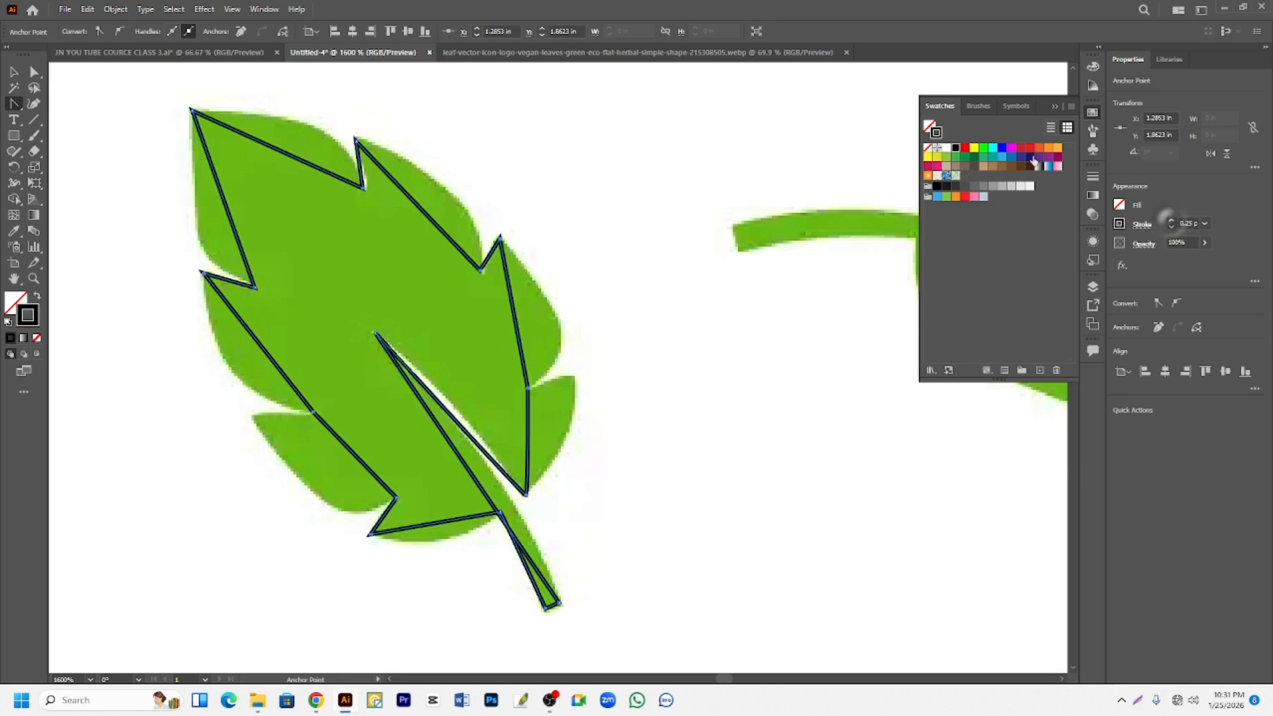
- Bend the straight segments around the leaf's top lobe, upper-left notch and middle-left lobe to follow the reference edge
{"action": "scroll", "coordinate": [155, 209], "scroll_direction": "up", "scroll_amount": 2}
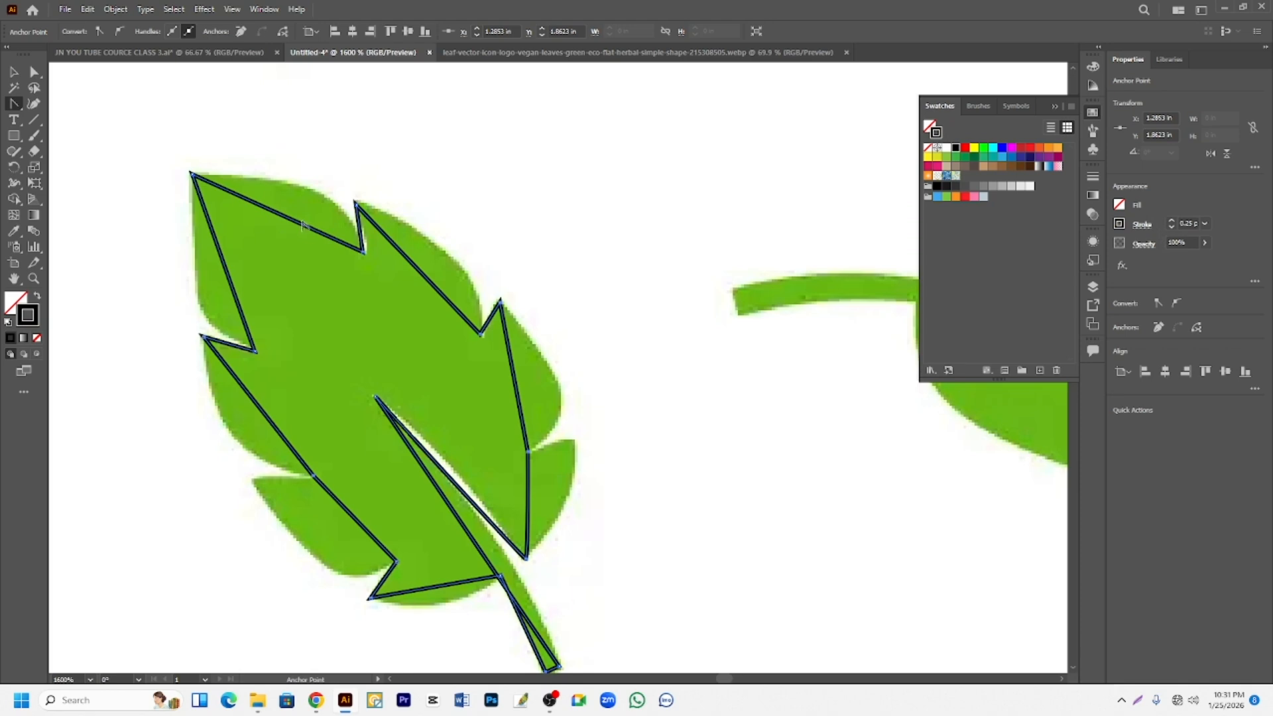
{"action": "left_click_drag", "start_coordinate": [294, 223], "coordinate": [311, 197]}
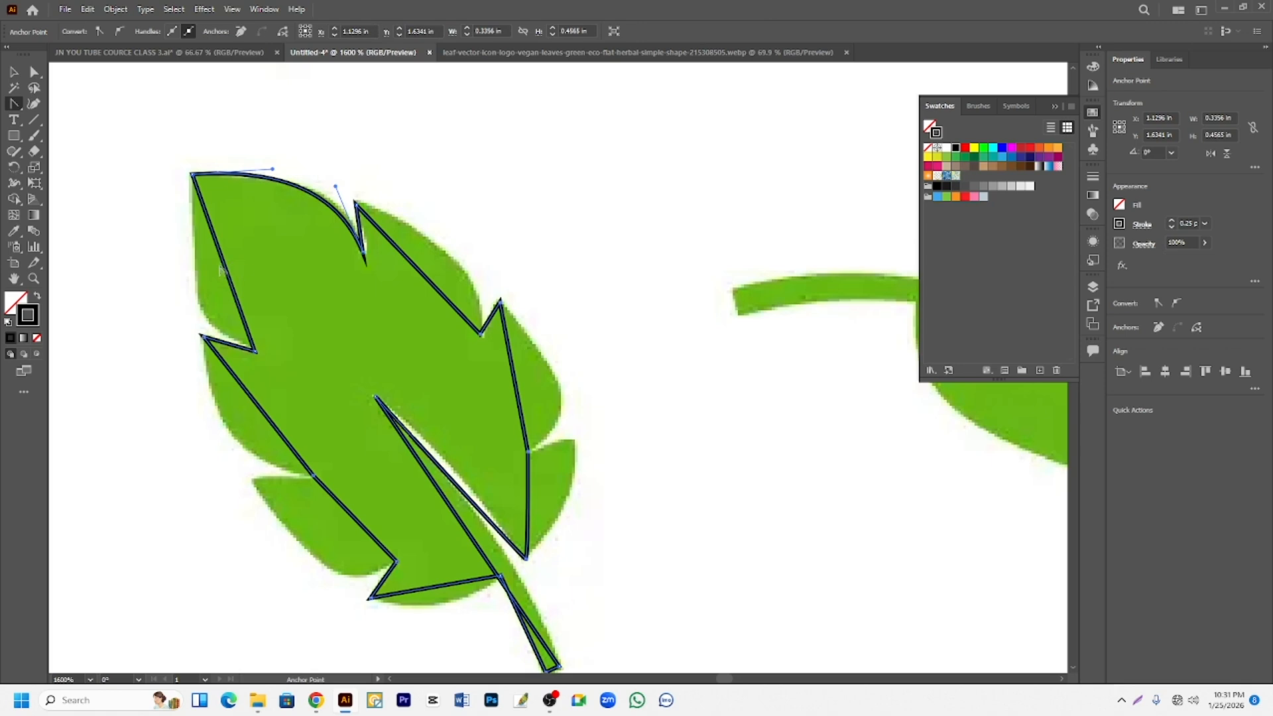
{"action": "left_click_drag", "start_coordinate": [228, 264], "coordinate": [174, 326]}
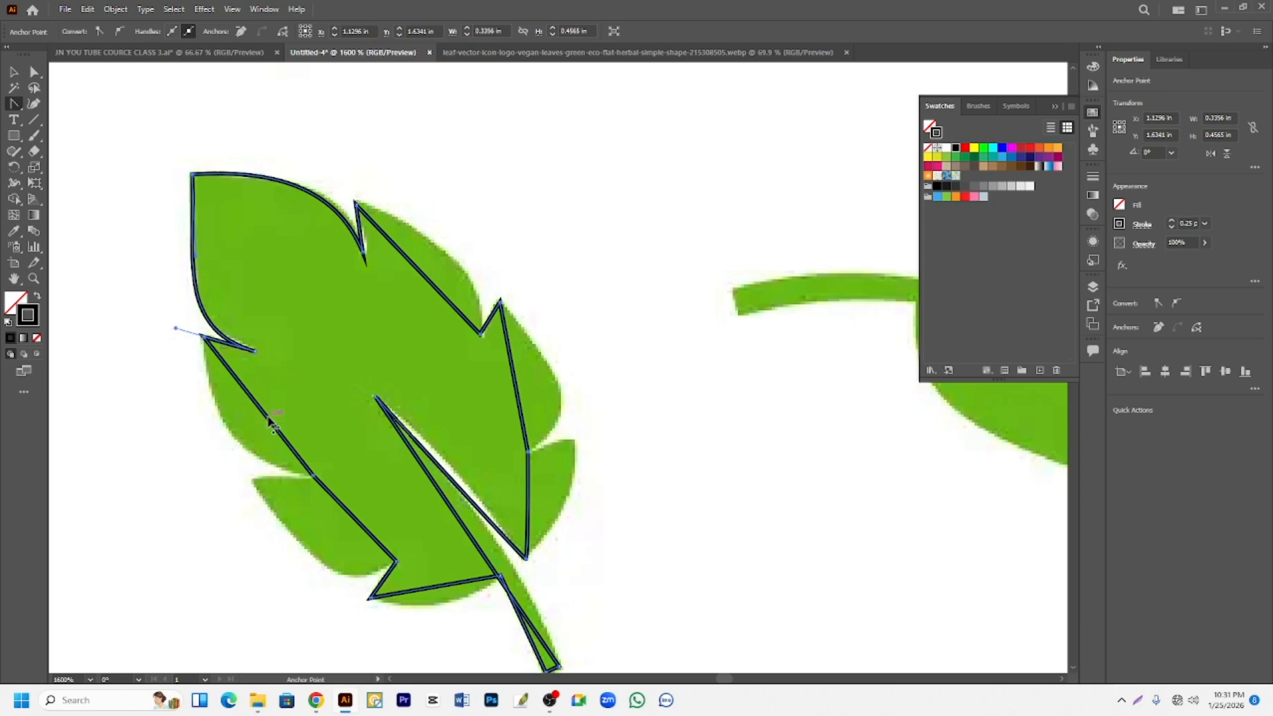
{"action": "left_click_drag", "start_coordinate": [270, 423], "coordinate": [234, 433]}
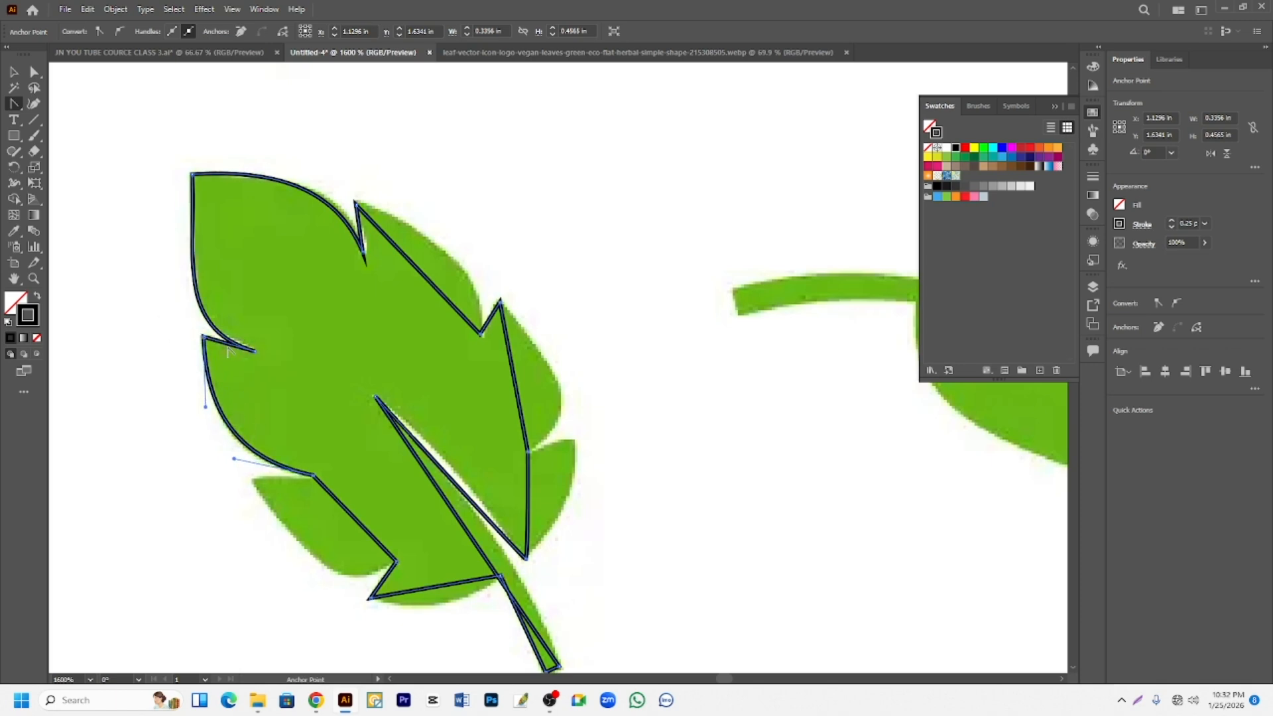
{"action": "left_click_drag", "start_coordinate": [231, 348], "coordinate": [237, 354]}
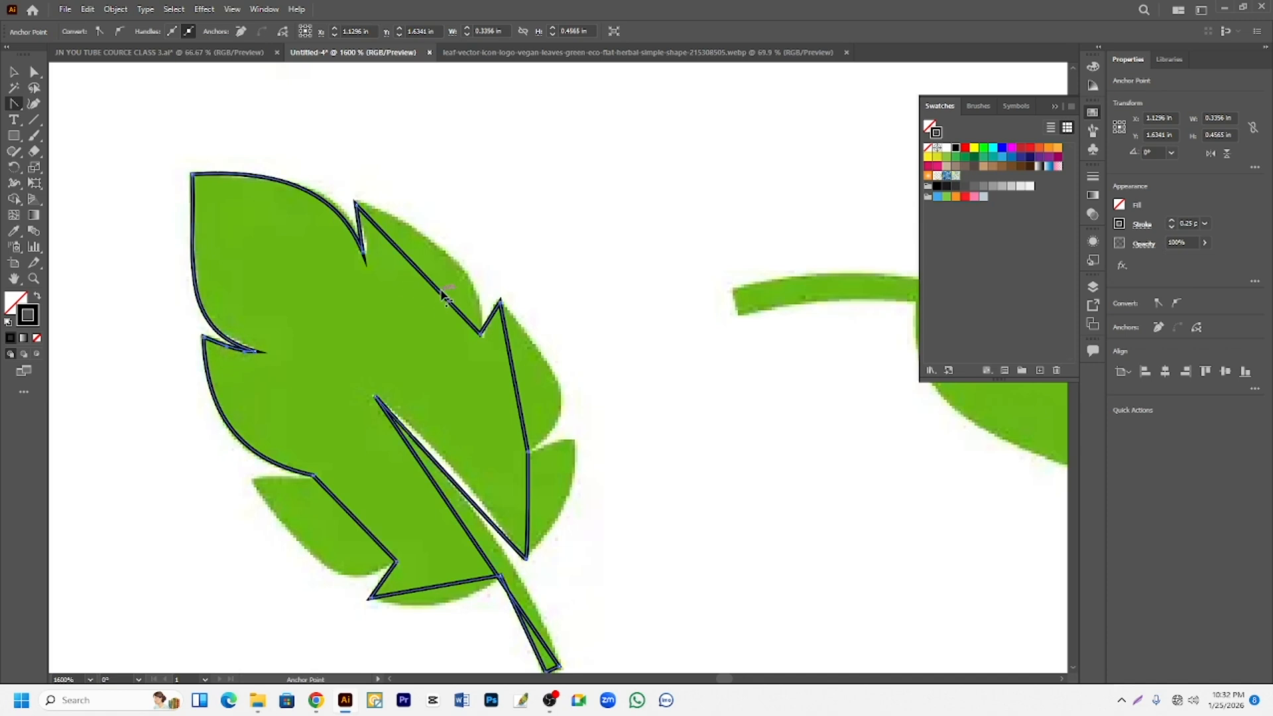
- Bend the segments of the two upper right-edge lobes and their notches to match the reference curves
{"action": "left_click_drag", "start_coordinate": [439, 289], "coordinate": [456, 264]}
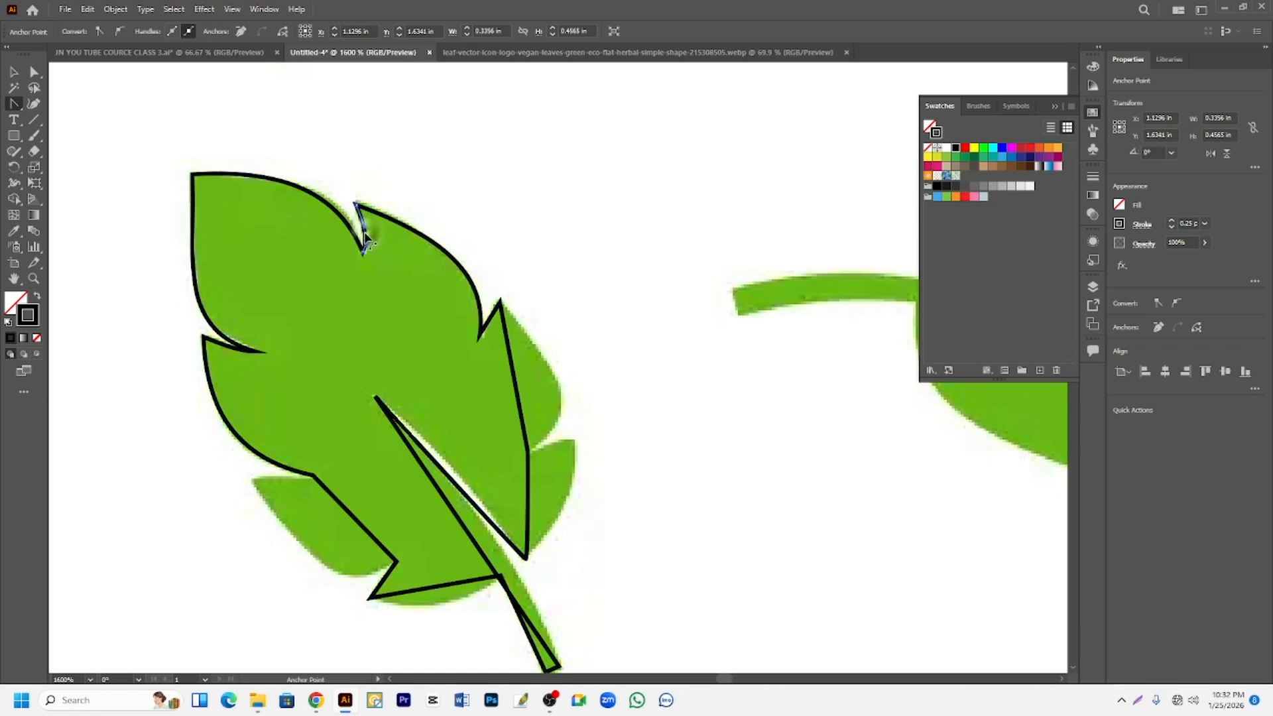
{"action": "left_click", "coordinate": [365, 240]}
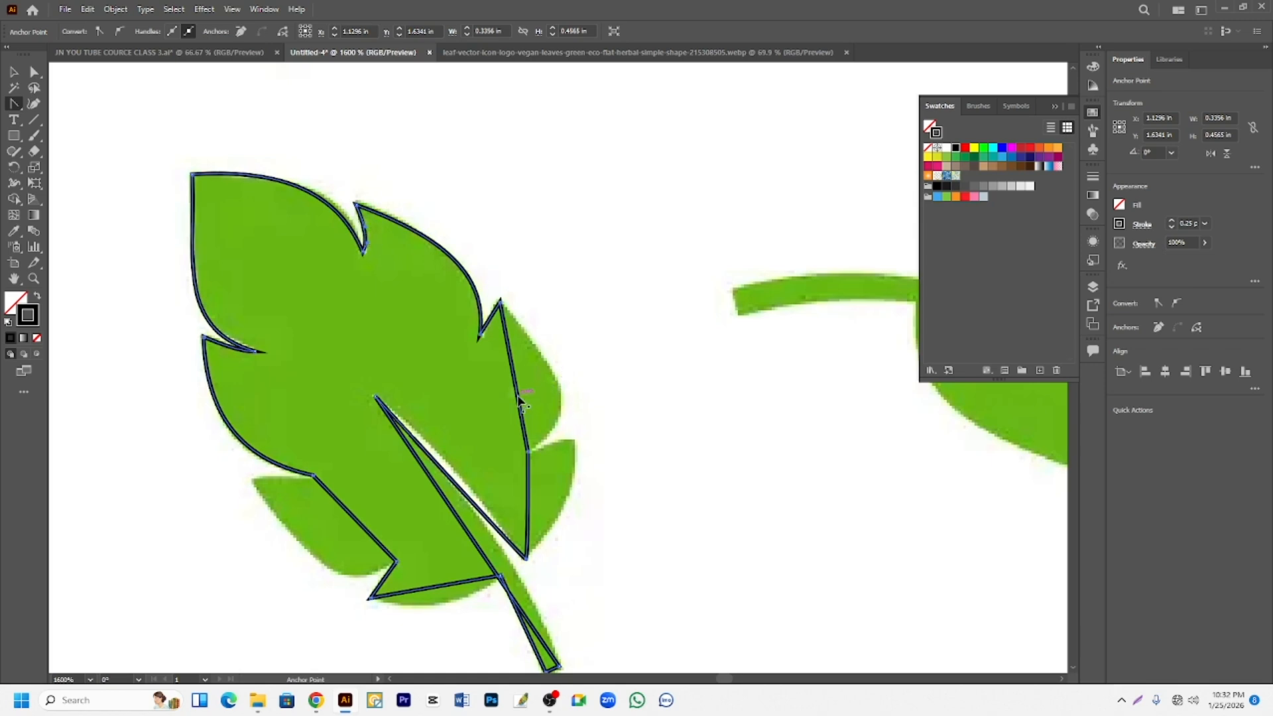
{"action": "left_click_drag", "start_coordinate": [523, 401], "coordinate": [571, 406]}
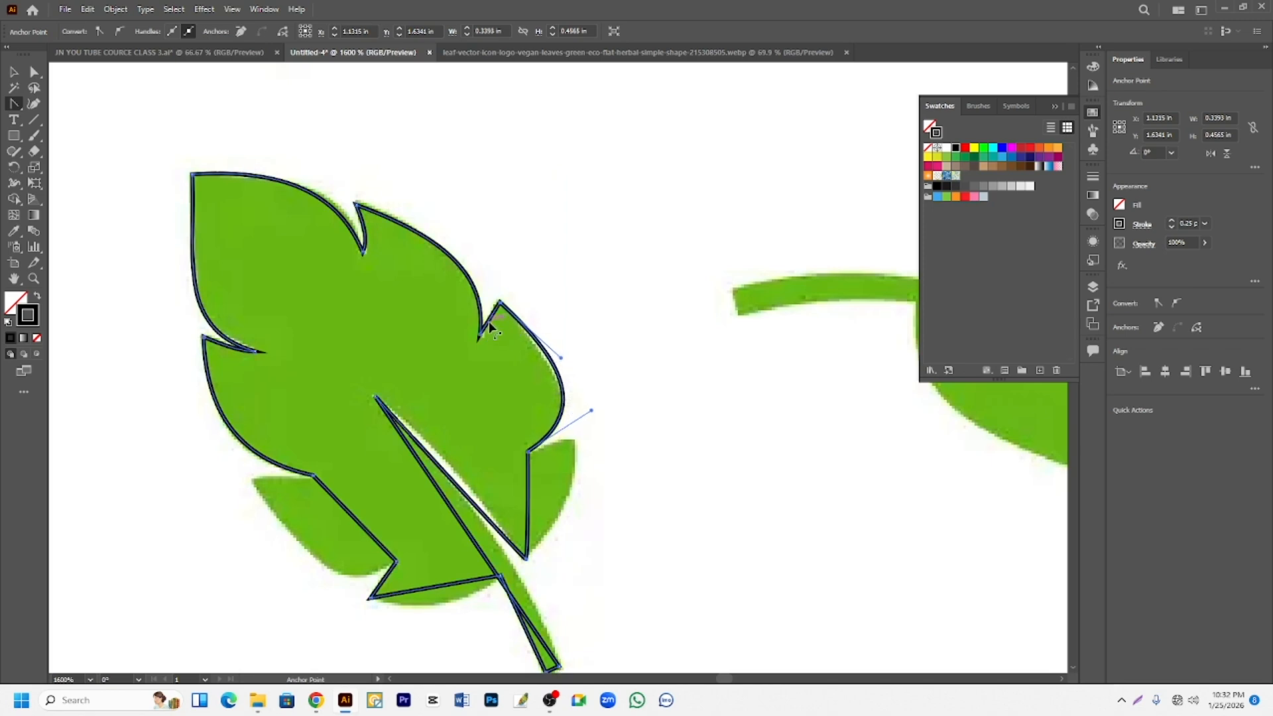
{"action": "left_click_drag", "start_coordinate": [488, 323], "coordinate": [493, 328]}
{"action": "scroll", "coordinate": [528, 370], "scroll_direction": "down", "scroll_amount": 1}
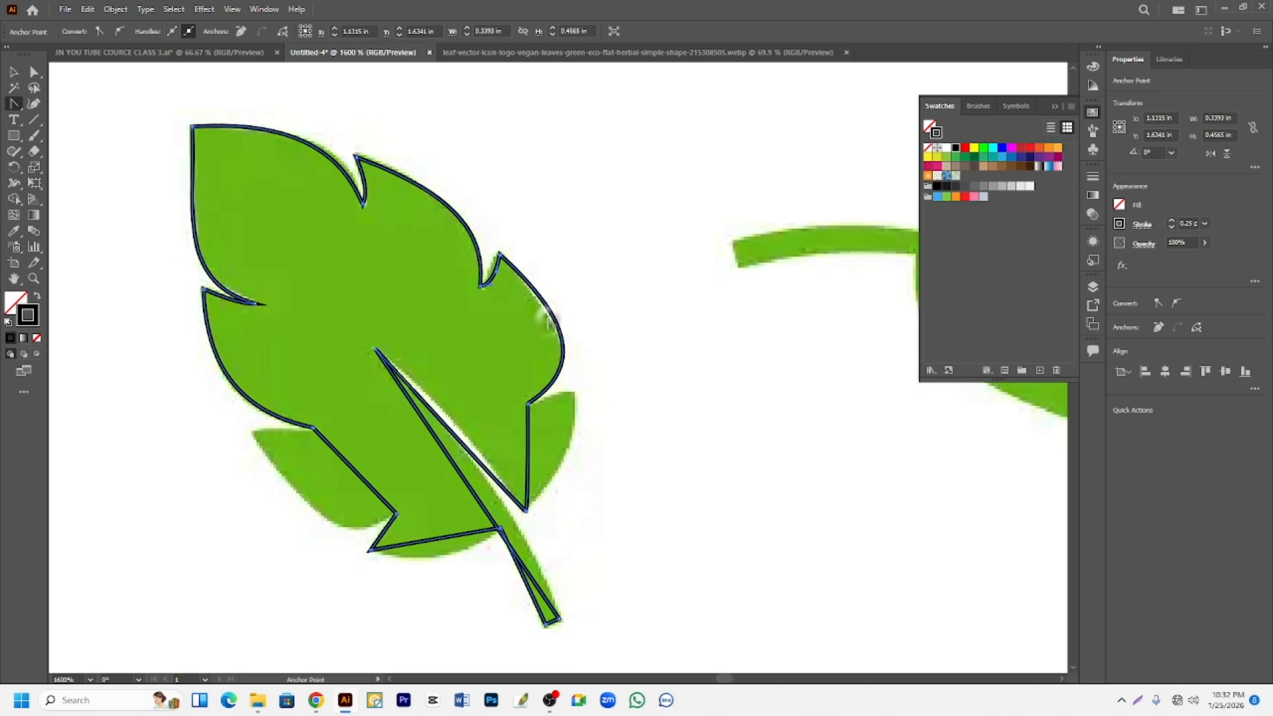
{"action": "left_click_drag", "start_coordinate": [557, 321], "coordinate": [549, 325]}
- Curve both sides of the midrib slit and the bottom edge beside the stem to fit the reference
{"action": "scroll", "coordinate": [586, 407], "scroll_direction": "down", "scroll_amount": 1}
{"action": "left_click_drag", "start_coordinate": [449, 382], "coordinate": [456, 378]}
{"action": "left_click_drag", "start_coordinate": [466, 438], "coordinate": [481, 426]}
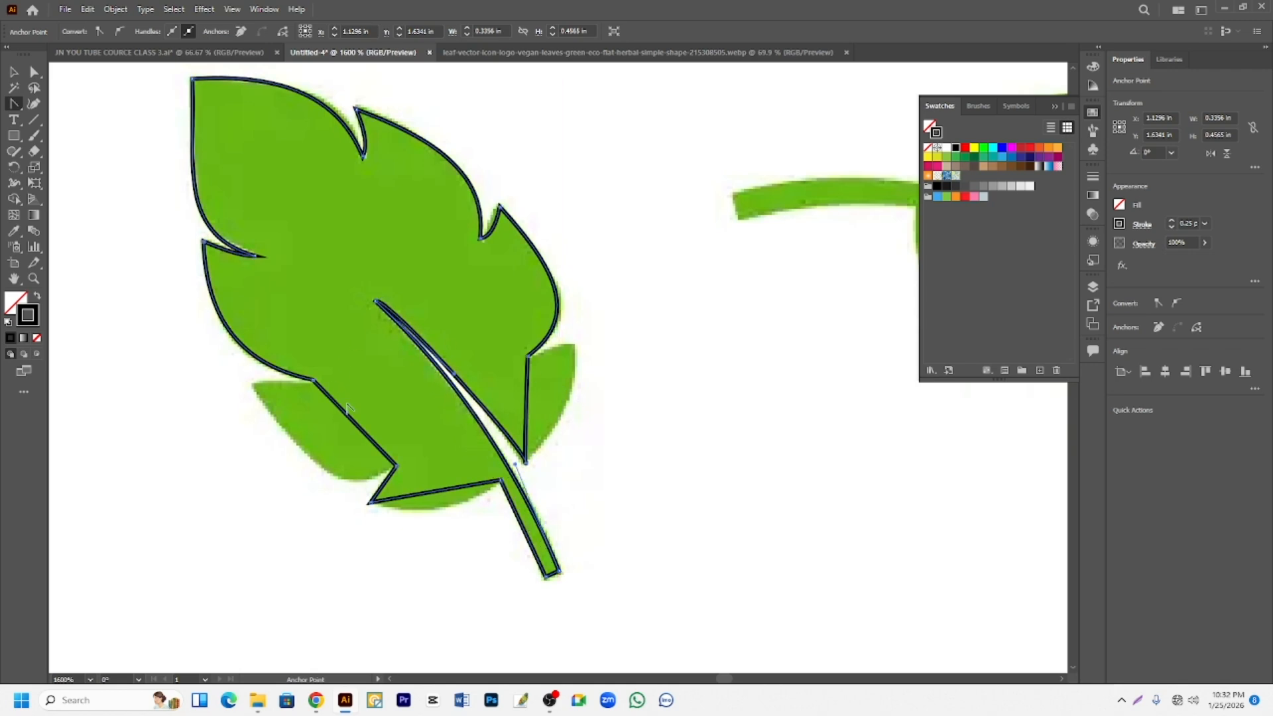
{"action": "left_click_drag", "start_coordinate": [435, 491], "coordinate": [443, 512]}
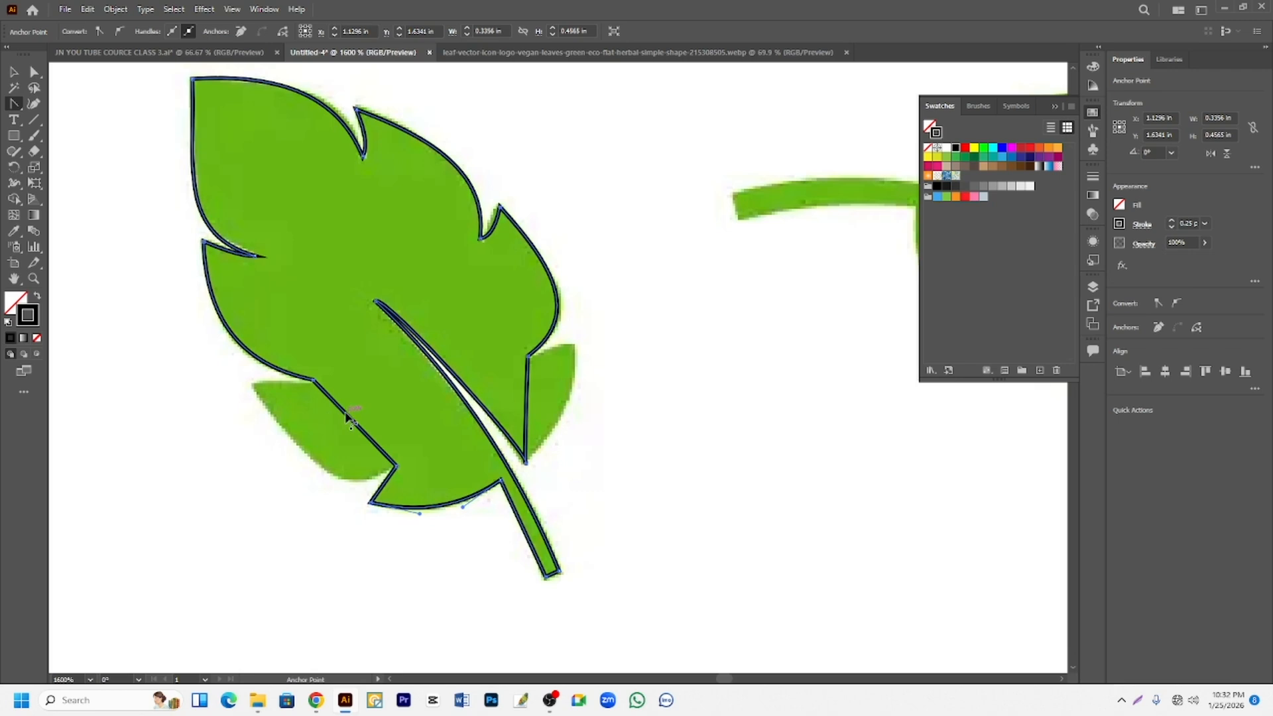
- Add an anchor point on the straight segment across the lower-left lobe and another across the lower-right lobe
{"action": "left_click_drag", "start_coordinate": [349, 416], "coordinate": [257, 401]}
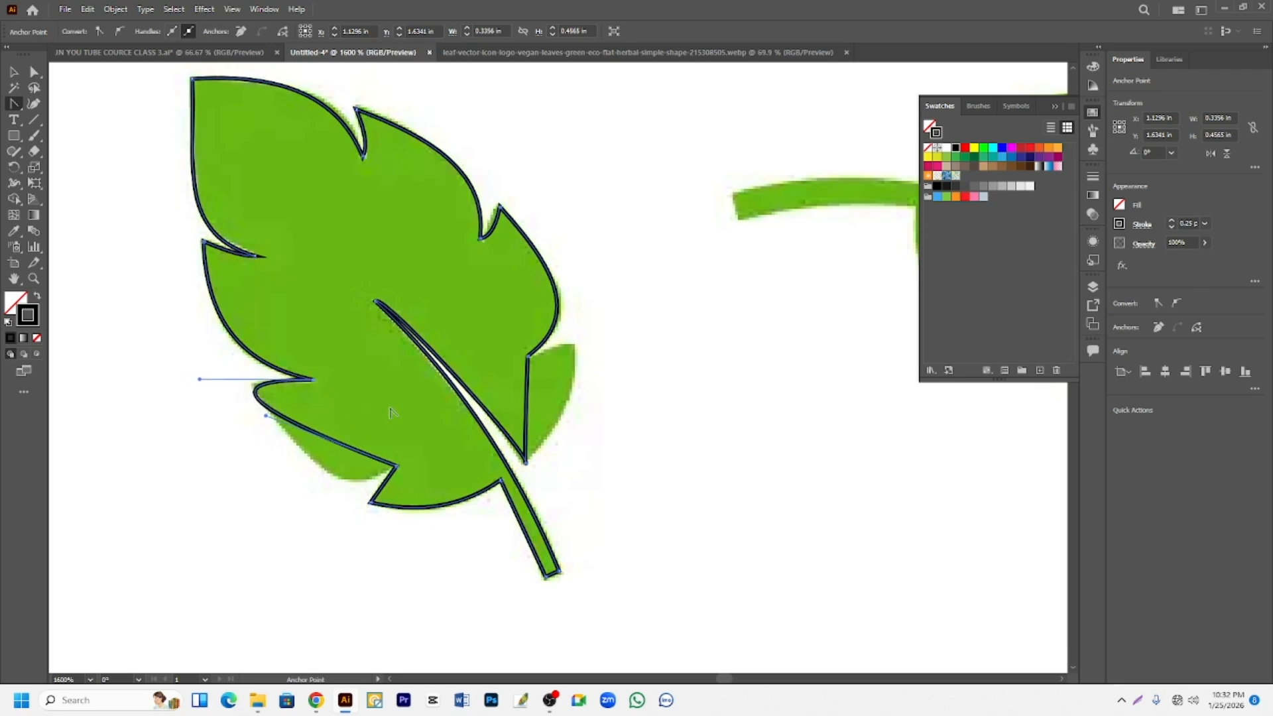
{"action": "key", "text": "ctrl+z"}
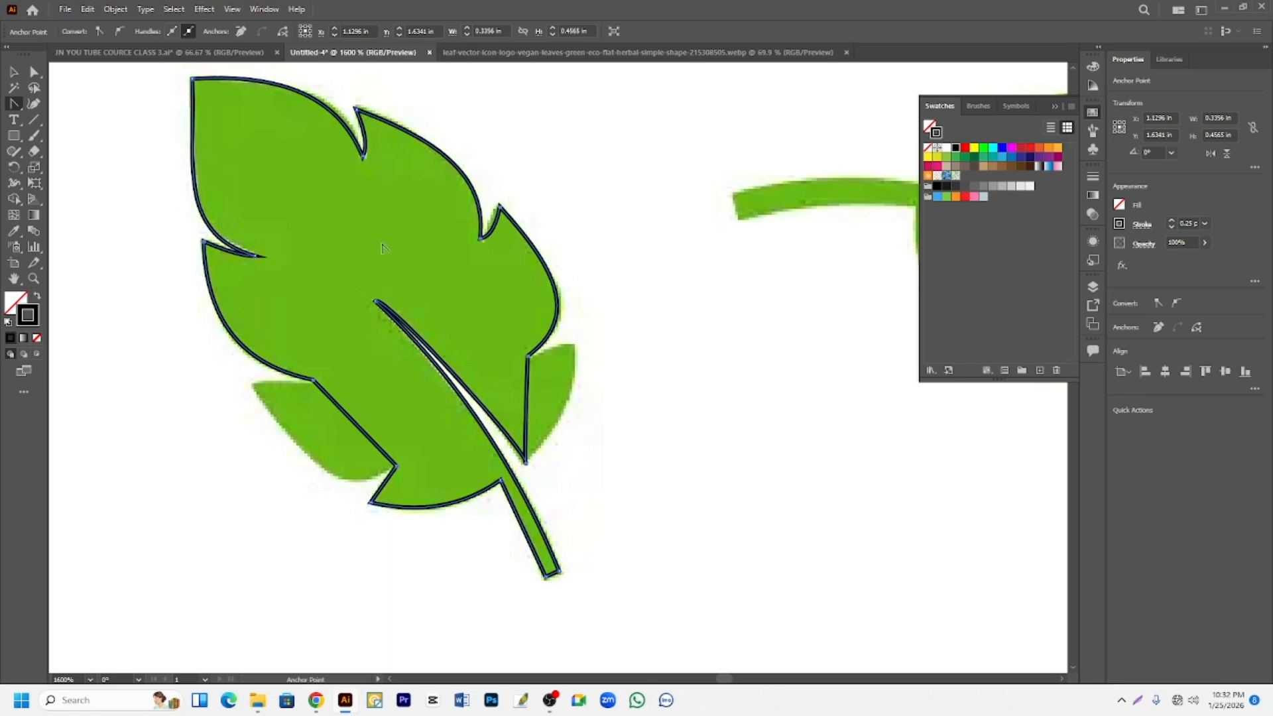
{"action": "left_click", "coordinate": [13, 103]}
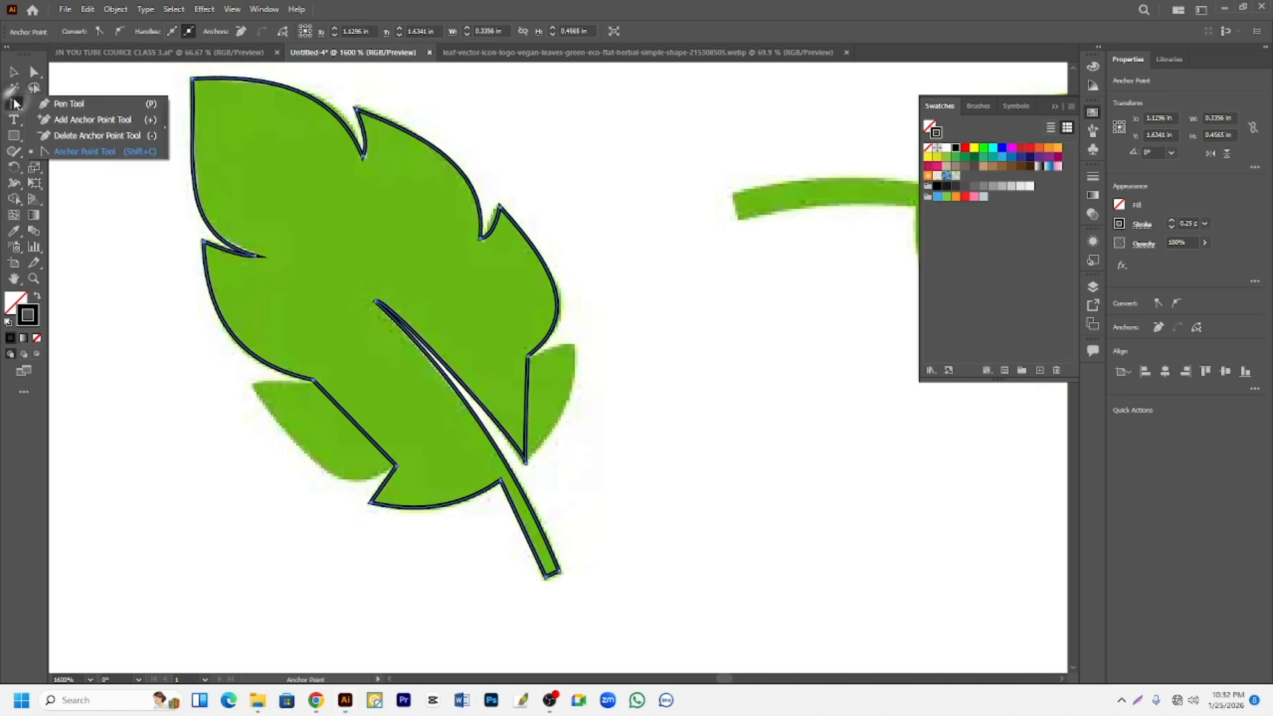
{"action": "left_click", "coordinate": [86, 120]}
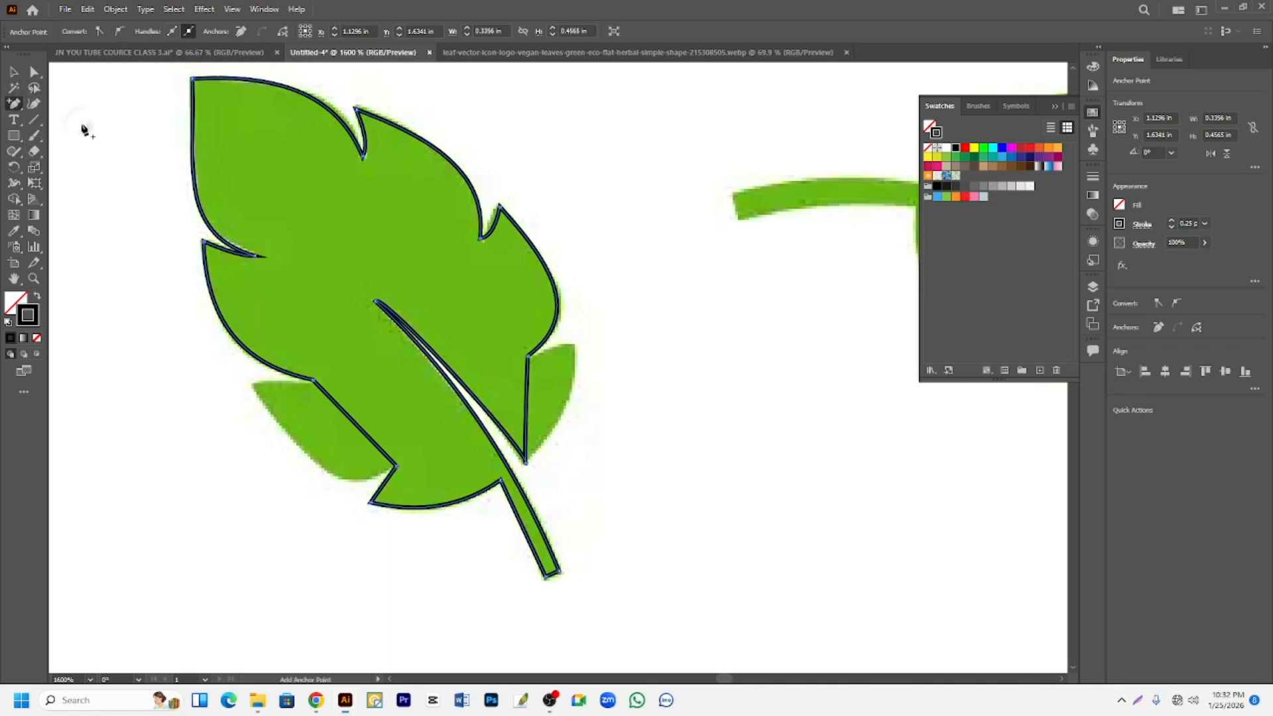
{"action": "left_click", "coordinate": [341, 410]}
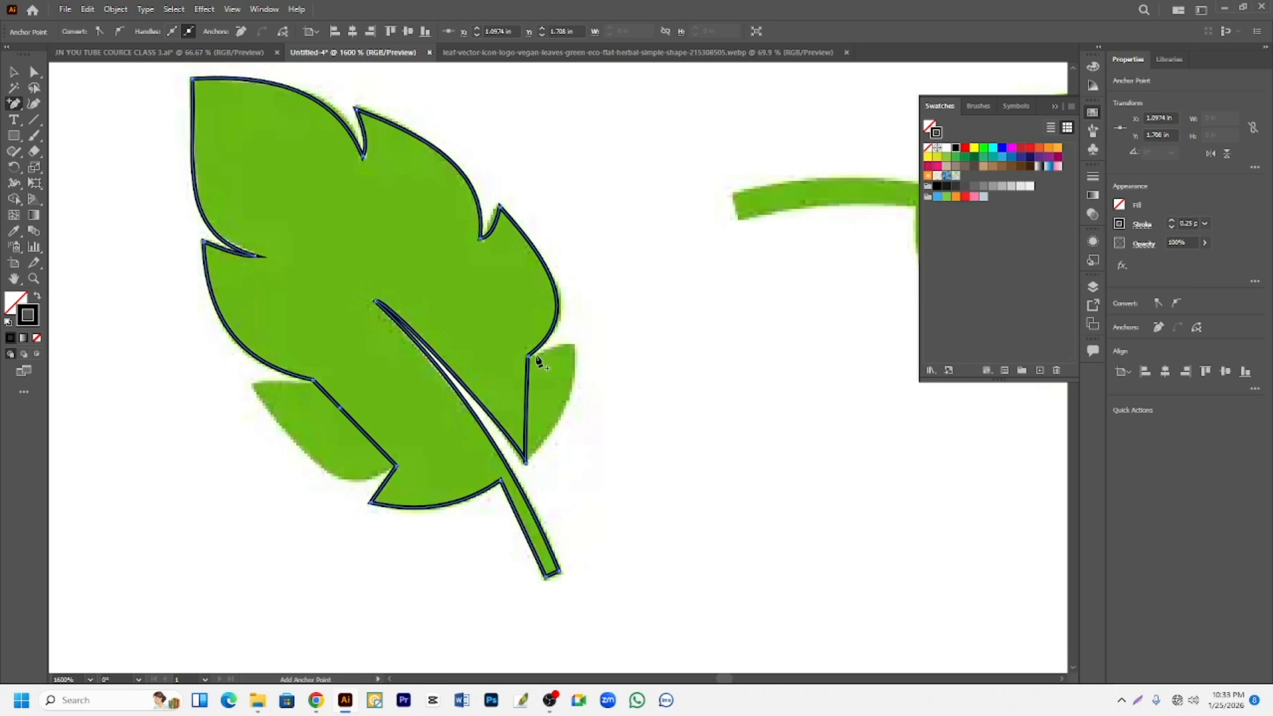
{"action": "left_click", "coordinate": [528, 390]}
- Move the two added anchor points out to the tips of the lower-right and lower-left lobes
{"action": "left_click", "coordinate": [35, 73]}
{"action": "left_click_drag", "start_coordinate": [528, 391], "coordinate": [576, 350]}
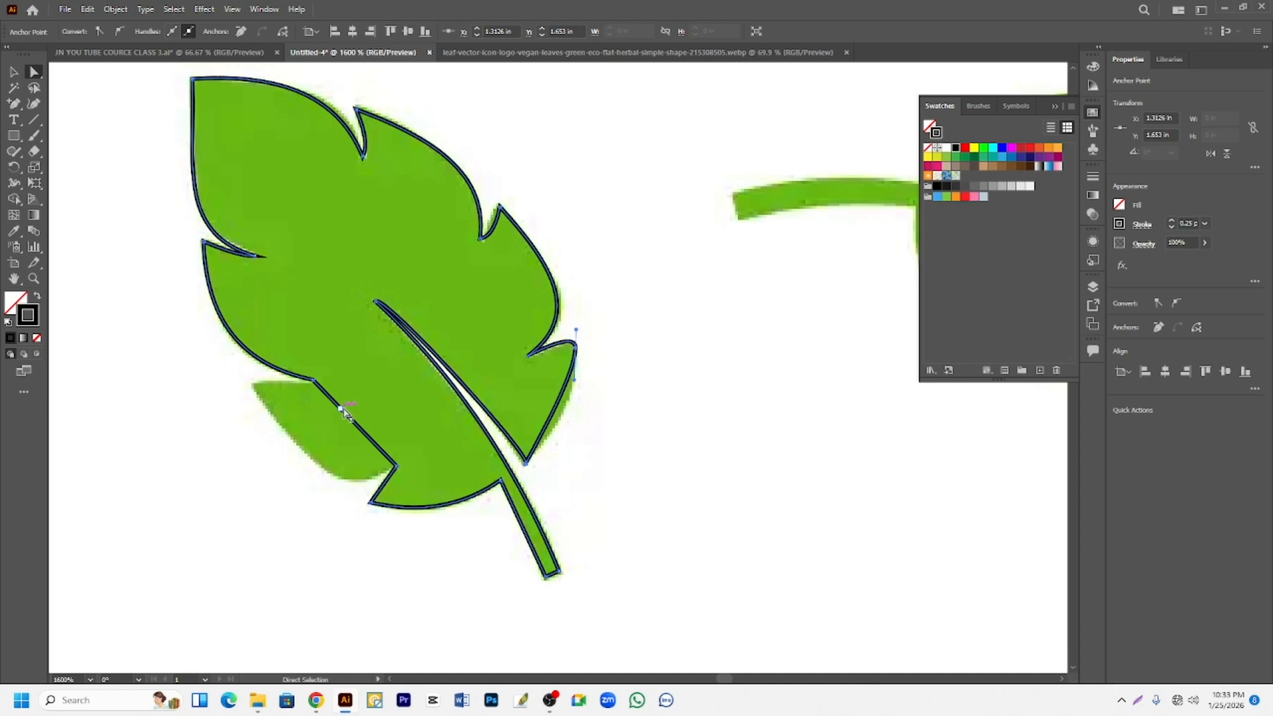
{"action": "left_click_drag", "start_coordinate": [343, 411], "coordinate": [255, 385]}
{"action": "key", "text": "v"}
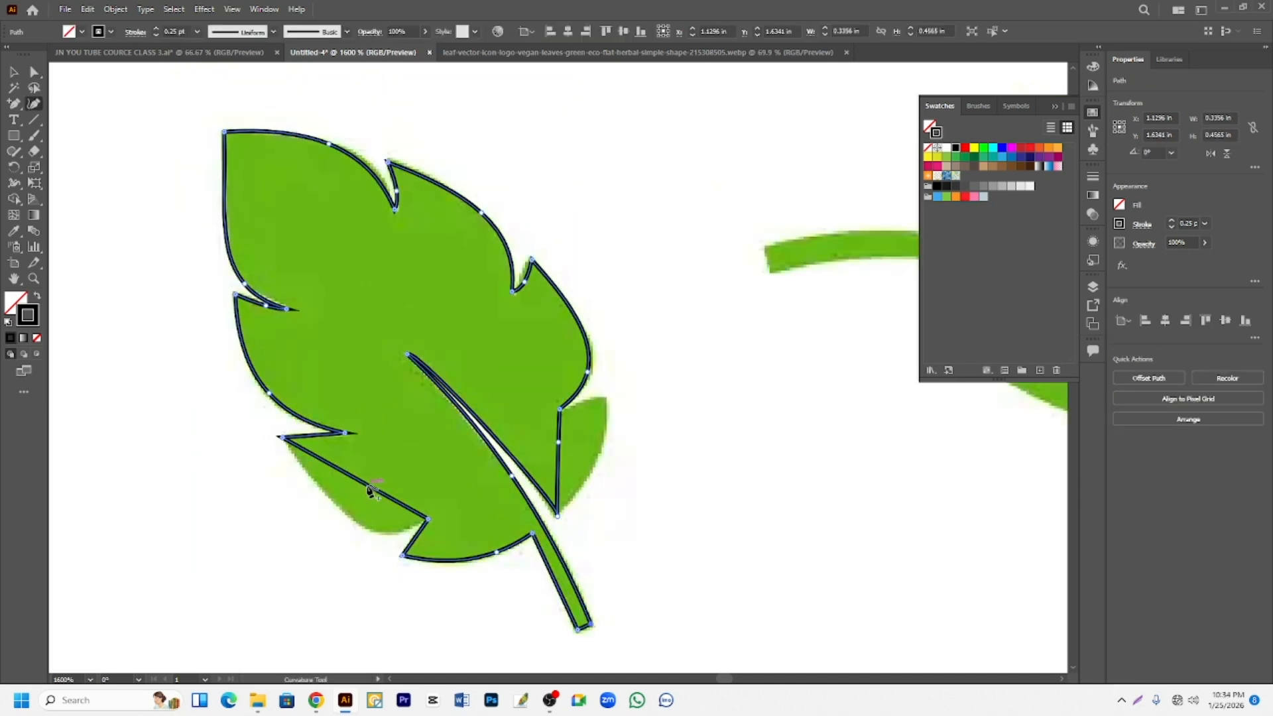
- Curve the lower edge of the lower-left lobe with the Anchor Point tool and fine-tune its handles to fit the reference
{"action": "left_click_drag", "start_coordinate": [370, 487], "coordinate": [381, 531]}
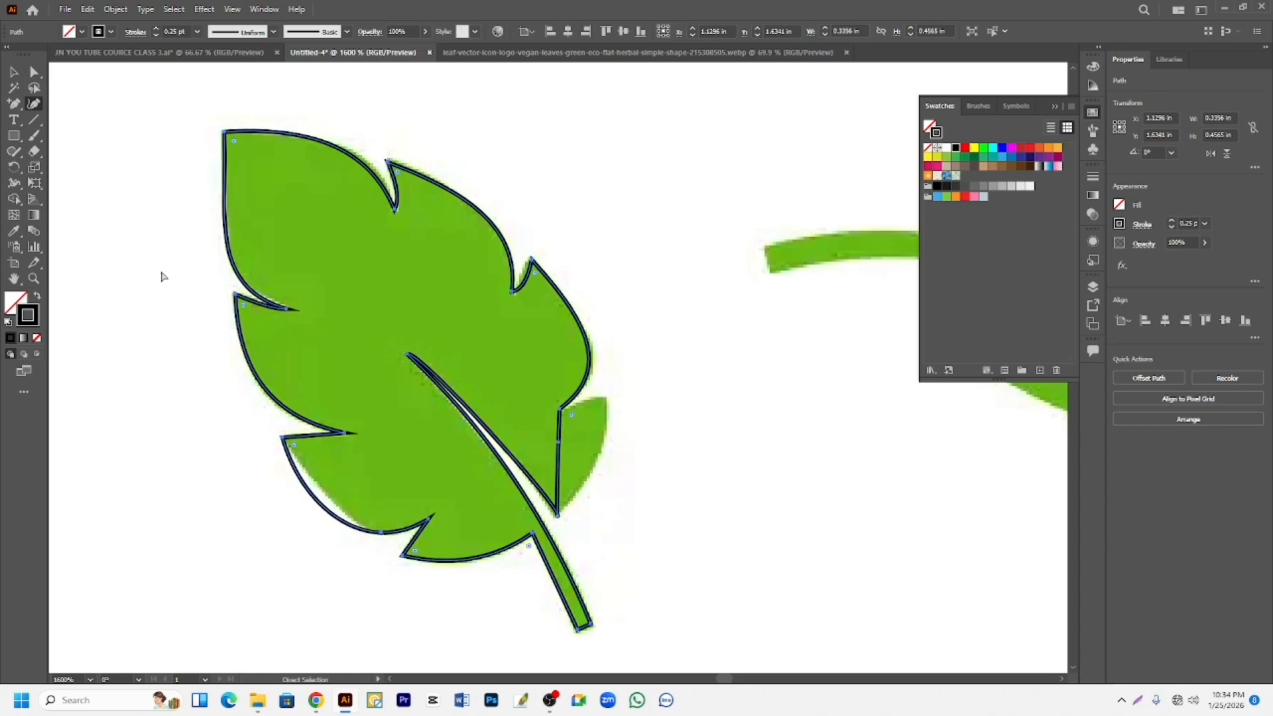
{"action": "key", "text": "ctrl+z"}
{"action": "left_click_drag", "start_coordinate": [16, 106], "coordinate": [75, 155]}
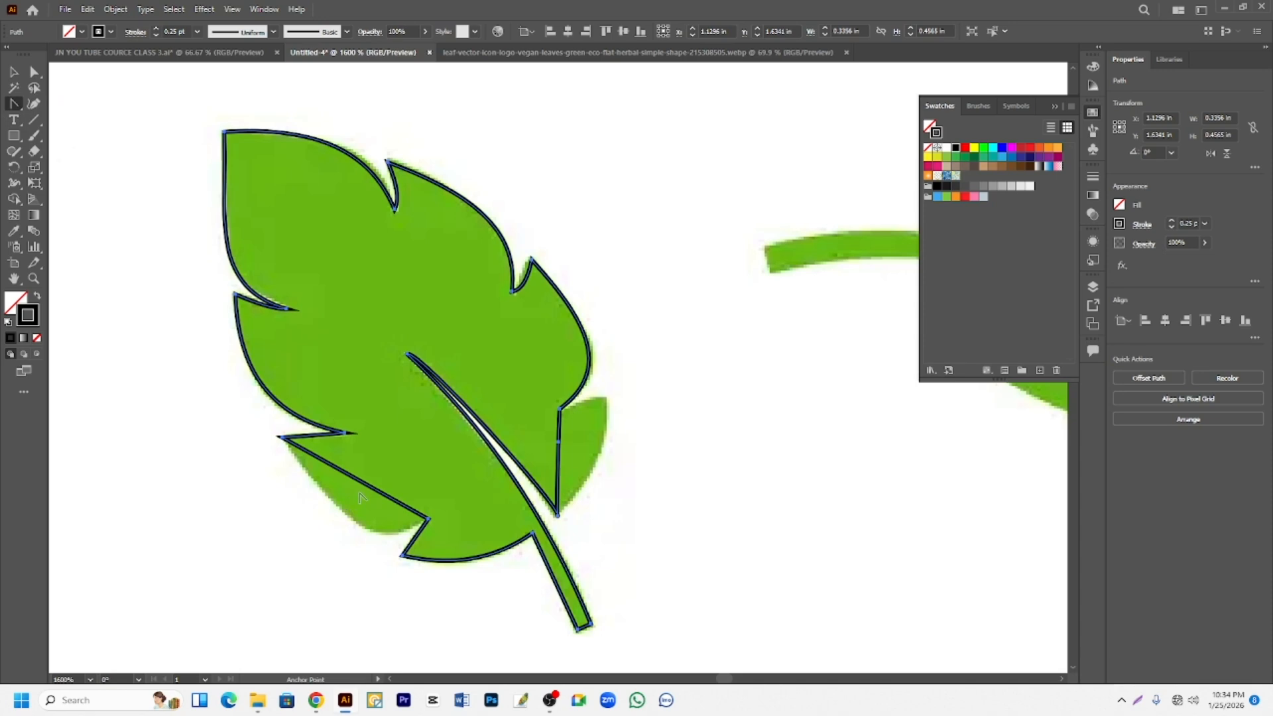
{"action": "left_click_drag", "start_coordinate": [366, 491], "coordinate": [327, 506]}
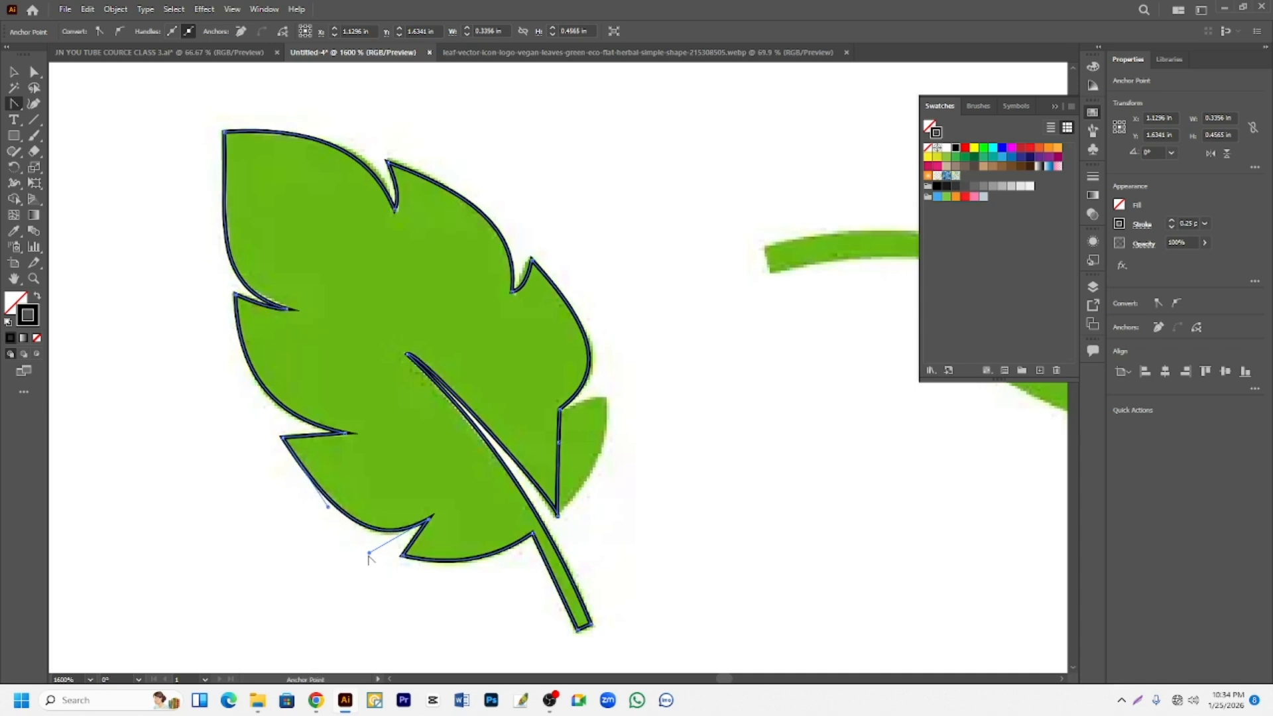
{"action": "left_click_drag", "start_coordinate": [369, 554], "coordinate": [358, 560]}
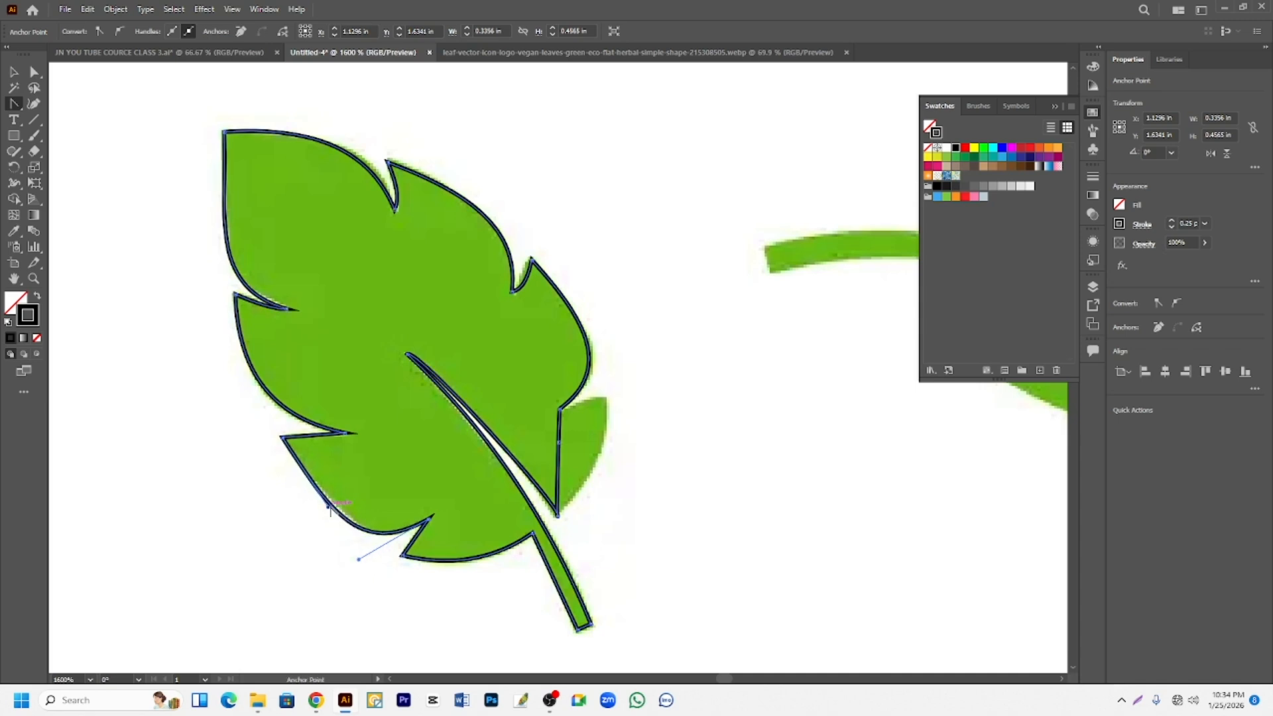
{"action": "left_click_drag", "start_coordinate": [329, 507], "coordinate": [330, 499]}
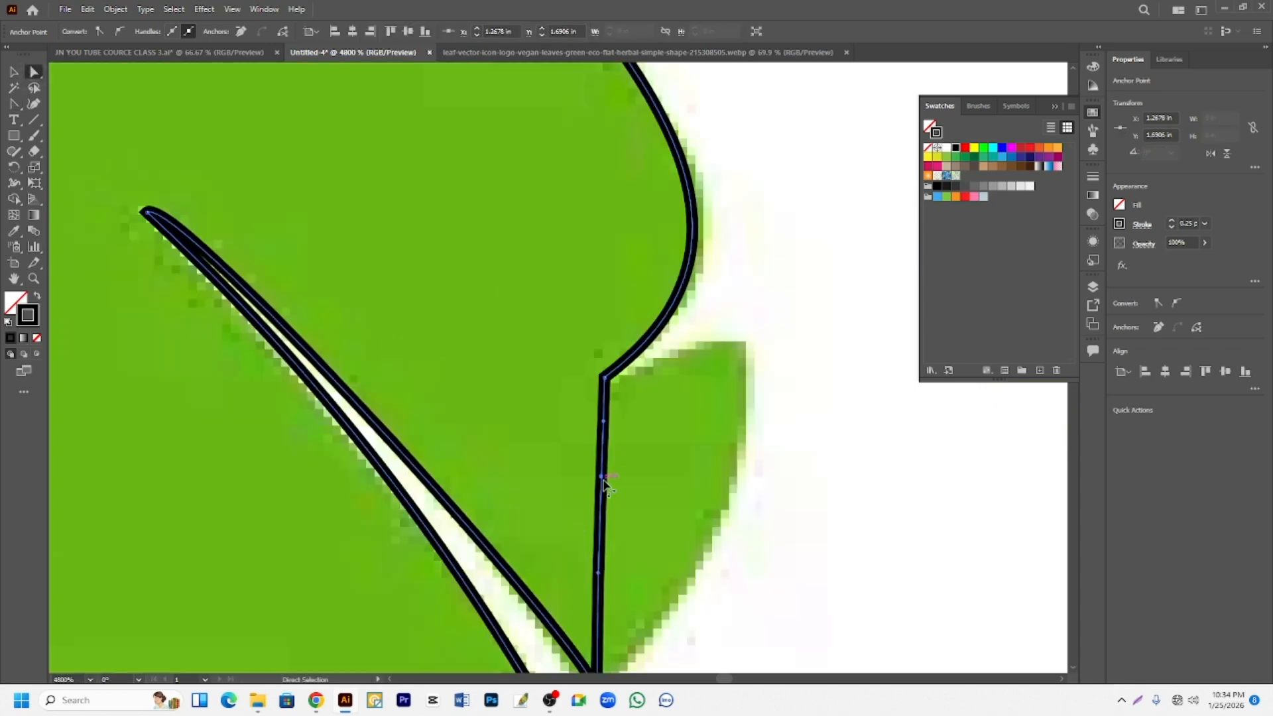
- Move the added anchor point out to the tip of the lower-right lobe and convert it to a corner point
{"action": "left_click_drag", "start_coordinate": [602, 480], "coordinate": [747, 363]}
{"action": "key", "text": "shift+c"}
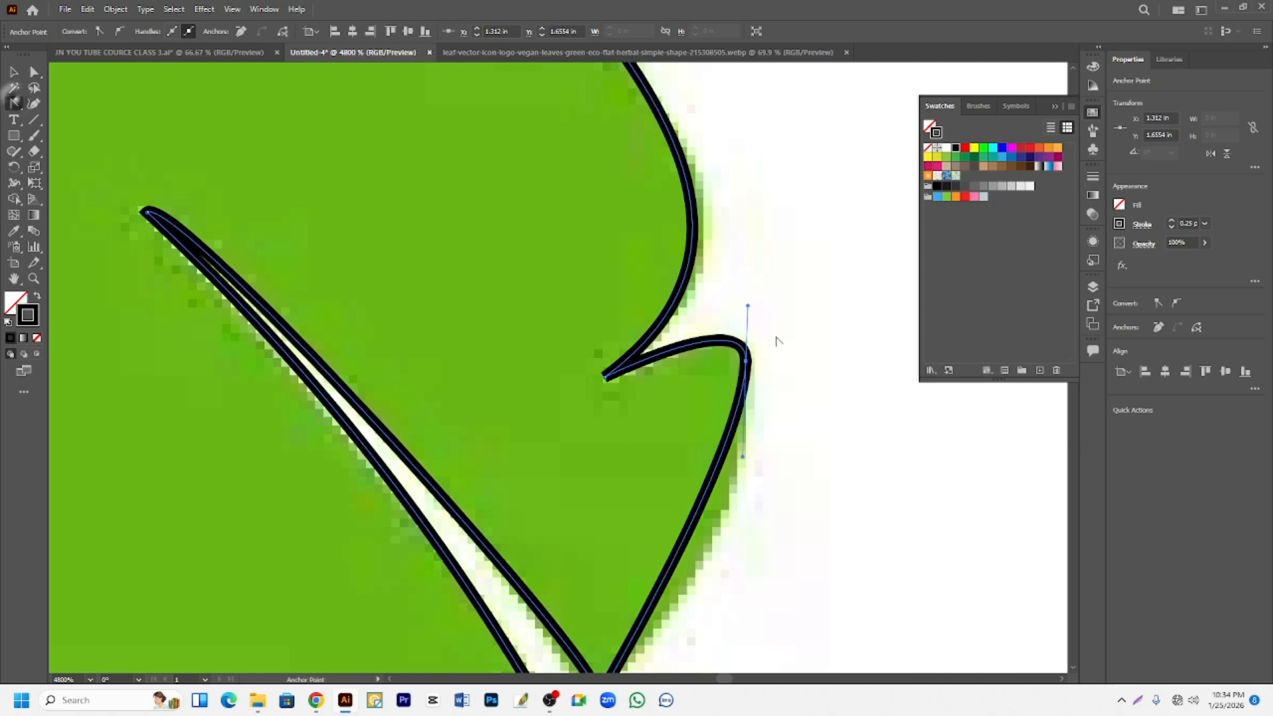
{"action": "left_click", "coordinate": [746, 361]}
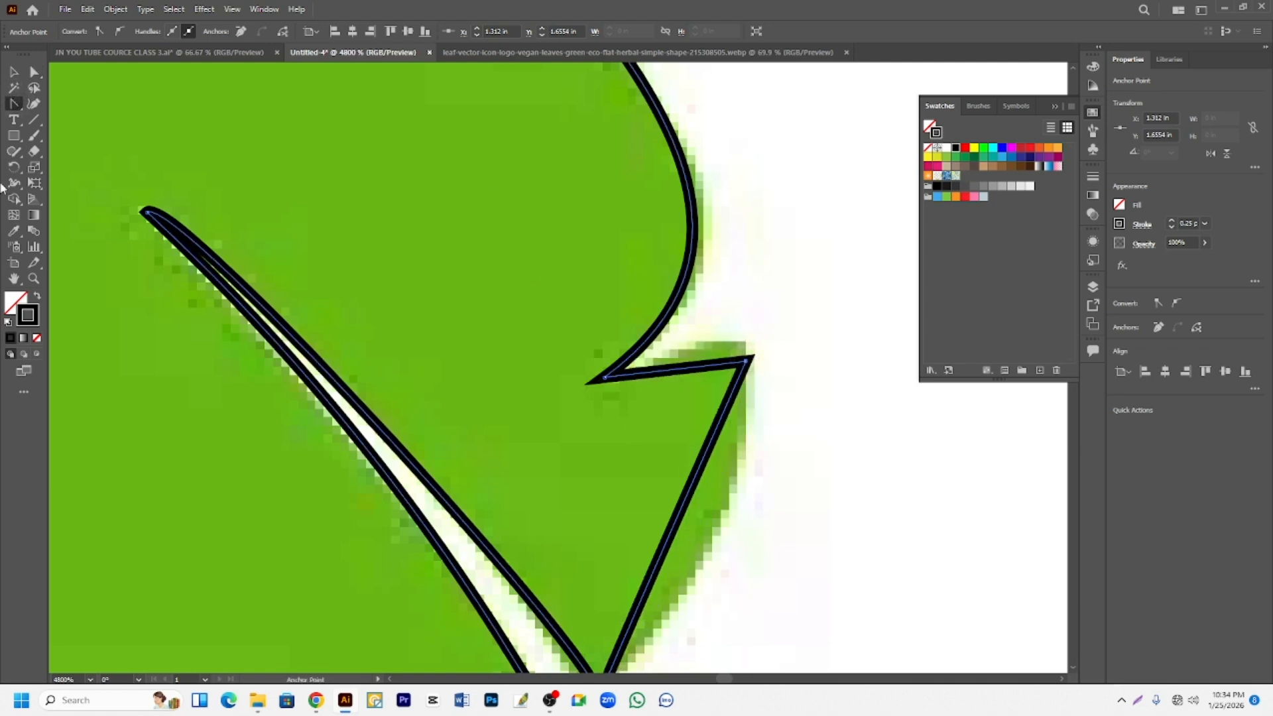
{"action": "key", "text": "a"}
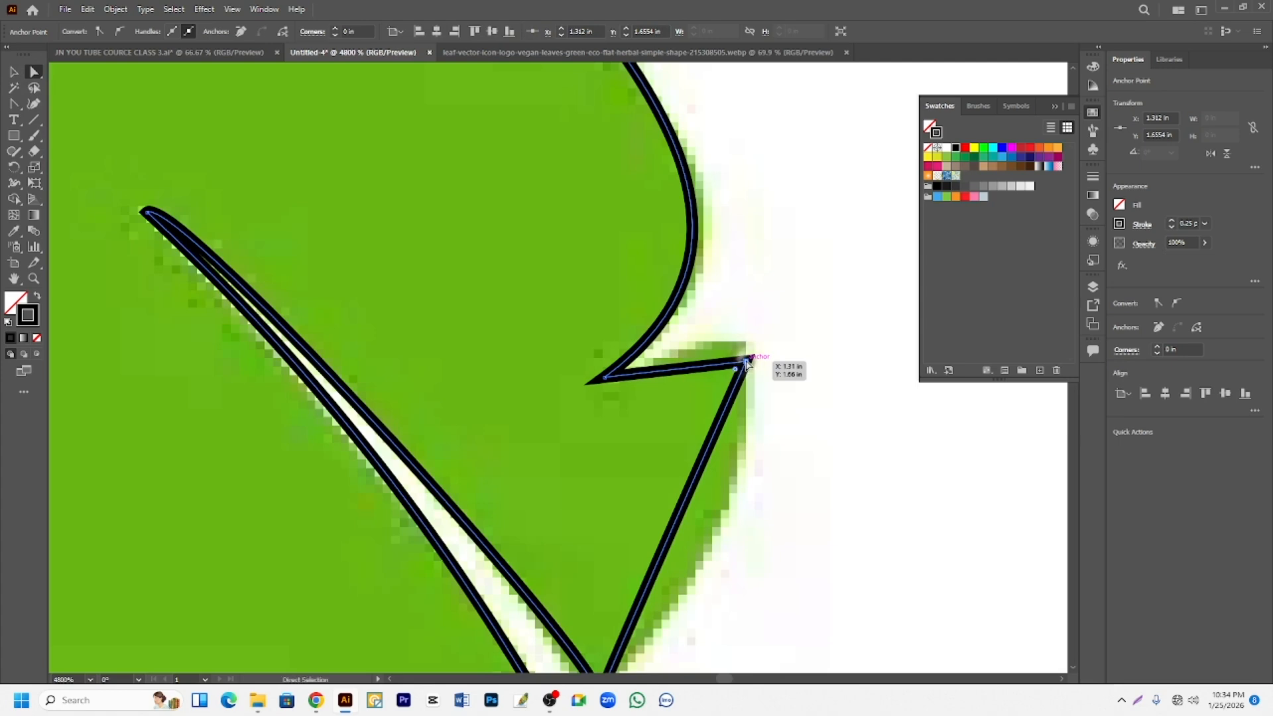
{"action": "left_click_drag", "start_coordinate": [746, 361], "coordinate": [757, 345]}
- Curve the upper and outer edges of the lower-right lobe with the Anchor Point tool to fit the reference
{"action": "left_click", "coordinate": [15, 105]}
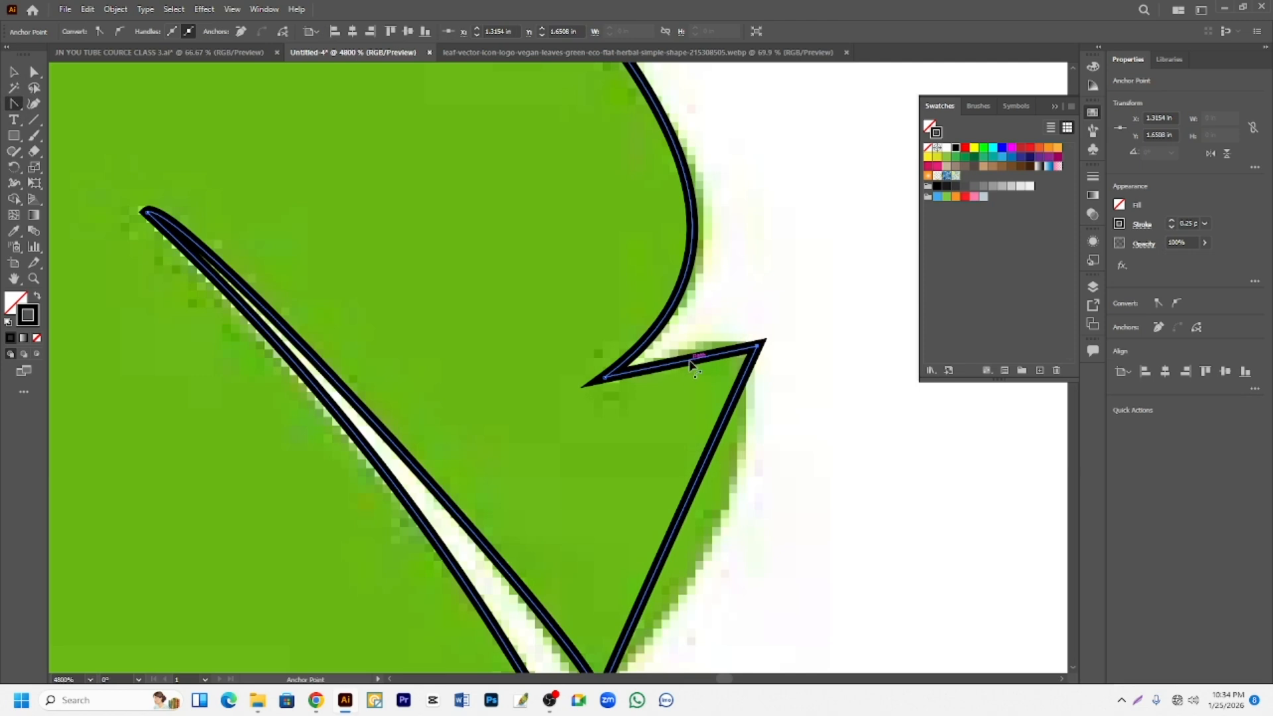
{"action": "left_click_drag", "start_coordinate": [691, 365], "coordinate": [689, 373]}
{"action": "scroll", "coordinate": [604, 565], "scroll_direction": "down", "scroll_amount": 3}
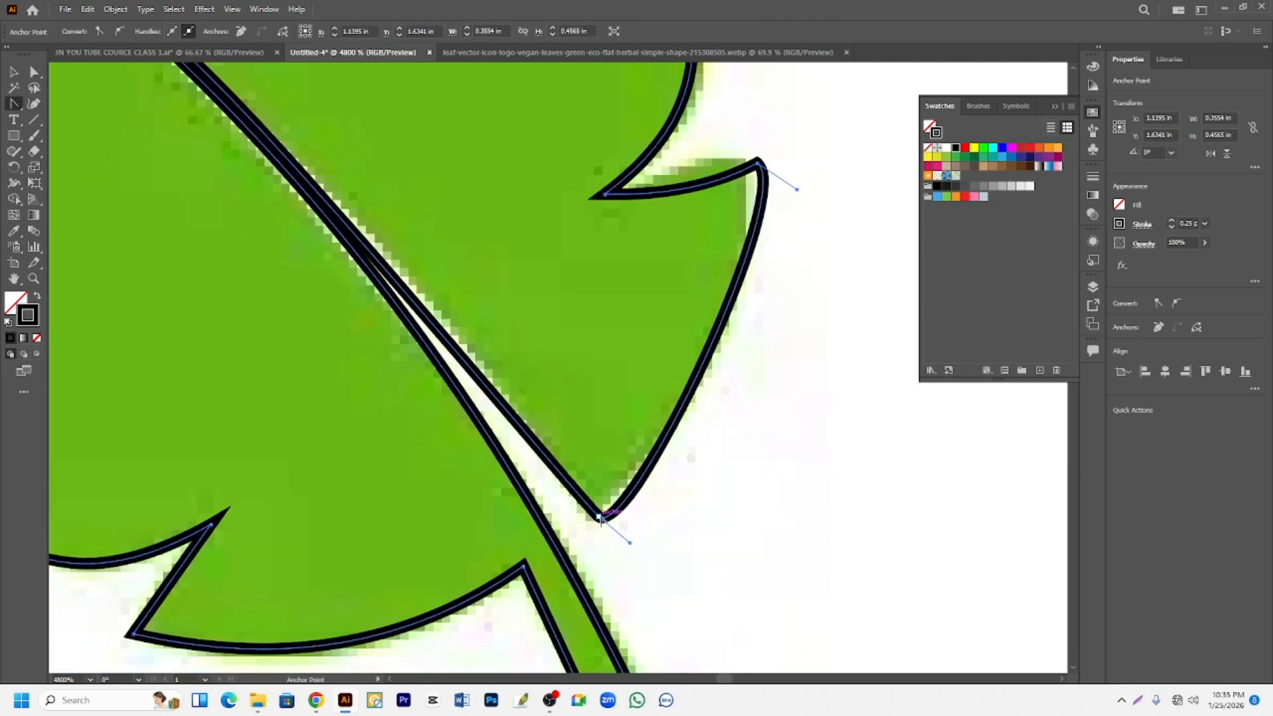
{"action": "left_click", "coordinate": [600, 518]}
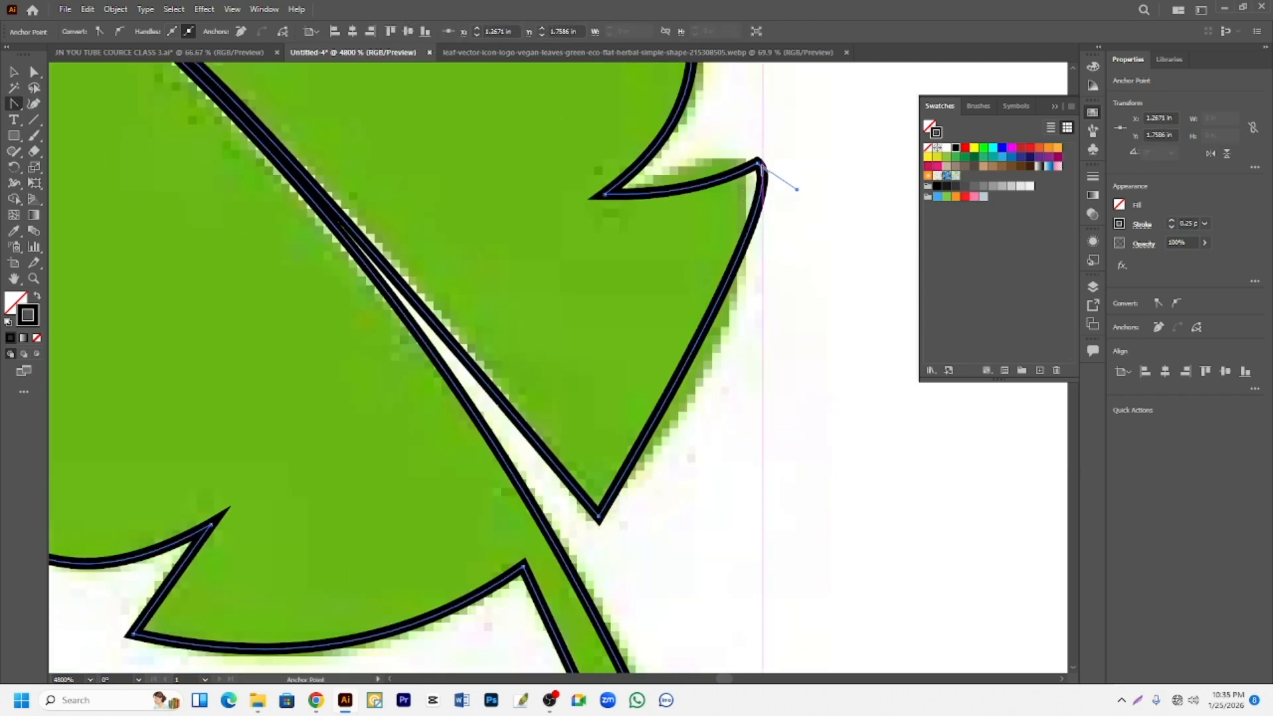
{"action": "left_click", "coordinate": [759, 163]}
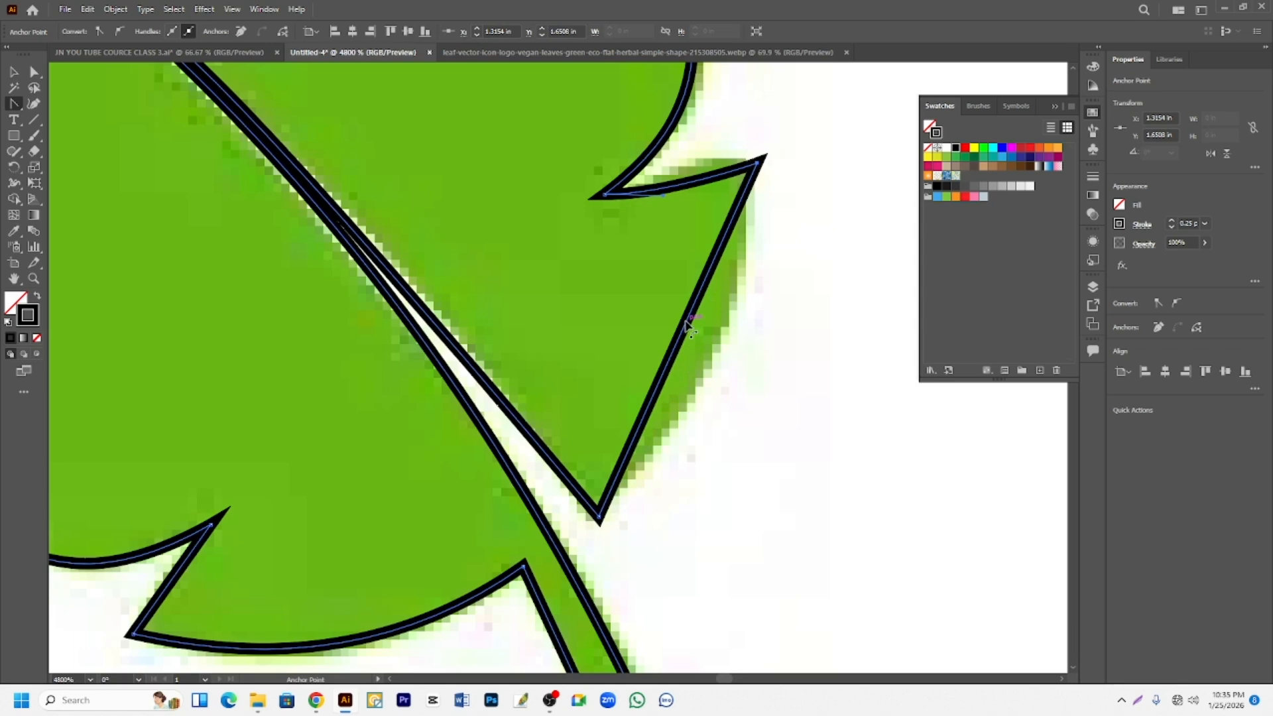
{"action": "left_click_drag", "start_coordinate": [688, 325], "coordinate": [723, 346]}
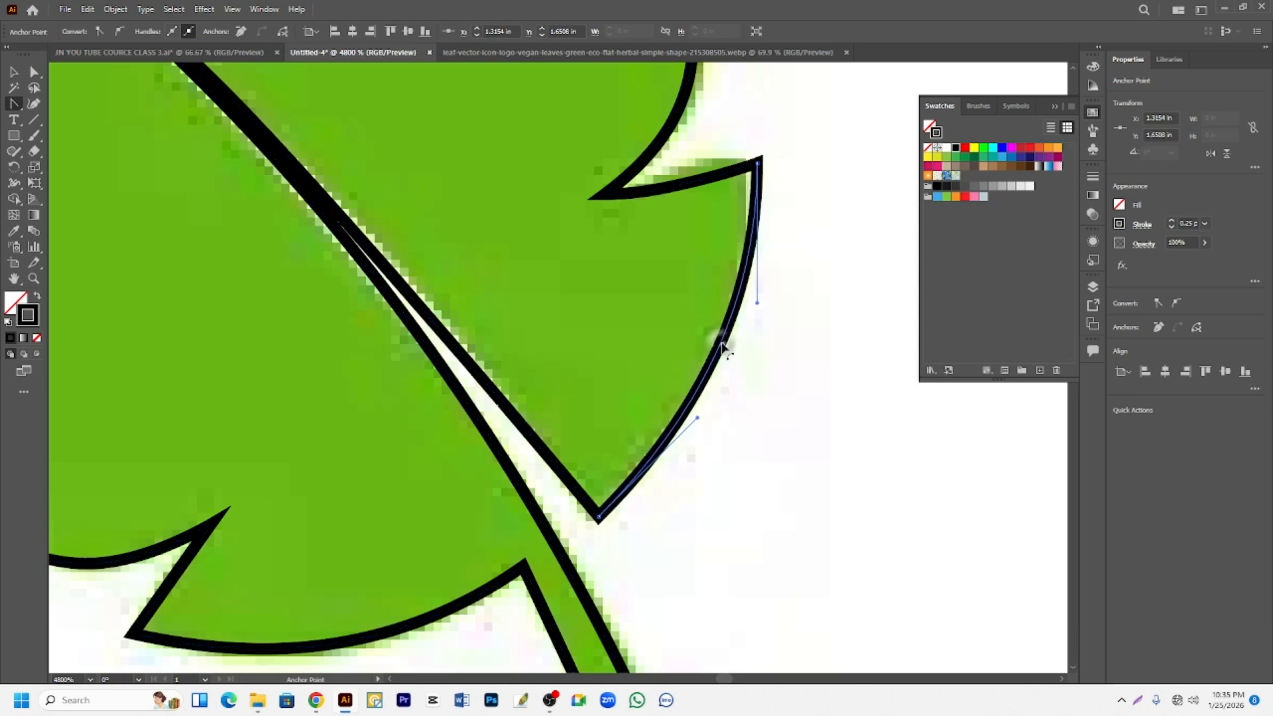
- Swap the leaf's black stroke to its fill and move the shape off the reference into the blank area to its left
{"action": "scroll", "coordinate": [724, 346], "scroll_direction": "down", "scroll_amount": 3}
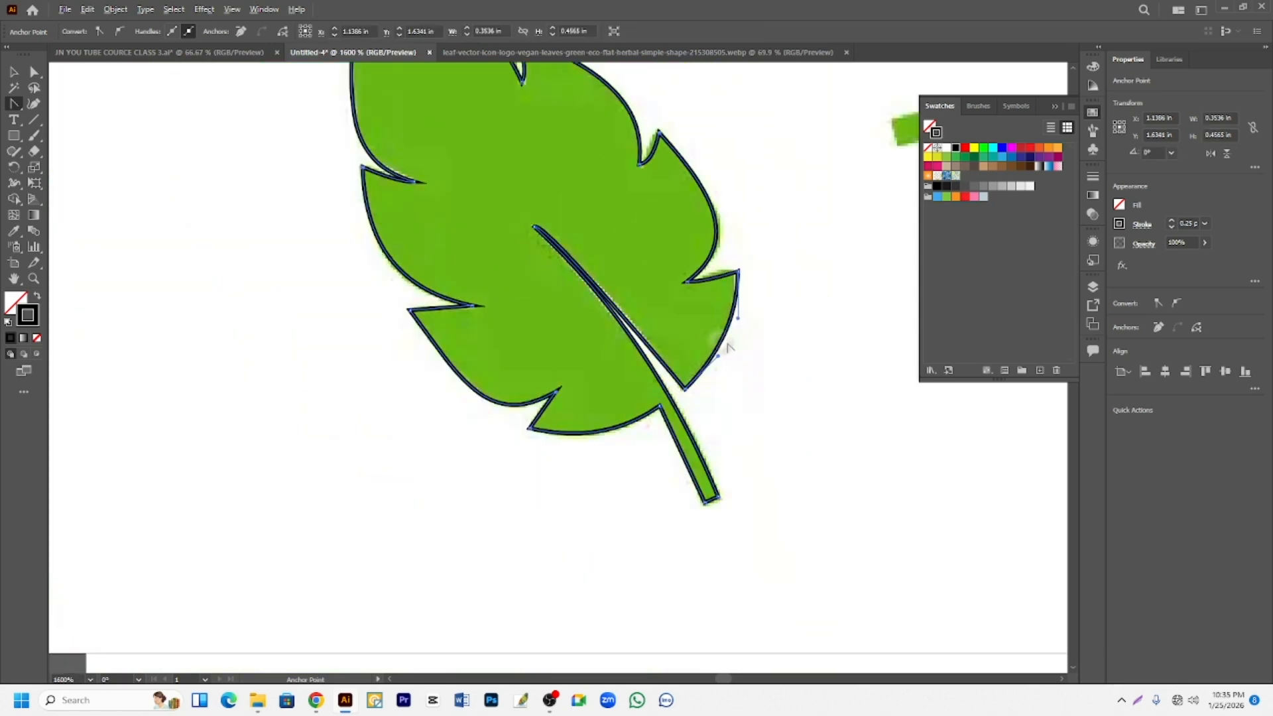
{"action": "scroll", "coordinate": [727, 346], "scroll_direction": "down", "scroll_amount": 1}
{"action": "scroll", "coordinate": [426, 275], "scroll_direction": "up", "scroll_amount": 1}
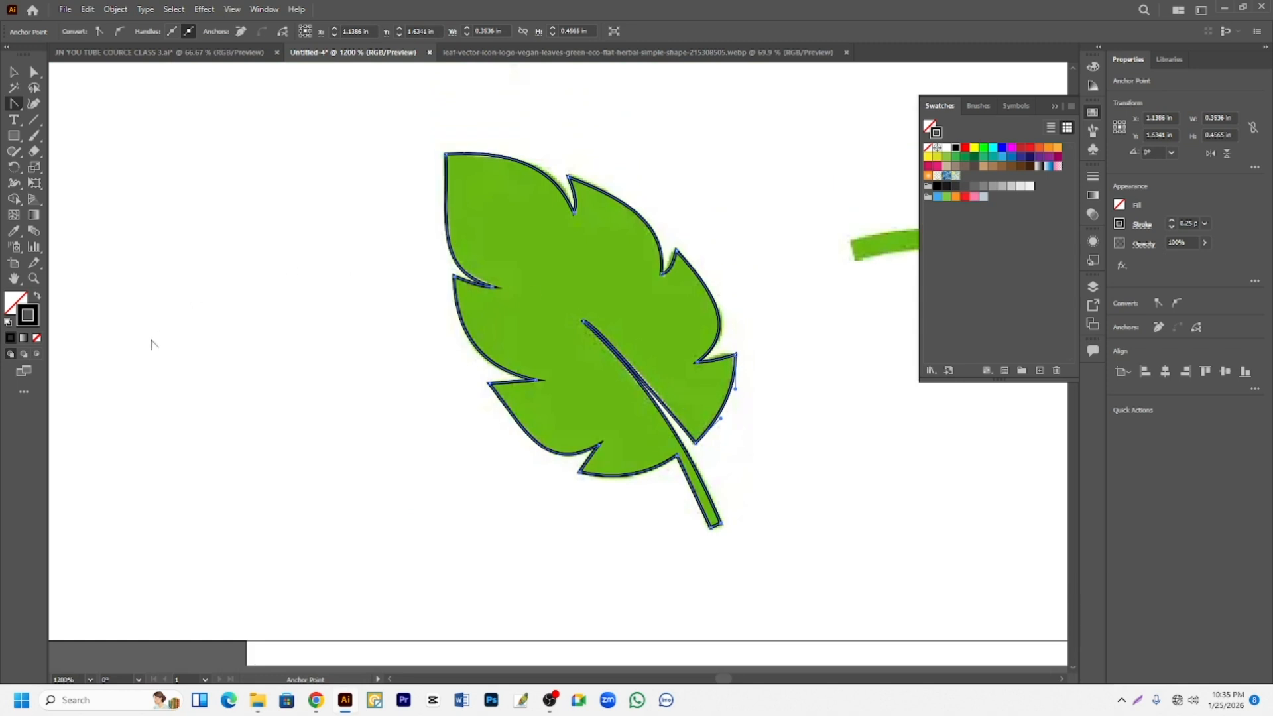
{"action": "left_click", "coordinate": [37, 297]}
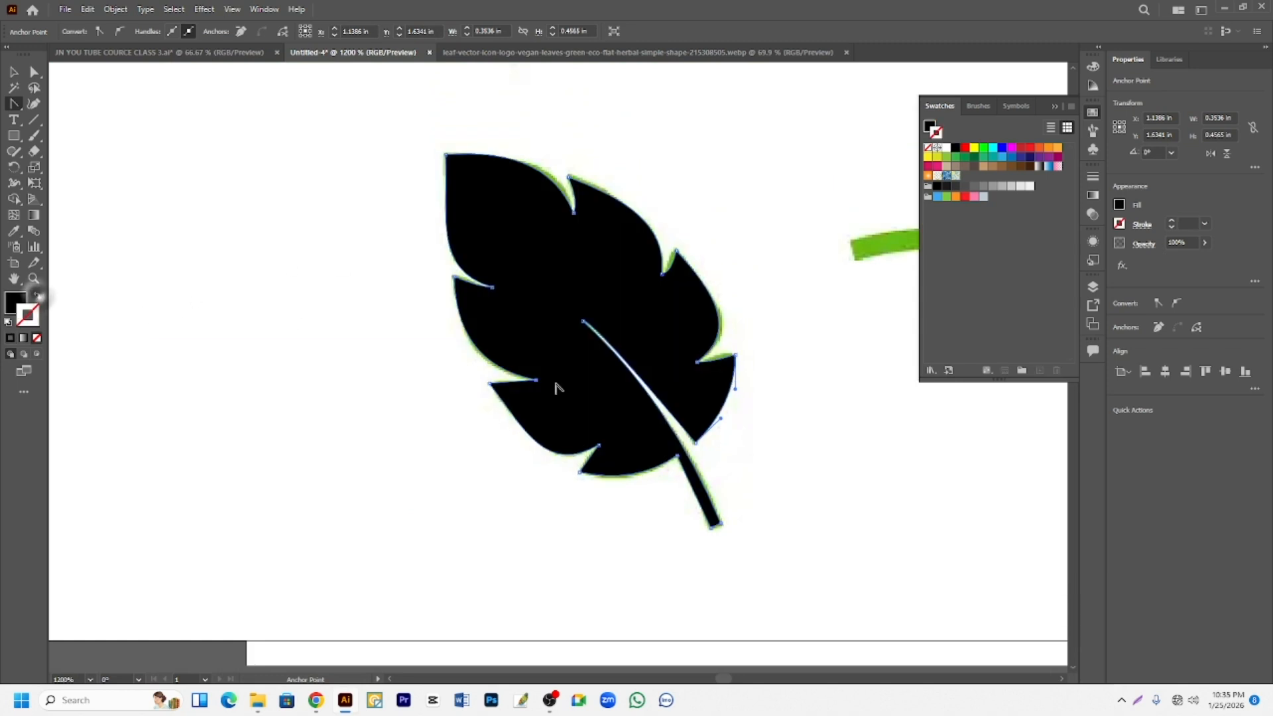
{"action": "scroll", "coordinate": [623, 401], "scroll_direction": "down", "scroll_amount": 1}
{"action": "left_click", "coordinate": [14, 72]}
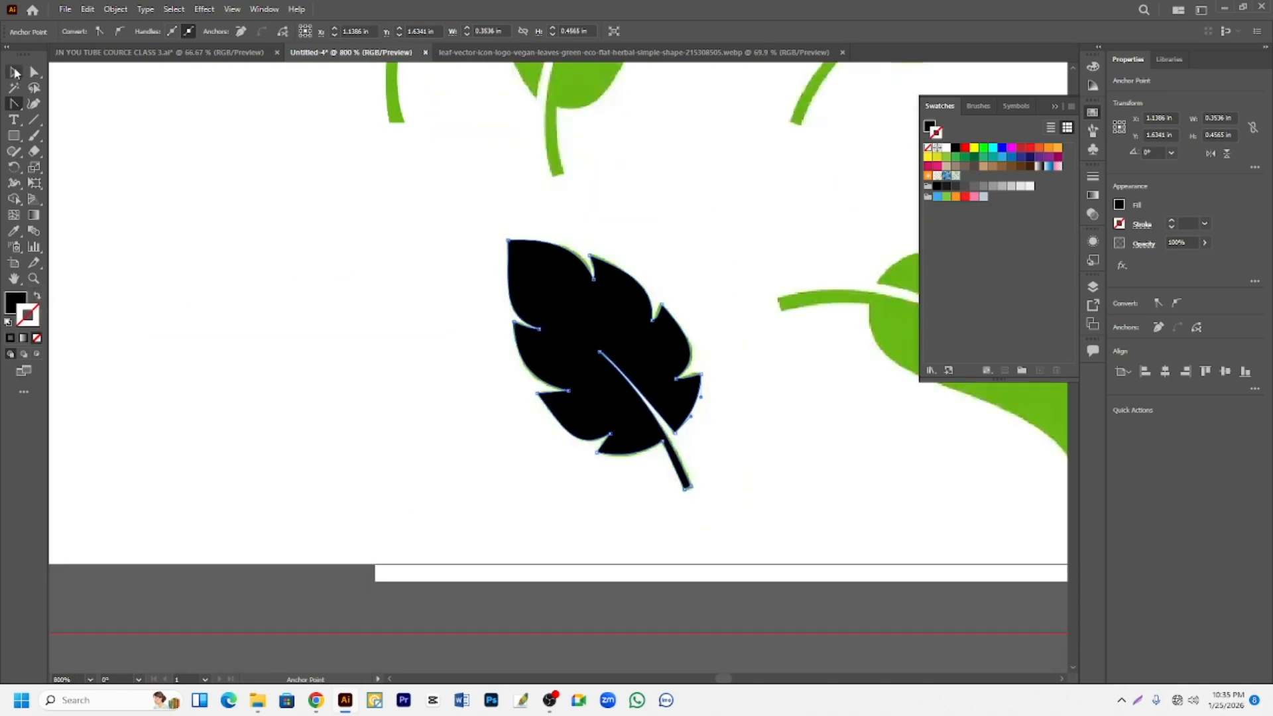
{"action": "left_click_drag", "start_coordinate": [648, 323], "coordinate": [379, 323]}
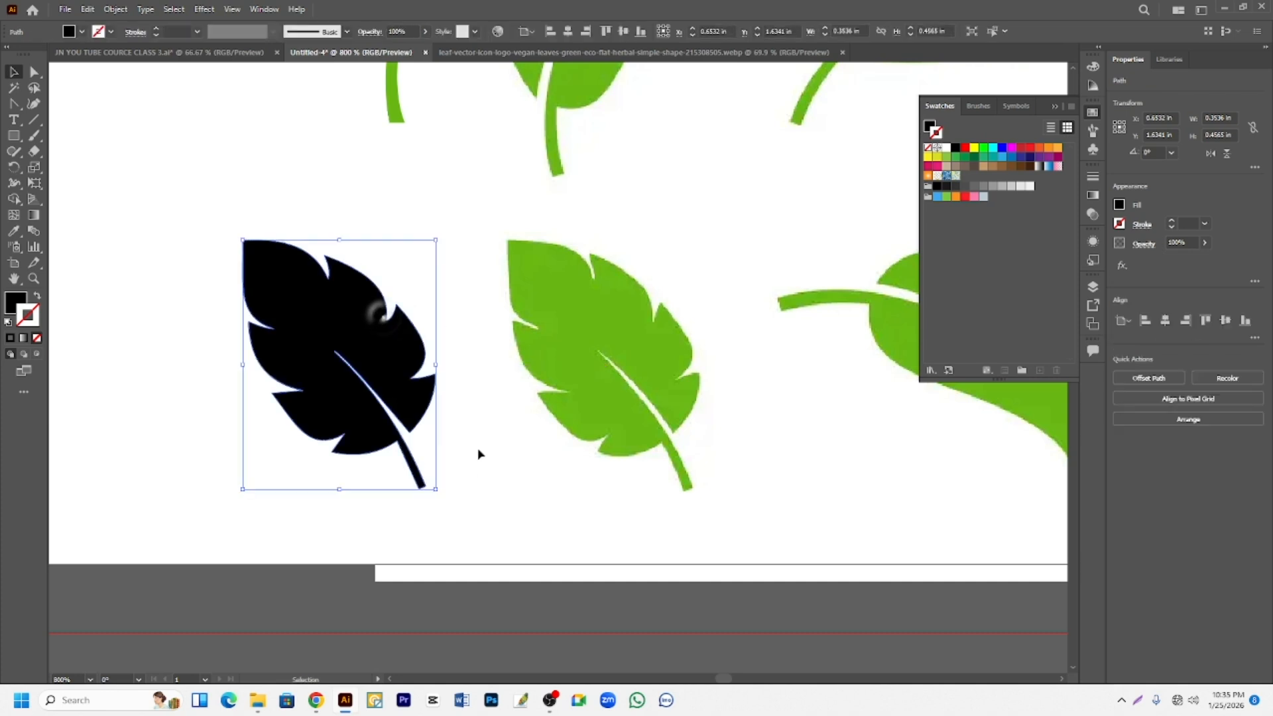
- Move the black leaf up beside the overlapping pair of leaves, fill it with the same green, and deselect it
{"action": "scroll", "coordinate": [438, 424], "scroll_direction": "down", "scroll_amount": 2}
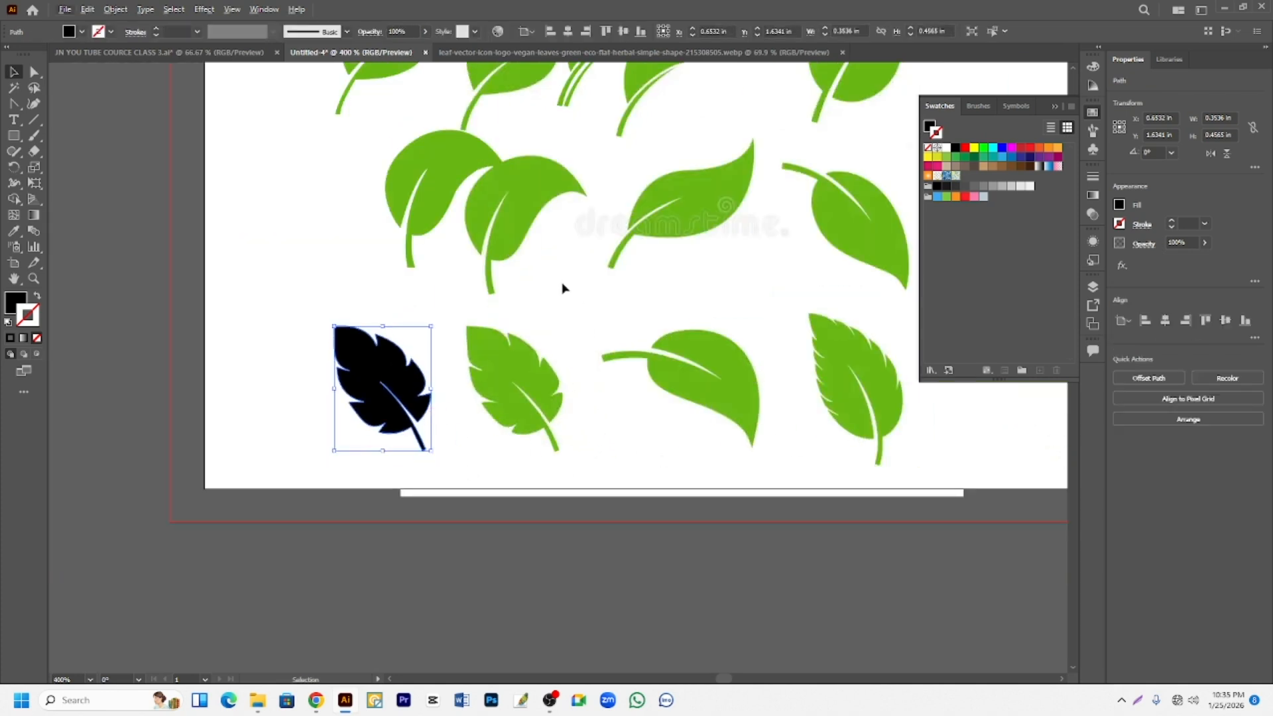
{"action": "scroll", "coordinate": [551, 299], "scroll_direction": "up", "scroll_amount": 1}
{"action": "scroll", "coordinate": [429, 441], "scroll_direction": "down", "scroll_amount": 3}
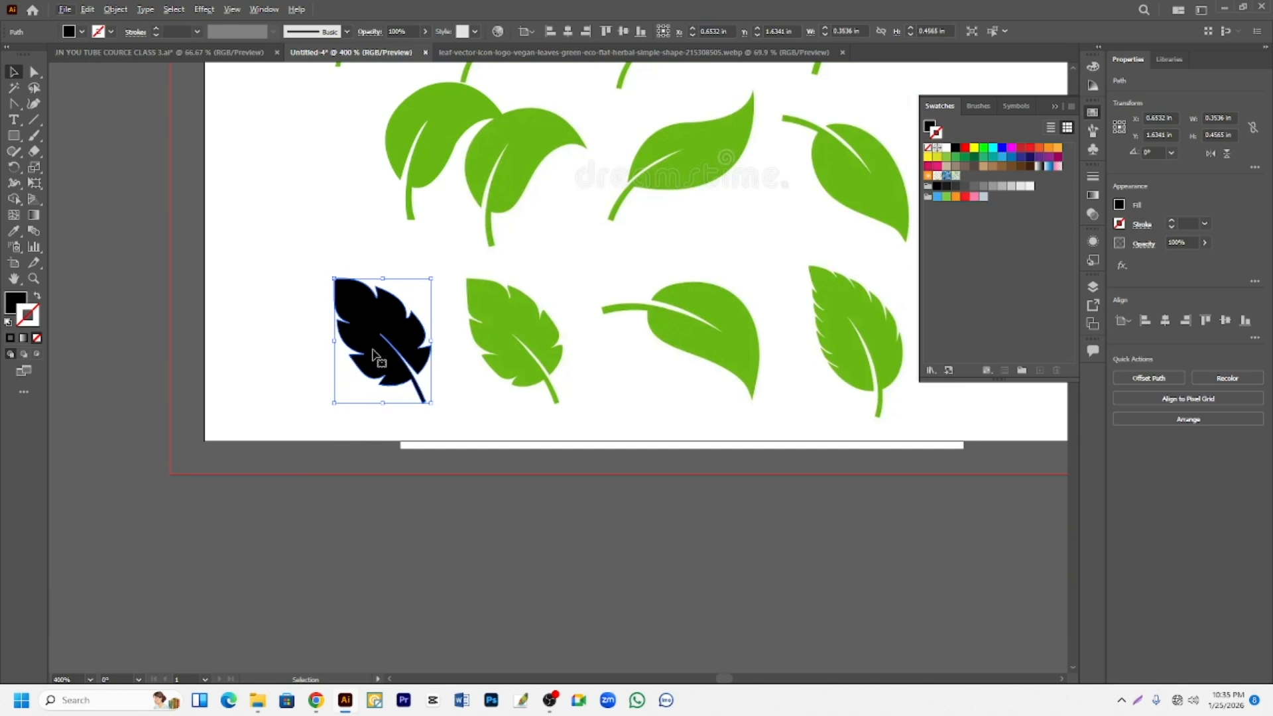
{"action": "scroll", "coordinate": [649, 275], "scroll_direction": "up", "scroll_amount": 3}
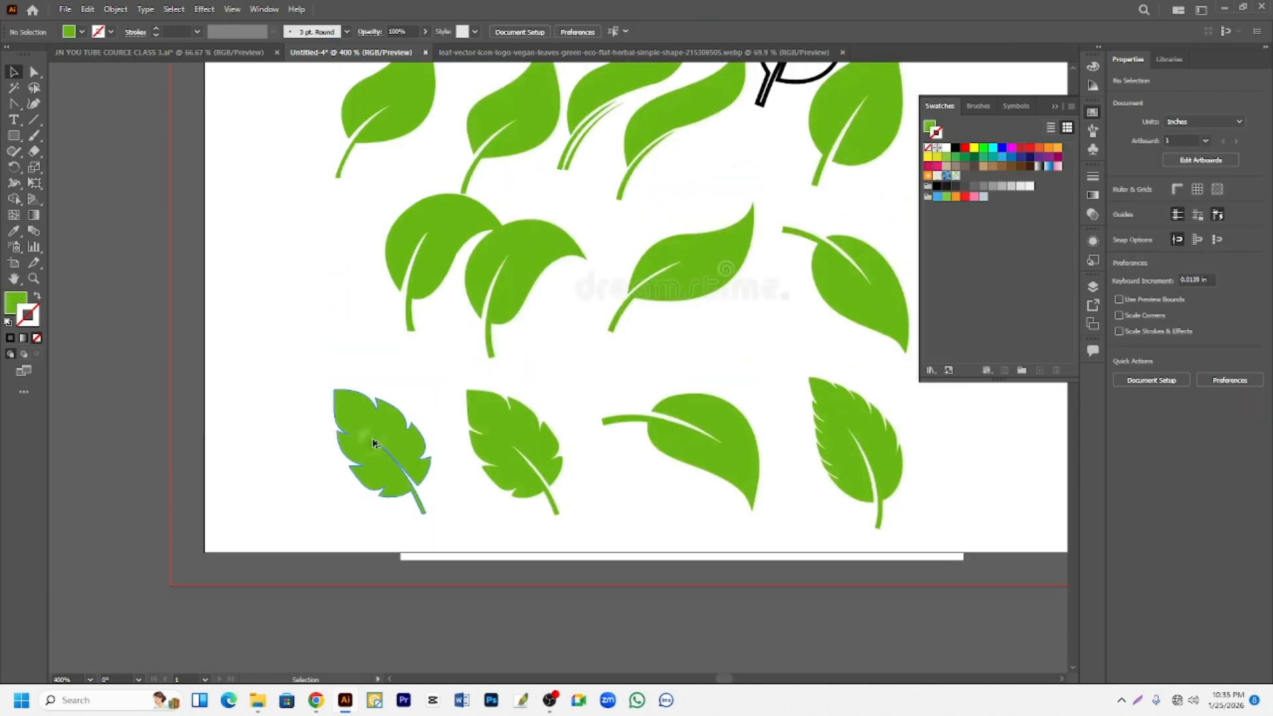
{"action": "left_click_drag", "start_coordinate": [373, 443], "coordinate": [275, 282]}
{"action": "scroll", "coordinate": [278, 278], "scroll_direction": "up", "scroll_amount": 5}
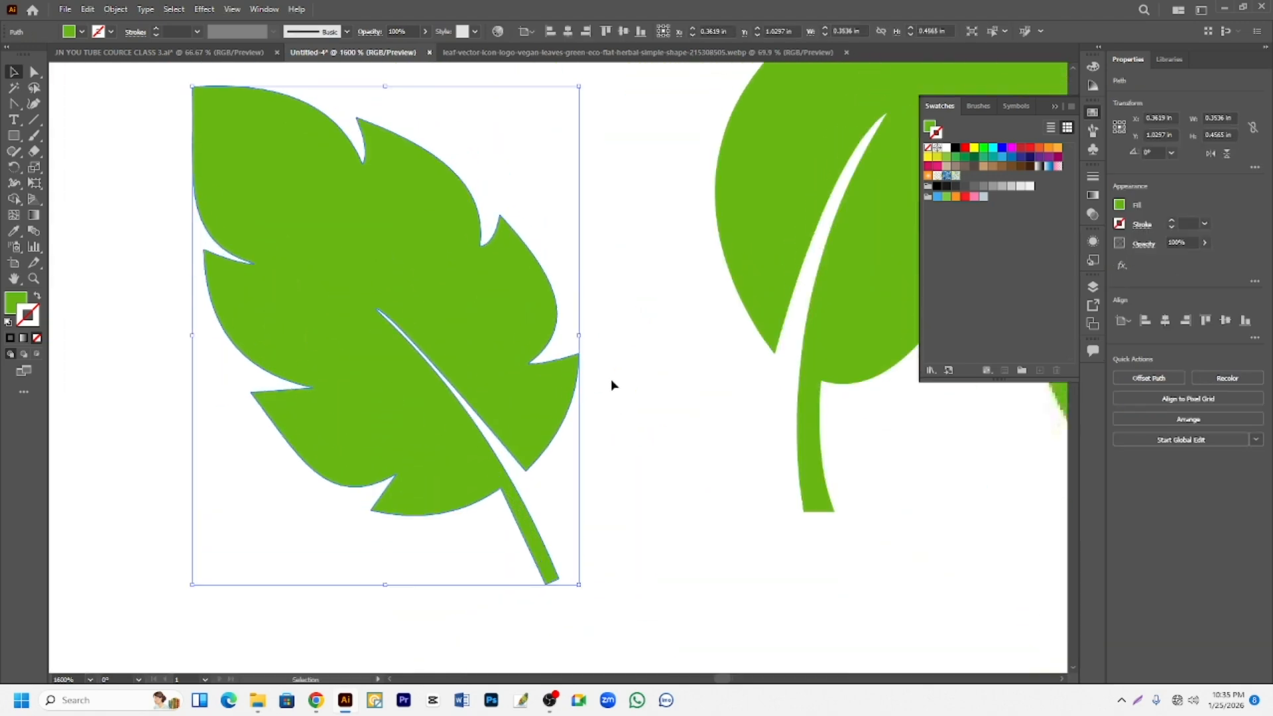
{"action": "left_click", "coordinate": [611, 379]}
{"action": "scroll", "coordinate": [391, 309], "scroll_direction": "up", "scroll_amount": 3}
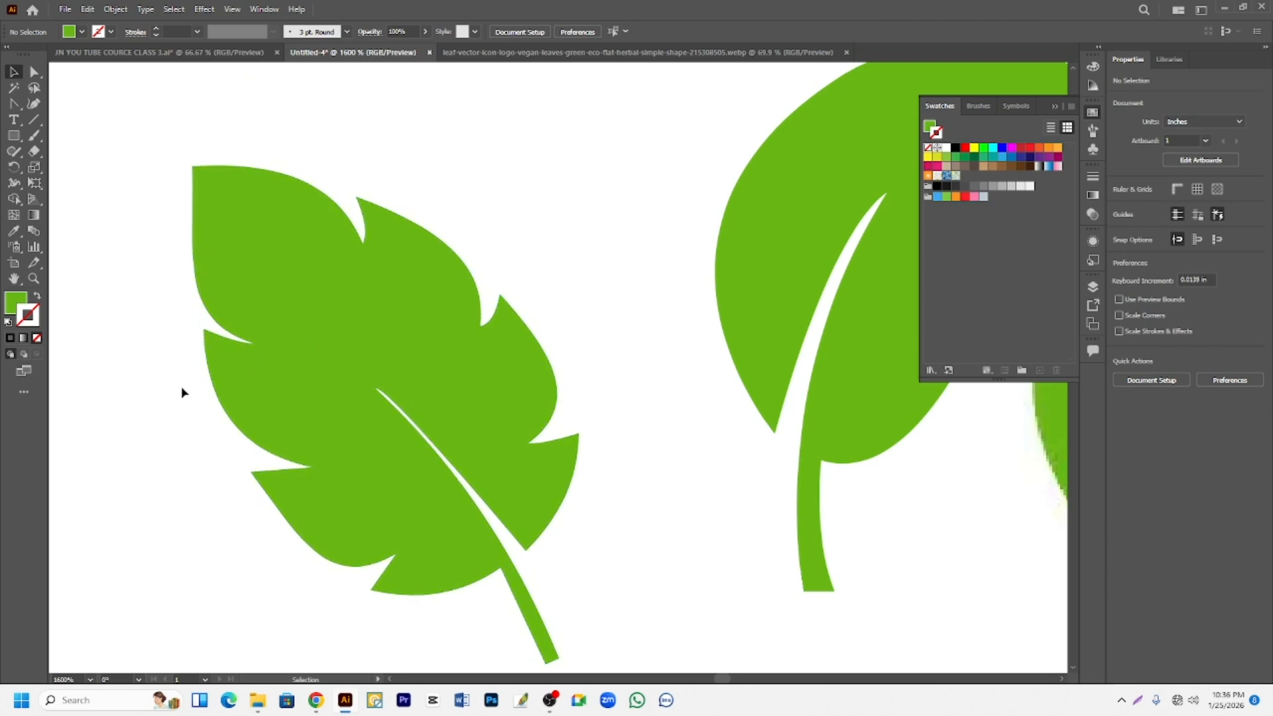
- Remove the inner anchor point of the leaf's upper-left notch with the Delete Anchor Point tool
{"action": "left_click", "coordinate": [253, 344]}
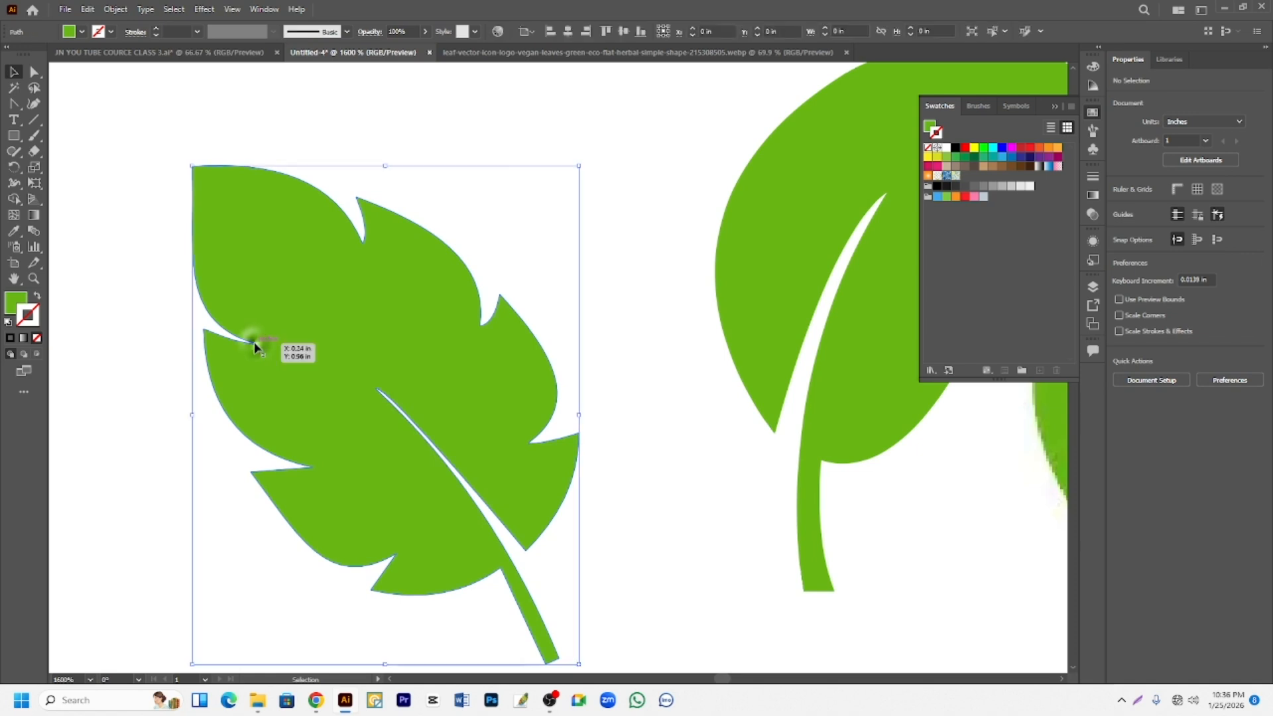
{"action": "left_click", "coordinate": [114, 263]}
{"action": "left_click_drag", "start_coordinate": [15, 104], "coordinate": [53, 137]}
{"action": "left_click", "coordinate": [54, 136]}
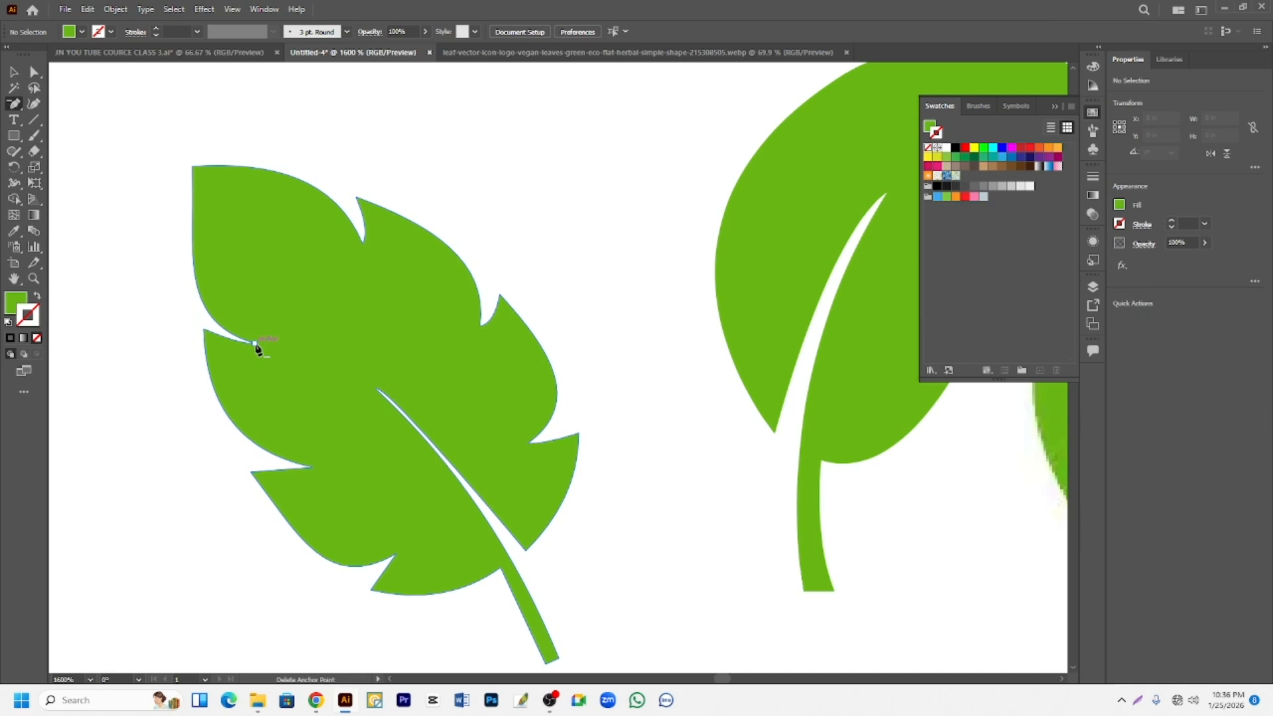
{"action": "left_click", "coordinate": [255, 345]}
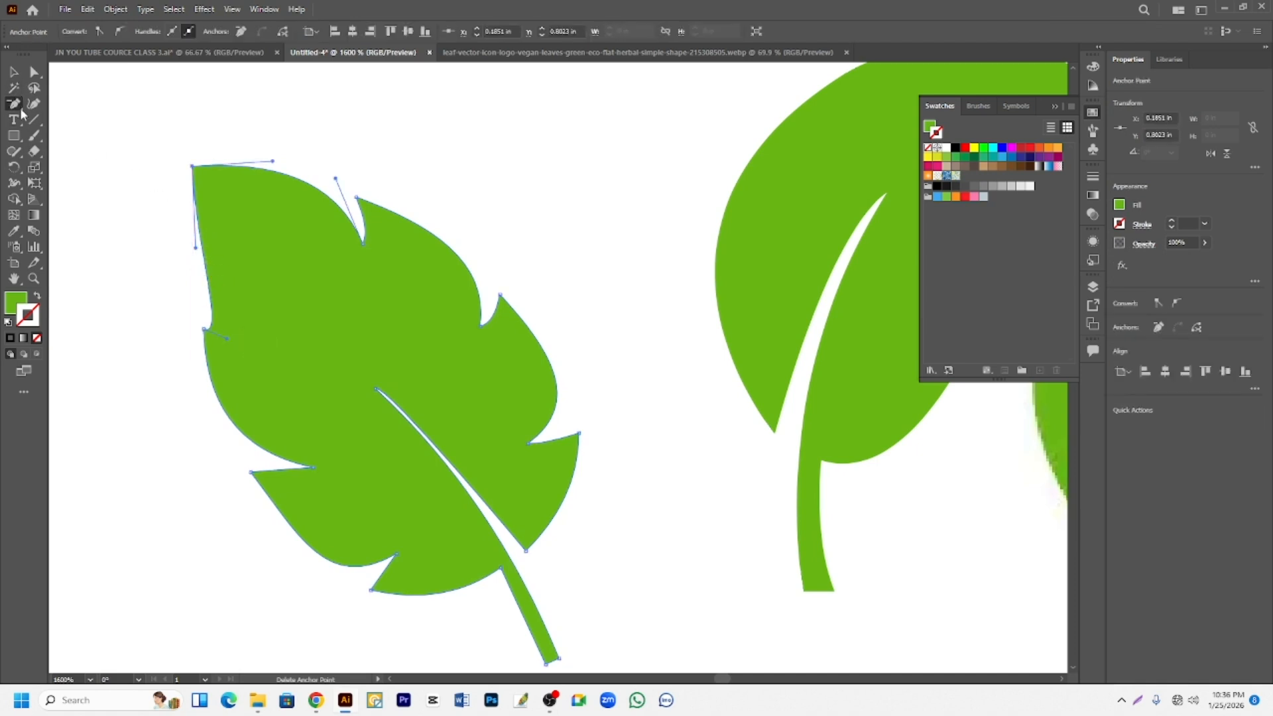
- Adjust the direction handles along the leaf's upper-left edge to smooth out the remains of the removed notch
{"action": "left_click", "coordinate": [35, 74]}
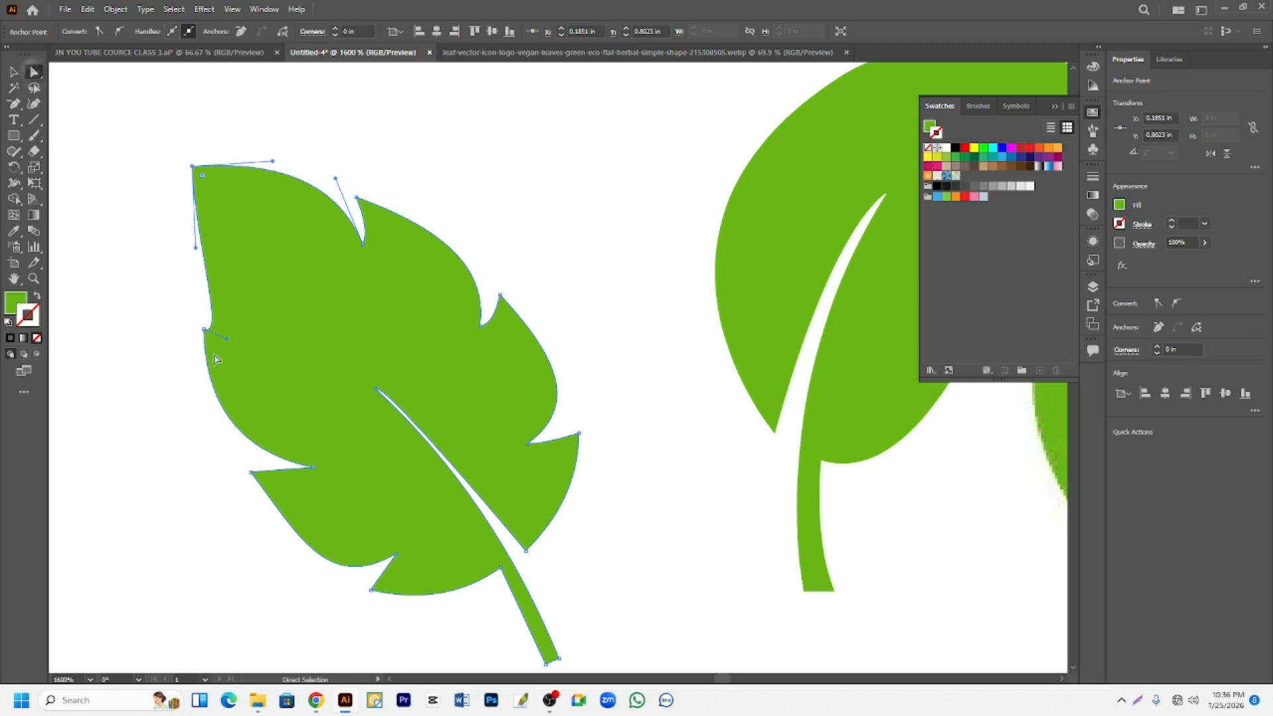
{"action": "left_click_drag", "start_coordinate": [227, 343], "coordinate": [201, 202]}
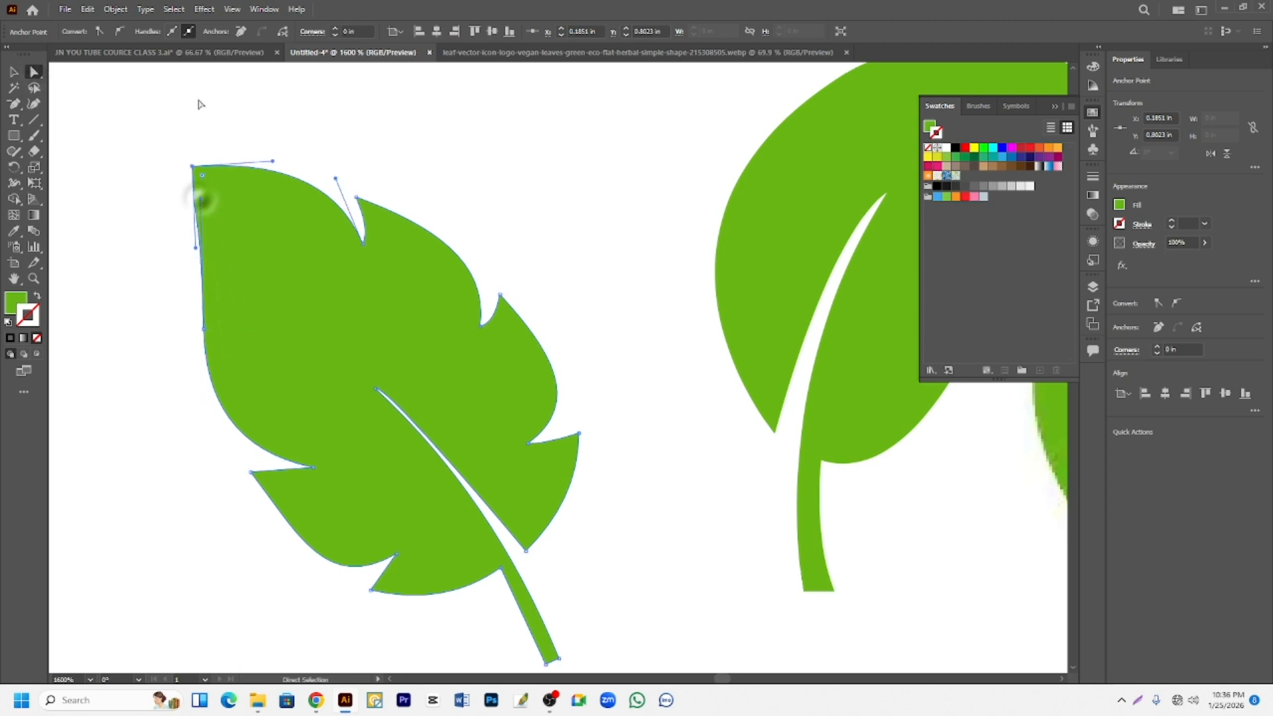
{"action": "scroll", "coordinate": [204, 247], "scroll_direction": "up", "scroll_amount": 2}
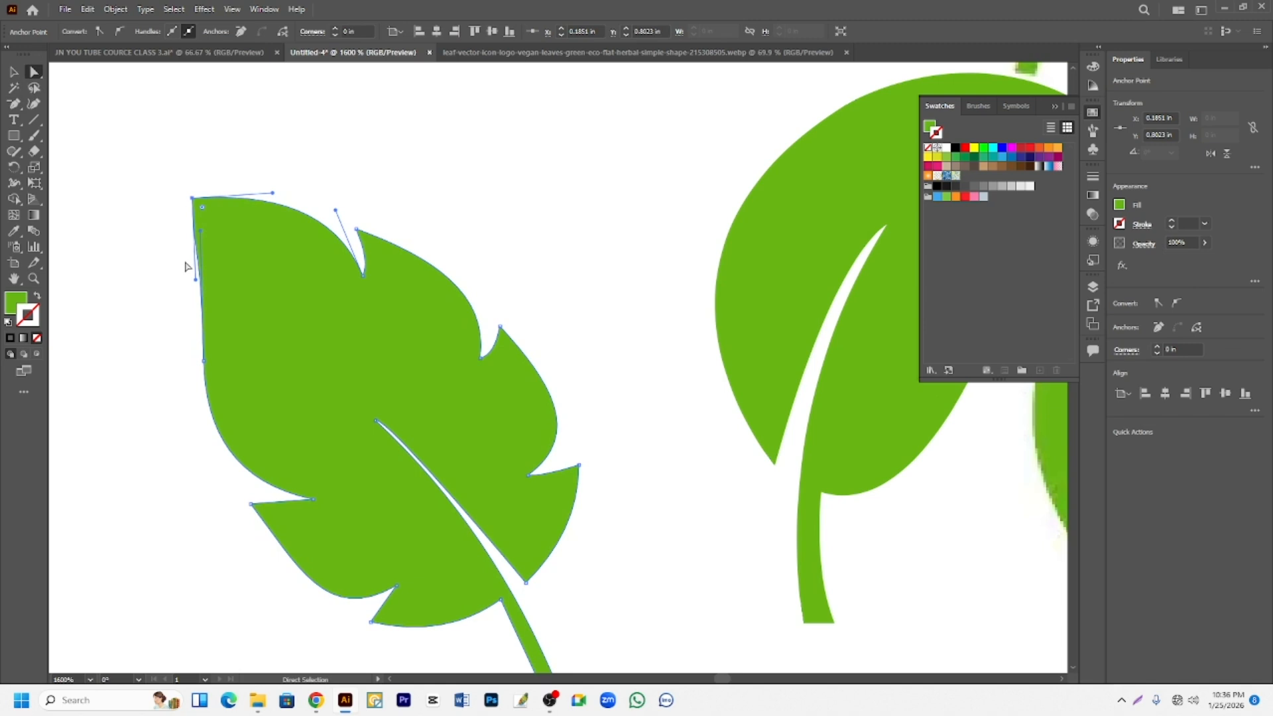
{"action": "scroll", "coordinate": [186, 266], "scroll_direction": "up", "scroll_amount": 2}
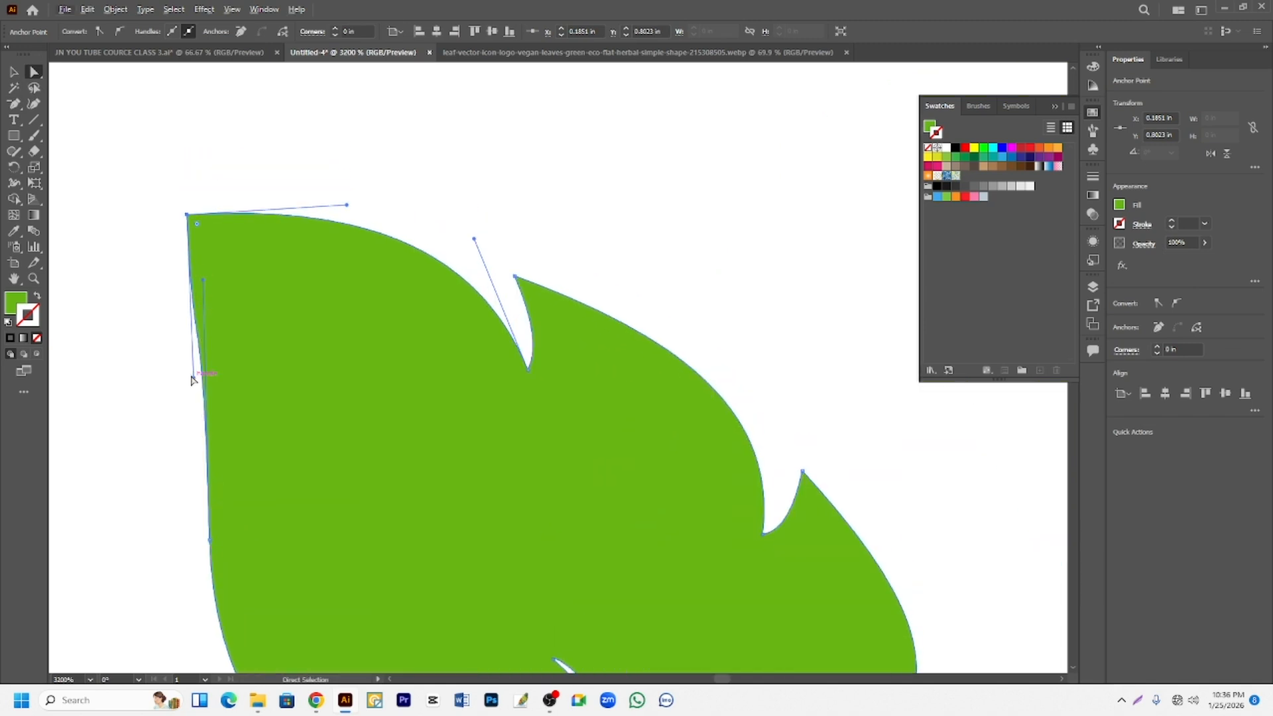
{"action": "left_click_drag", "start_coordinate": [195, 381], "coordinate": [207, 340]}
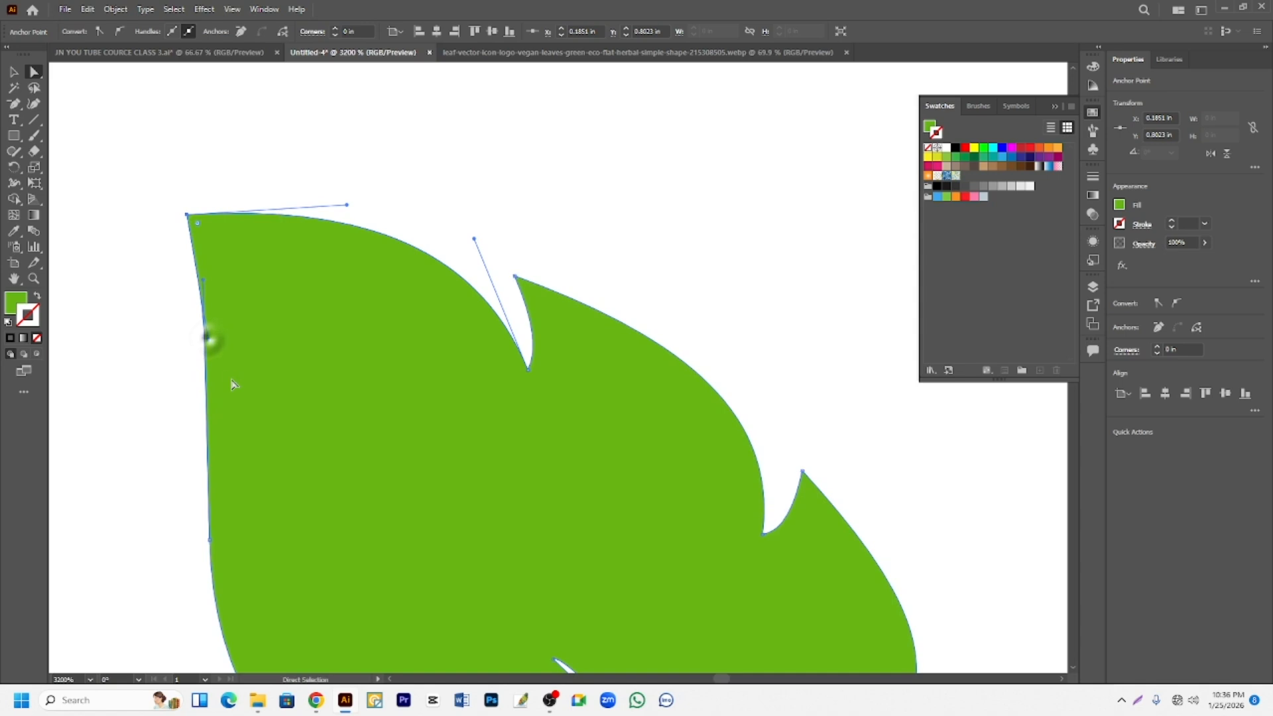
{"action": "scroll", "coordinate": [228, 377], "scroll_direction": "down", "scroll_amount": 3}
{"action": "scroll", "coordinate": [270, 312], "scroll_direction": "down", "scroll_amount": 3}
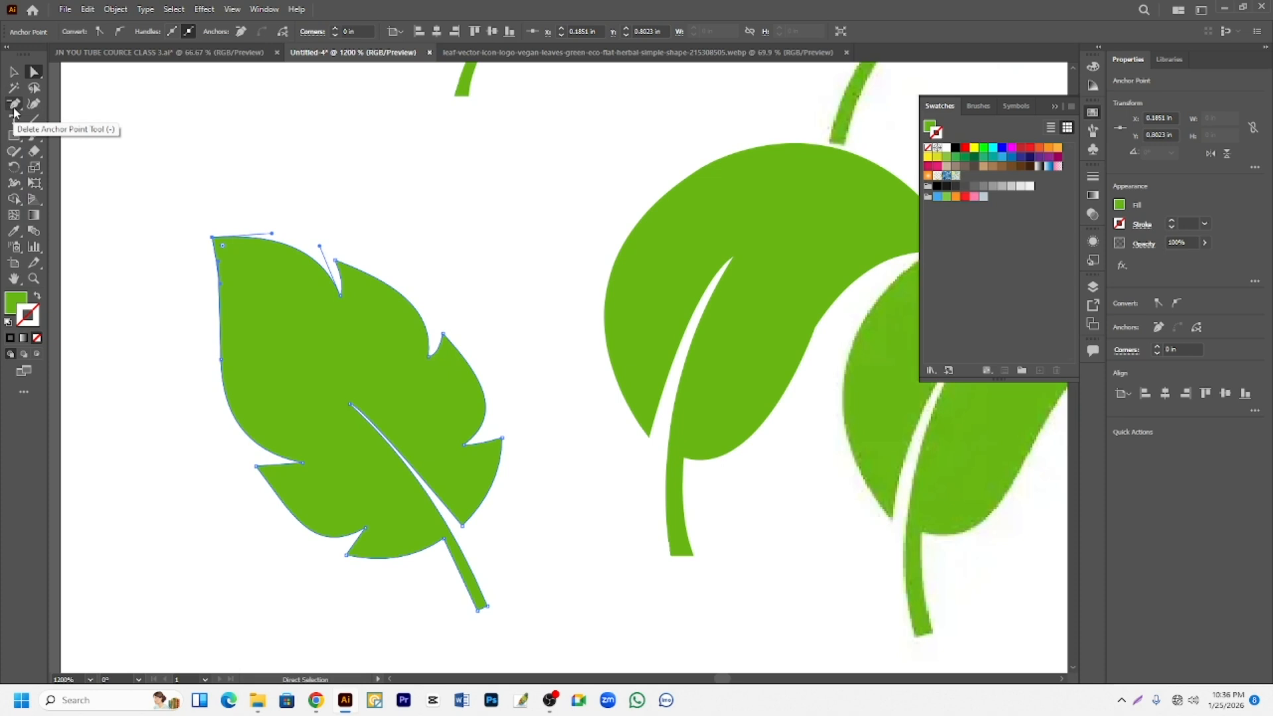
- Try deleting the inner anchor points of the two lower notches on the leaf's right edge, and undo both deletions
{"action": "left_click", "coordinate": [13, 107]}
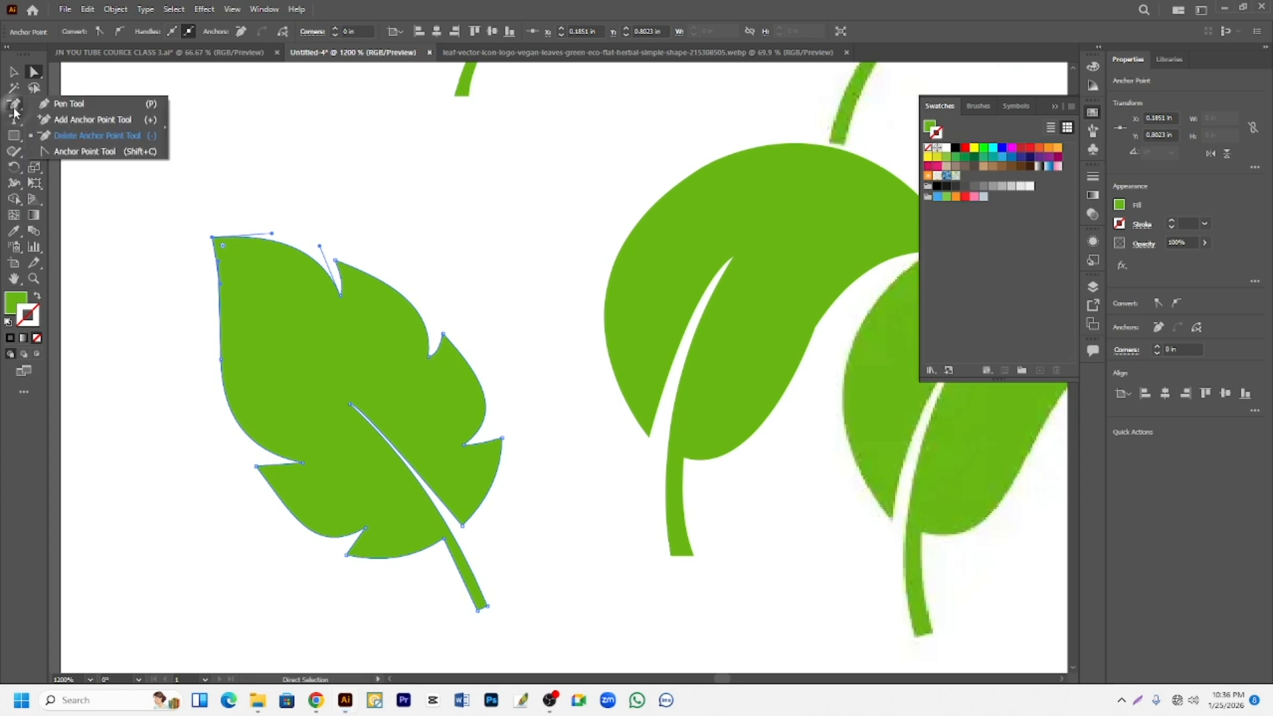
{"action": "left_click", "coordinate": [50, 137]}
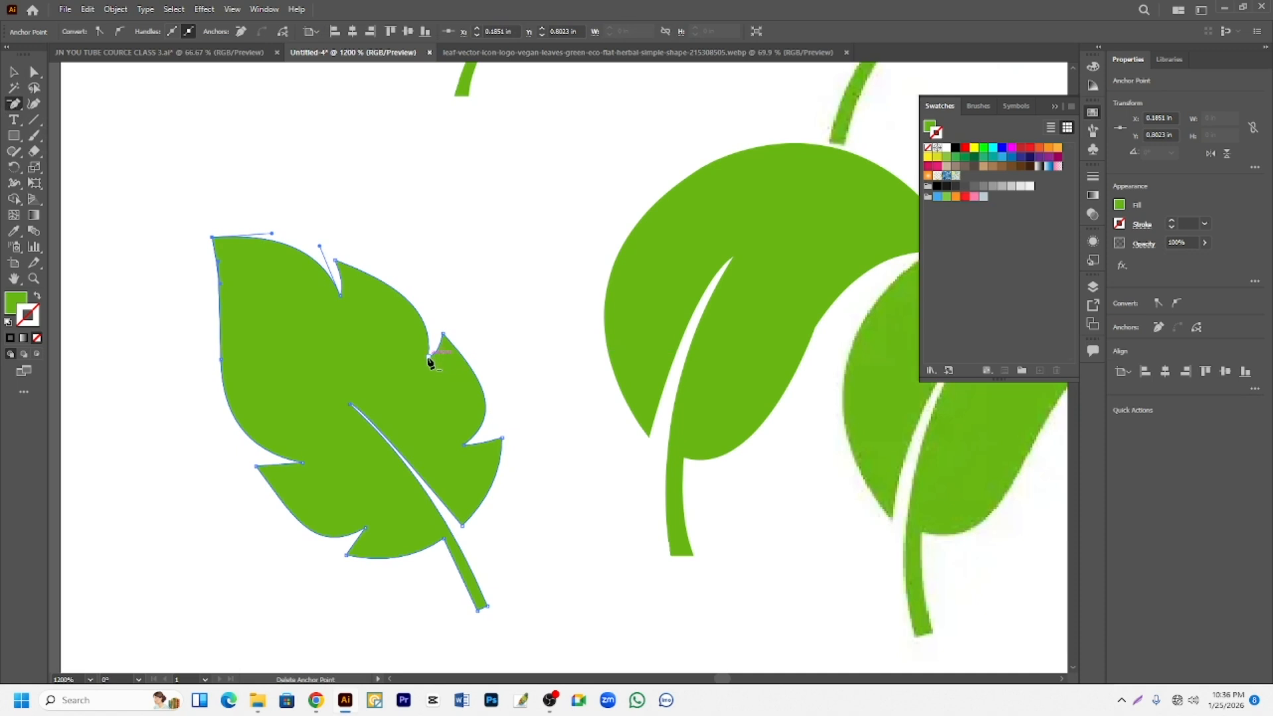
{"action": "left_click", "coordinate": [430, 357]}
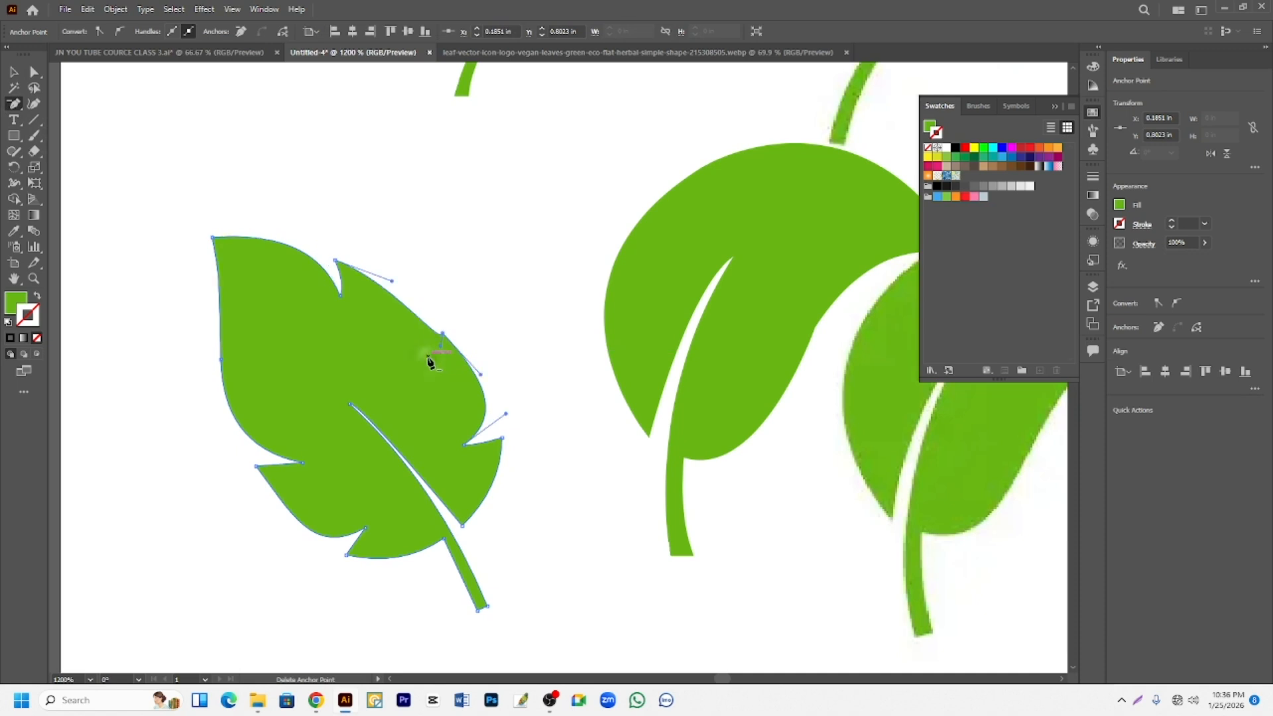
{"action": "left_click", "coordinate": [464, 444]}
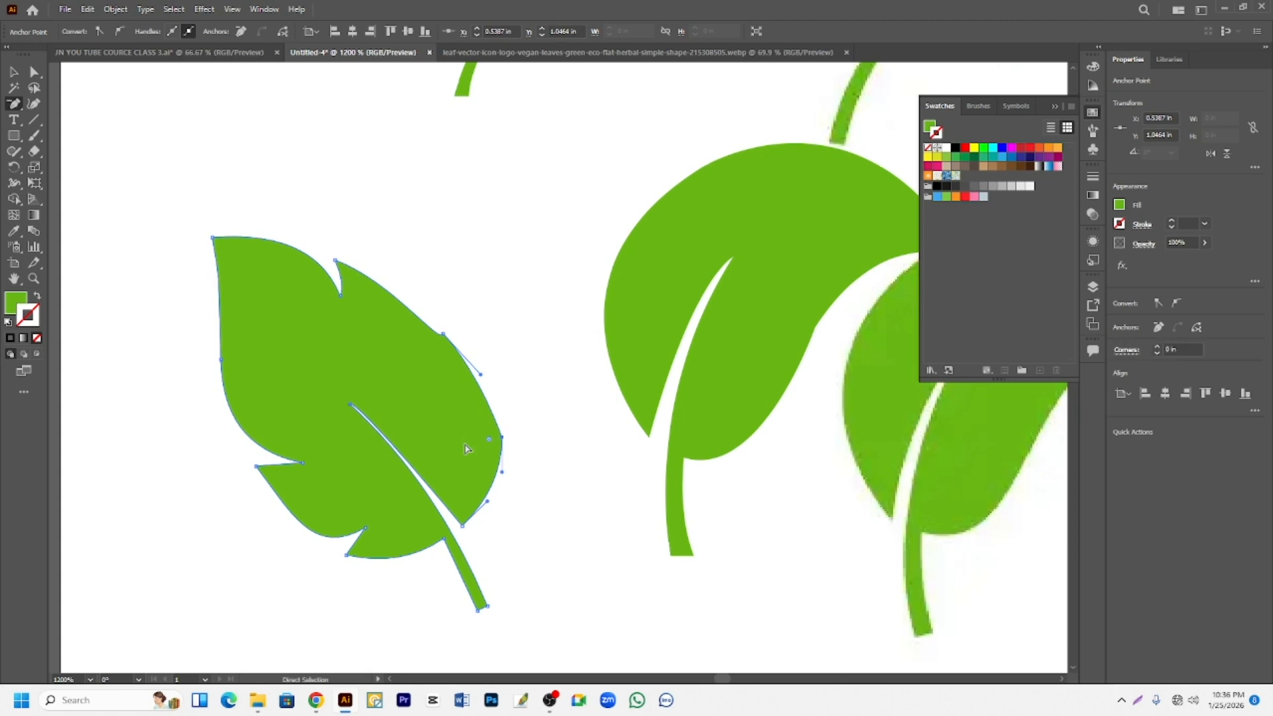
{"action": "key", "text": "ctrl+z"}
{"action": "key", "text": "ctrl+z"}
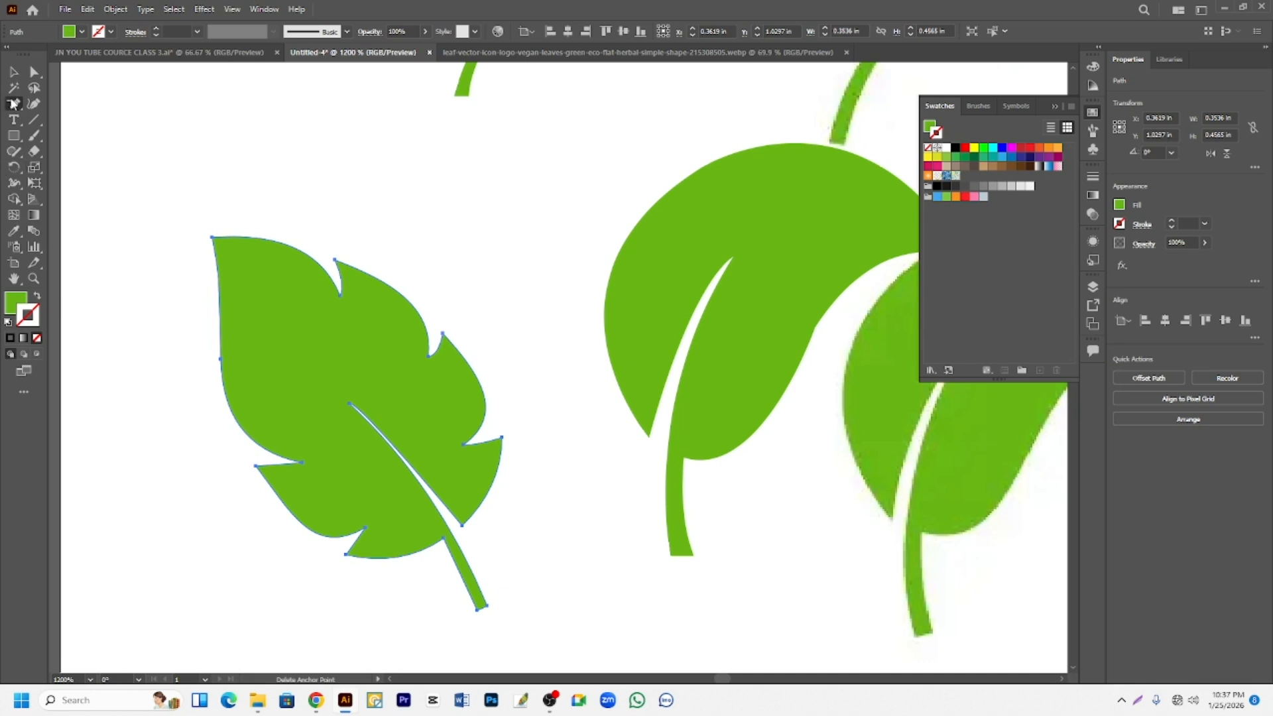
- Add an anchor point on the leaf's smooth upper-left edge and pull it outward to form a bulge
{"action": "left_click_drag", "start_coordinate": [13, 104], "coordinate": [66, 120]}
{"action": "left_click", "coordinate": [221, 333]}
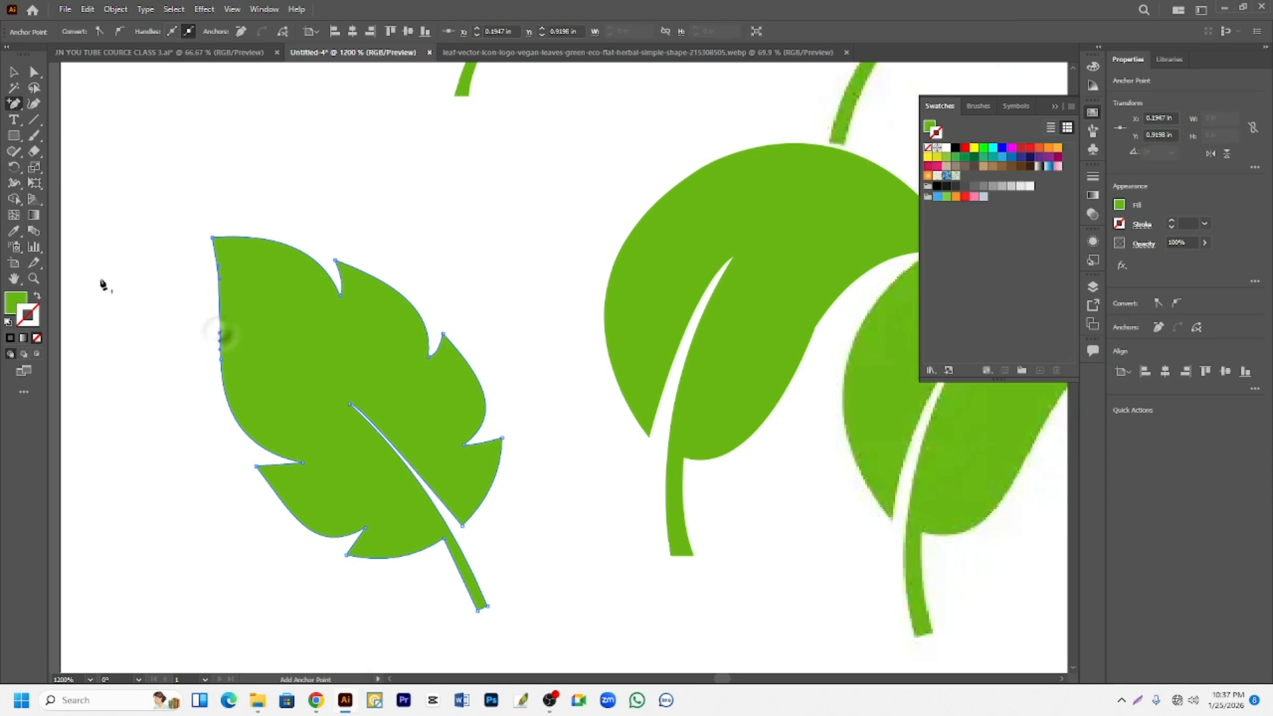
{"action": "left_click", "coordinate": [34, 71]}
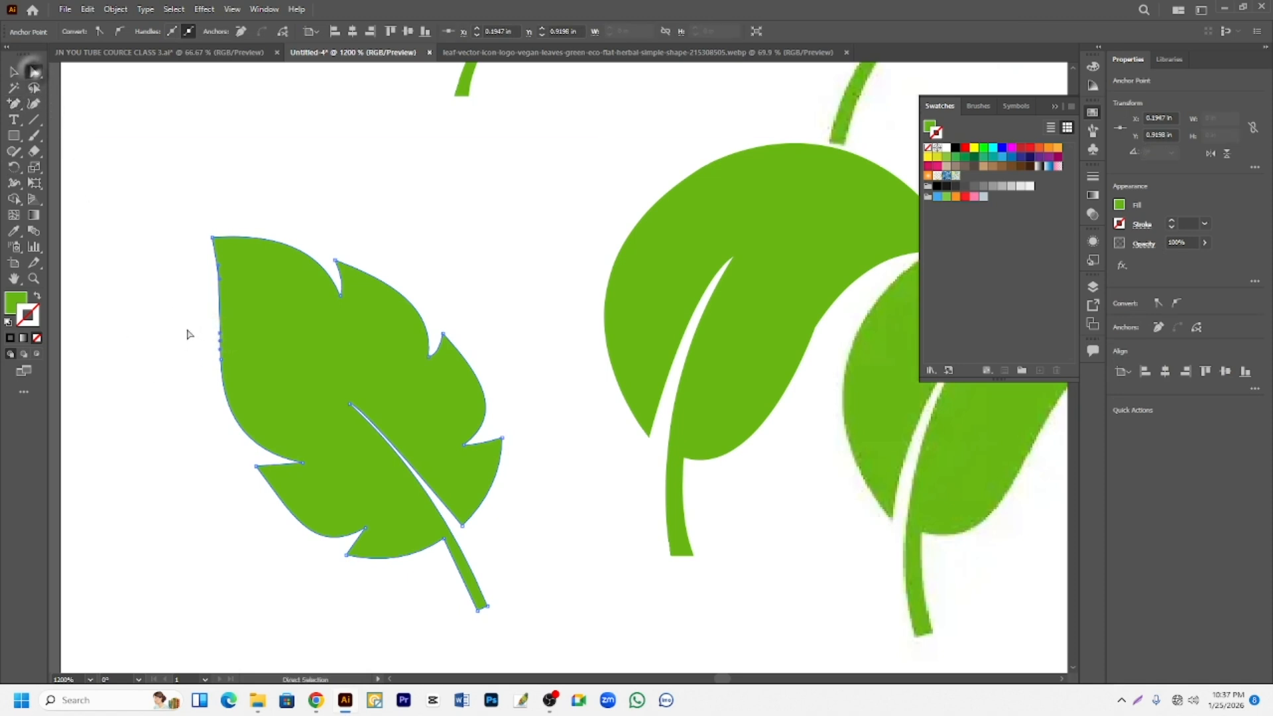
{"action": "left_click_drag", "start_coordinate": [221, 334], "coordinate": [178, 309]}
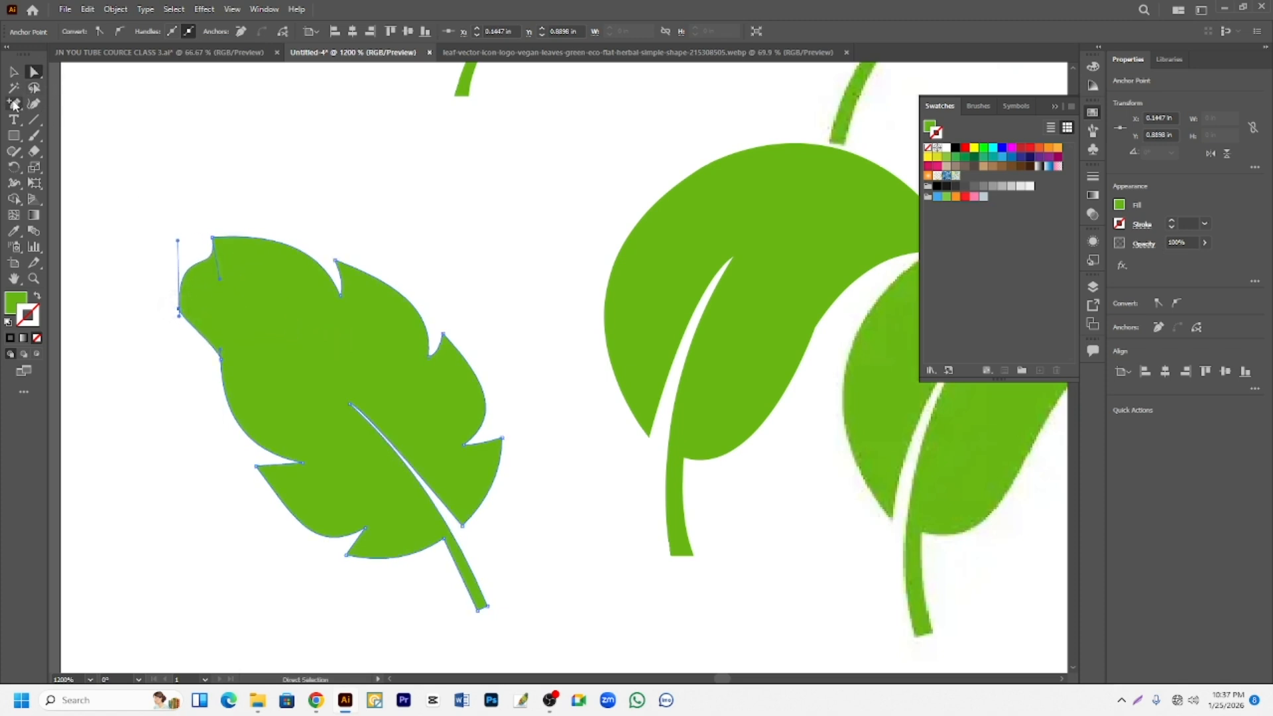
- With the Anchor Point tool, convert the bulge's anchor on the leaf's upper-left edge to a corner and pull out short smooth handles
{"action": "left_click_drag", "start_coordinate": [14, 105], "coordinate": [67, 147]}
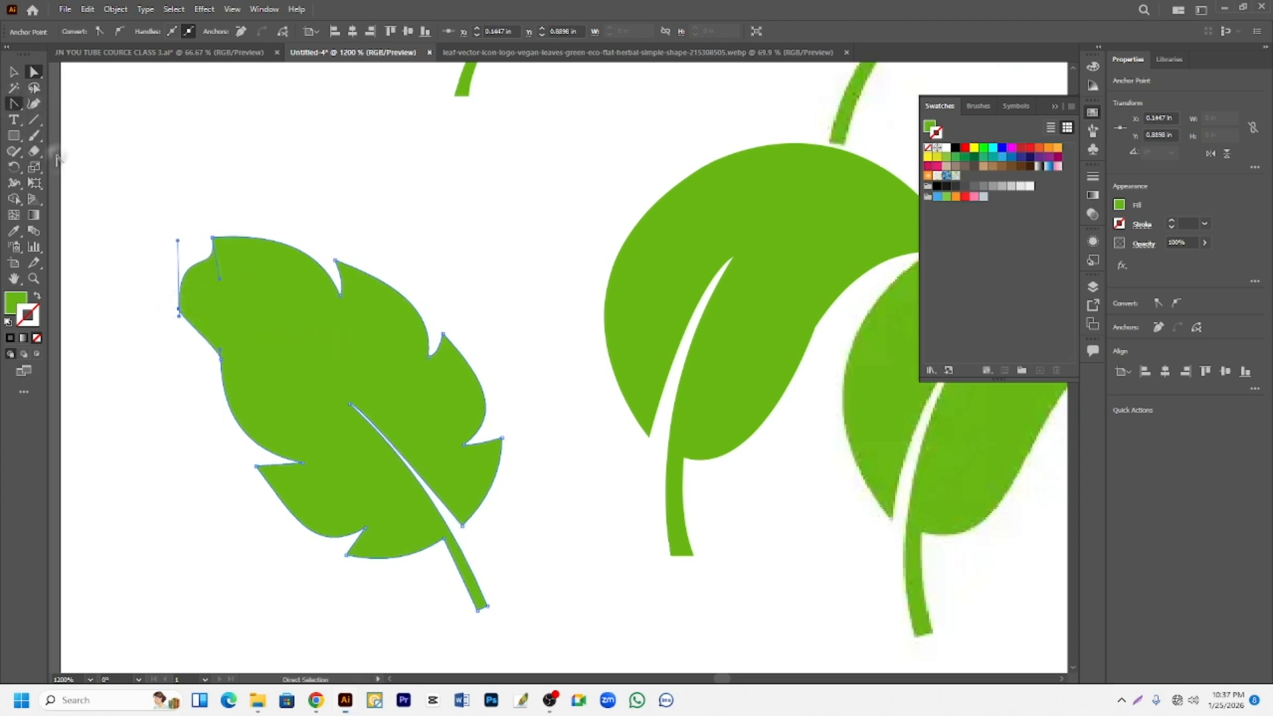
{"action": "left_click", "coordinate": [179, 310]}
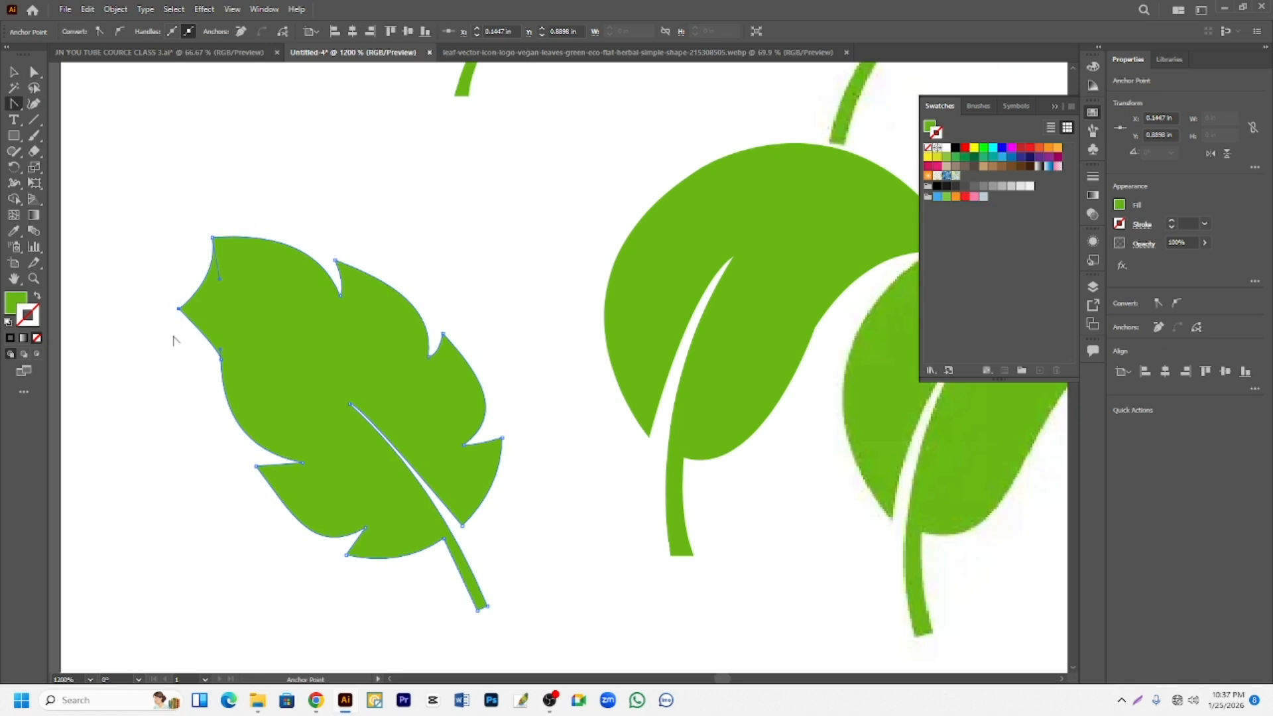
{"action": "mouse_move", "coordinate": [179, 309]}
{"action": "left_mouse_down"}
{"action": "mouse_move", "coordinate": [219, 307]}
{"action": "mouse_move", "coordinate": [170, 264]}
{"action": "mouse_move", "coordinate": [129, 278]}
{"action": "mouse_move", "coordinate": [171, 287]}
{"action": "left_mouse_up"}
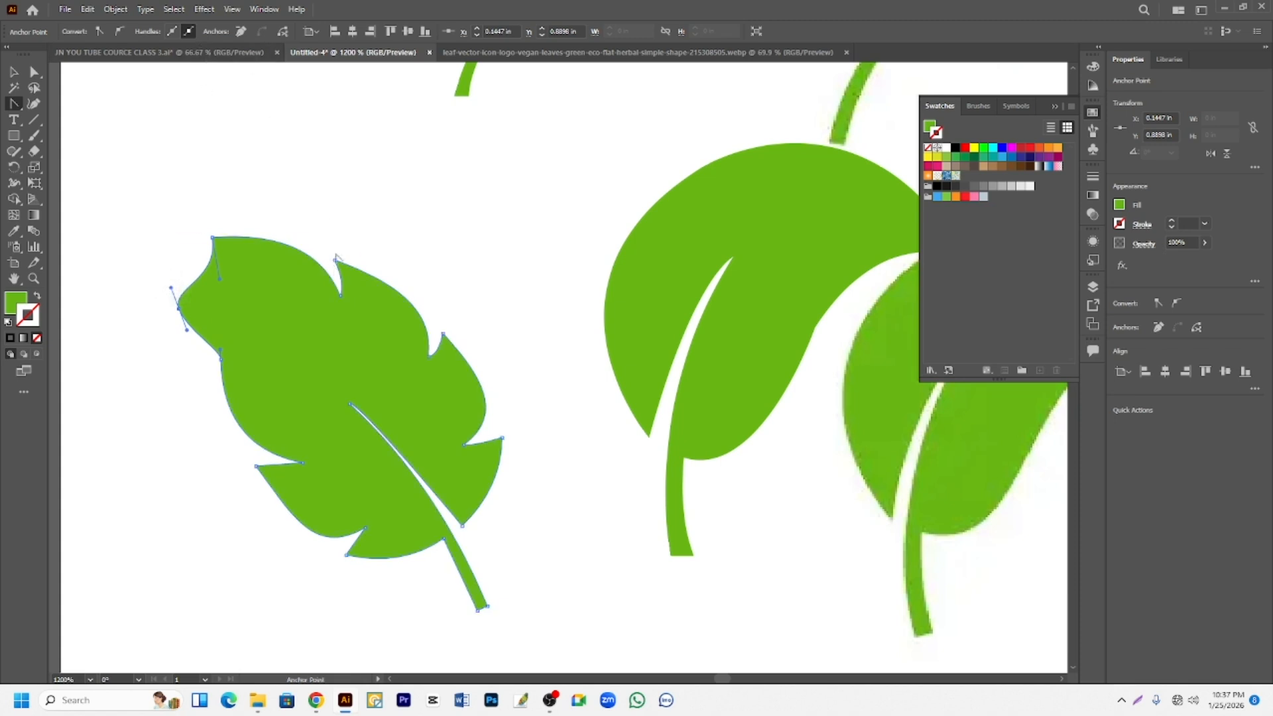
{"action": "scroll", "coordinate": [151, 177], "scroll_direction": "up", "scroll_amount": 2}
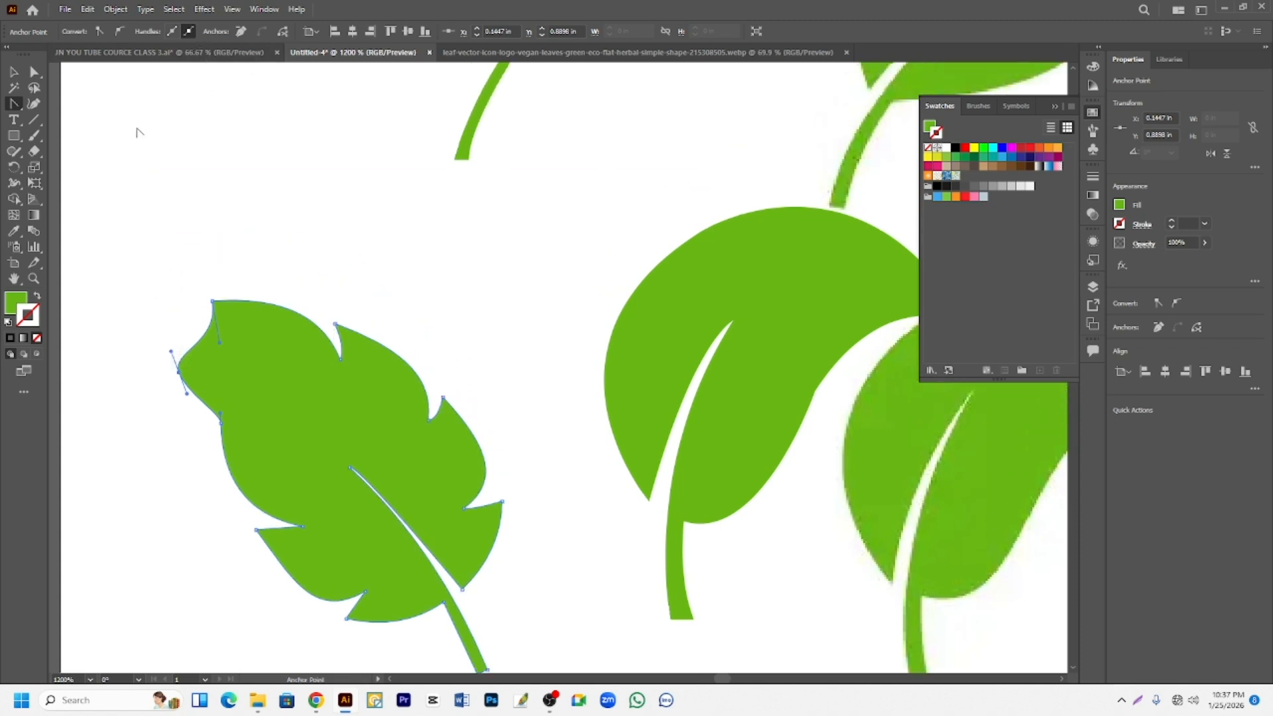
{"action": "scroll", "coordinate": [199, 240], "scroll_direction": "up", "scroll_amount": 2}
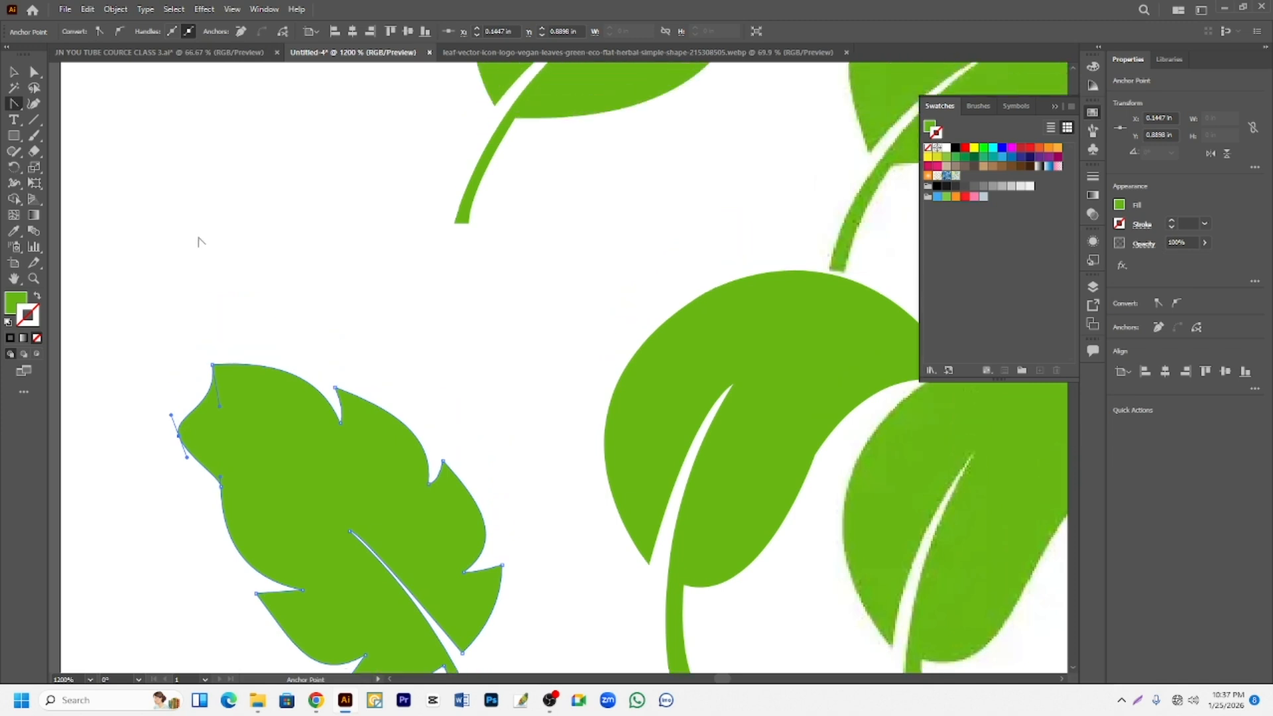
{"action": "scroll", "coordinate": [199, 229], "scroll_direction": "down", "scroll_amount": 2}
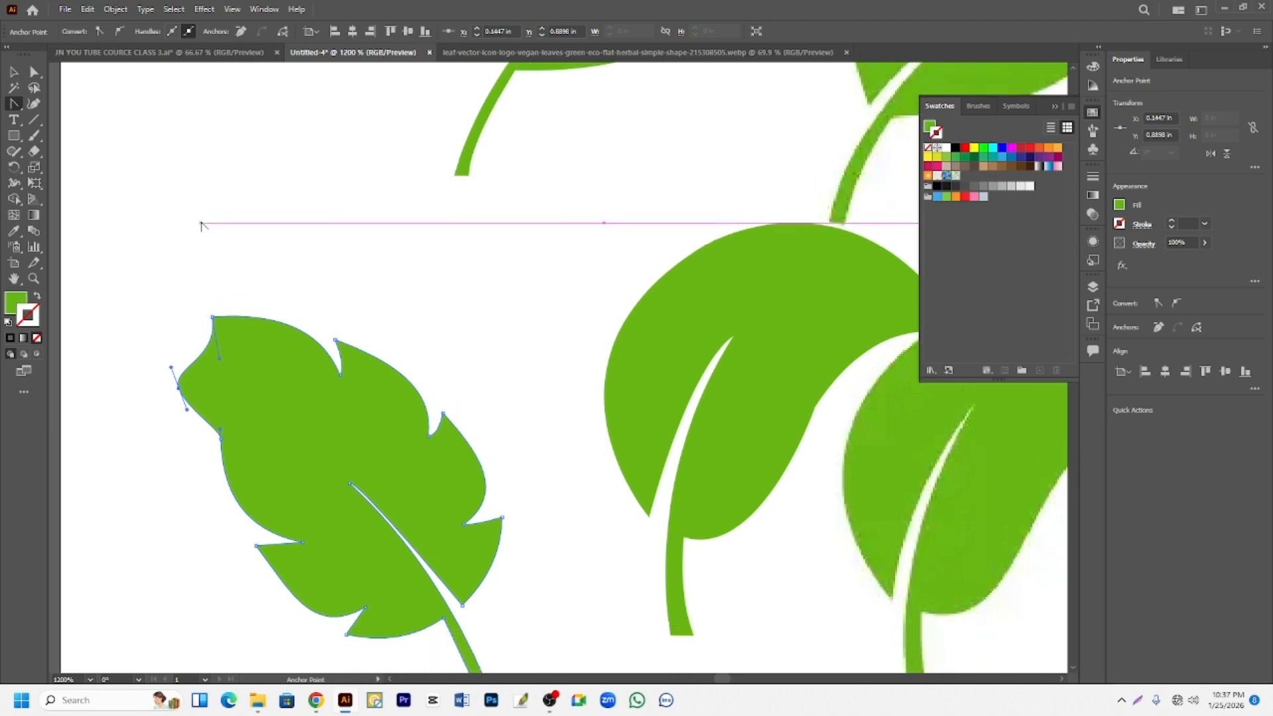
{"action": "left_click", "coordinate": [36, 106]}
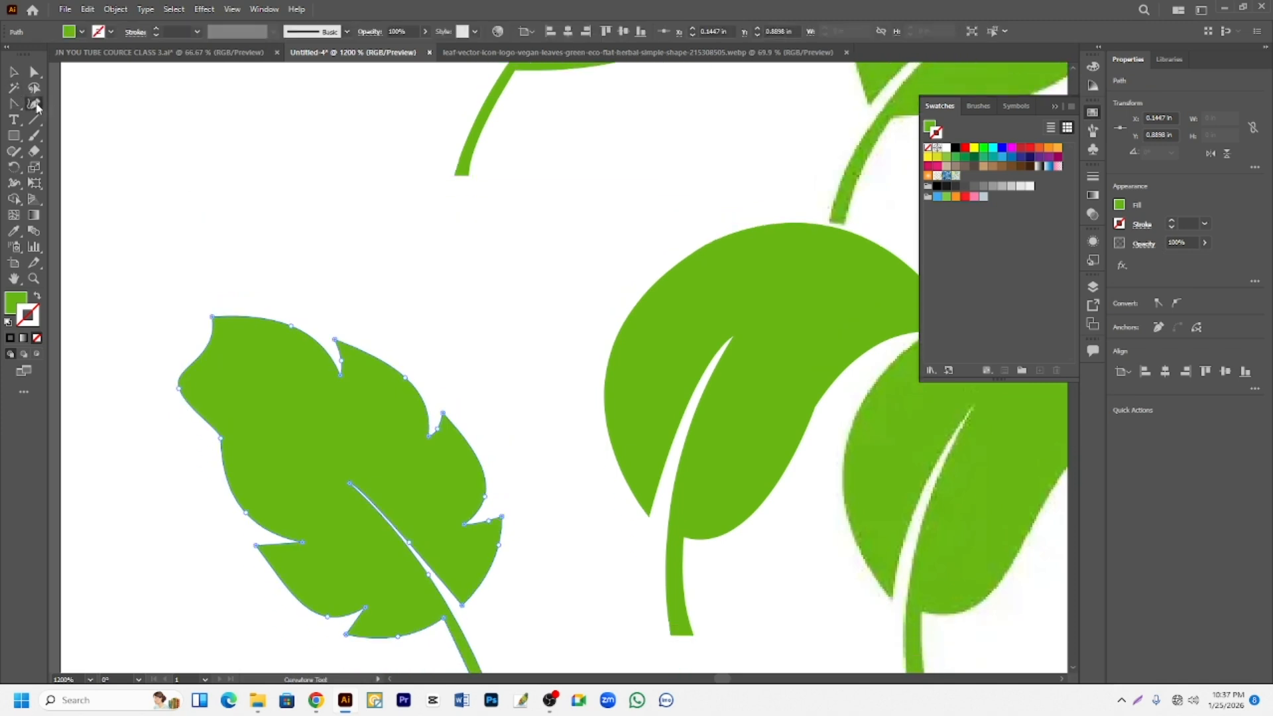
{"action": "scroll", "coordinate": [347, 233], "scroll_direction": "down", "scroll_amount": 1}
{"action": "scroll", "coordinate": [807, 634], "scroll_direction": "up", "scroll_amount": 3}
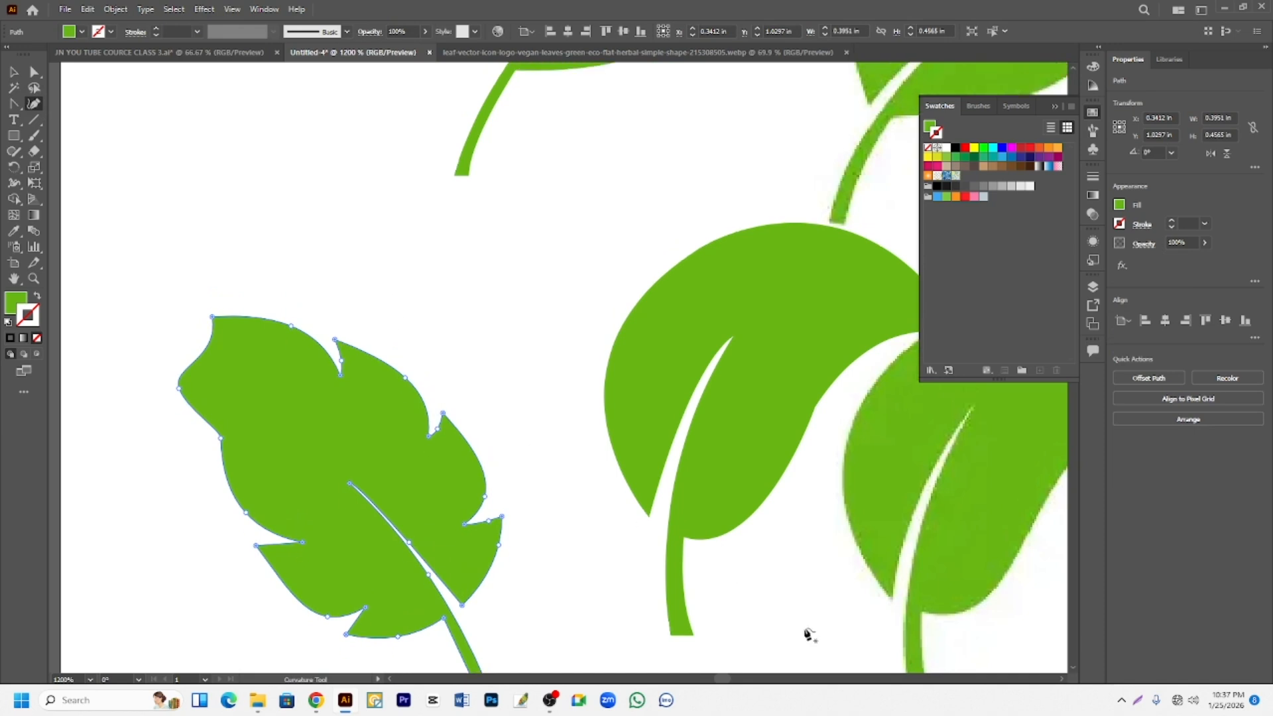
{"action": "left_click", "coordinate": [647, 549]}
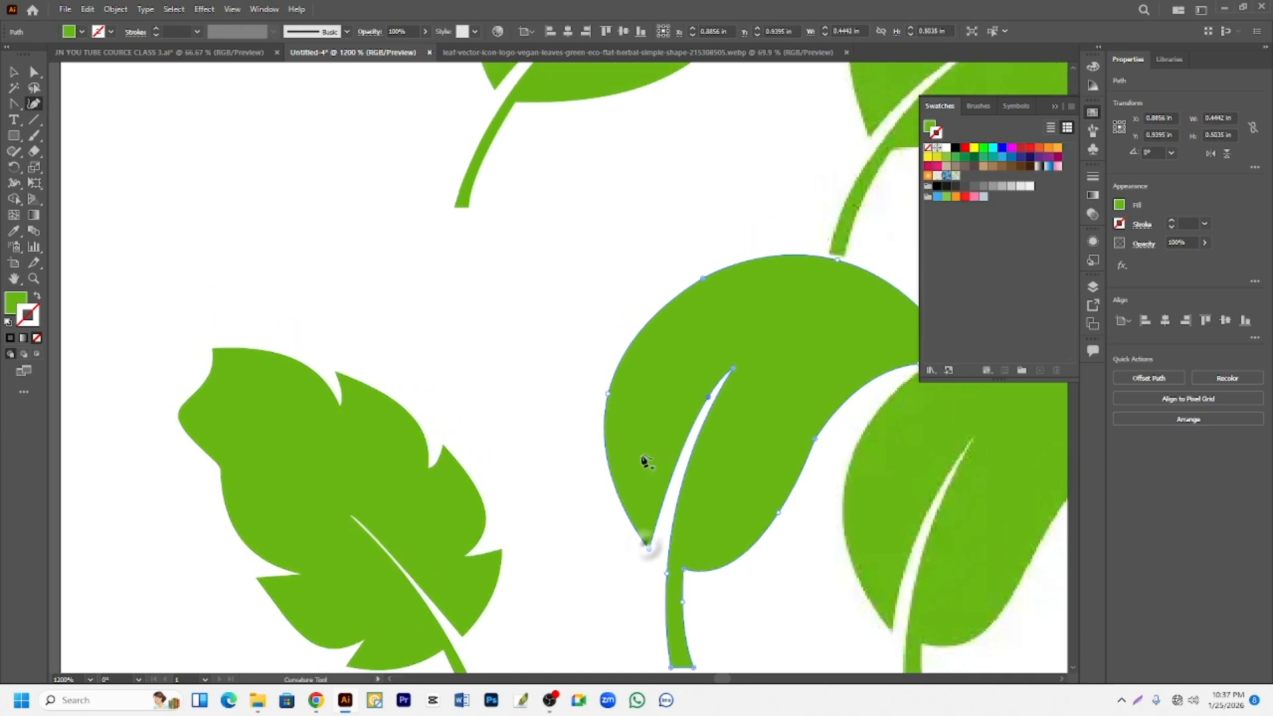
{"action": "left_click", "coordinate": [576, 449]}
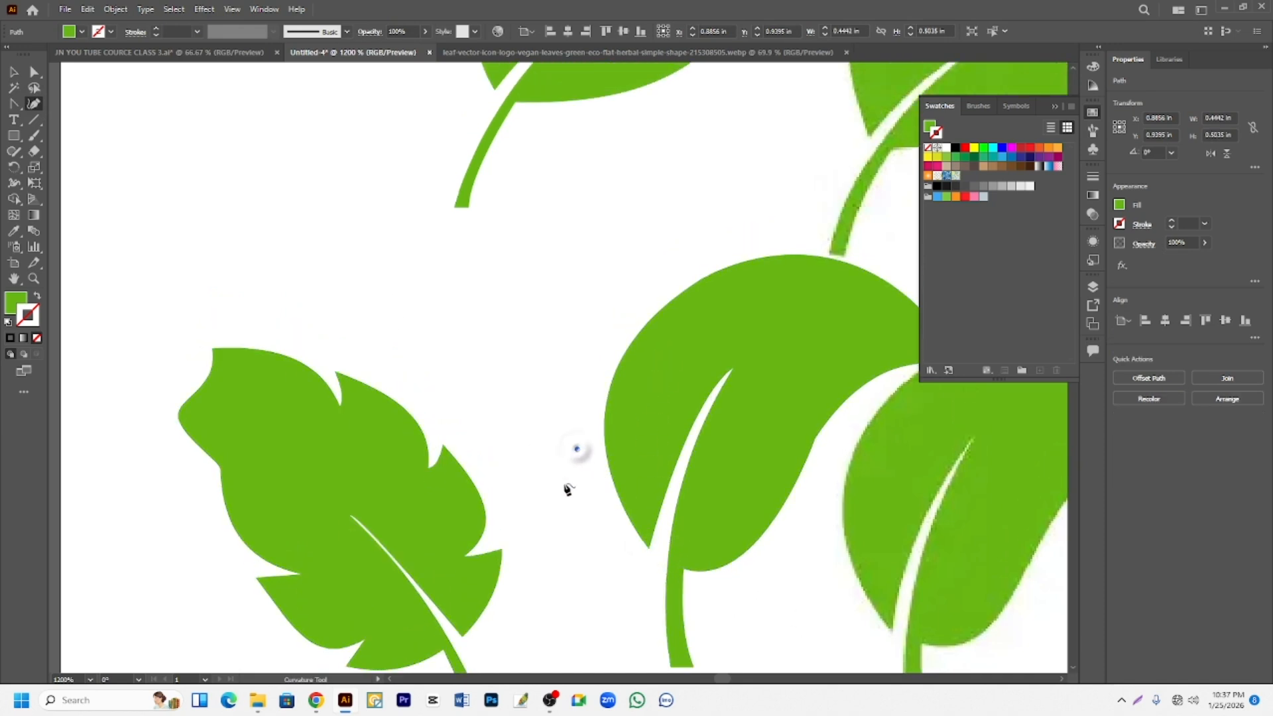
{"action": "left_click", "coordinate": [650, 550]}
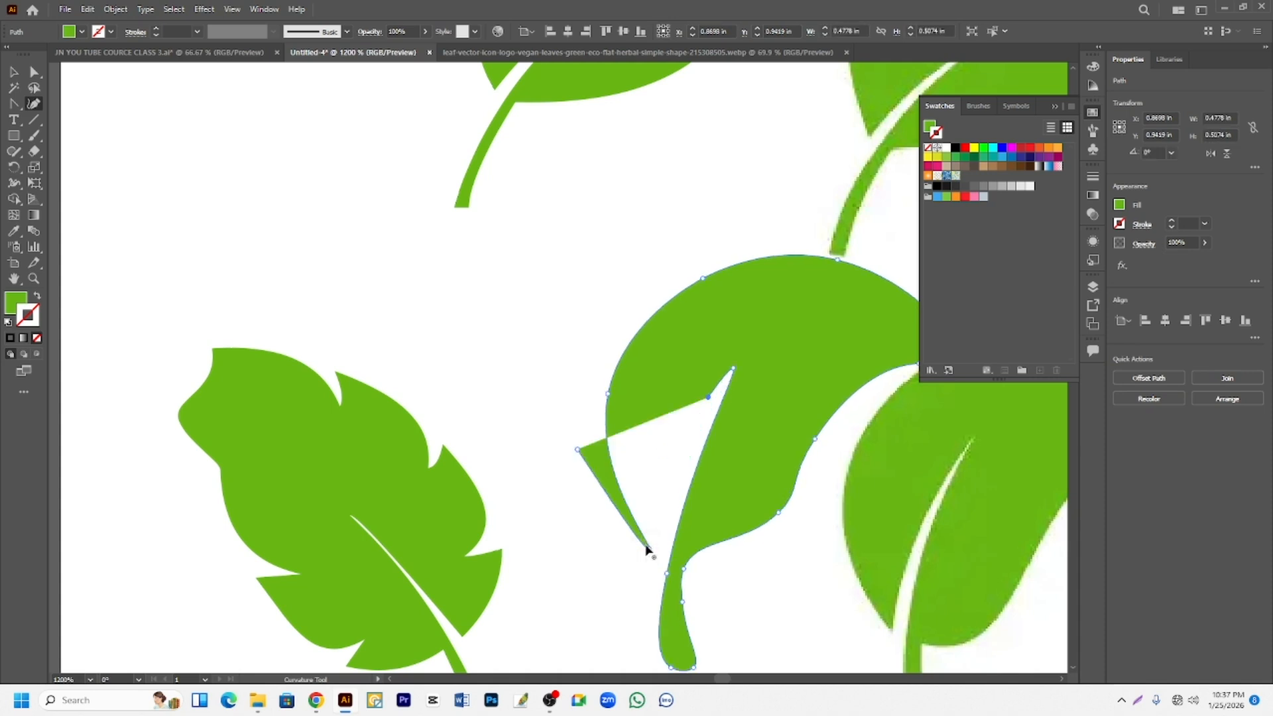
{"action": "key", "text": "ctrl+z"}
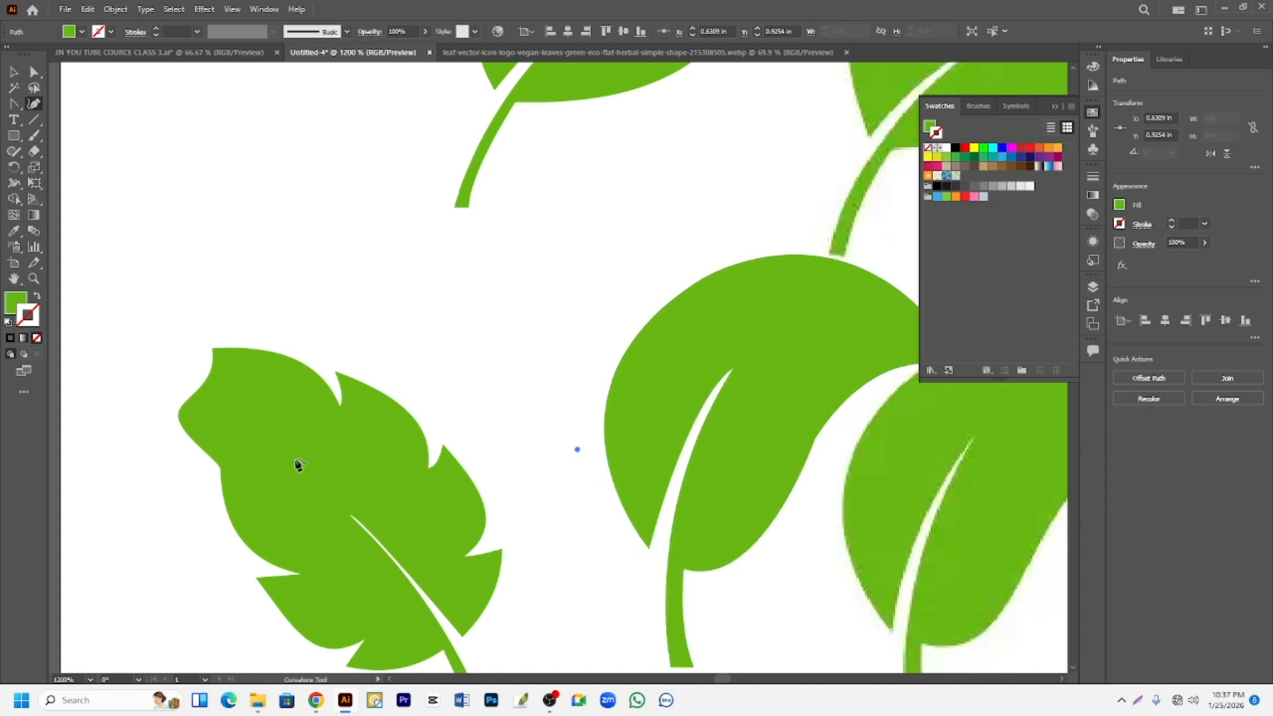
{"action": "scroll", "coordinate": [298, 464], "scroll_direction": "up", "scroll_amount": 3}
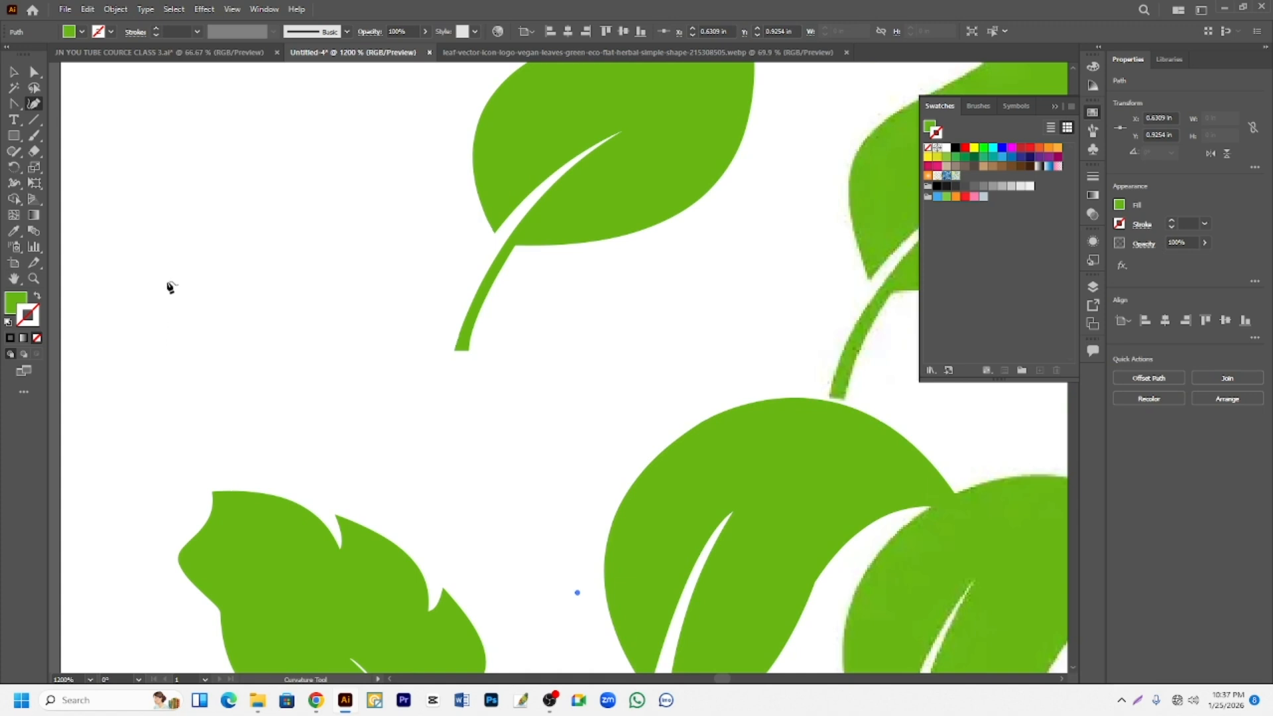
{"action": "left_click", "coordinate": [181, 311]}
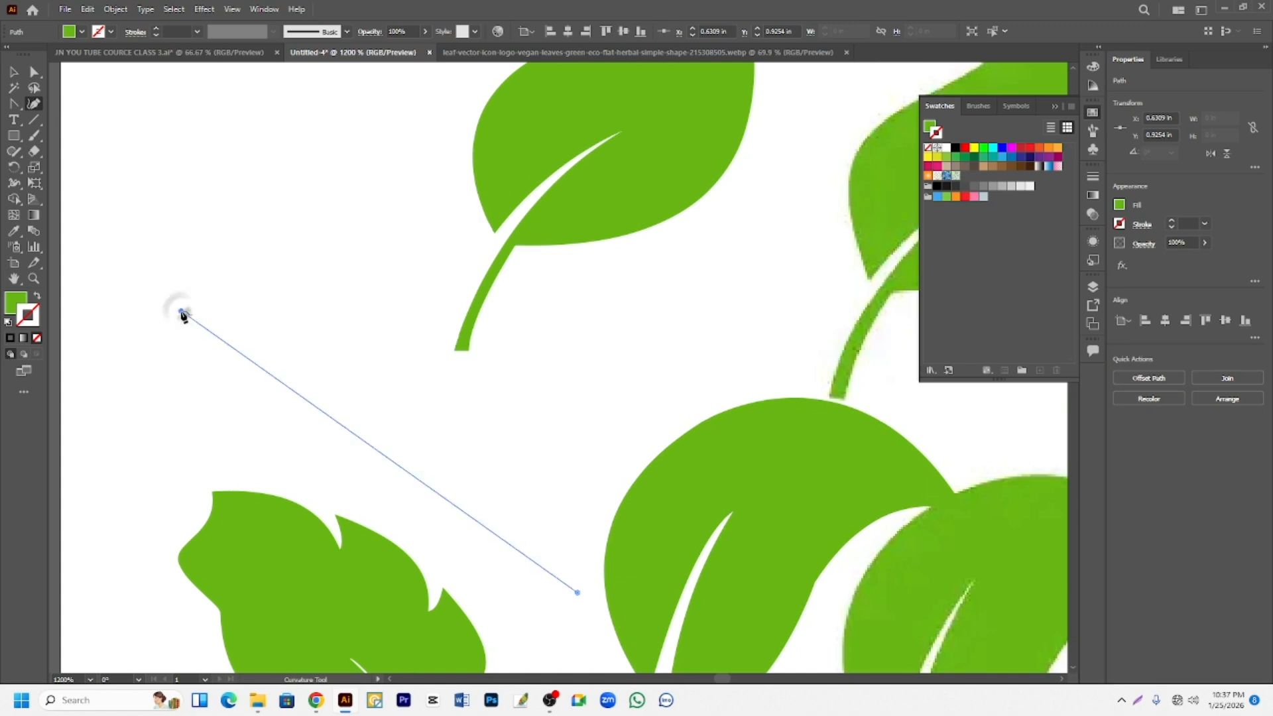
{"action": "key", "text": "ctrl+z"}
{"action": "key", "text": "ctrl+z"}
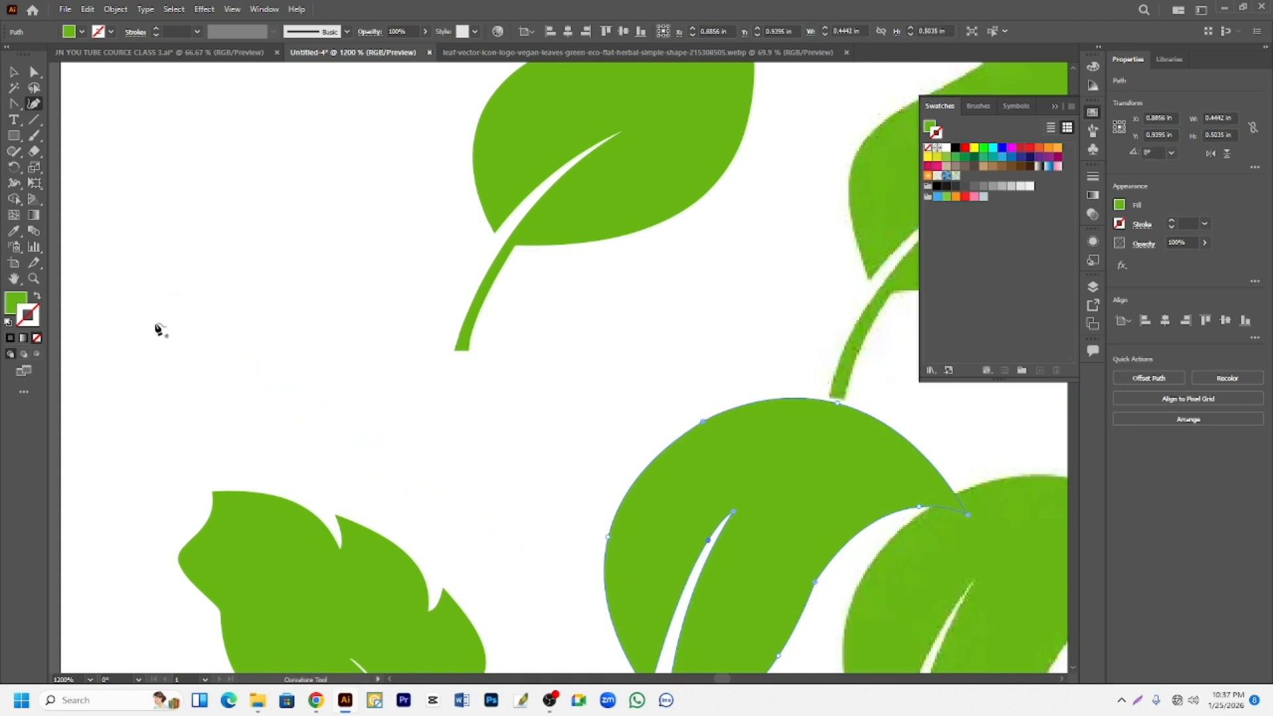
- Draw a closed, roughly circular shape about 0.40 in wide above the notched leaf with the Curvature tool, using four points
{"action": "left_click", "coordinate": [152, 325]}
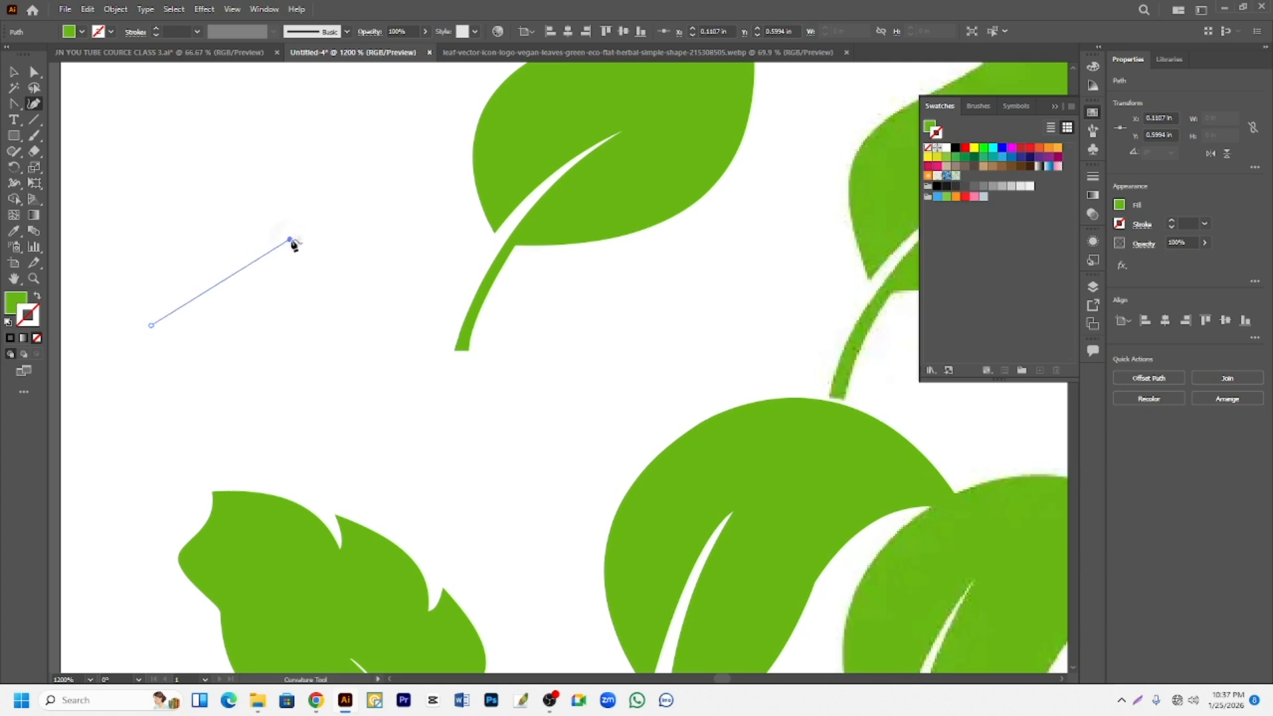
{"action": "left_click", "coordinate": [346, 263]}
{"action": "mouse_move", "coordinate": [347, 262]}
{"action": "left_mouse_down"}
{"action": "mouse_move", "coordinate": [357, 265]}
{"action": "mouse_move", "coordinate": [329, 258]}
{"action": "mouse_move", "coordinate": [364, 270]}
{"action": "left_mouse_up"}
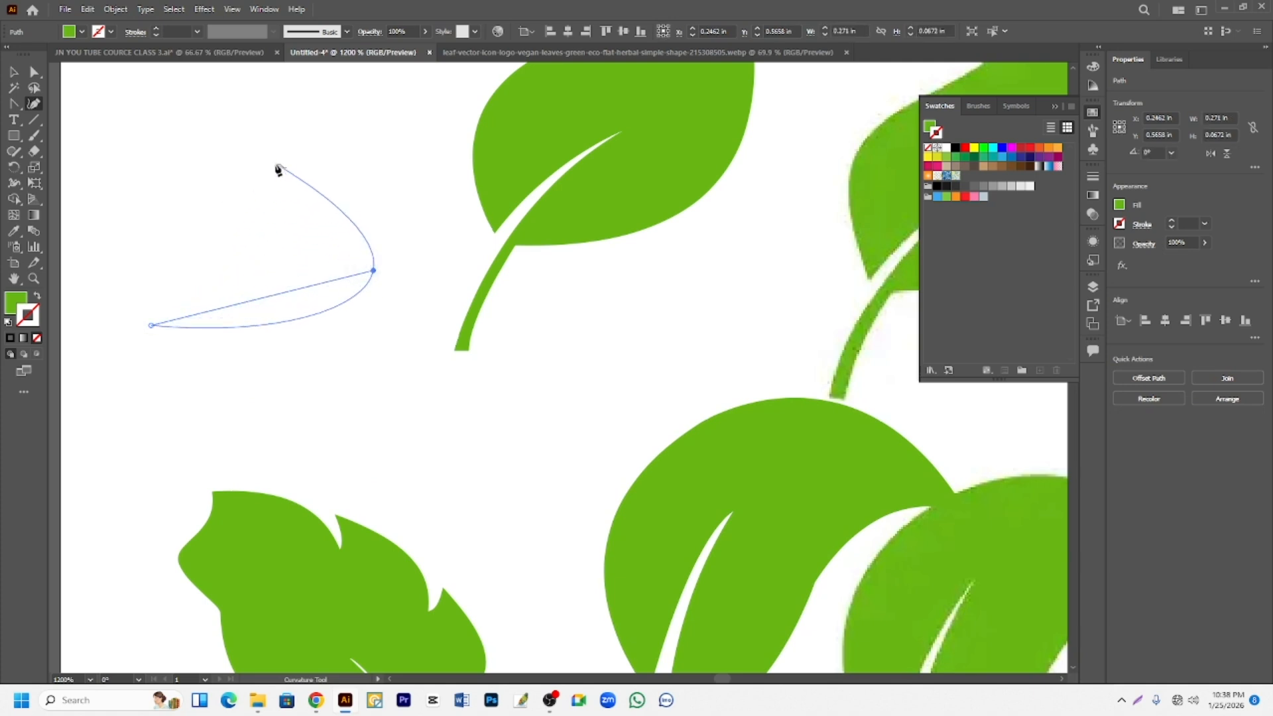
{"action": "left_click", "coordinate": [346, 81]}
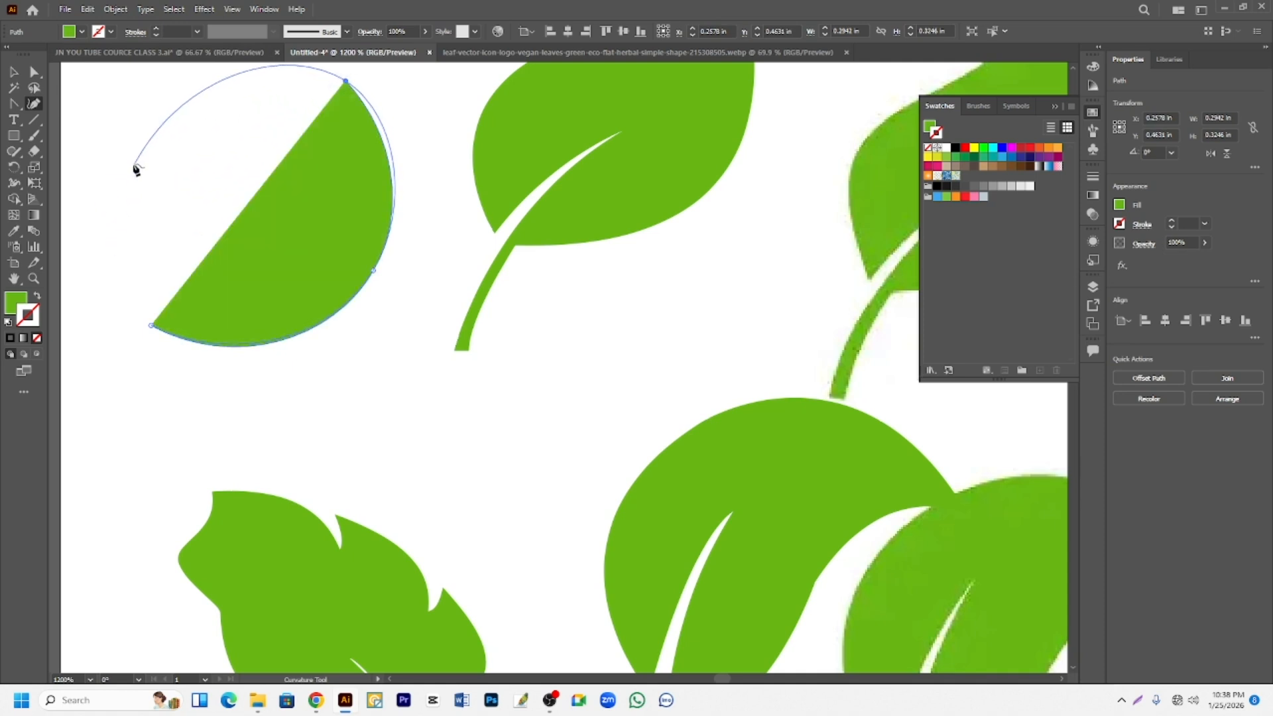
{"action": "scroll", "coordinate": [93, 140], "scroll_direction": "up", "scroll_amount": 3}
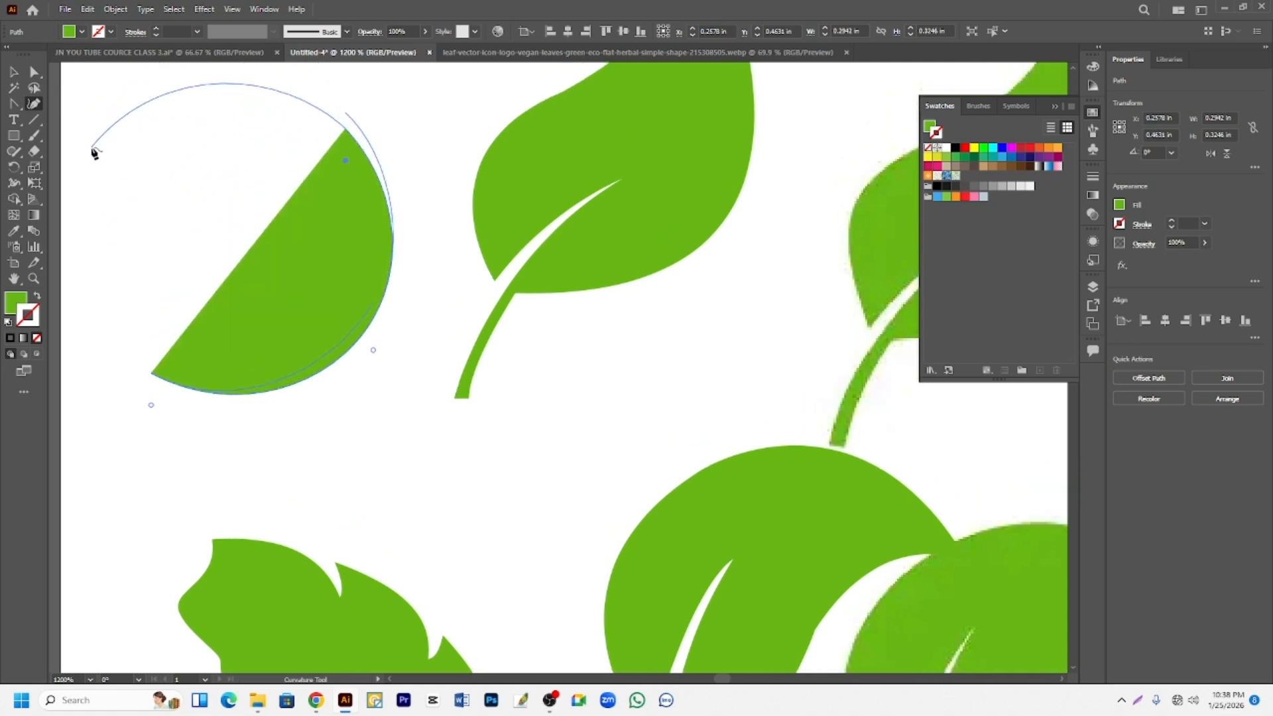
{"action": "left_click", "coordinate": [98, 160]}
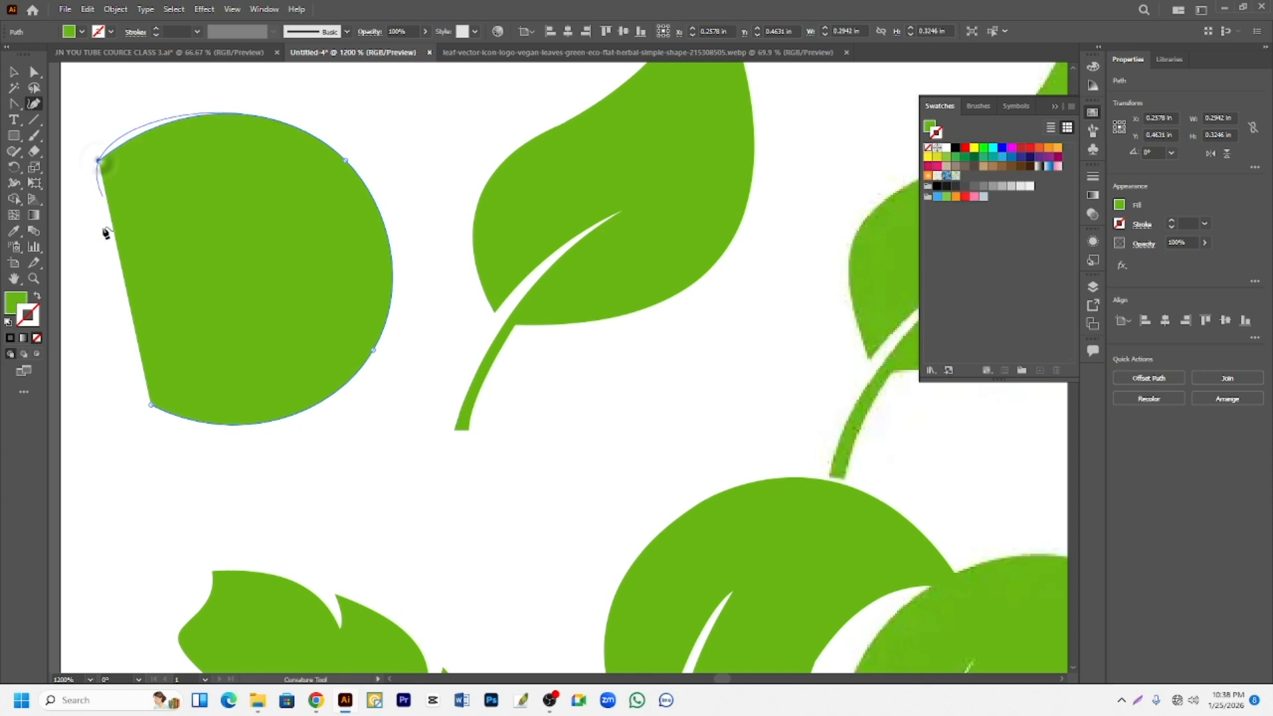
{"action": "left_click", "coordinate": [151, 405]}
{"action": "scroll", "coordinate": [357, 297], "scroll_direction": "down", "scroll_amount": 2}
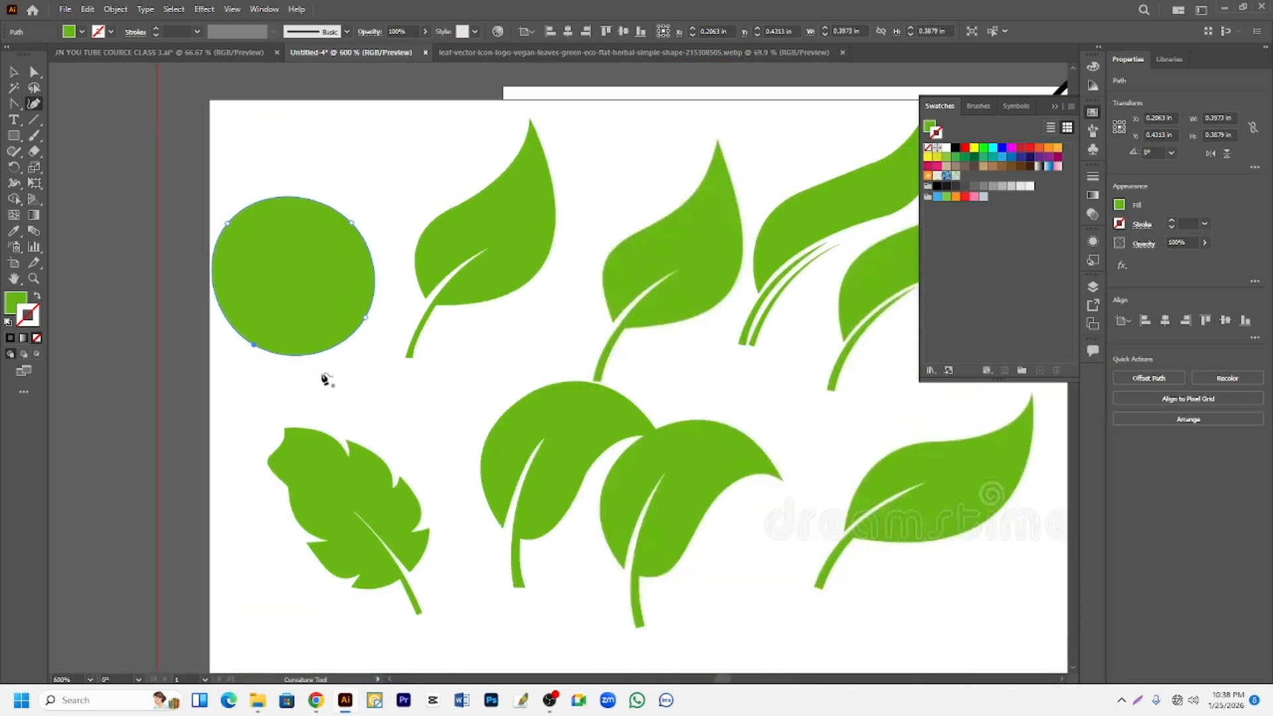
- Draw a closed rounded shape about 0.26 in wide above the circle with the Pen tool, curving its segments with direction handles
{"action": "left_click_drag", "start_coordinate": [13, 106], "coordinate": [59, 103]}
{"action": "left_click", "coordinate": [301, 161]}
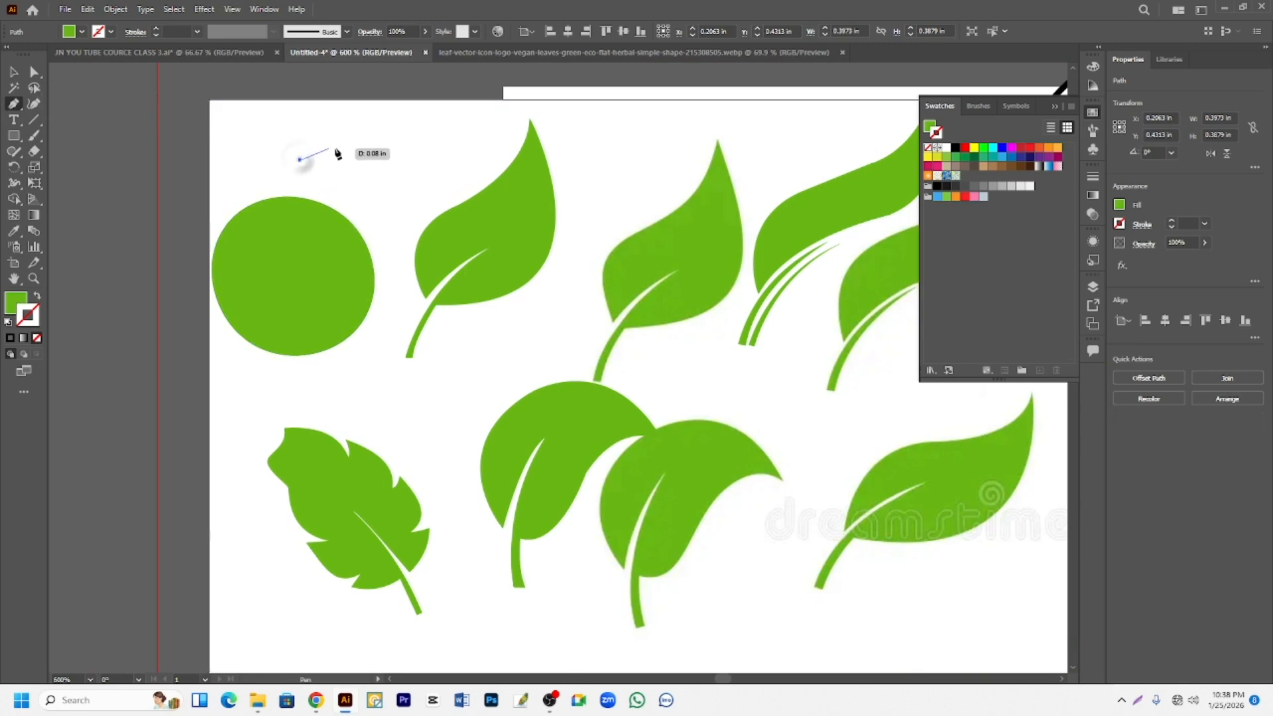
{"action": "left_click_drag", "start_coordinate": [405, 142], "coordinate": [461, 178]}
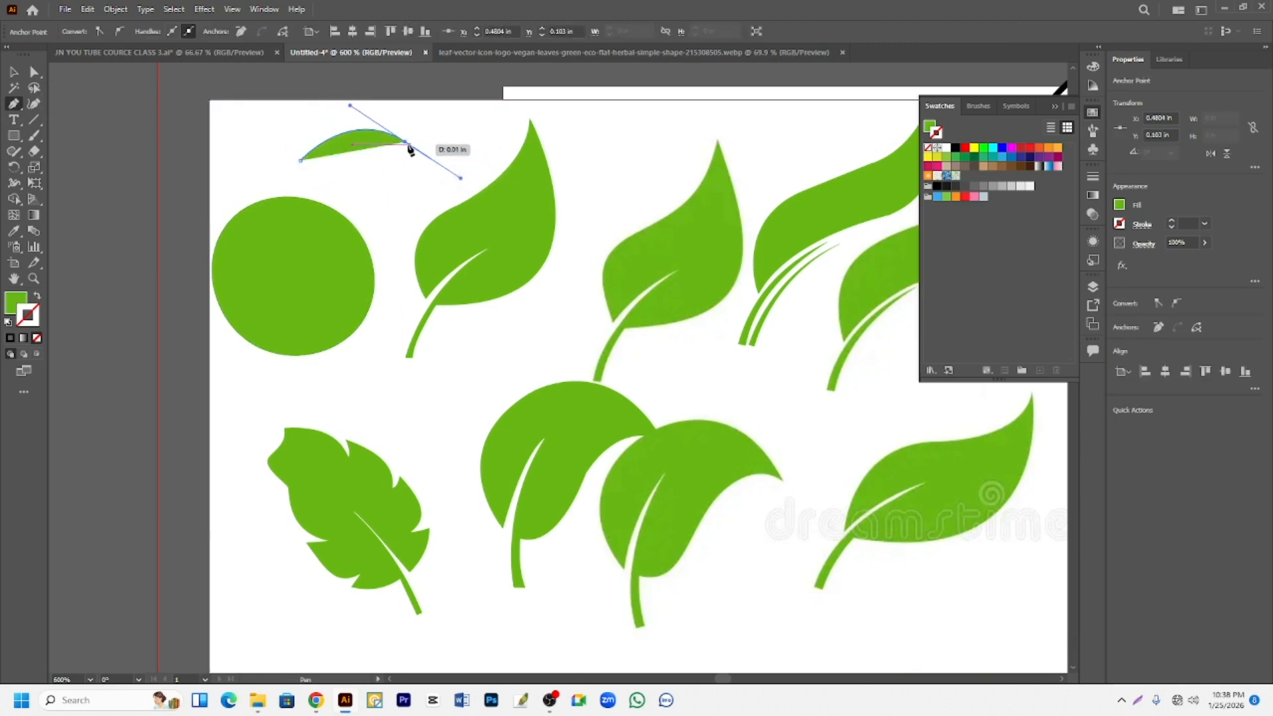
{"action": "left_click", "coordinate": [406, 141]}
{"action": "left_click_drag", "start_coordinate": [375, 214], "coordinate": [328, 220]}
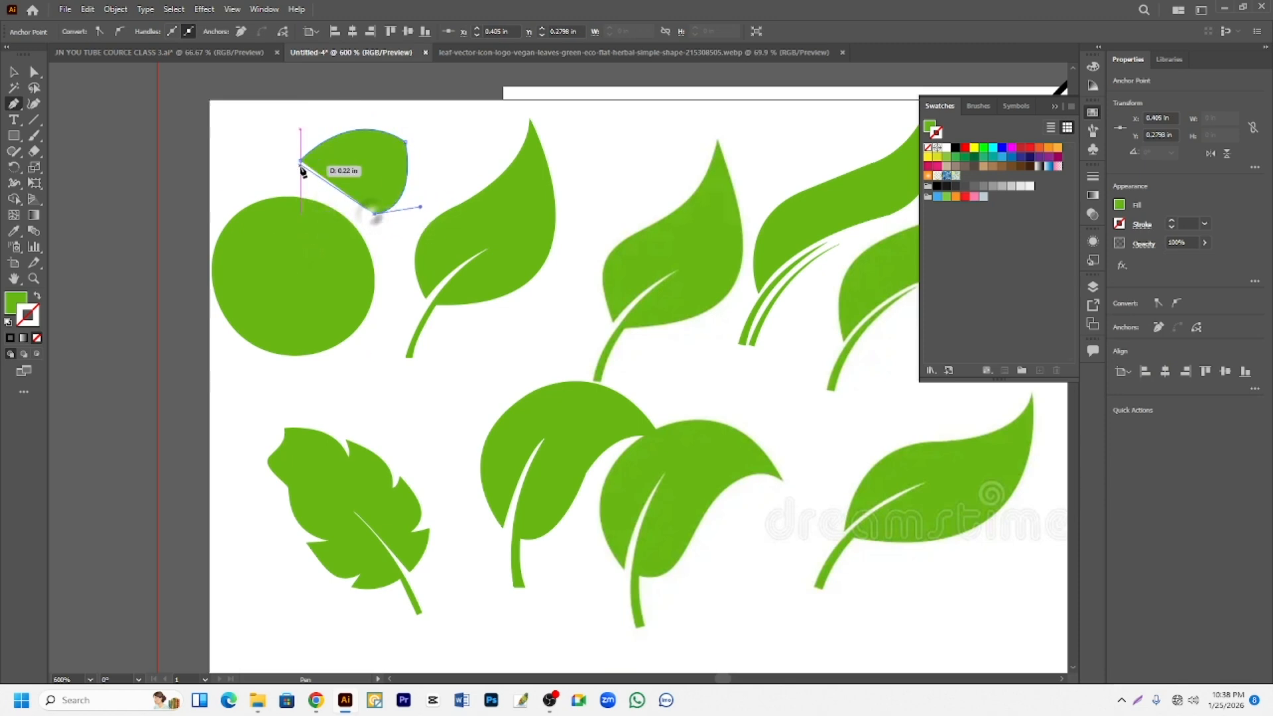
{"action": "left_click_drag", "start_coordinate": [301, 160], "coordinate": [290, 83]}
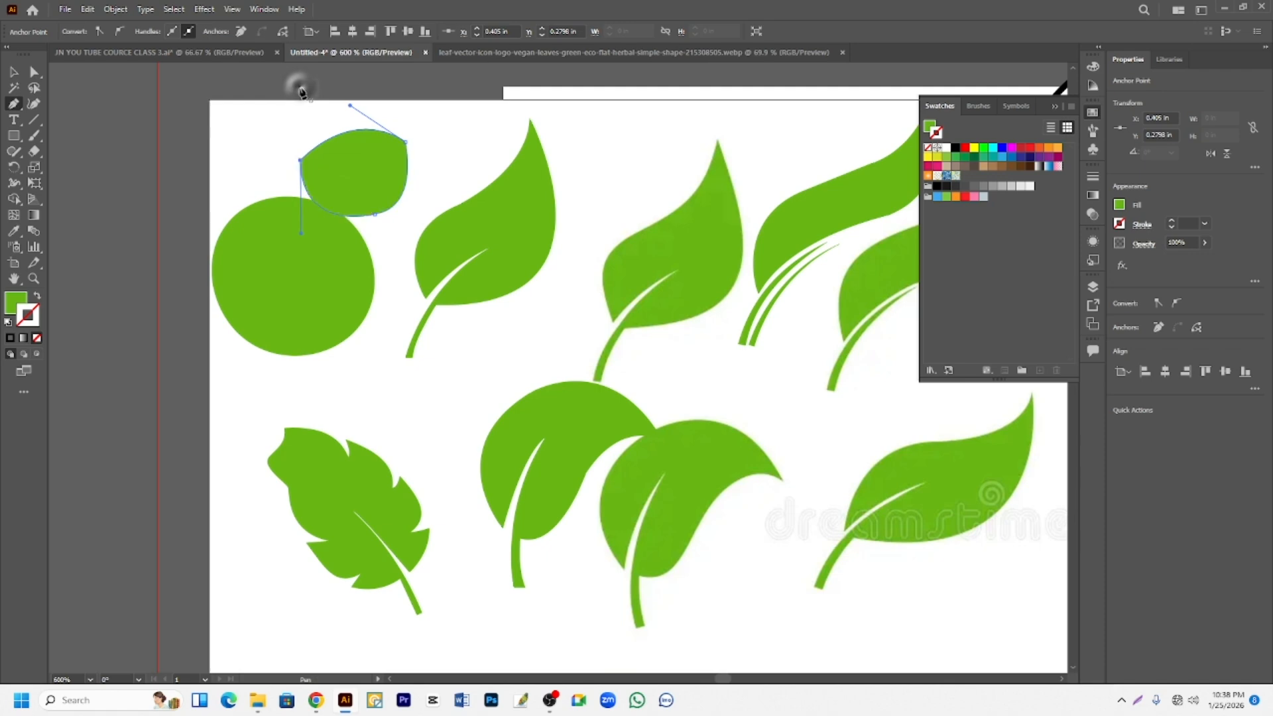
{"action": "scroll", "coordinate": [375, 263], "scroll_direction": "up", "scroll_amount": 1}
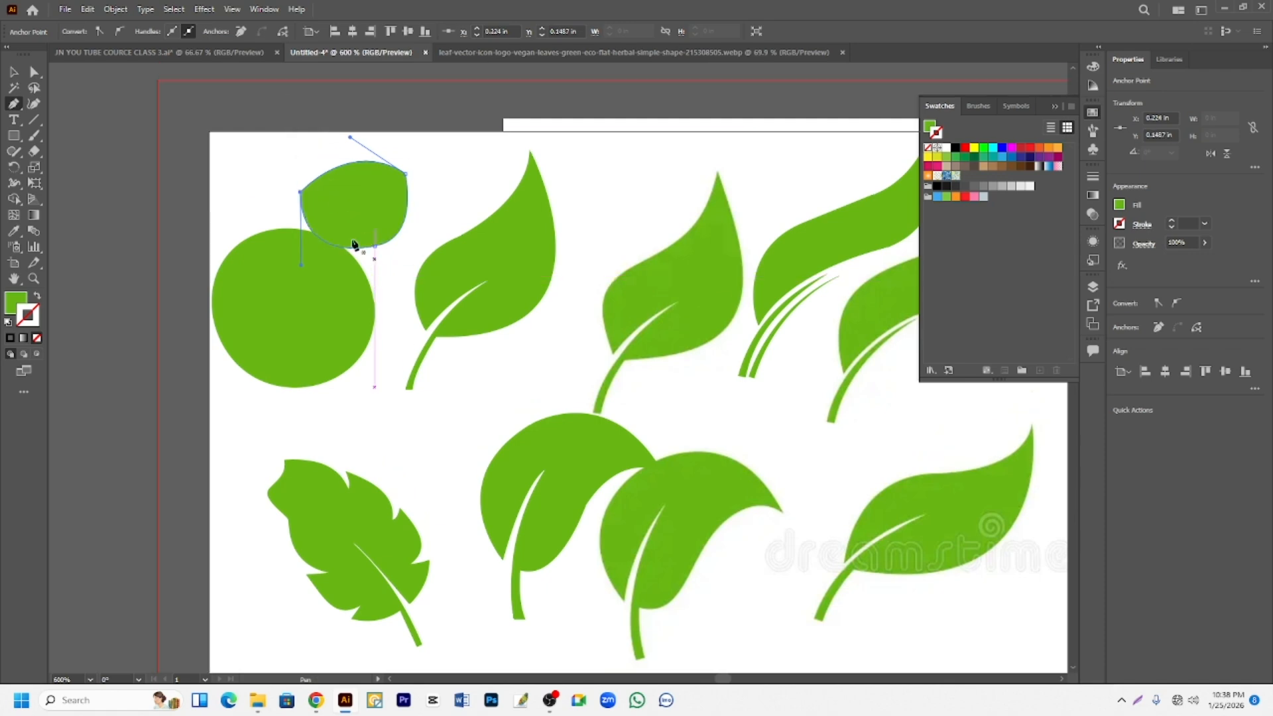
- Pull the small rounded shape's edges outward at its upper left, bottom, lower right and upper right with the Curvature tool
{"action": "left_click", "coordinate": [34, 104]}
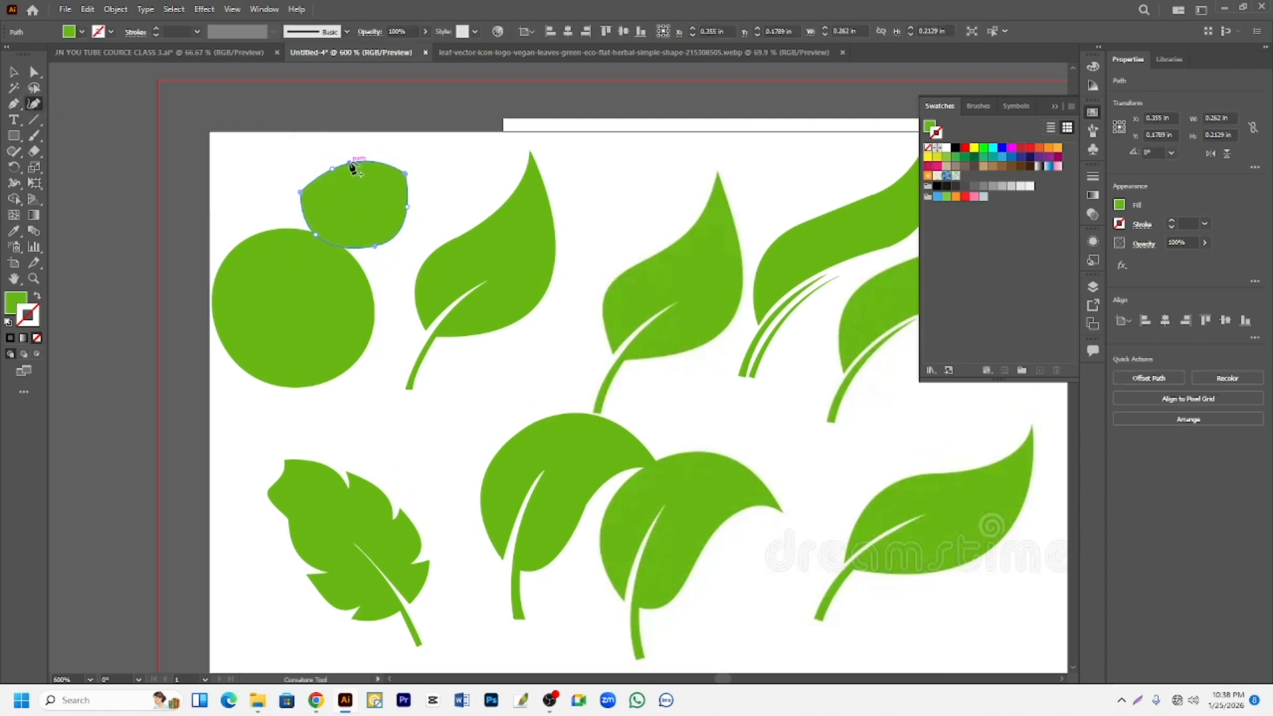
{"action": "left_click_drag", "start_coordinate": [353, 168], "coordinate": [296, 167]}
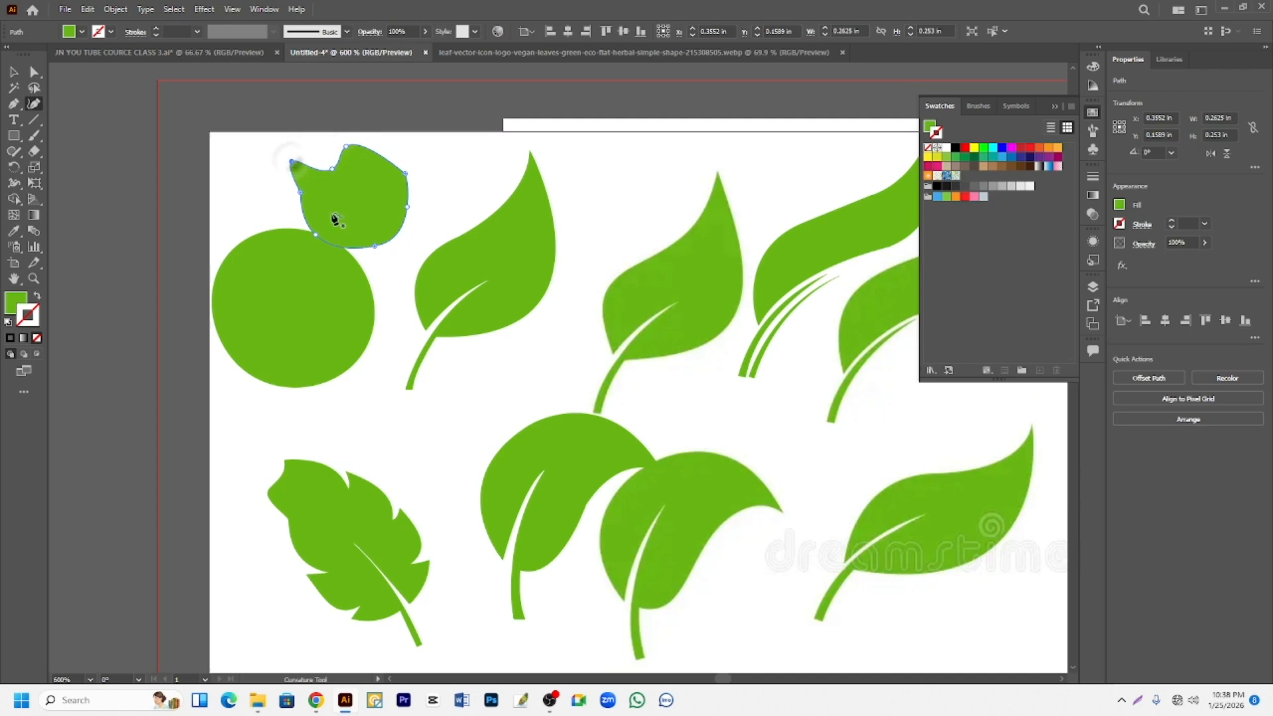
{"action": "left_click_drag", "start_coordinate": [364, 248], "coordinate": [339, 281]}
{"action": "left_click_drag", "start_coordinate": [398, 234], "coordinate": [418, 229]}
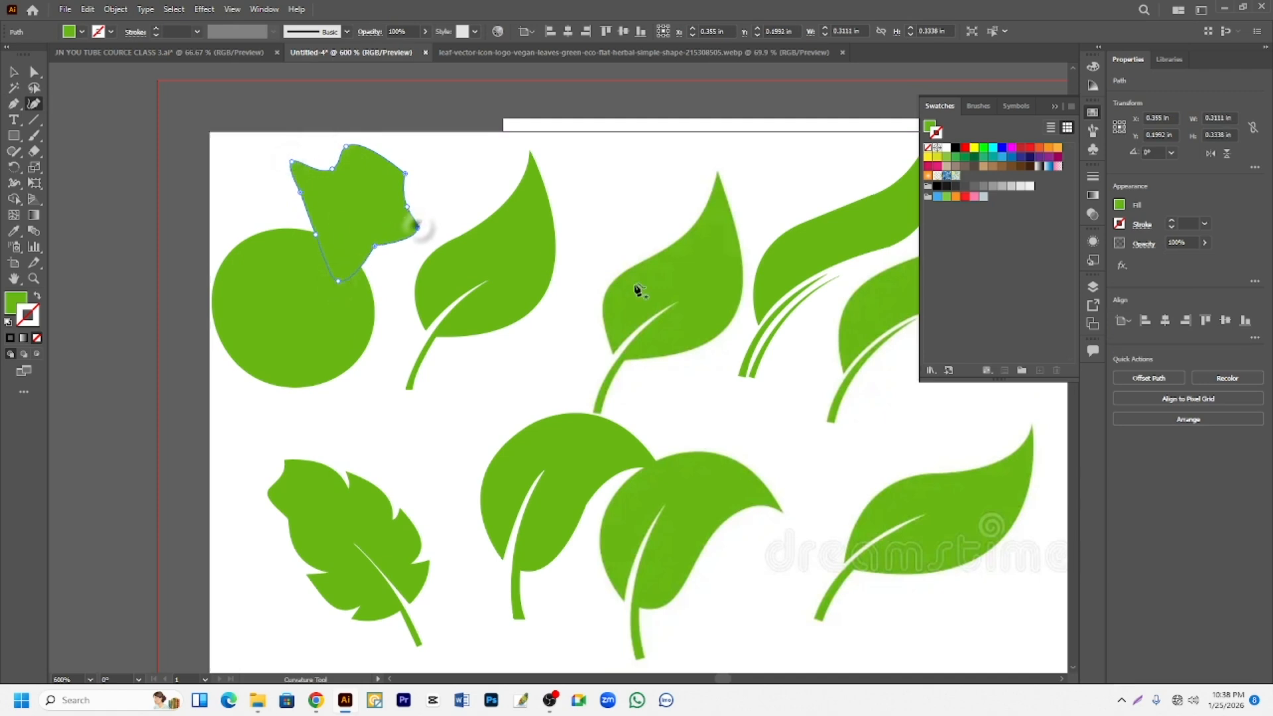
{"action": "left_click", "coordinate": [590, 224]}
{"action": "scroll", "coordinate": [385, 254], "scroll_direction": "up", "scroll_amount": 2}
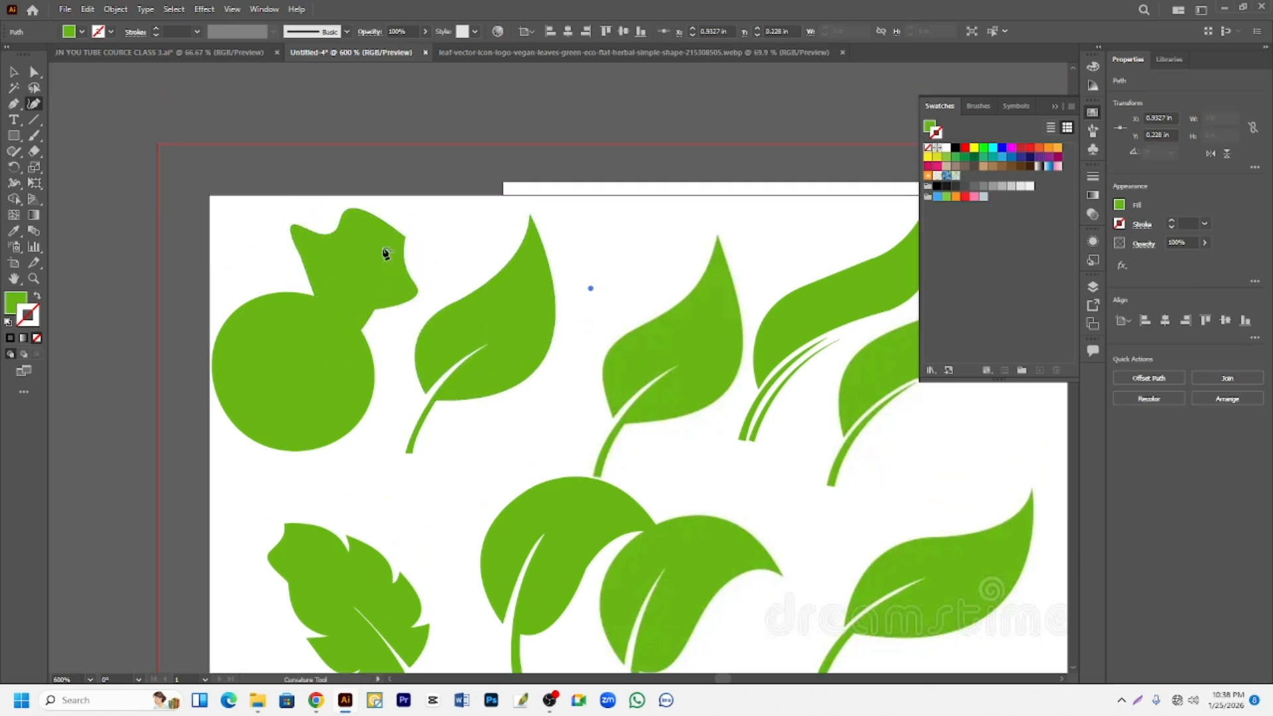
{"action": "left_click", "coordinate": [462, 245]}
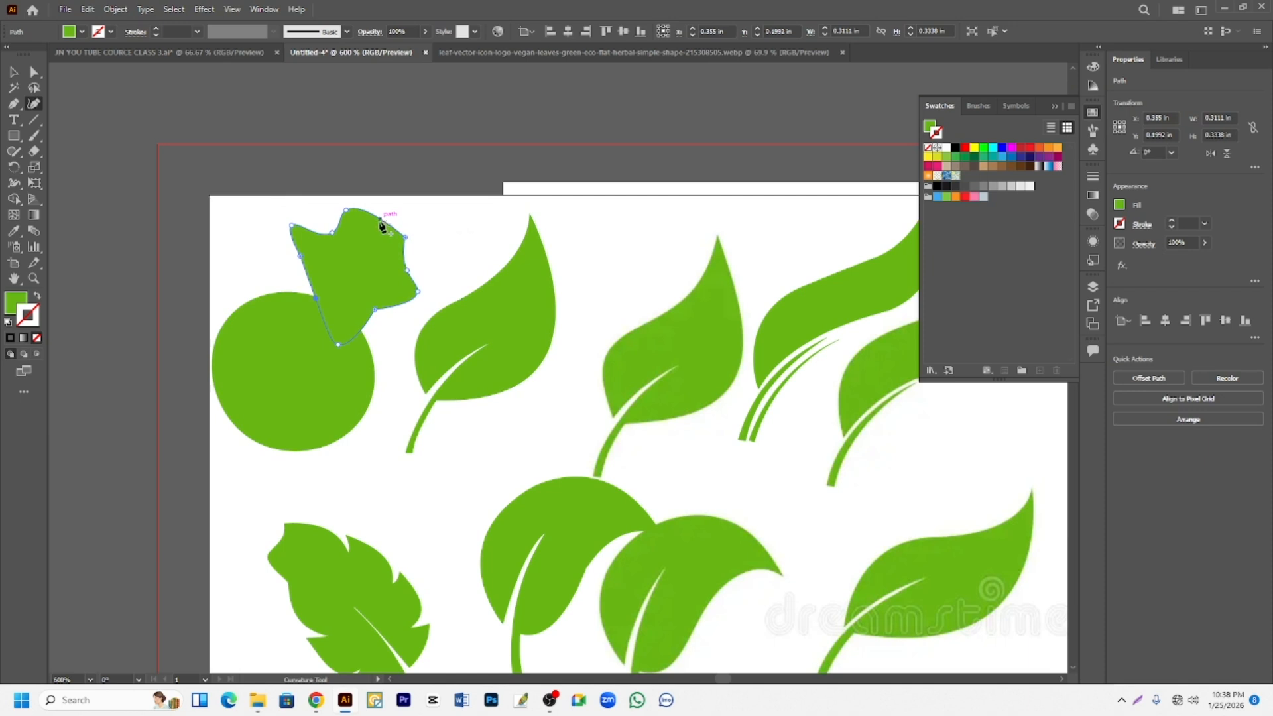
{"action": "left_click_drag", "start_coordinate": [381, 226], "coordinate": [418, 198]}
{"action": "scroll", "coordinate": [461, 252], "scroll_direction": "up", "scroll_amount": 2}
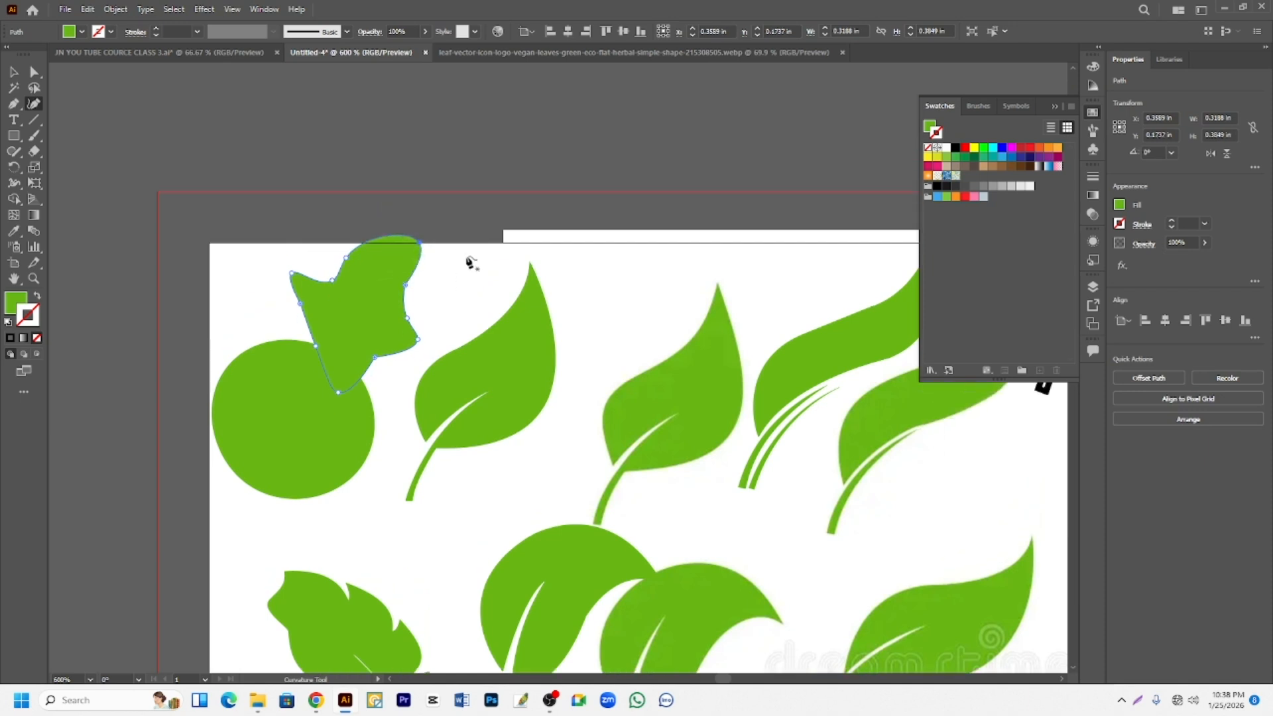